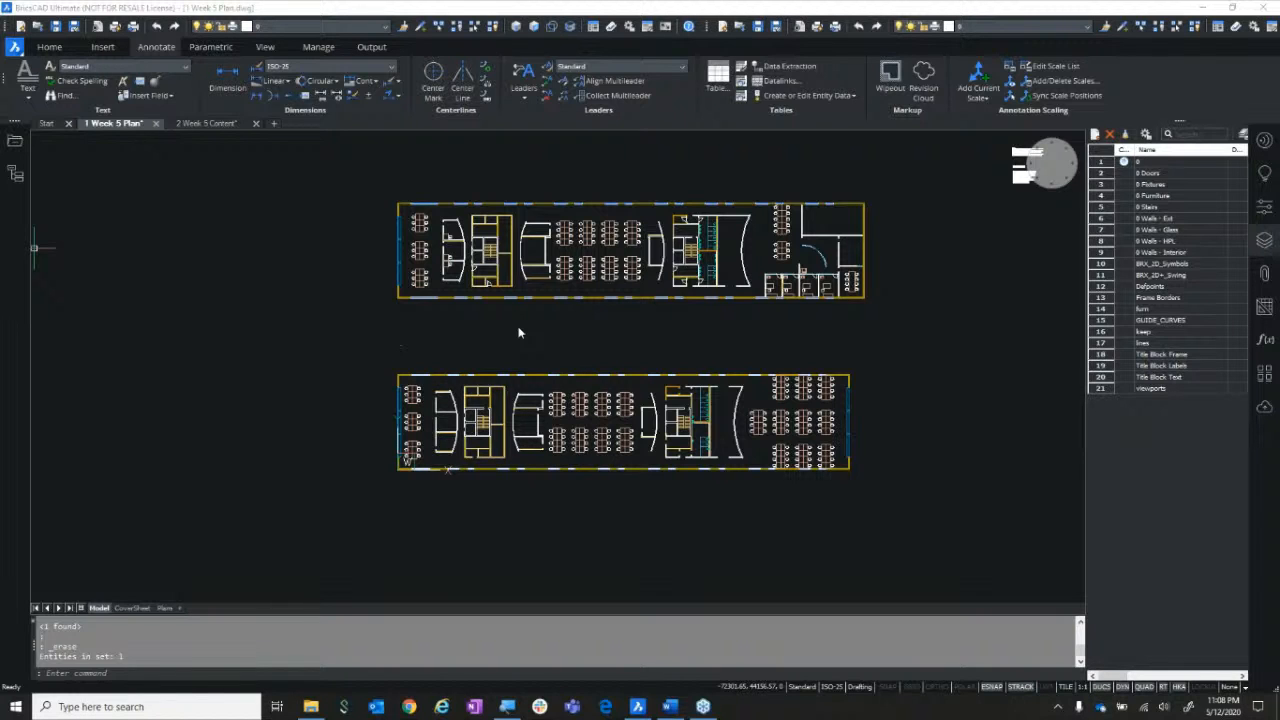
Bring up the general drawing and editing tools and turn on the classic menu bar
{"action": "left_click", "coordinate": [50, 48]}
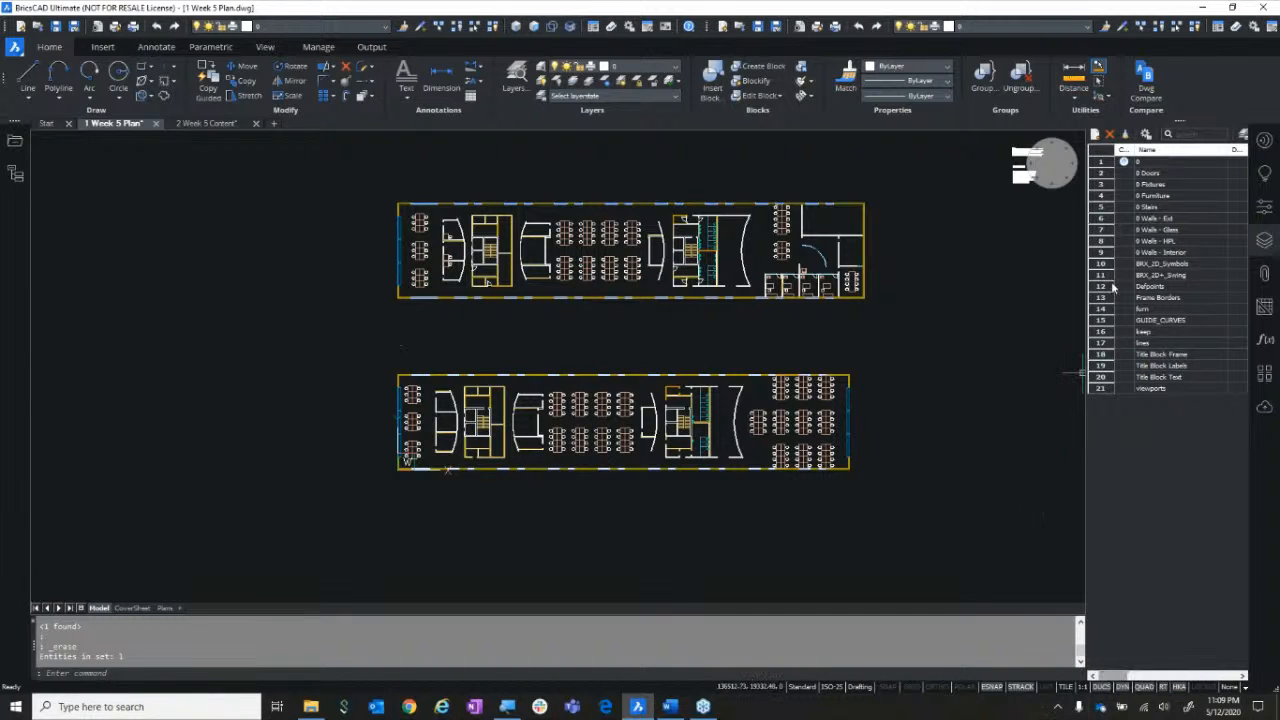
{"action": "right_click", "coordinate": [1220, 80]}
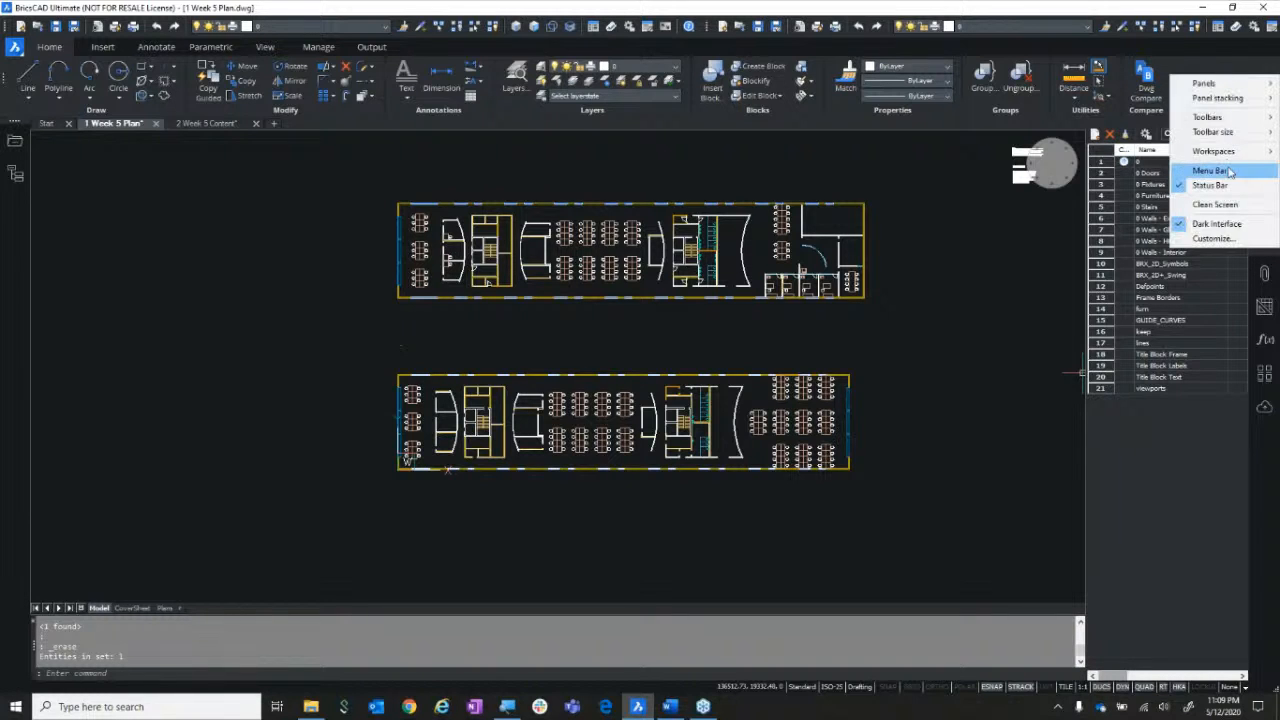
{"action": "left_click", "coordinate": [1230, 172]}
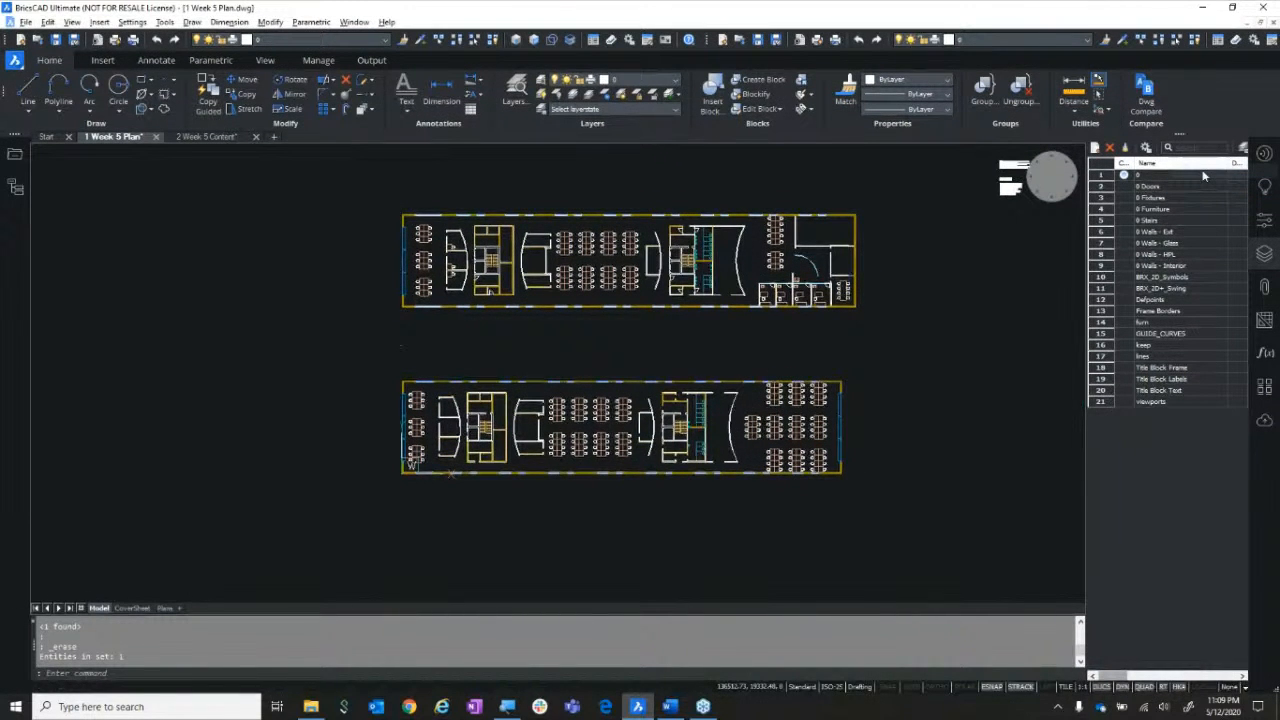
Look through the lists of toolbars and panels that can be shown in the interface
{"action": "right_click", "coordinate": [1192, 96]}
{"action": "mouse_move", "coordinate": [1207, 138]}
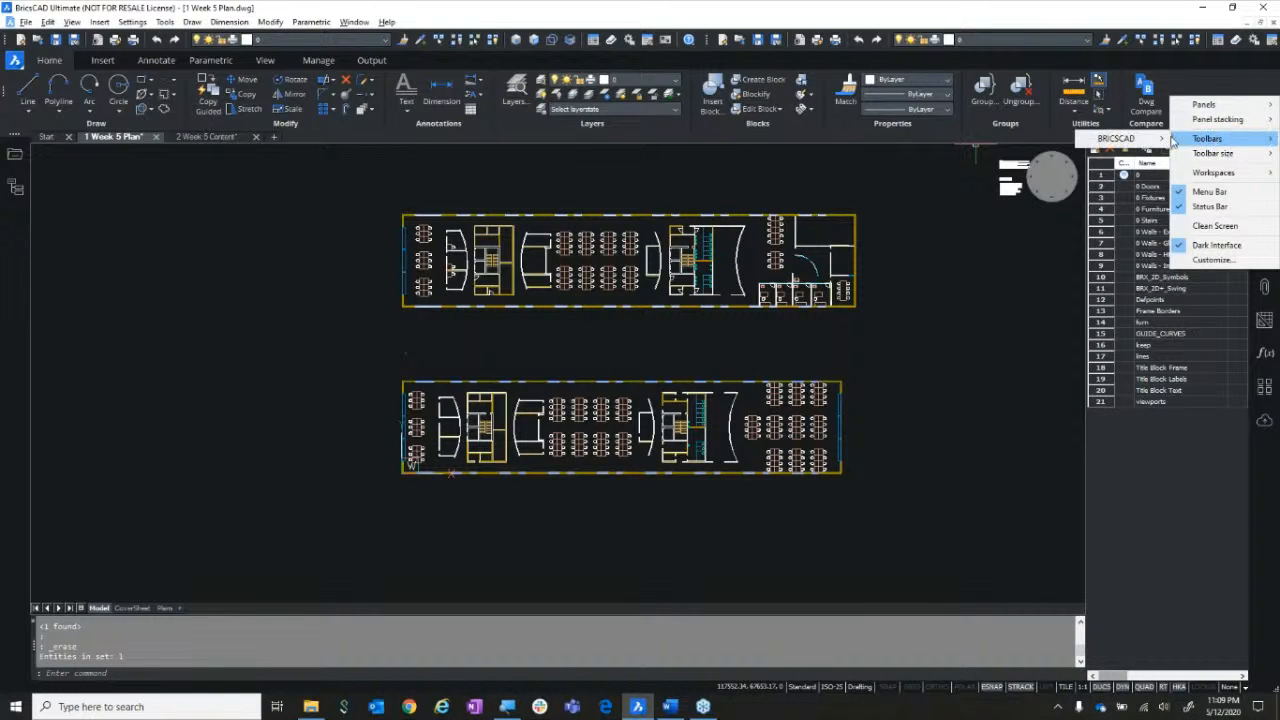
{"action": "mouse_move", "coordinate": [1116, 138]}
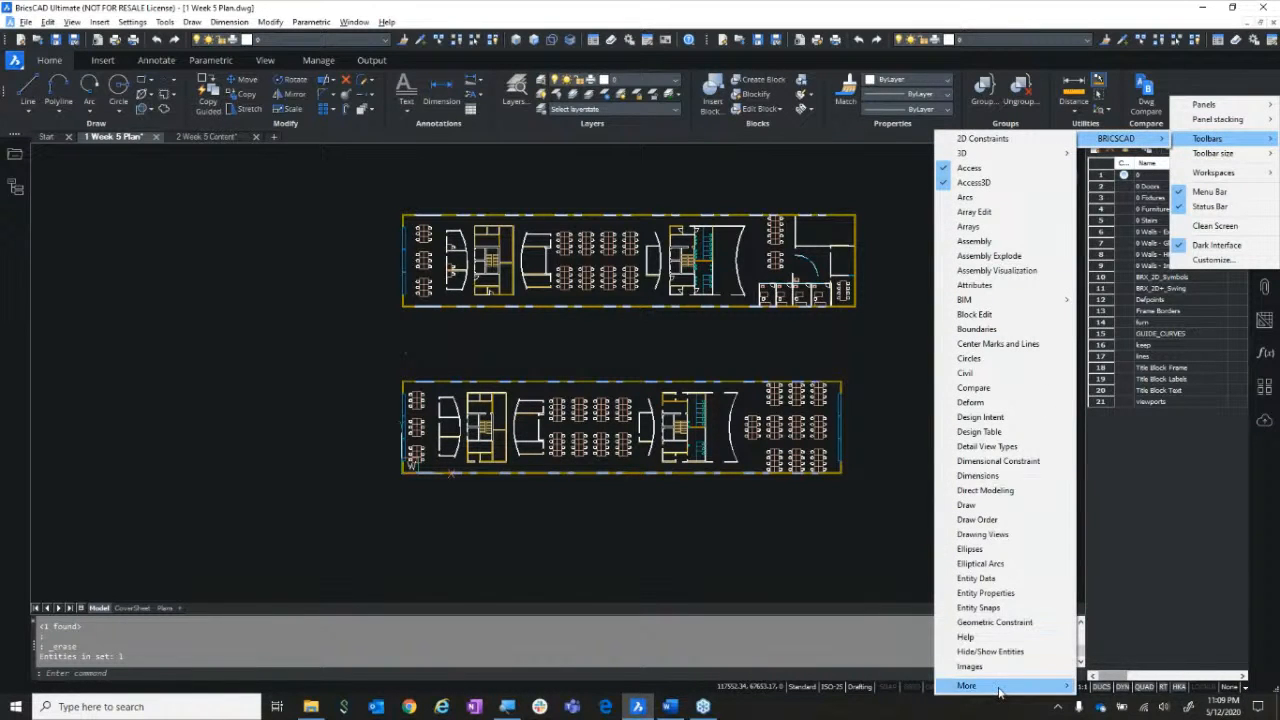
{"action": "mouse_move", "coordinate": [998, 690]}
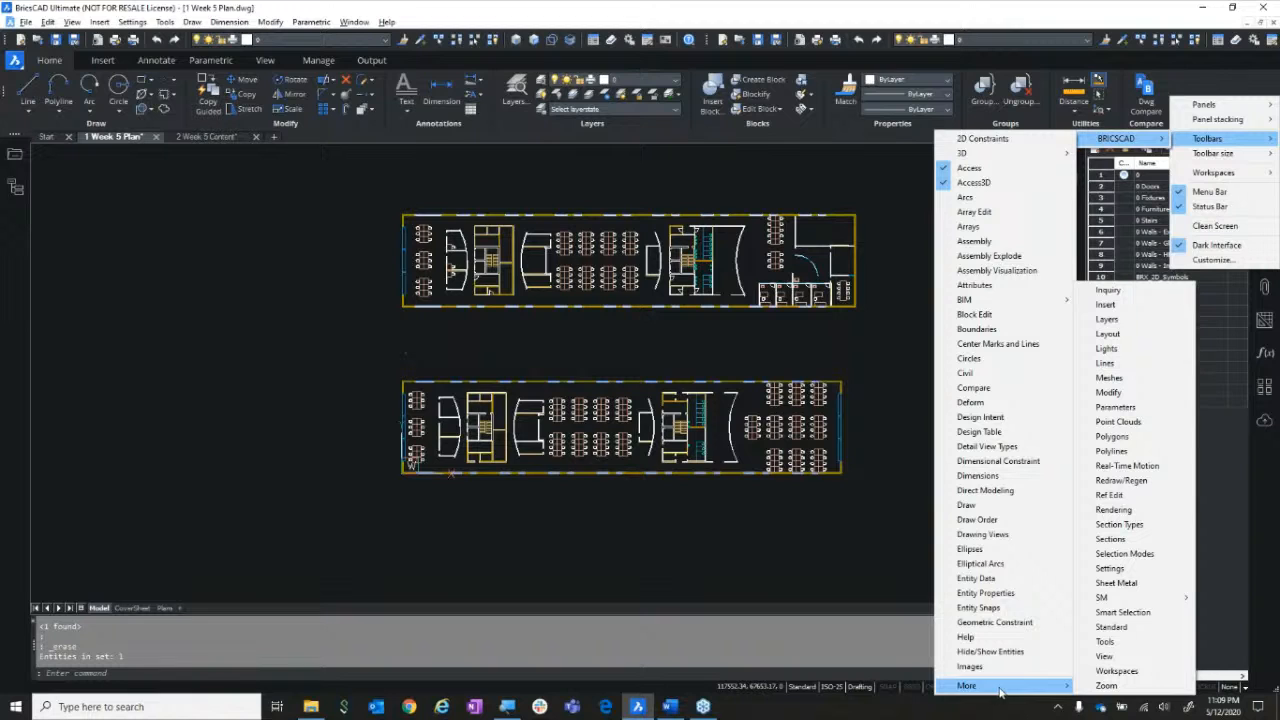
{"action": "left_click", "coordinate": [1271, 478]}
{"action": "right_click", "coordinate": [1271, 470]}
{"action": "mouse_move", "coordinate": [1271, 479]}
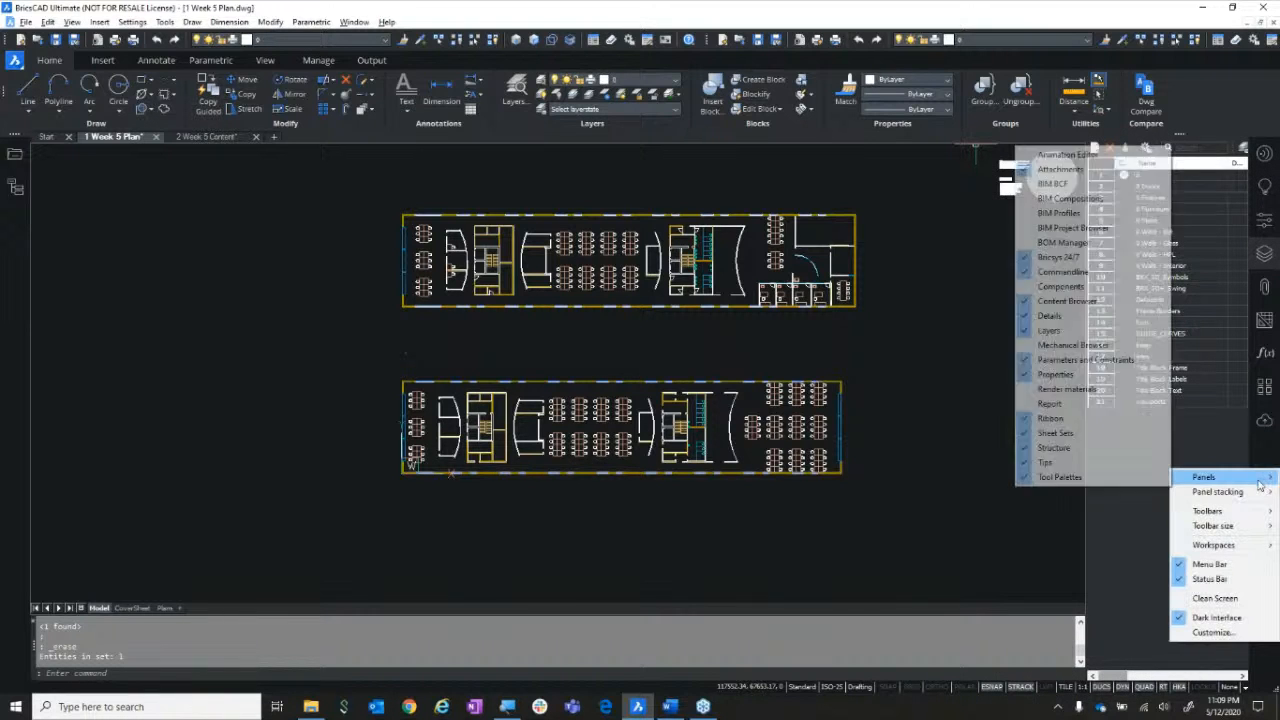
{"action": "left_click", "coordinate": [1247, 112]}
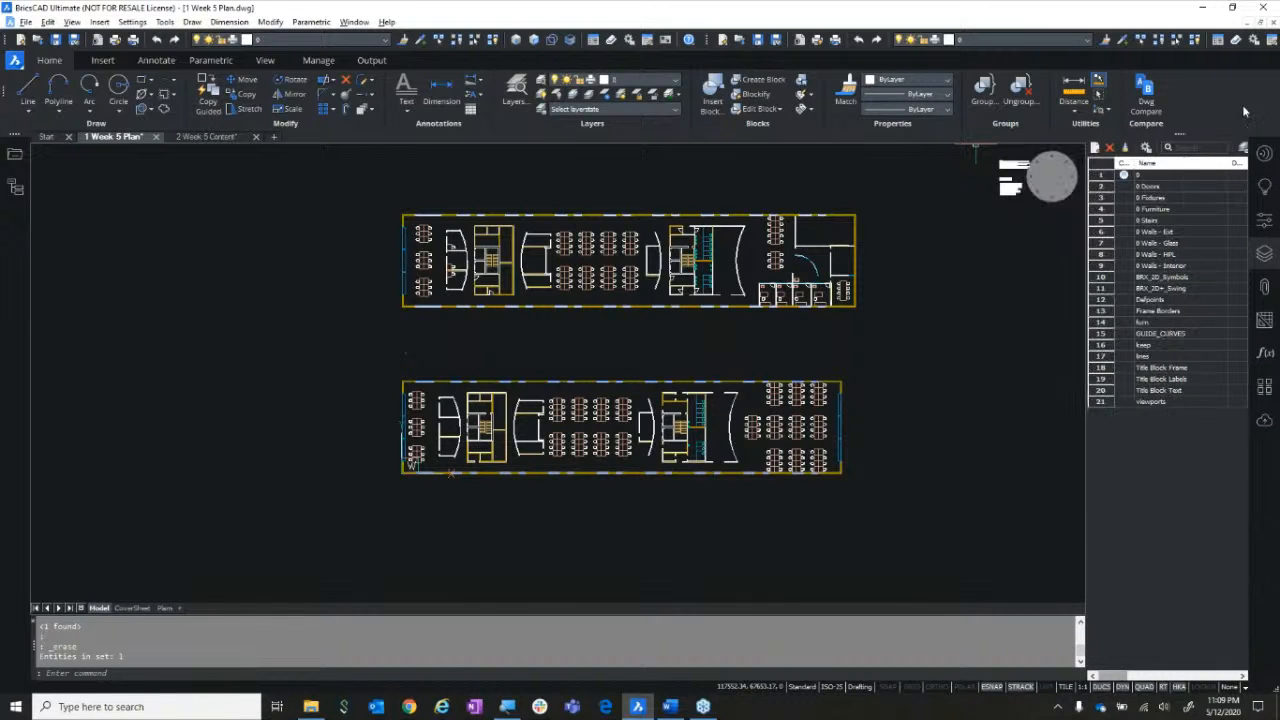
Turn on the clean screen display and restore the full interface with CLEANSCREENOFF
{"action": "right_click", "coordinate": [1238, 110]}
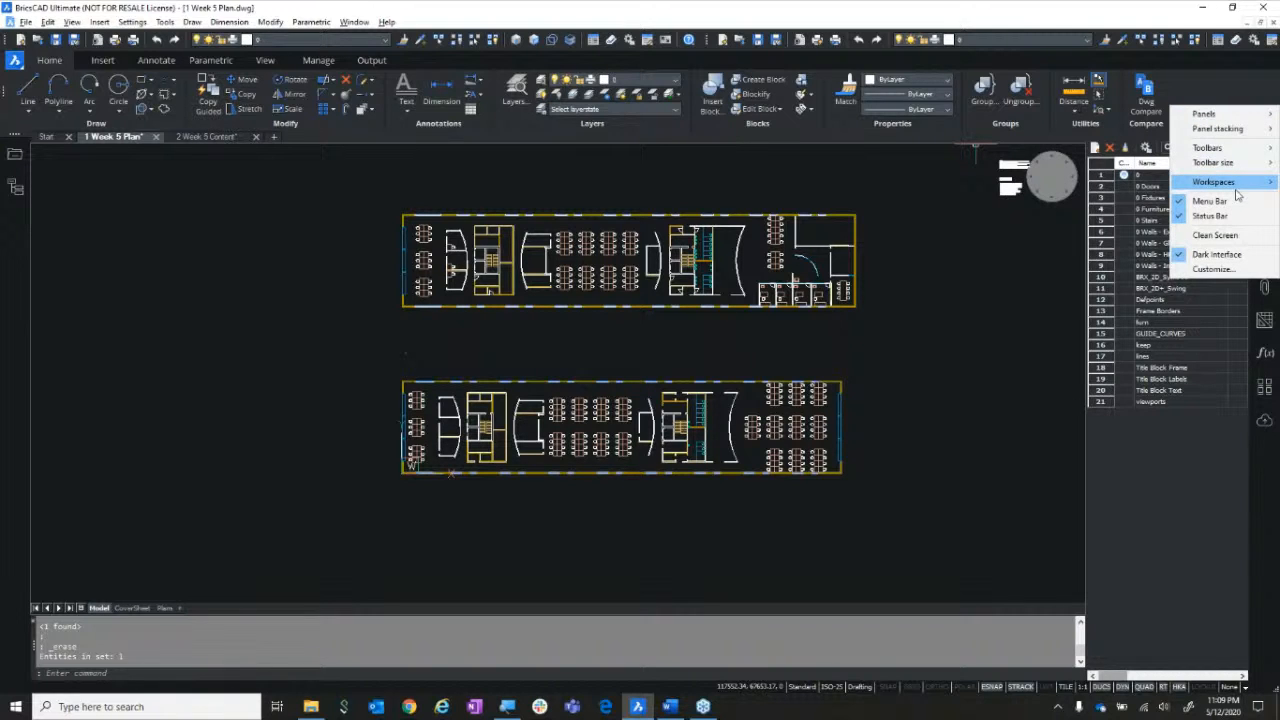
{"action": "left_click", "coordinate": [1215, 234]}
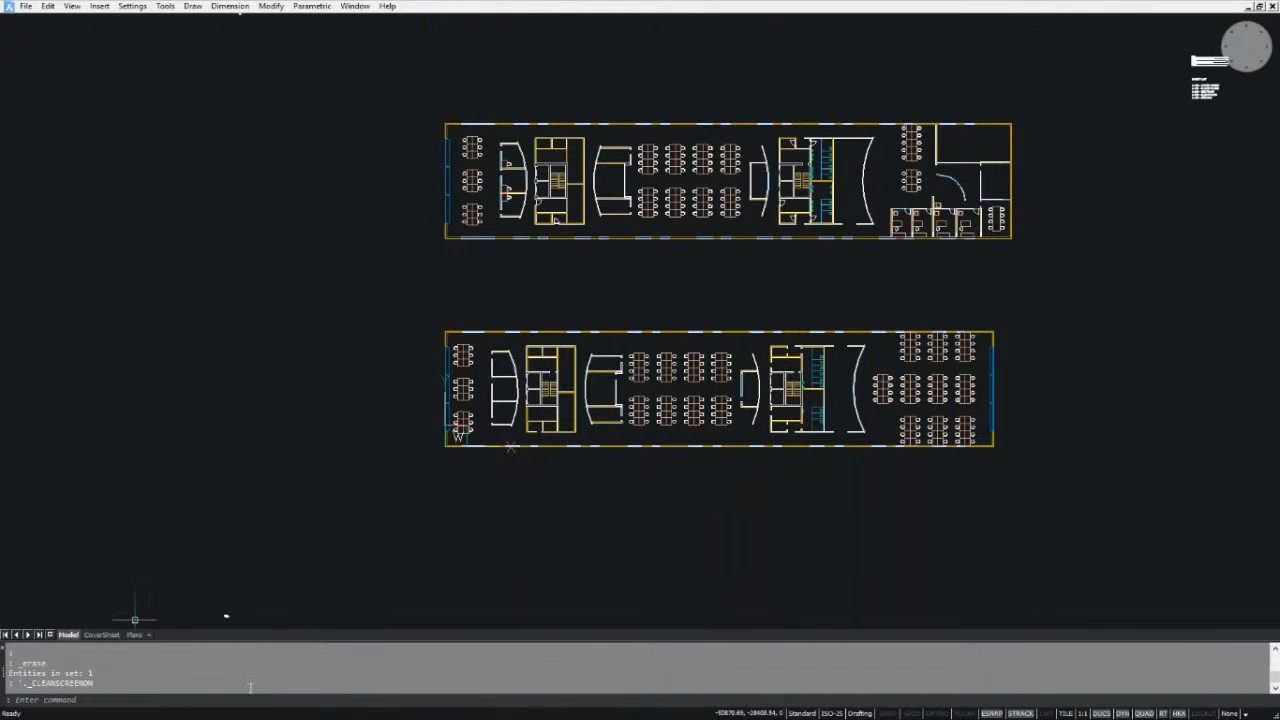
{"action": "type", "text": "CLEANSCREENOFF"}
{"action": "key", "text": "Return"}
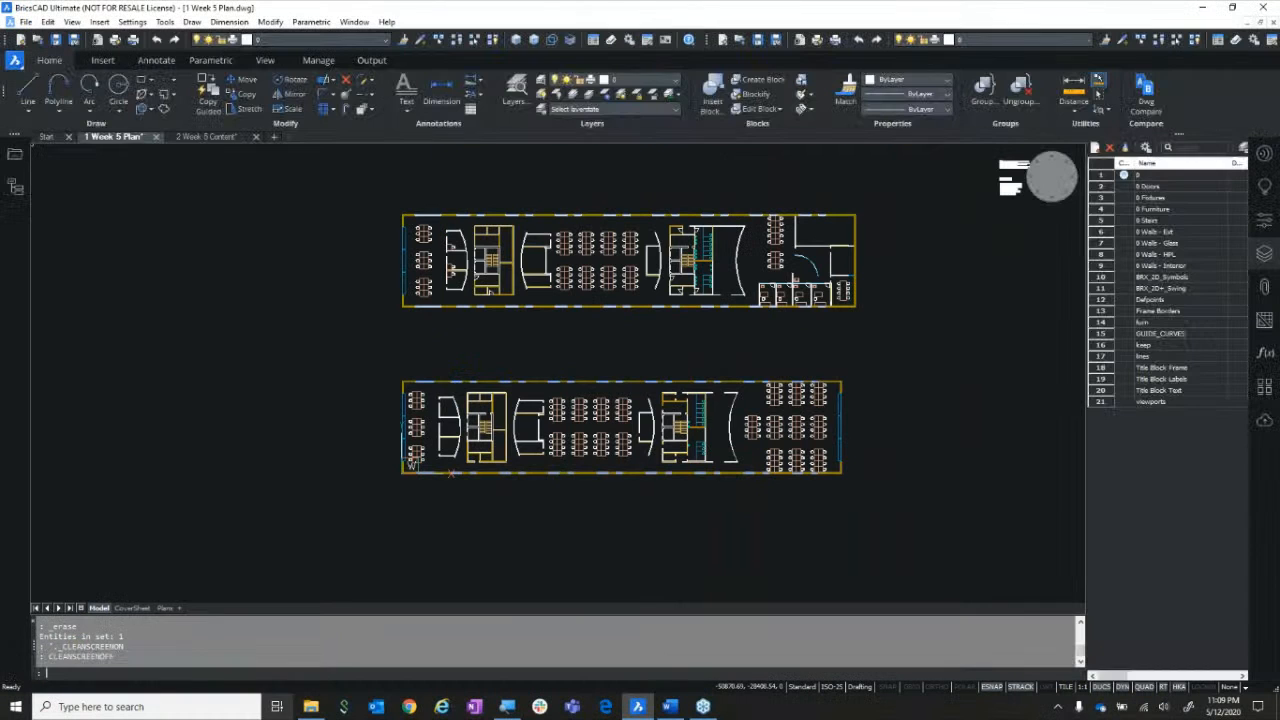
On the Start page, review the list of new-drawing templates and the file-opening dialog without opening anything
{"action": "left_click", "coordinate": [46, 137]}
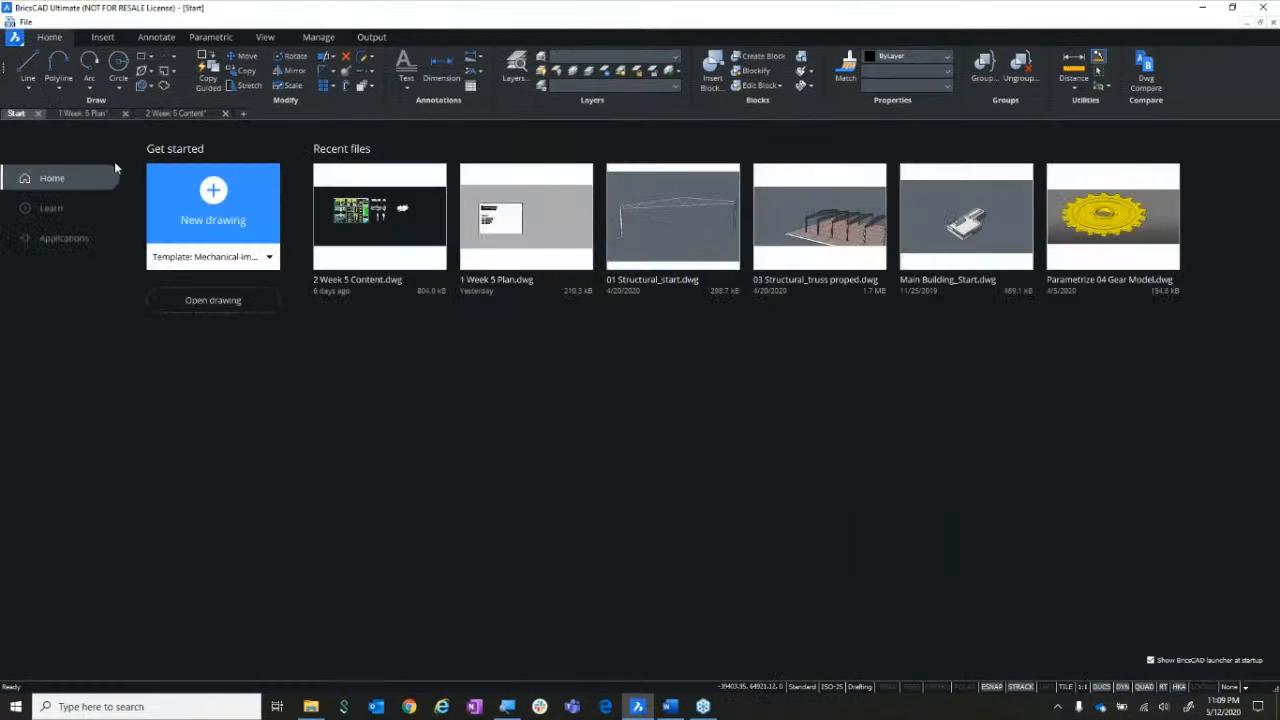
{"action": "left_click", "coordinate": [221, 222]}
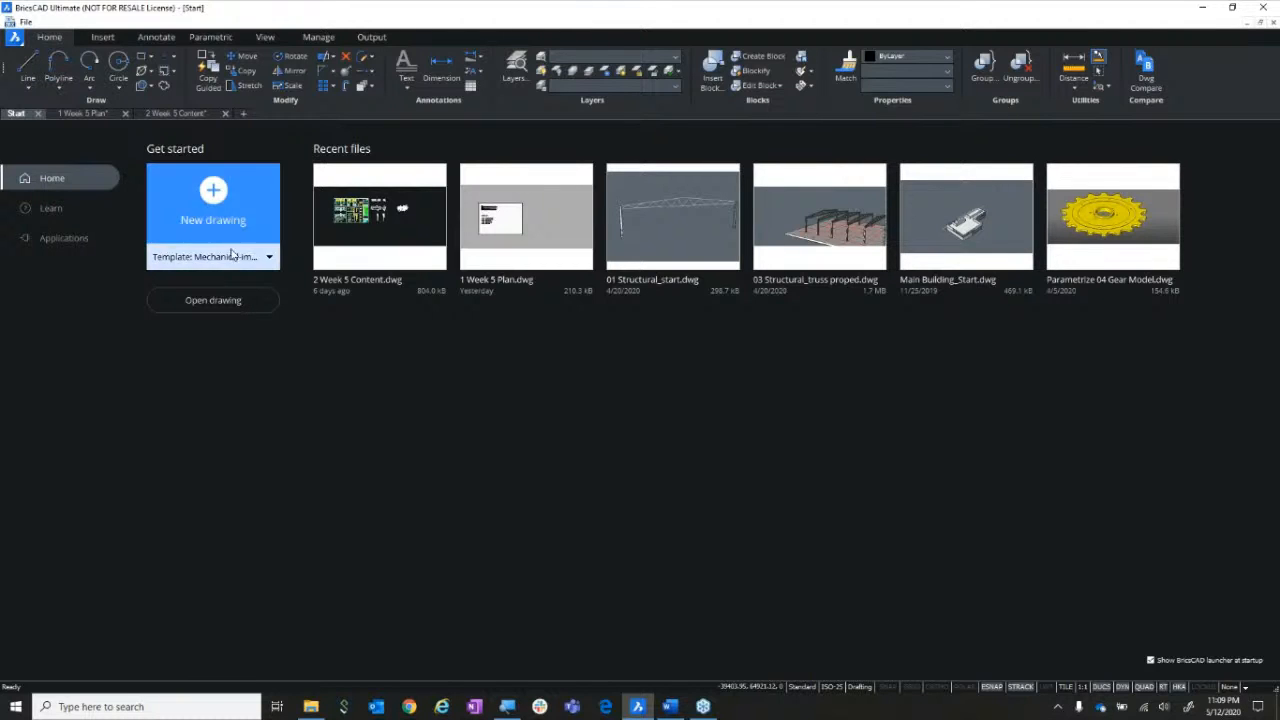
{"action": "left_click", "coordinate": [220, 261]}
{"action": "left_click", "coordinate": [219, 258]}
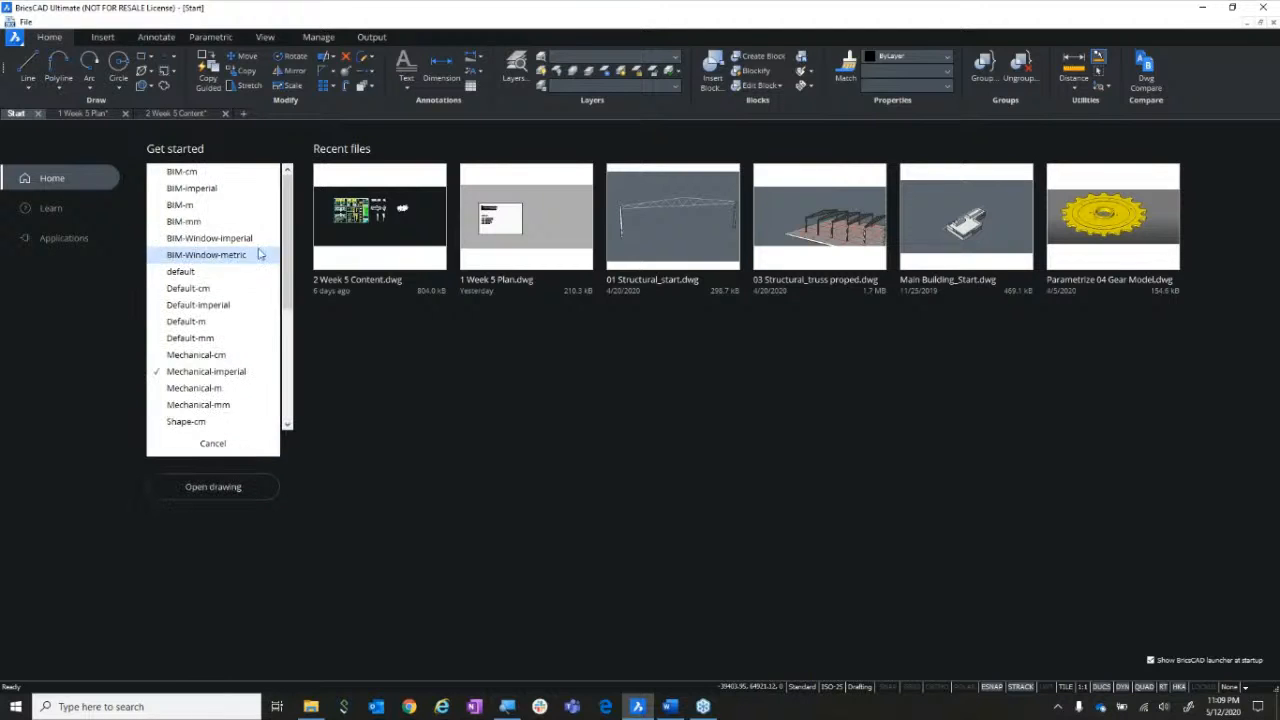
{"action": "left_click_drag", "start_coordinate": [290, 240], "coordinate": [291, 341]}
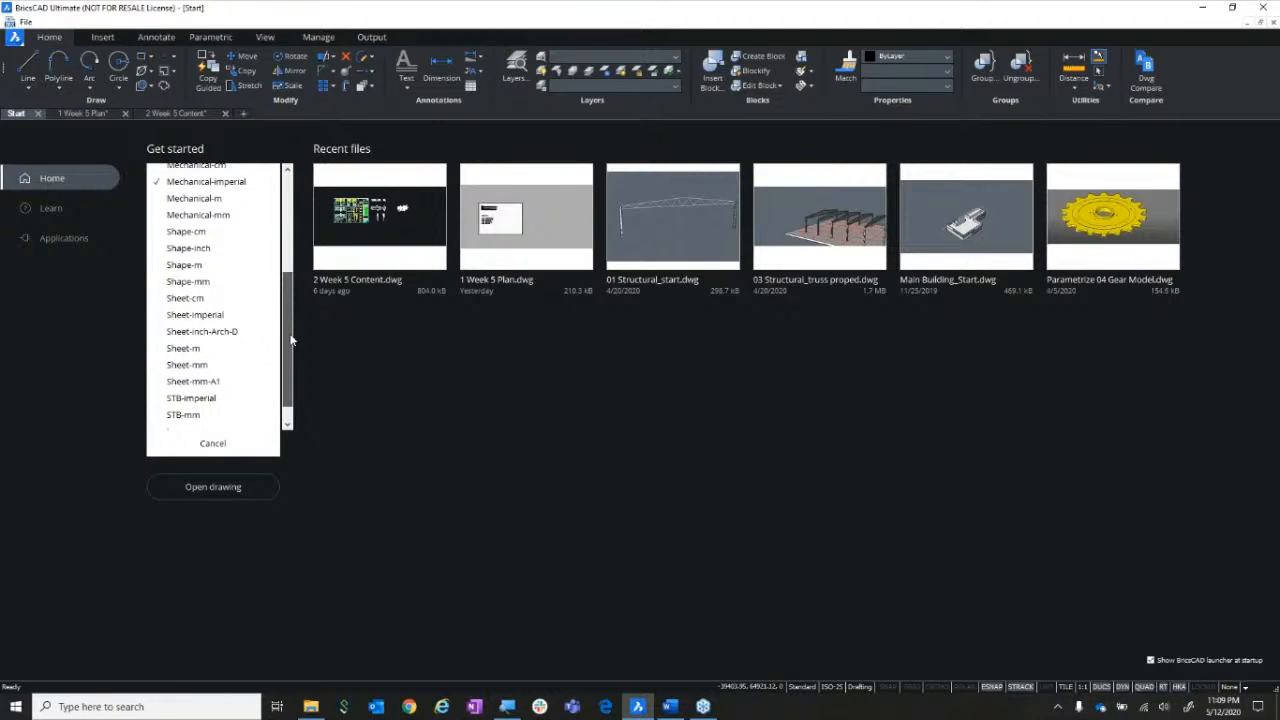
{"action": "left_click", "coordinate": [291, 336]}
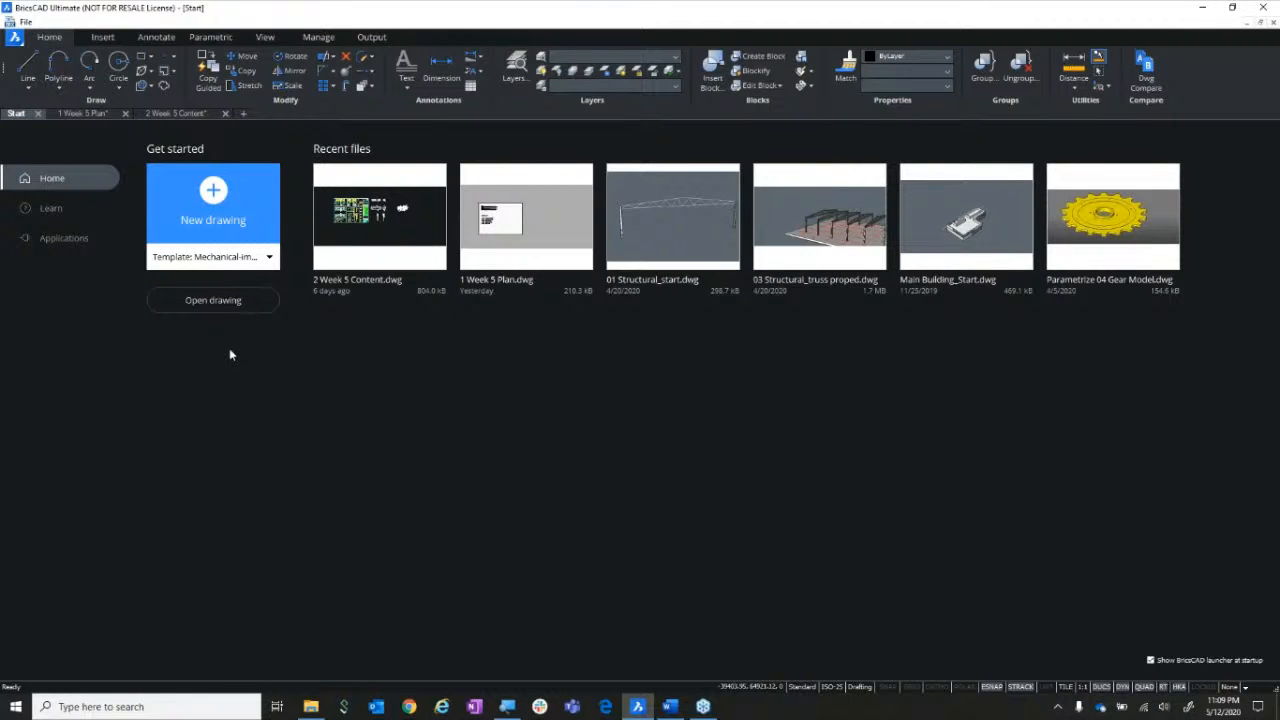
{"action": "left_click", "coordinate": [188, 303]}
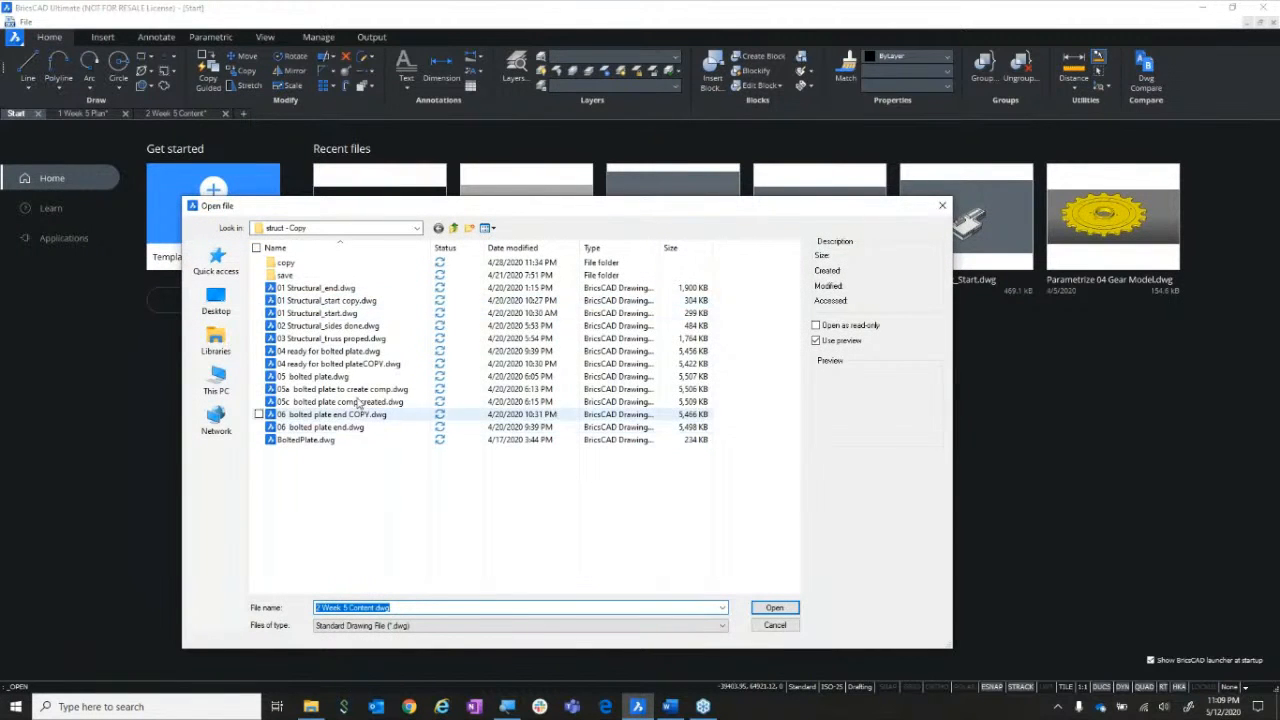
{"action": "left_click", "coordinate": [776, 625]}
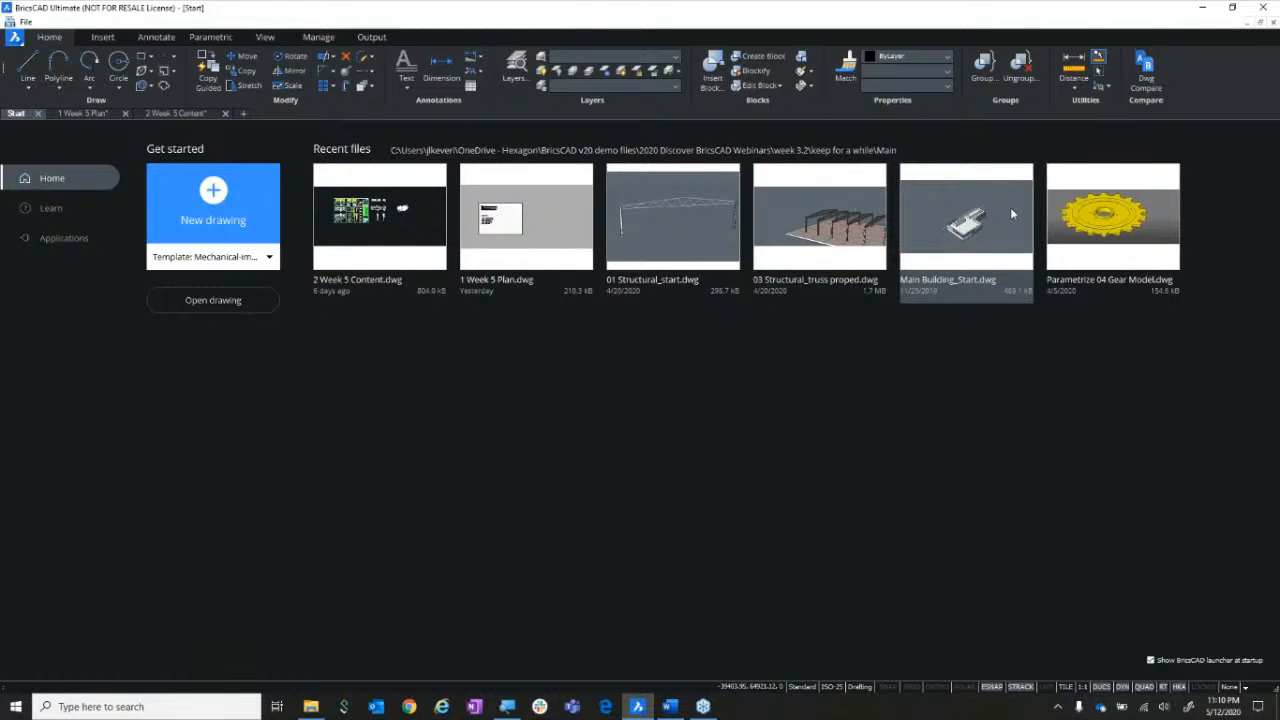
View the Start page's Learn and Applications sections and return to the 1 Week 5 Plan drawing
{"action": "left_click", "coordinate": [50, 208]}
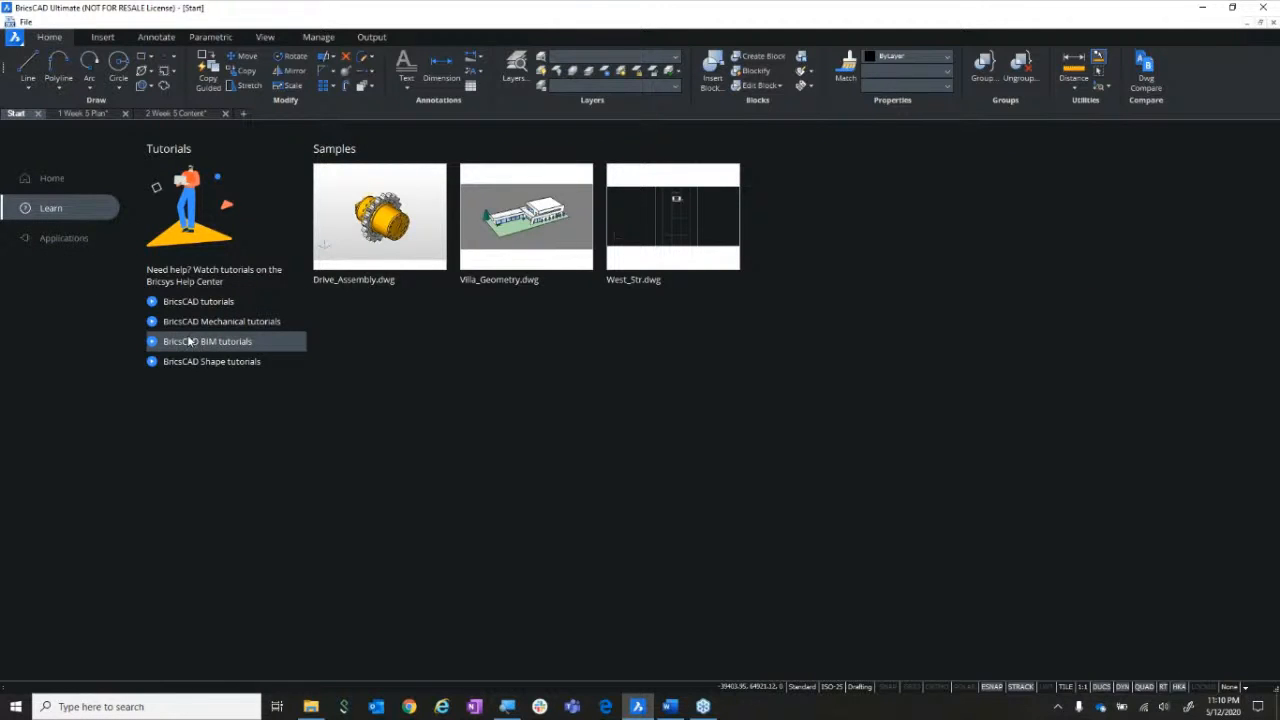
{"action": "left_click", "coordinate": [70, 240]}
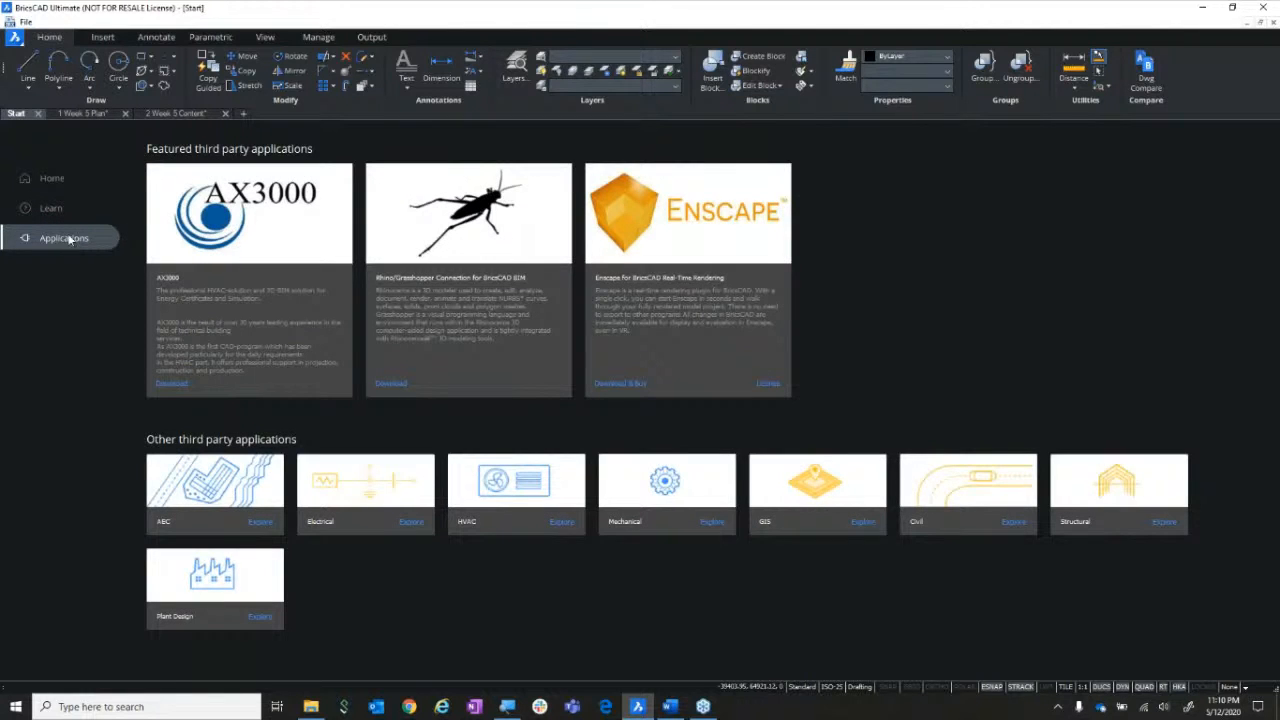
{"action": "left_click", "coordinate": [55, 180]}
{"action": "left_click", "coordinate": [84, 114]}
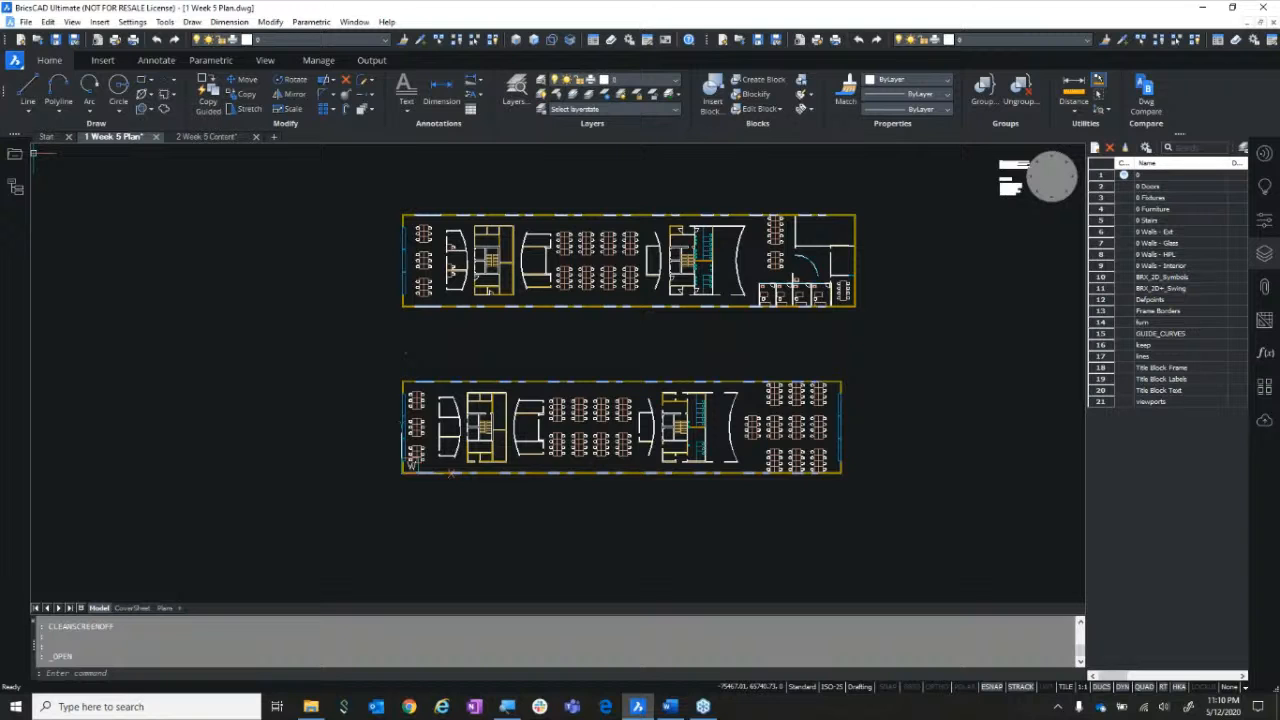
Review the available dimensioning commands and bring up the annotation tools
{"action": "middle_click_drag", "start_coordinate": [687, 300], "coordinate": [548, 332]}
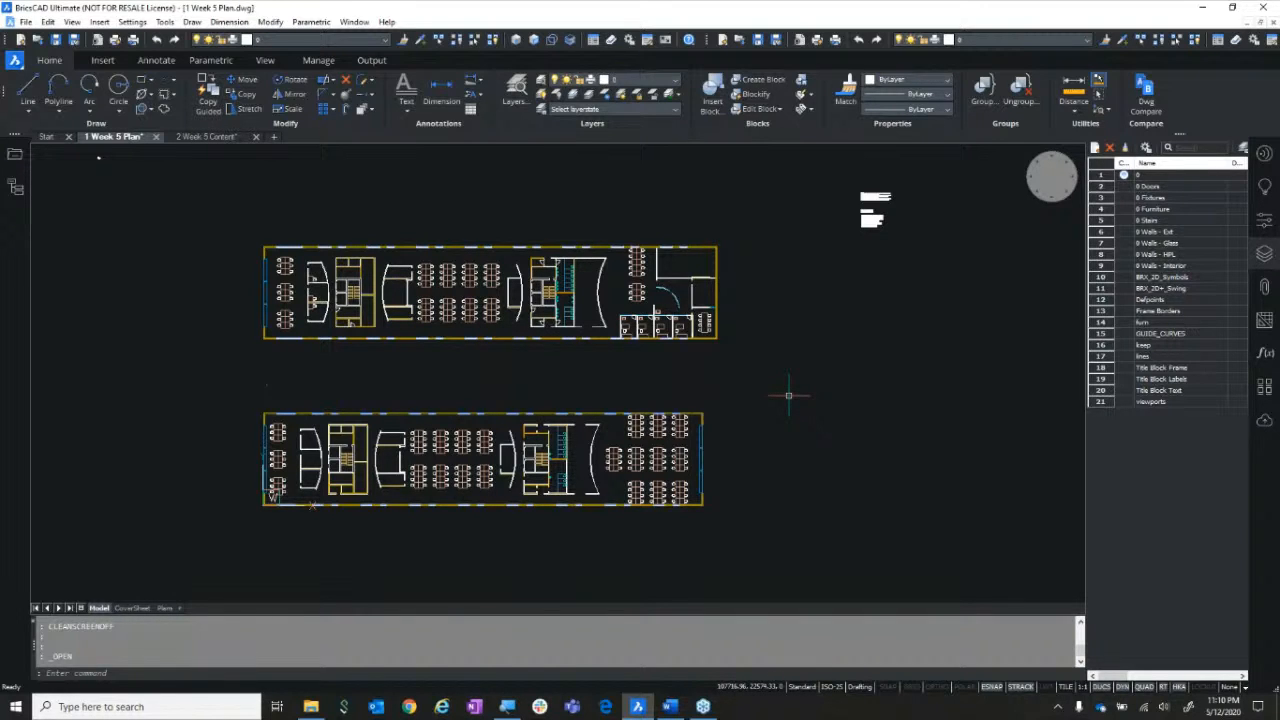
{"action": "left_click", "coordinate": [229, 21]}
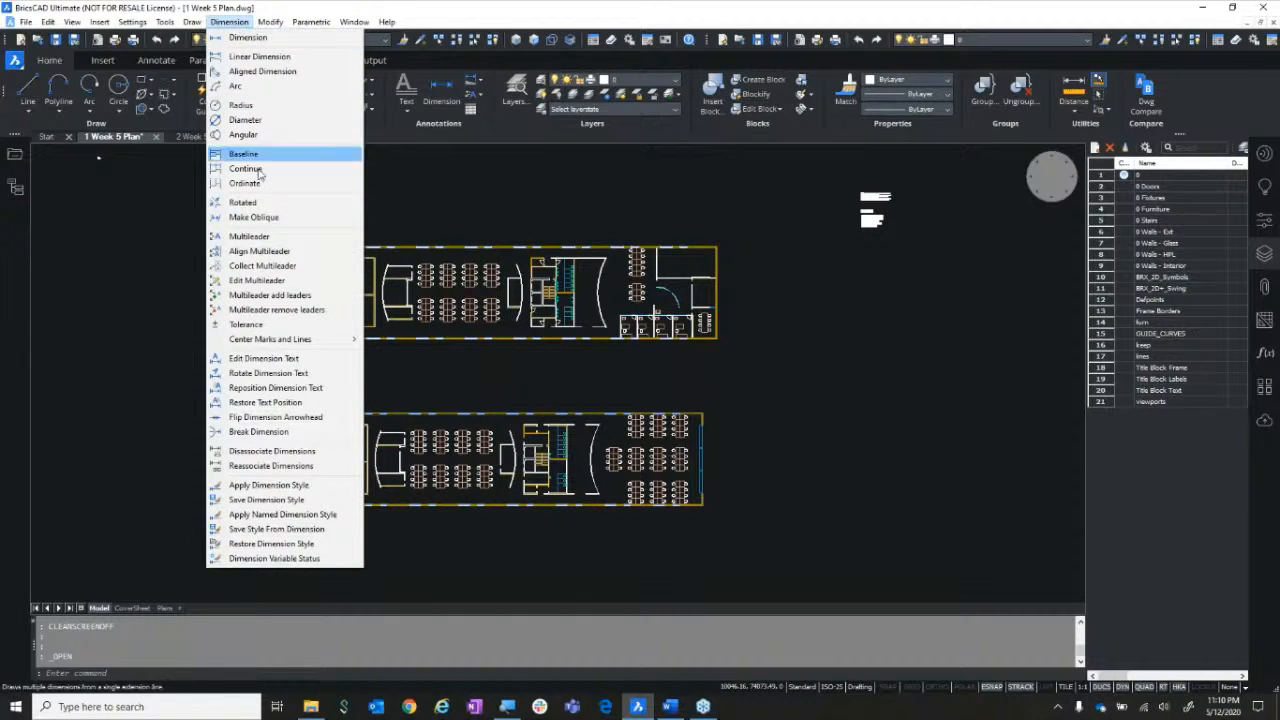
{"action": "left_click", "coordinate": [293, 5]}
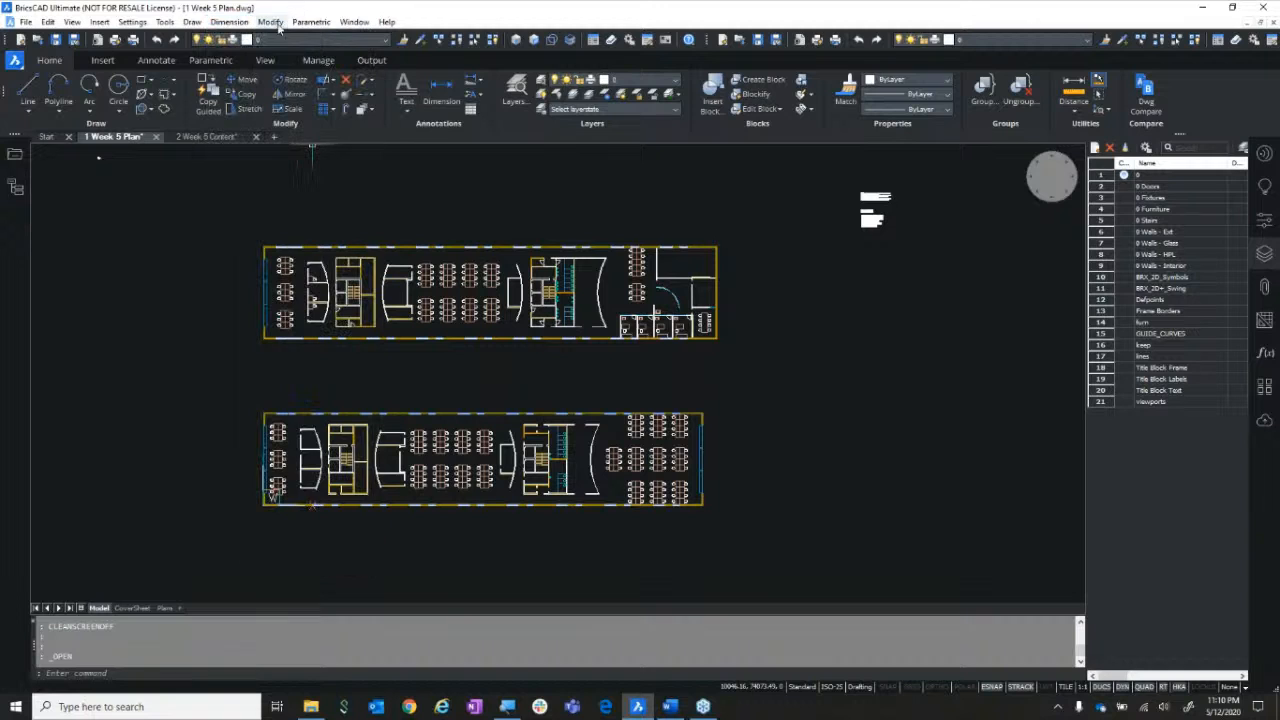
{"action": "left_click", "coordinate": [166, 62]}
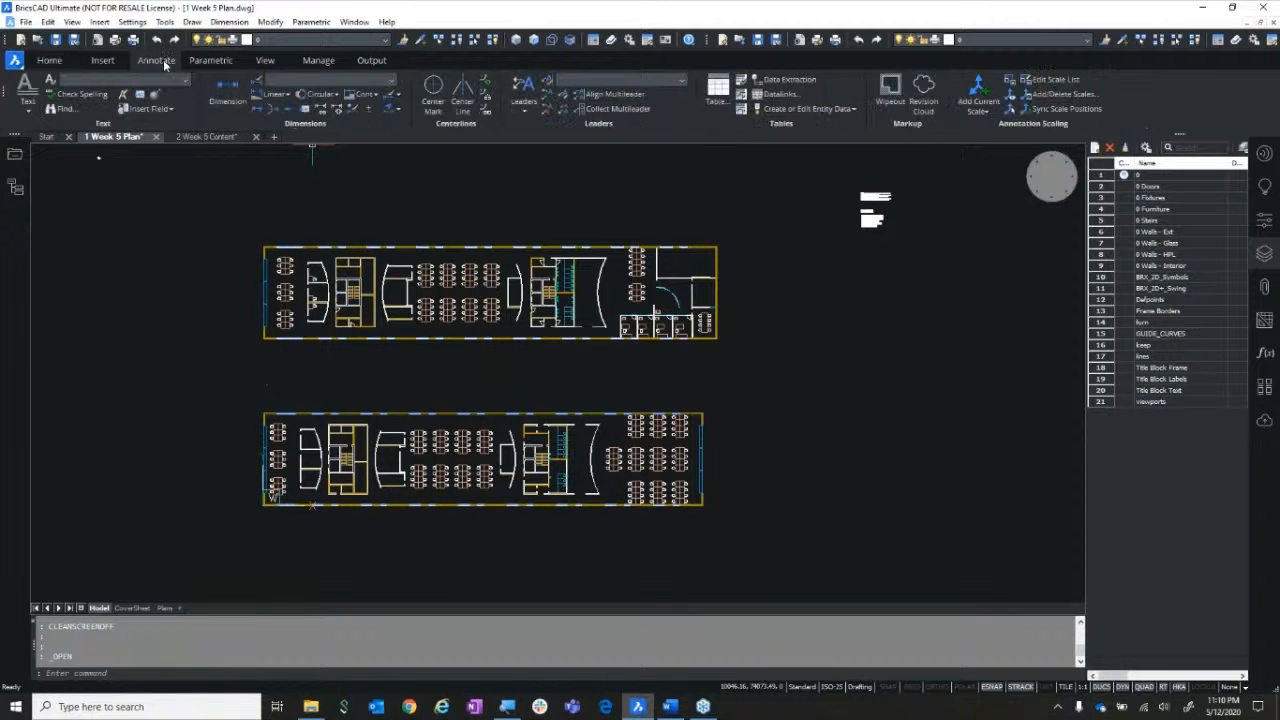
Display the BricsCAD Dimensions toolbar
{"action": "right_click", "coordinate": [1160, 96]}
{"action": "mouse_move", "coordinate": [1177, 146]}
{"action": "mouse_move", "coordinate": [1107, 140]}
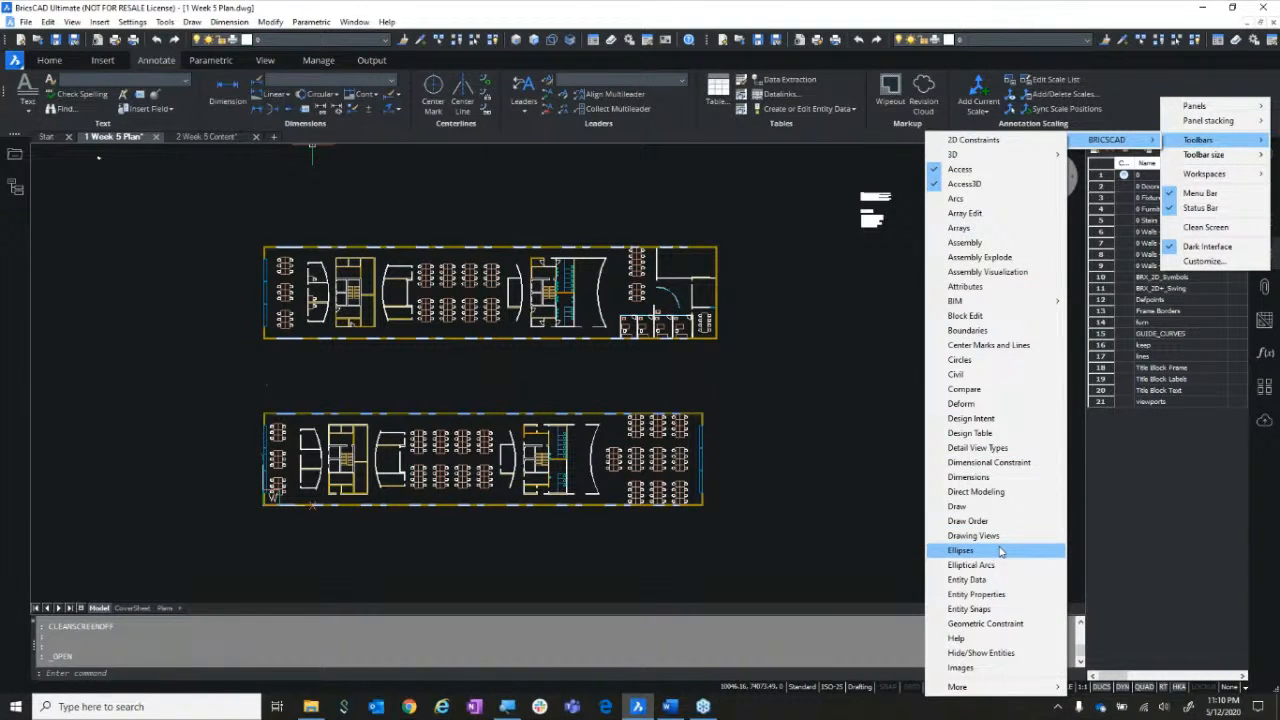
{"action": "left_click", "coordinate": [968, 477]}
With entity snaps on, dimension the upper plan's top wall horizontally from its outer right corner to the nearest window edge, placing the dimension above the wall
{"action": "scroll", "coordinate": [790, 330], "scroll_direction": "up", "scroll_amount": 4}
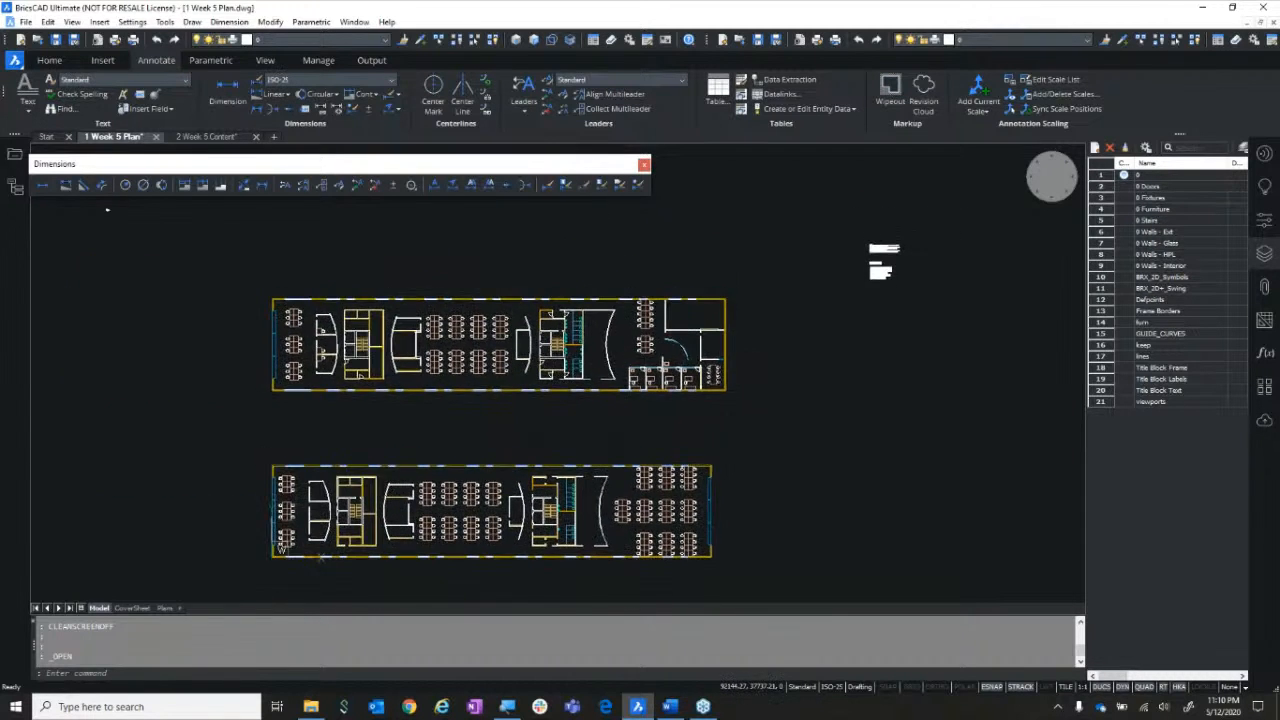
{"action": "scroll", "coordinate": [819, 336], "scroll_direction": "up", "scroll_amount": 3}
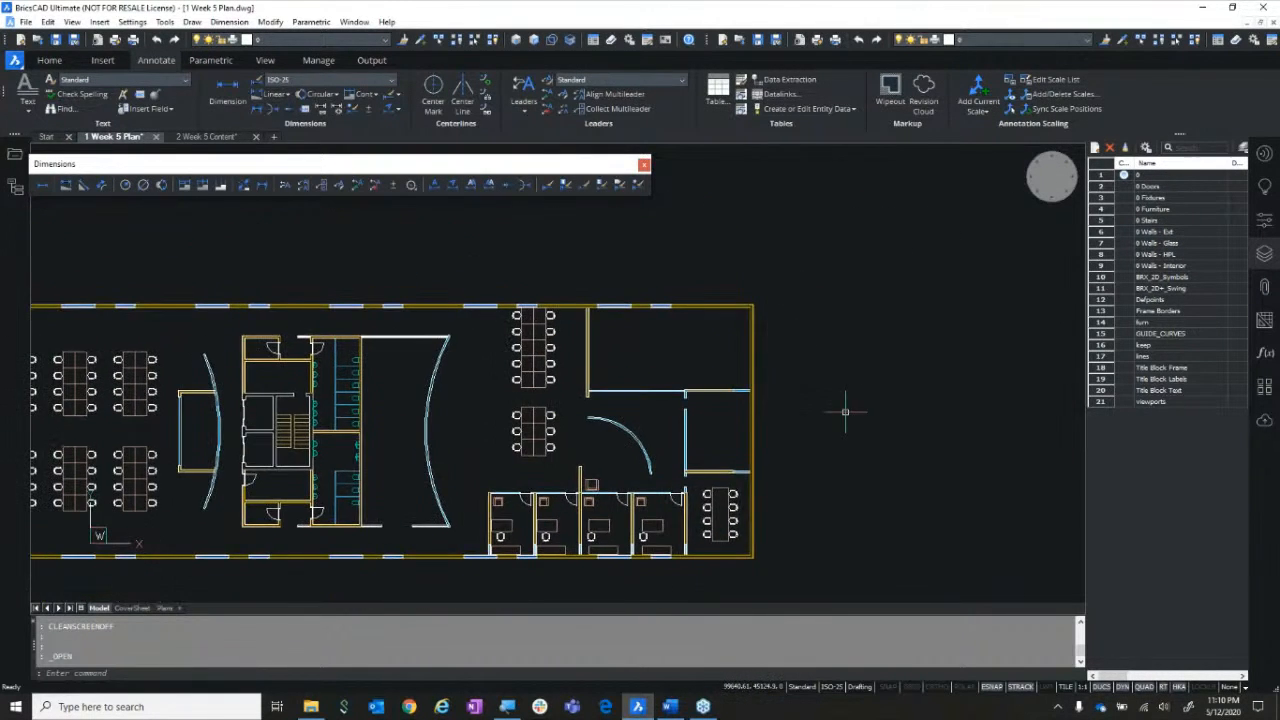
{"action": "right_click", "coordinate": [993, 688]}
{"action": "left_click", "coordinate": [993, 688]}
{"action": "left_click", "coordinate": [993, 688]}
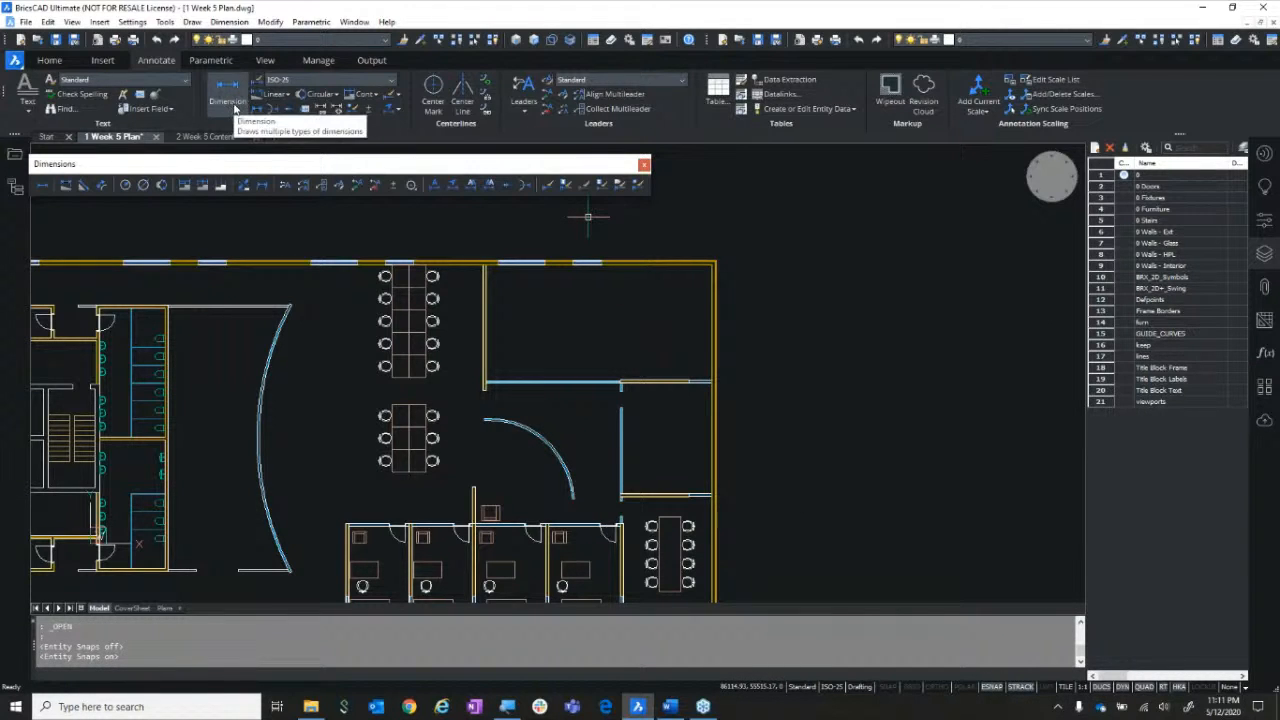
{"action": "left_click", "coordinate": [235, 106]}
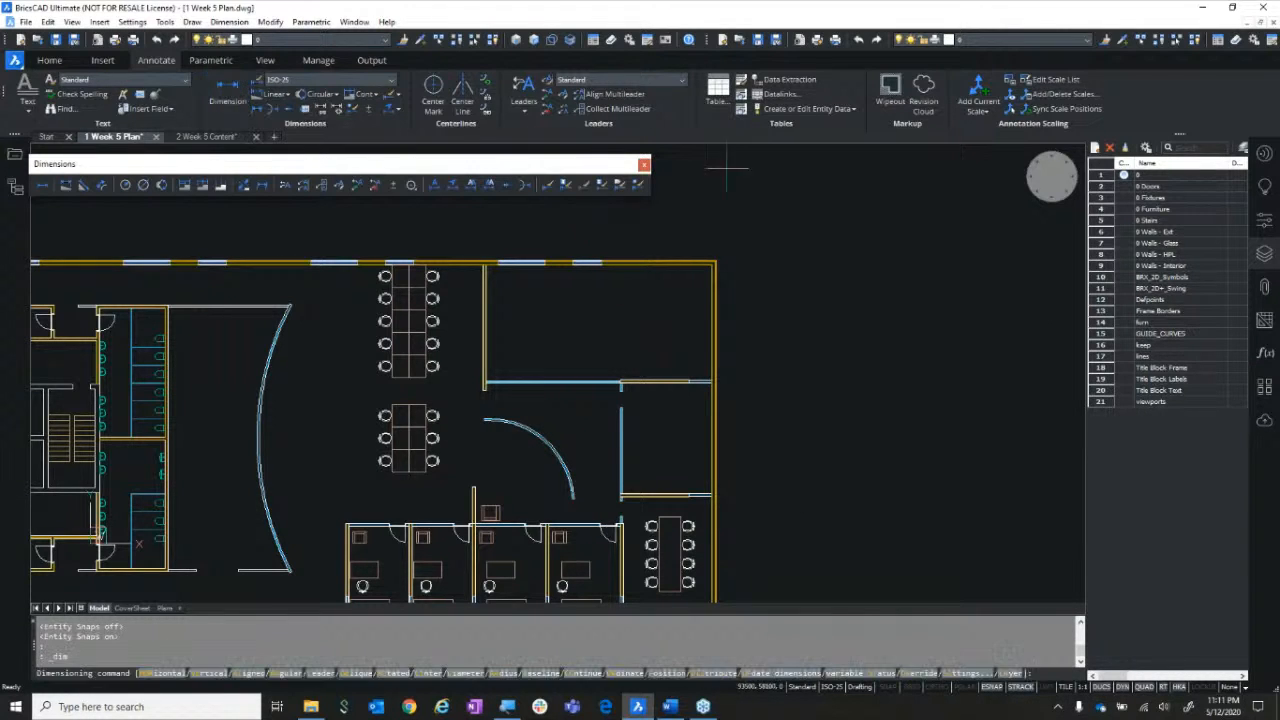
{"action": "scroll", "coordinate": [716, 252], "scroll_direction": "up", "scroll_amount": 2}
{"action": "left_click", "coordinate": [716, 265]}
{"action": "left_click", "coordinate": [555, 265]}
{"action": "left_click", "coordinate": [550, 243]}
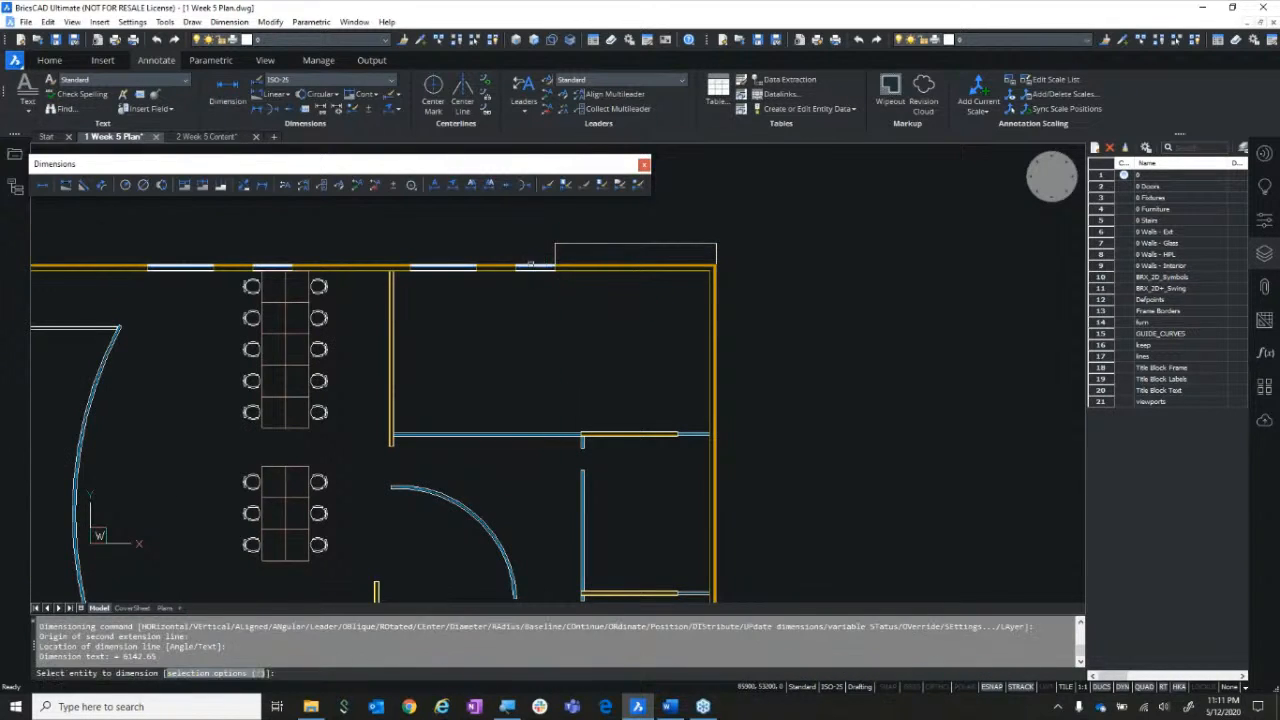
Continue the dimension chain along the top wall through the first window's far edge and both edges of the next window
{"action": "left_click", "coordinate": [585, 673]}
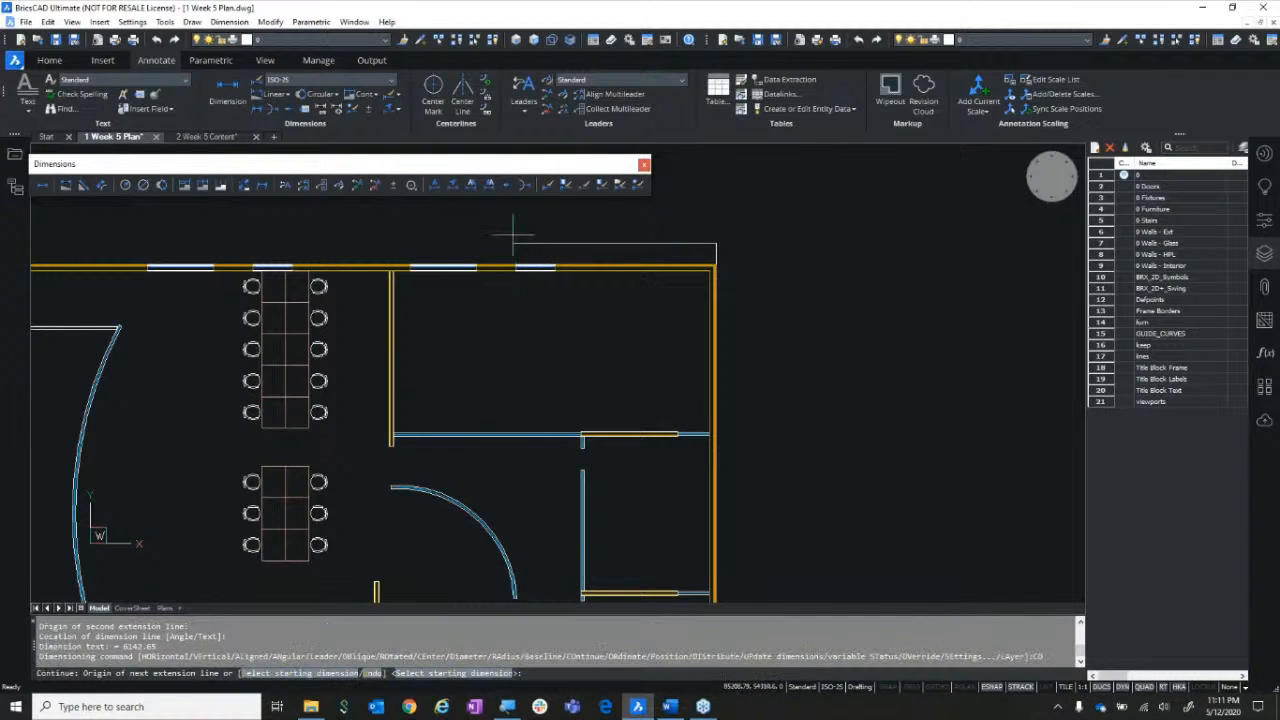
{"action": "left_click", "coordinate": [515, 265]}
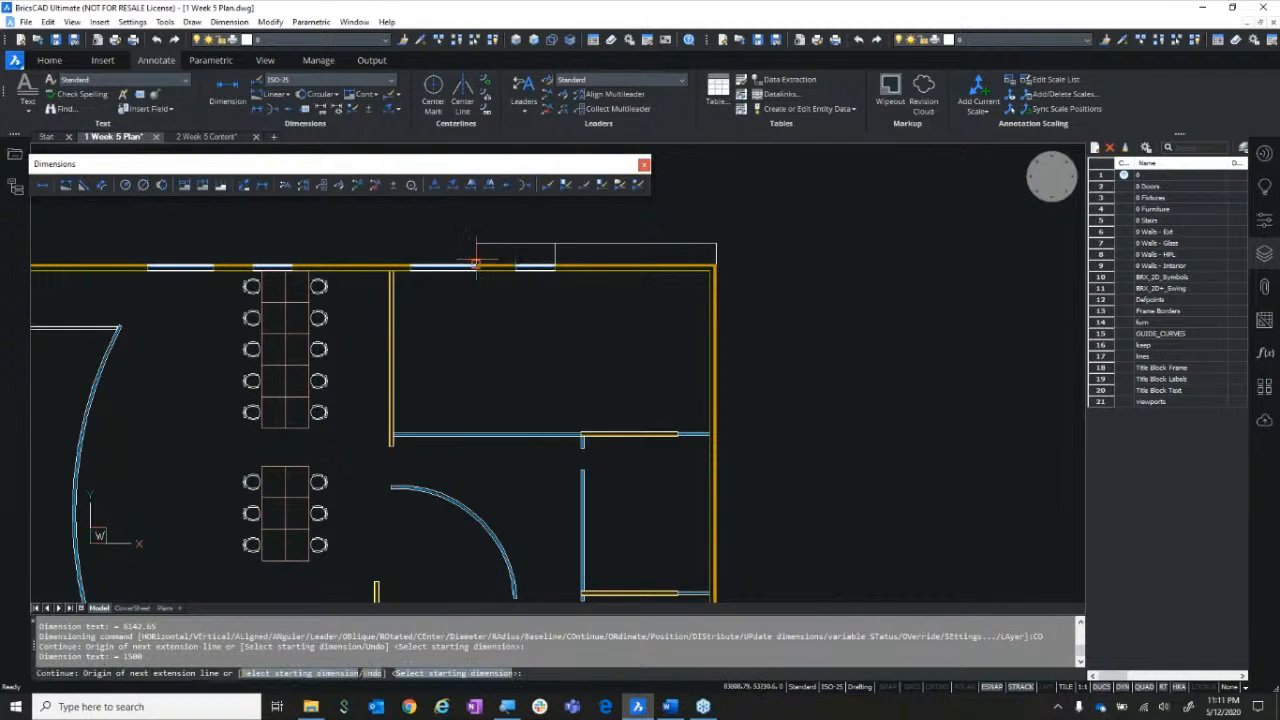
{"action": "left_click", "coordinate": [476, 266]}
{"action": "left_click", "coordinate": [410, 262]}
{"action": "key", "text": "Return"}
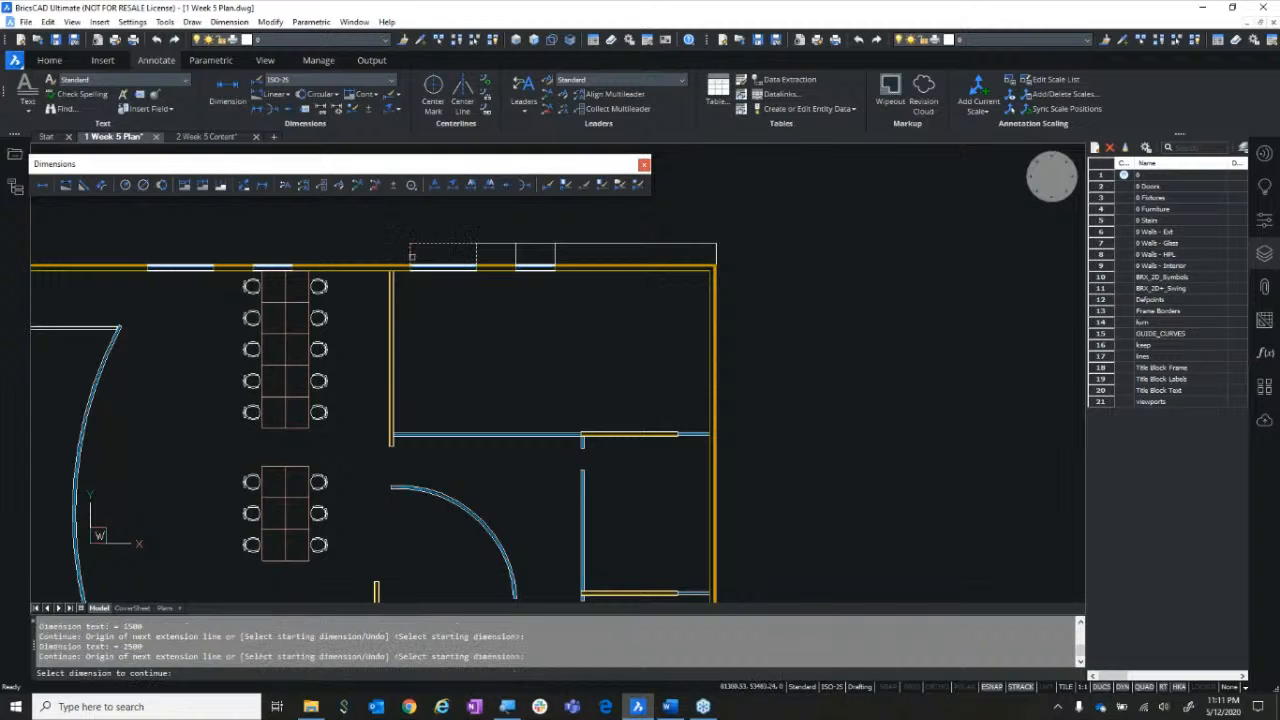
{"action": "key", "text": "Return"}
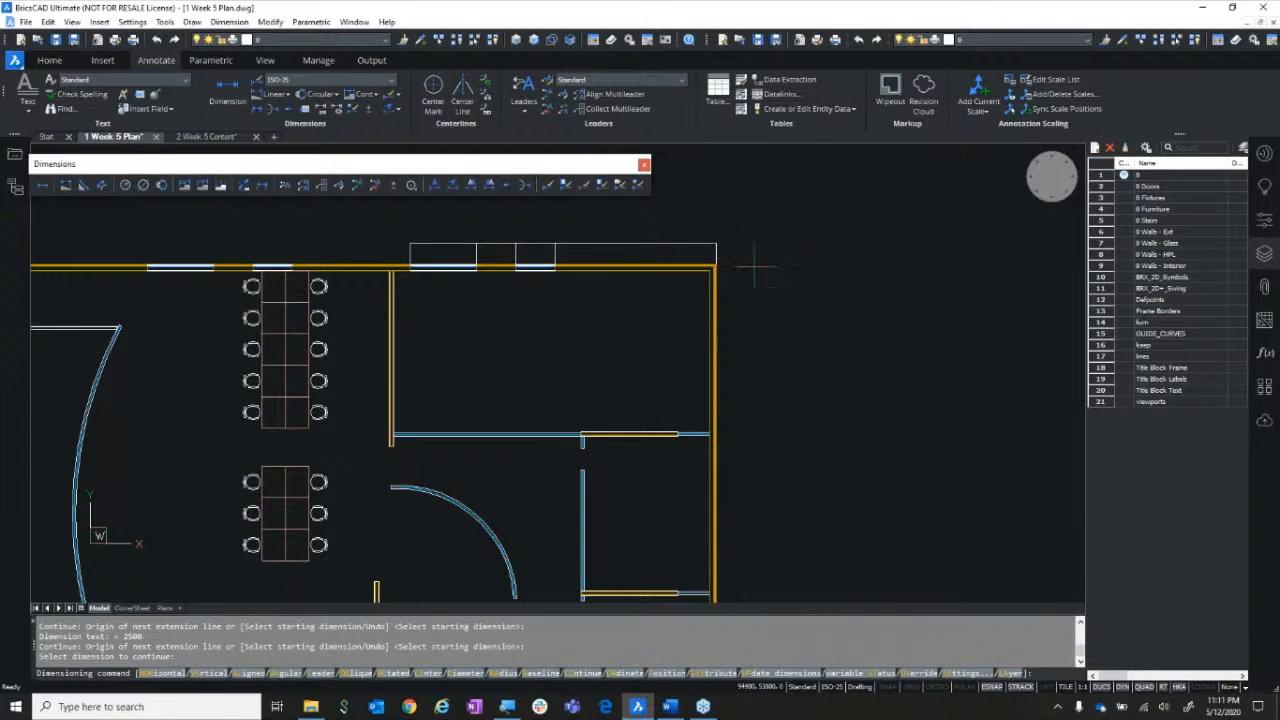
End the dimensioning command, open the dimension style settings and review the ISO-25 style's line, arrow, text, fit and unit options
{"action": "key", "text": "Escape"}
{"action": "scroll", "coordinate": [648, 228], "scroll_direction": "up", "scroll_amount": 3}
{"action": "scroll", "coordinate": [648, 228], "scroll_direction": "down", "scroll_amount": 6}
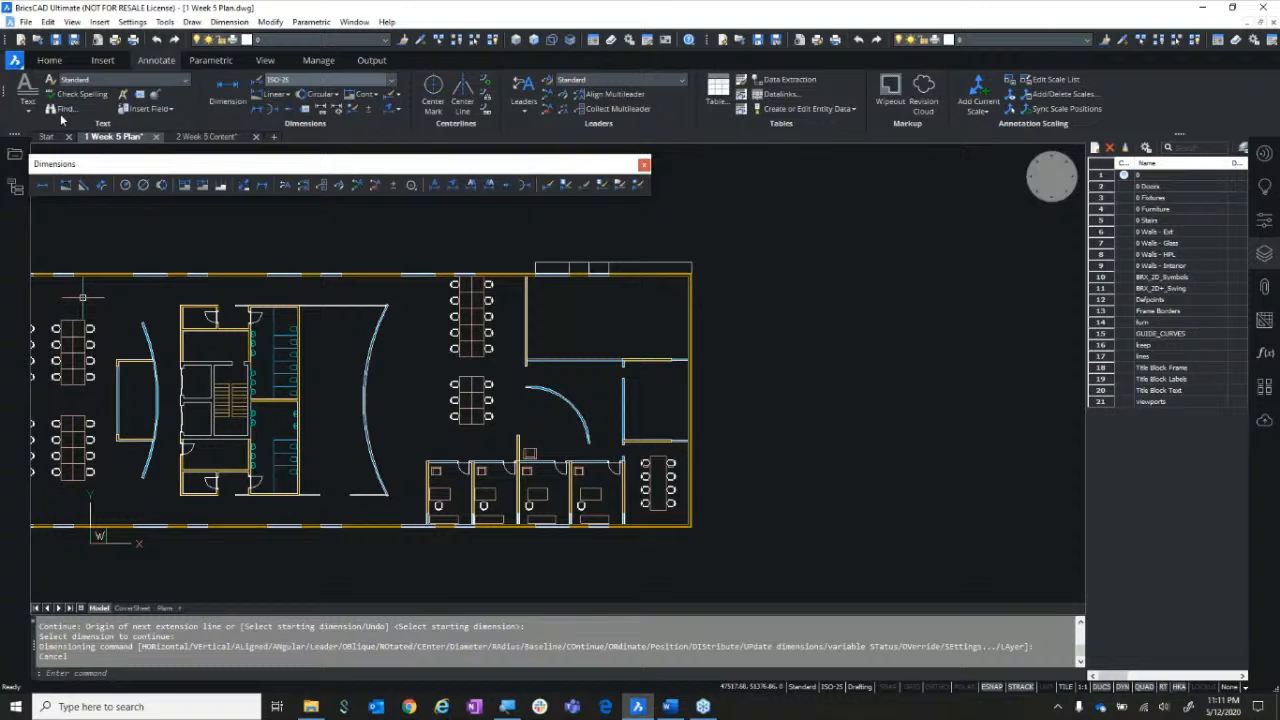
{"action": "left_click", "coordinate": [110, 674]}
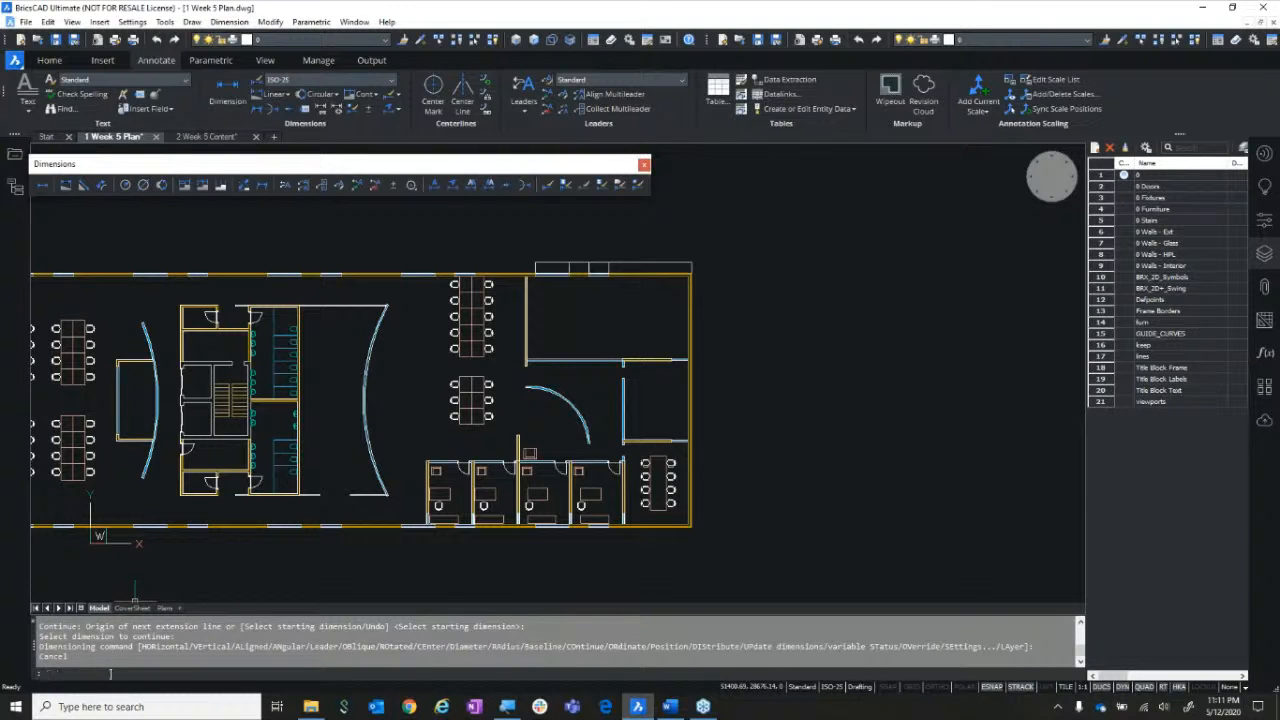
{"action": "type", "text": "DDIM"}
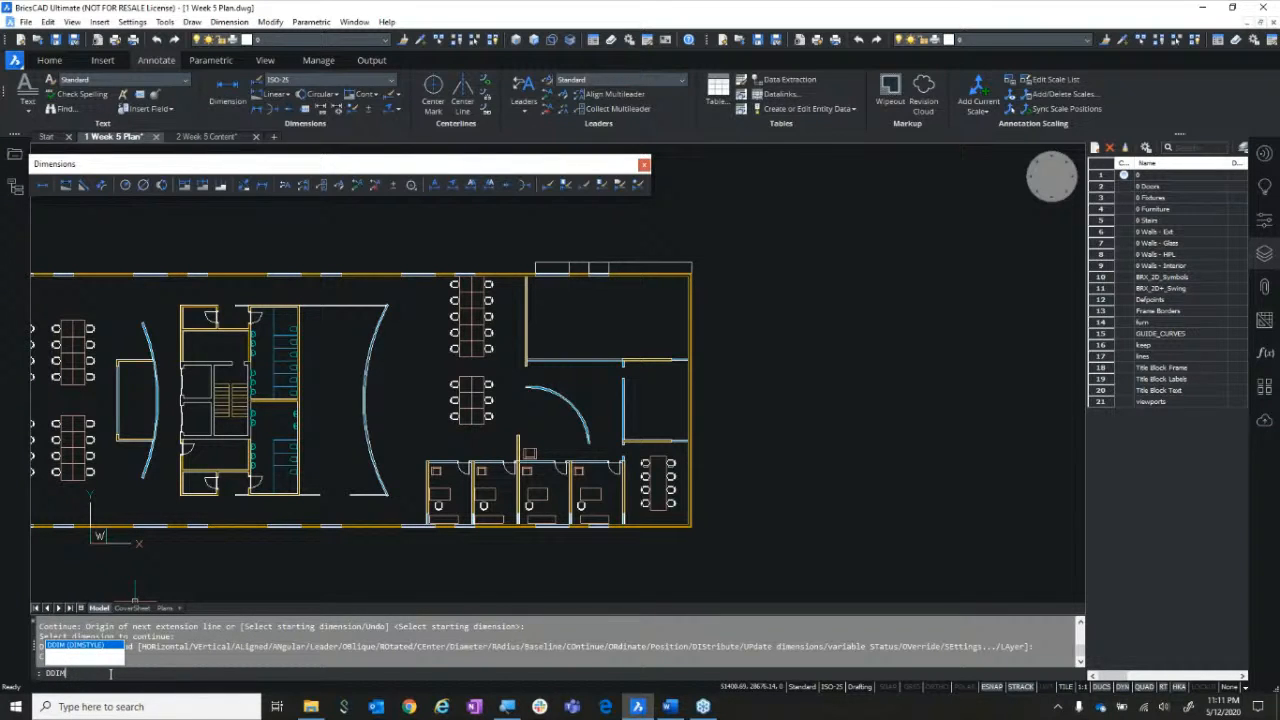
{"action": "key", "text": "Return"}
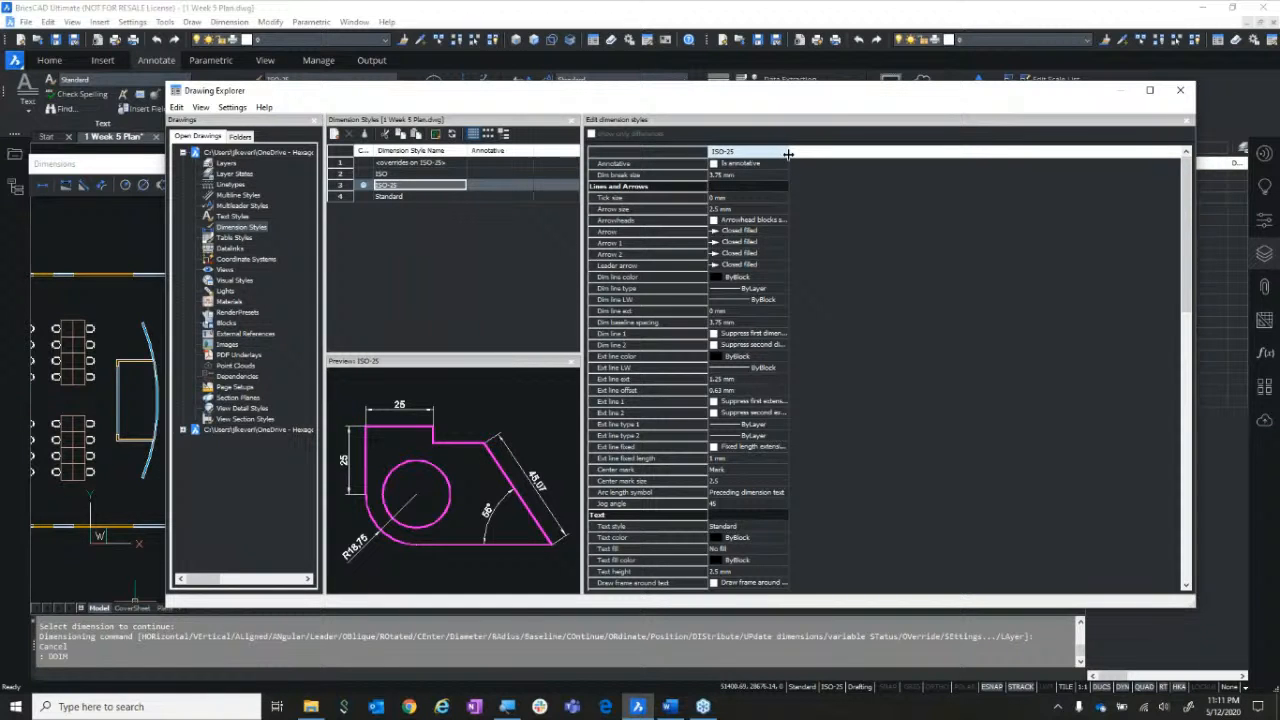
{"action": "scroll", "coordinate": [768, 355], "scroll_direction": "down", "scroll_amount": 15}
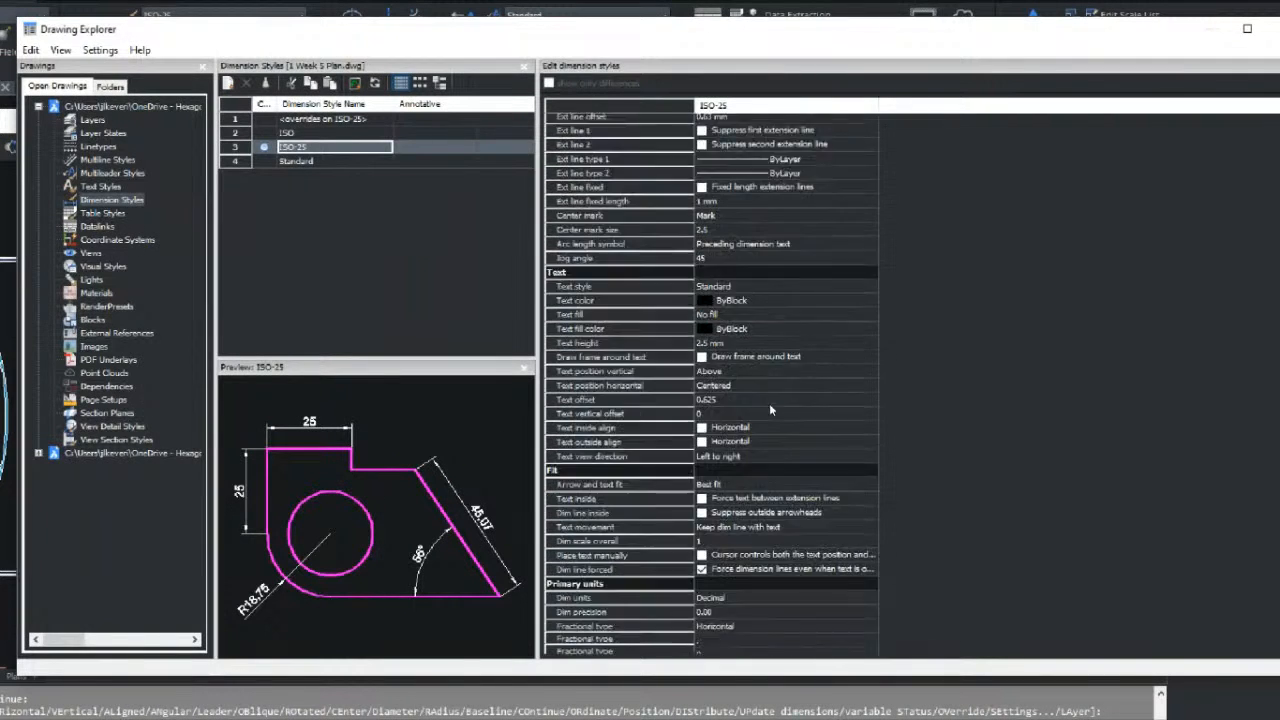
{"action": "scroll", "coordinate": [768, 443], "scroll_direction": "up", "scroll_amount": 4}
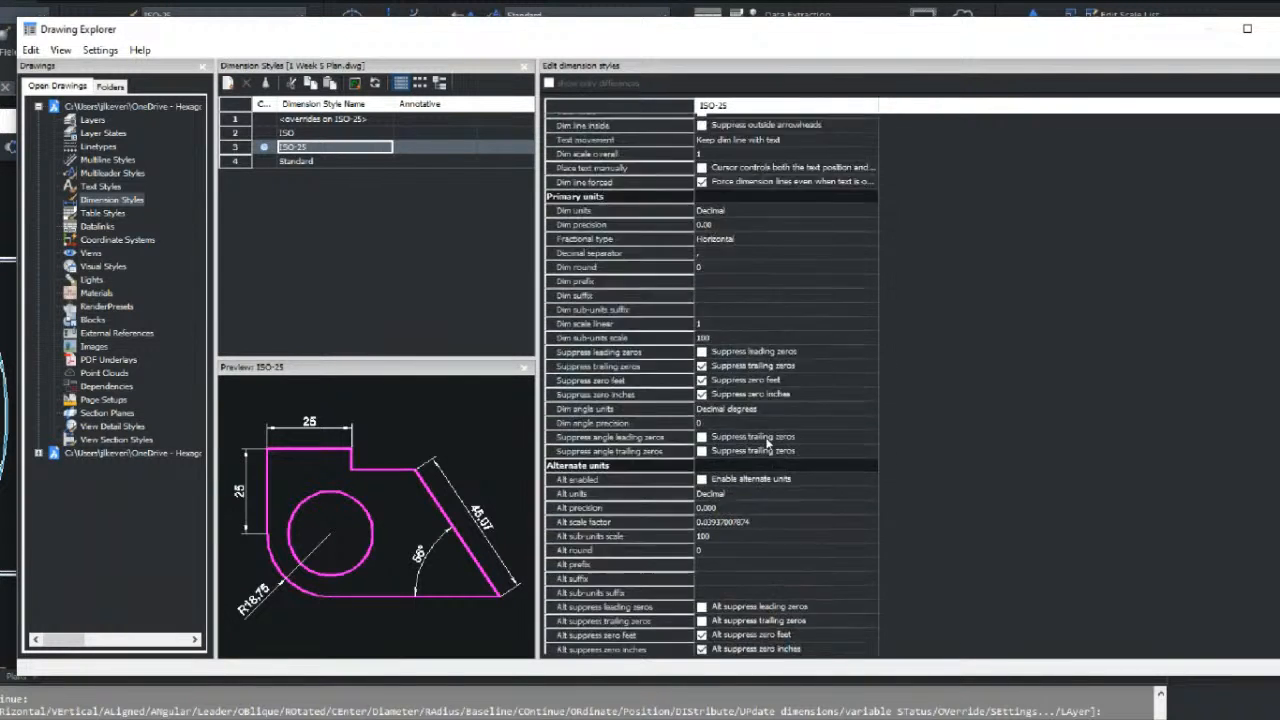
{"action": "scroll", "coordinate": [768, 443], "scroll_direction": "up", "scroll_amount": 5}
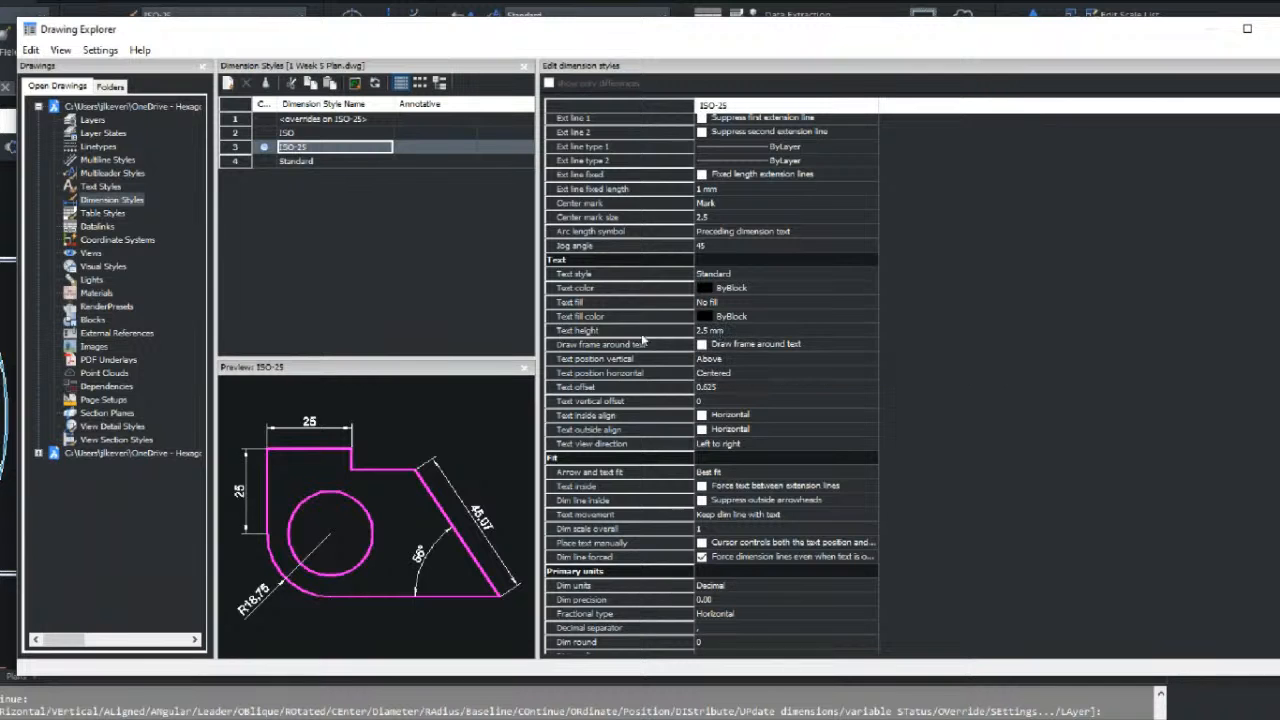
{"action": "scroll", "coordinate": [684, 333], "scroll_direction": "up", "scroll_amount": 10}
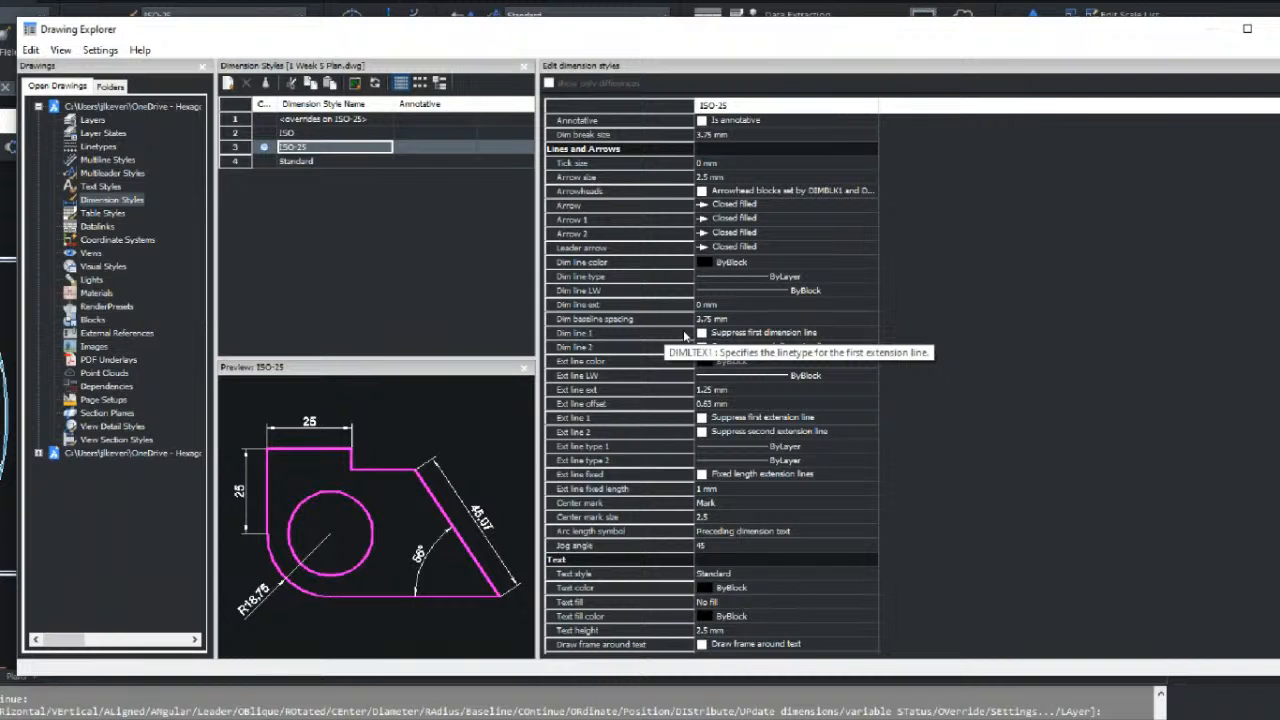
Compare the ISO dimension style with ISO-25, showing only the settings that differ and widening the columns for reading
{"action": "key", "text": "Up"}
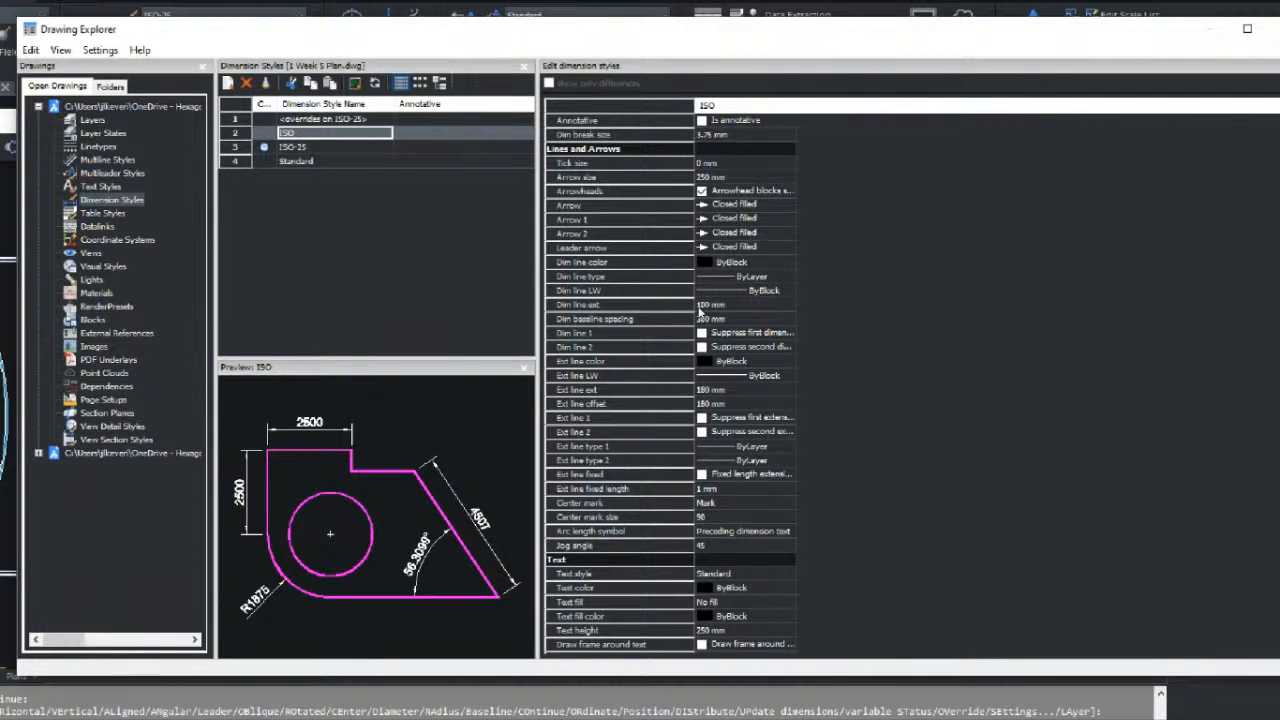
{"action": "scroll", "coordinate": [650, 430], "scroll_direction": "down", "scroll_amount": 5}
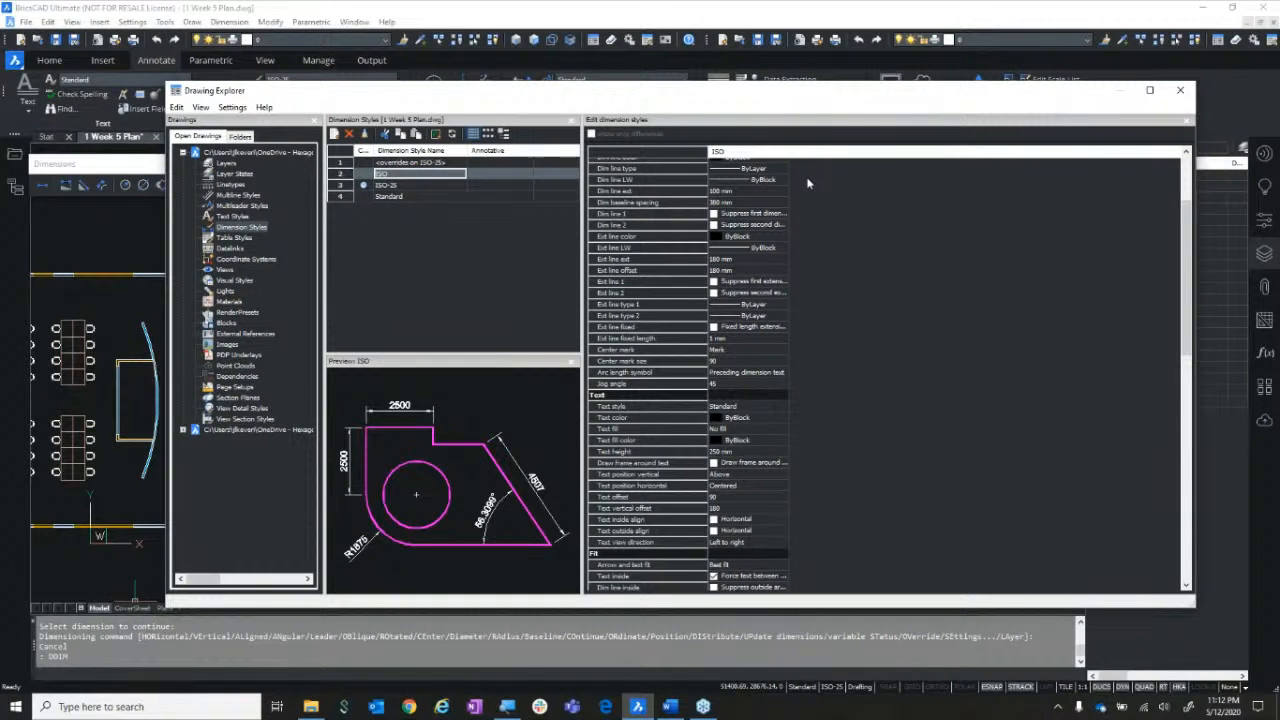
{"action": "left_click", "coordinate": [407, 188], "text": "ctrl"}
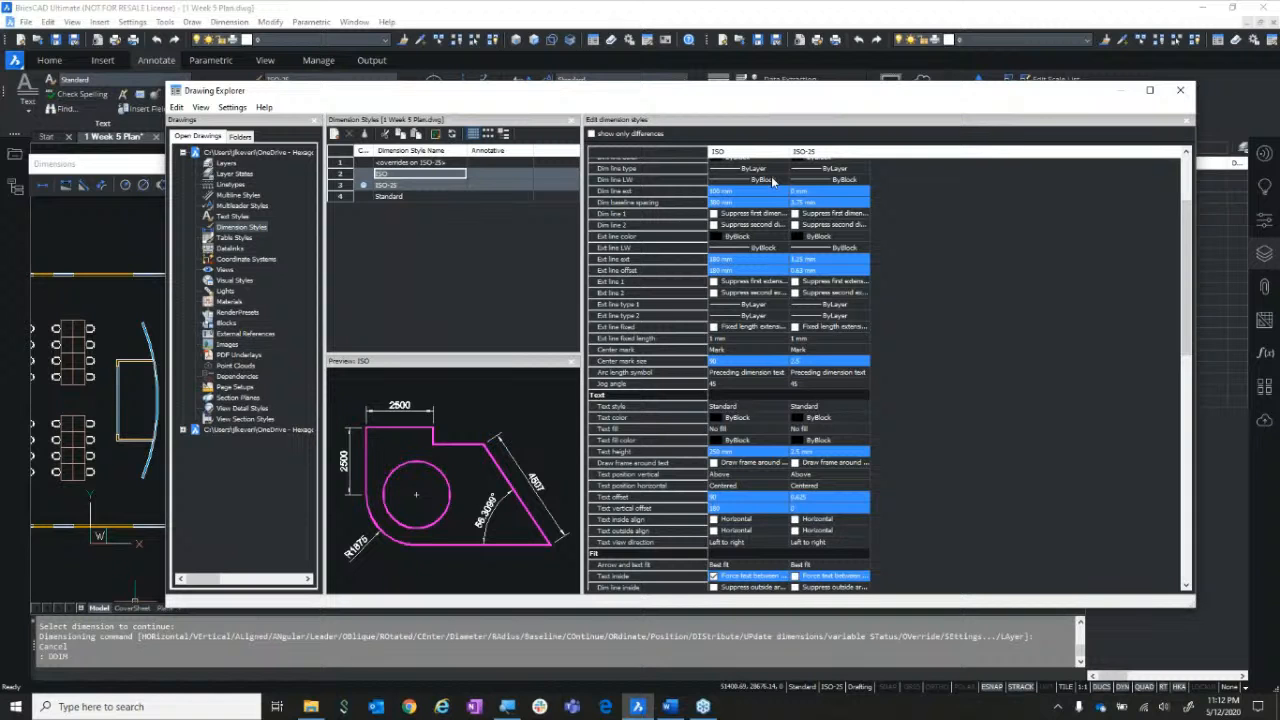
{"action": "mouse_move", "coordinate": [1183, 243]}
{"action": "left_mouse_down"}
{"action": "mouse_move", "coordinate": [1175, 465]}
{"action": "mouse_move", "coordinate": [1175, 182]}
{"action": "left_mouse_up"}
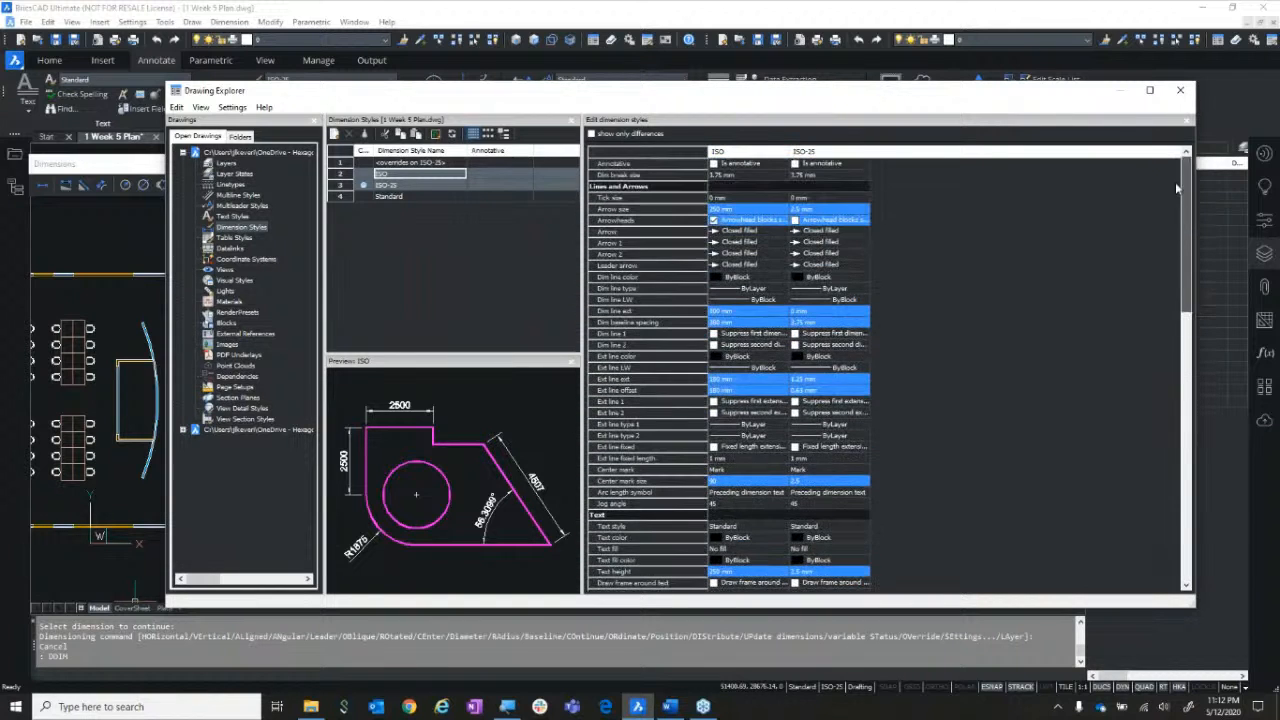
{"action": "left_click", "coordinate": [592, 134]}
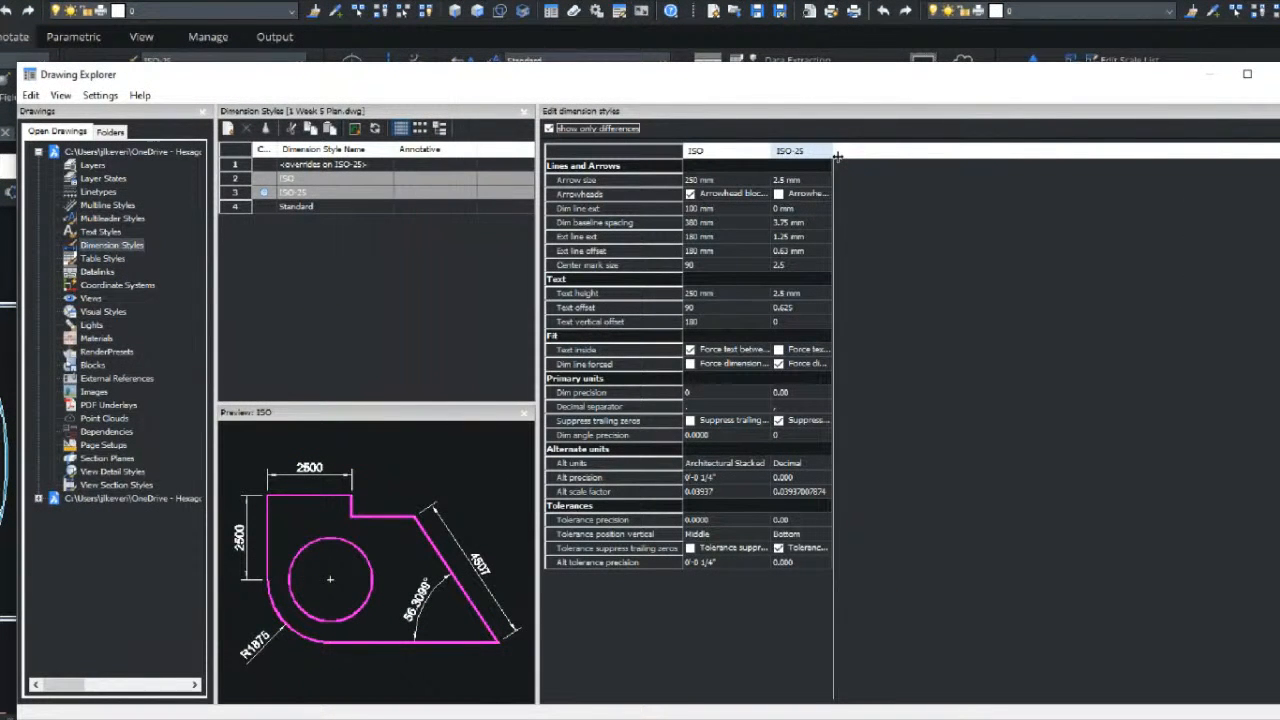
{"action": "left_click_drag", "start_coordinate": [838, 155], "coordinate": [948, 155]}
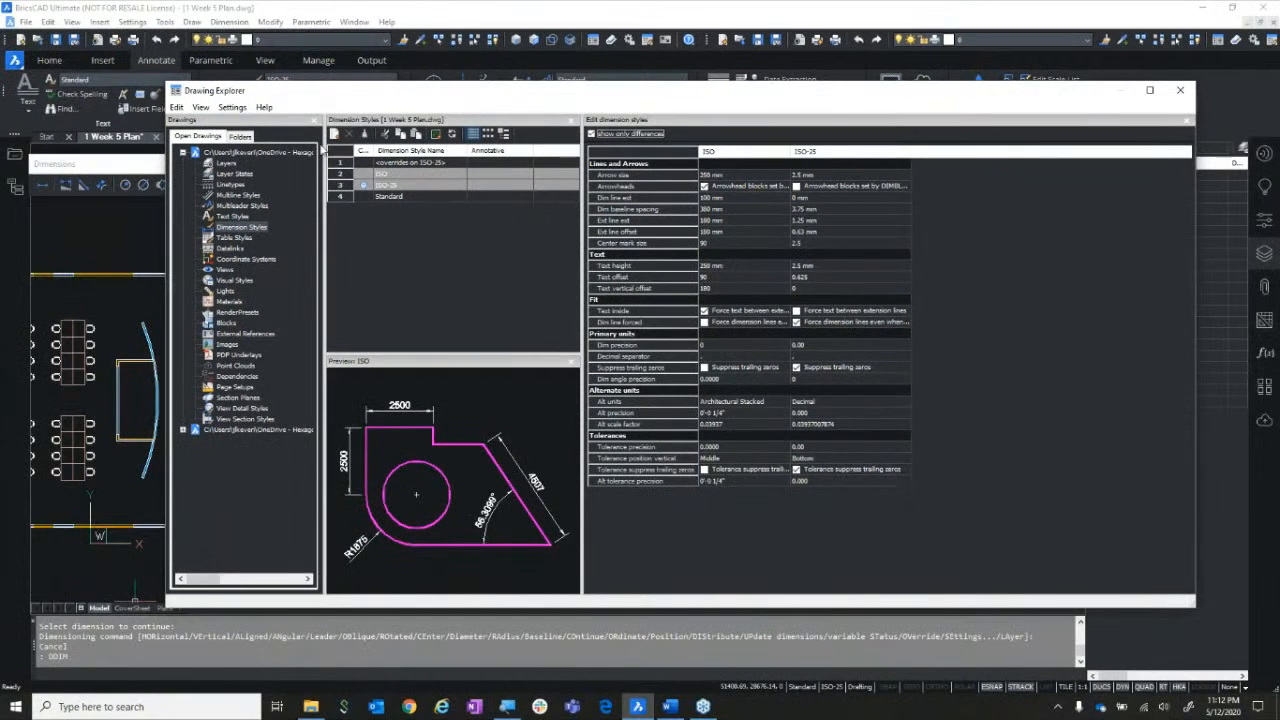
Make ISO the current dimension style and apply it to the four dimensions above the plan's top wall
{"action": "left_click", "coordinate": [358, 174]}
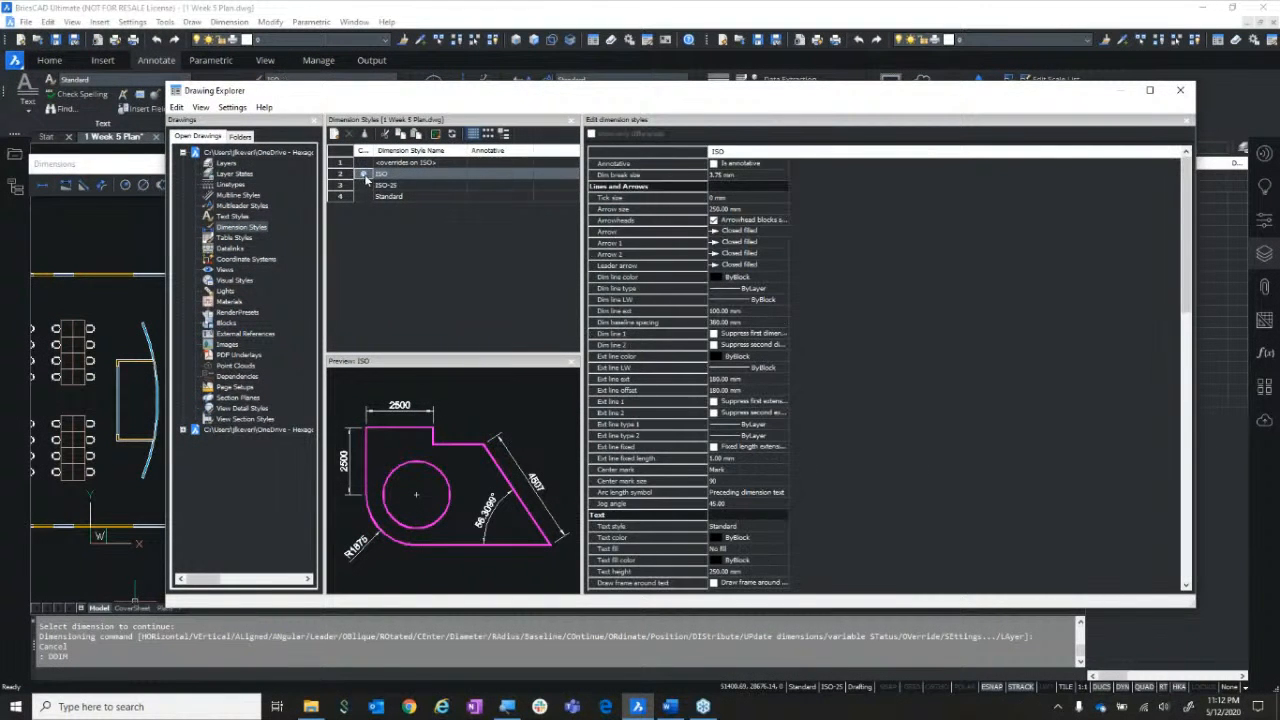
{"action": "left_click", "coordinate": [1180, 90]}
{"action": "scroll", "coordinate": [774, 256], "scroll_direction": "up", "scroll_amount": 5}
{"action": "left_click", "coordinate": [610, 282]}
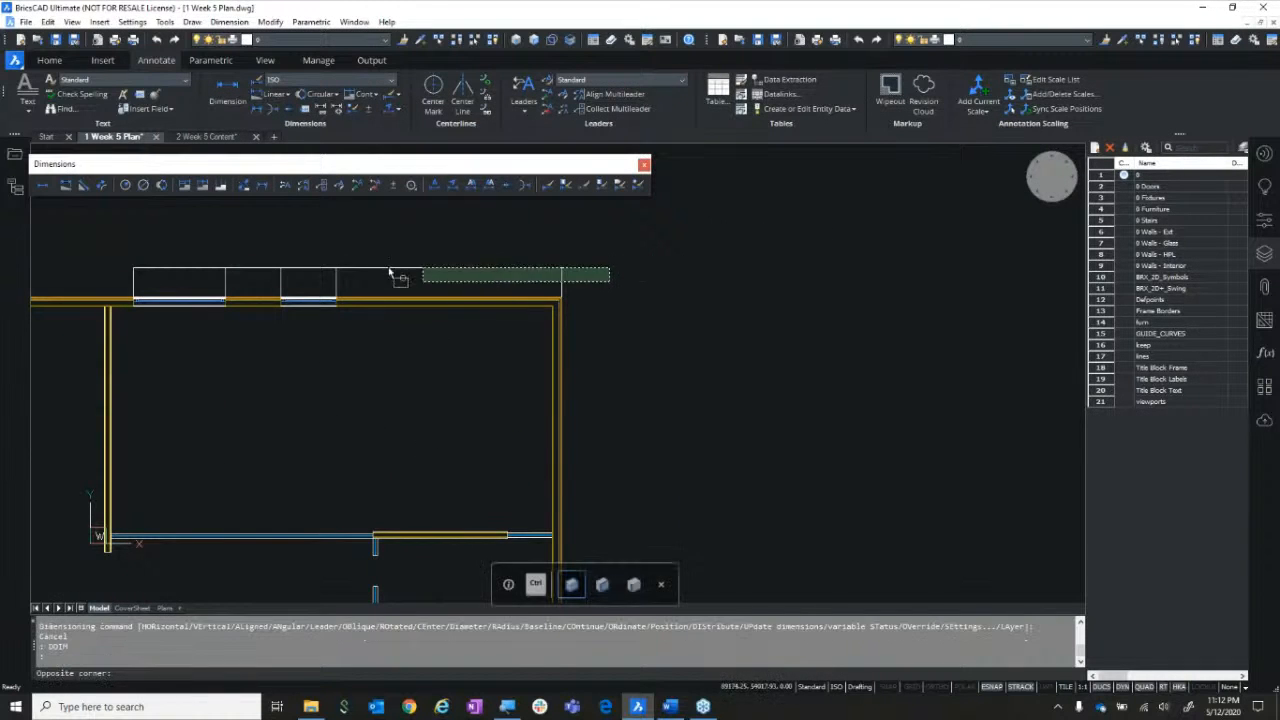
{"action": "left_click", "coordinate": [108, 256]}
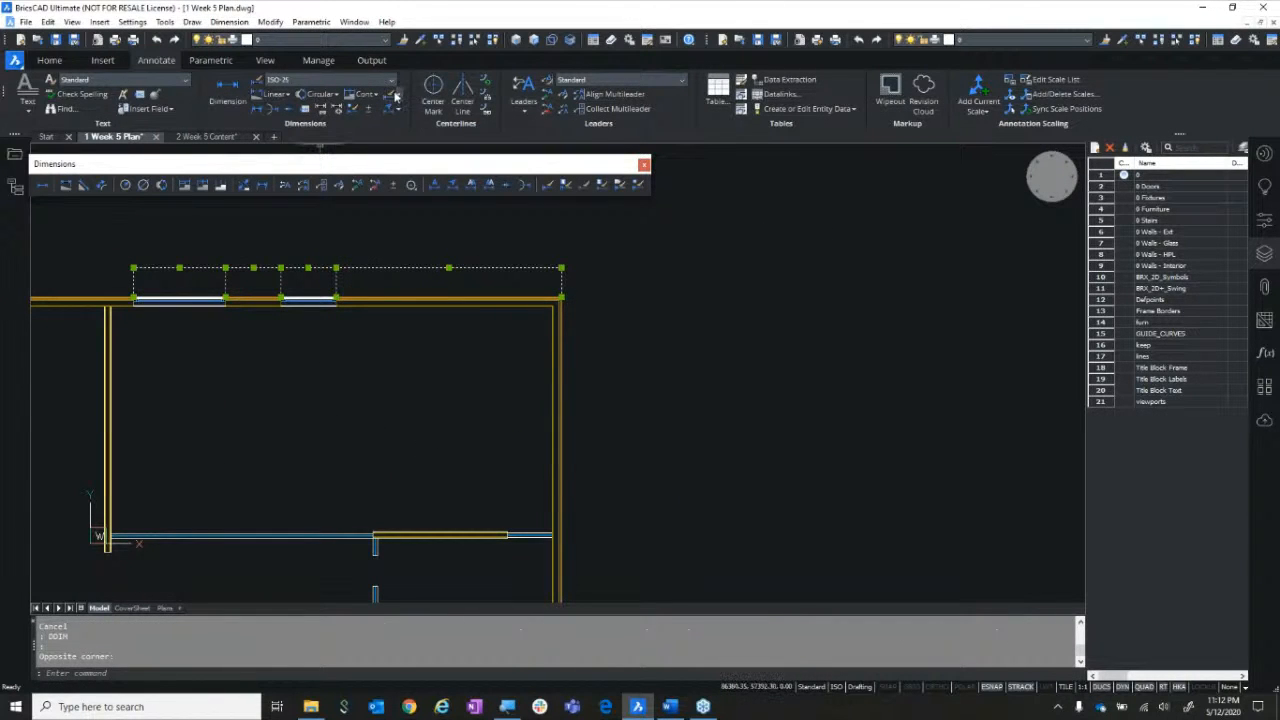
{"action": "left_click", "coordinate": [392, 95]}
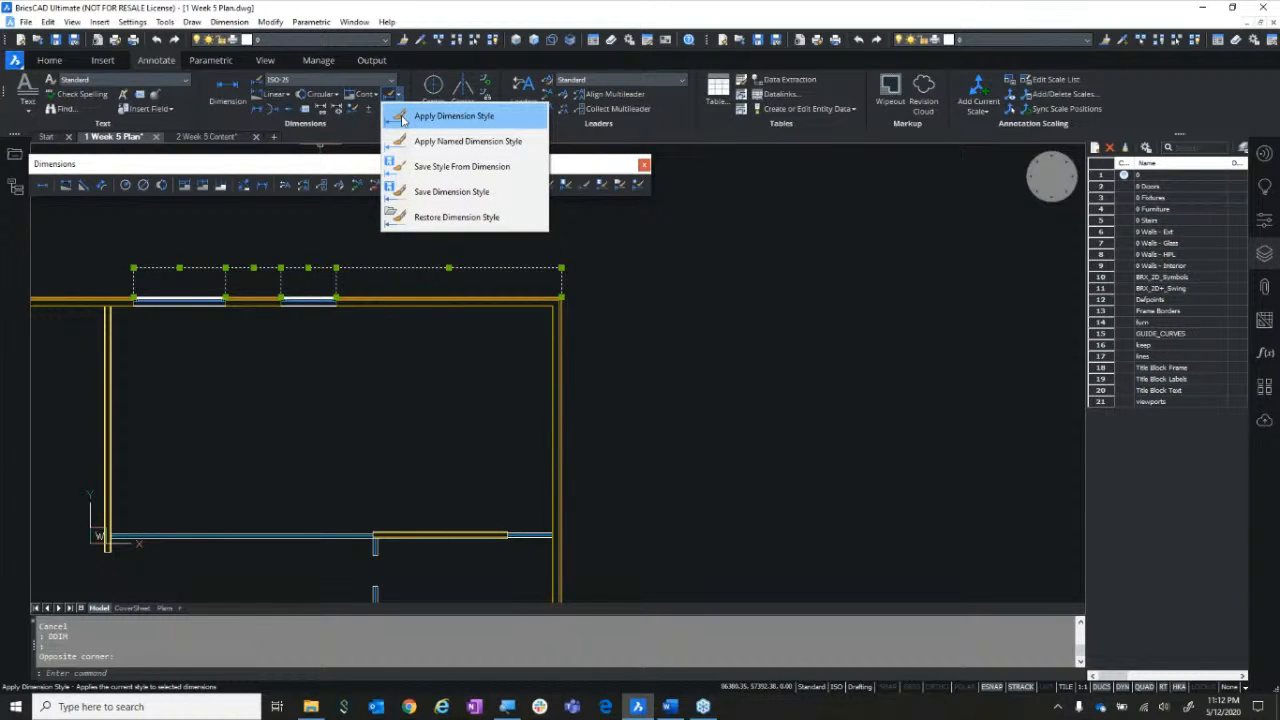
{"action": "left_click", "coordinate": [403, 117]}
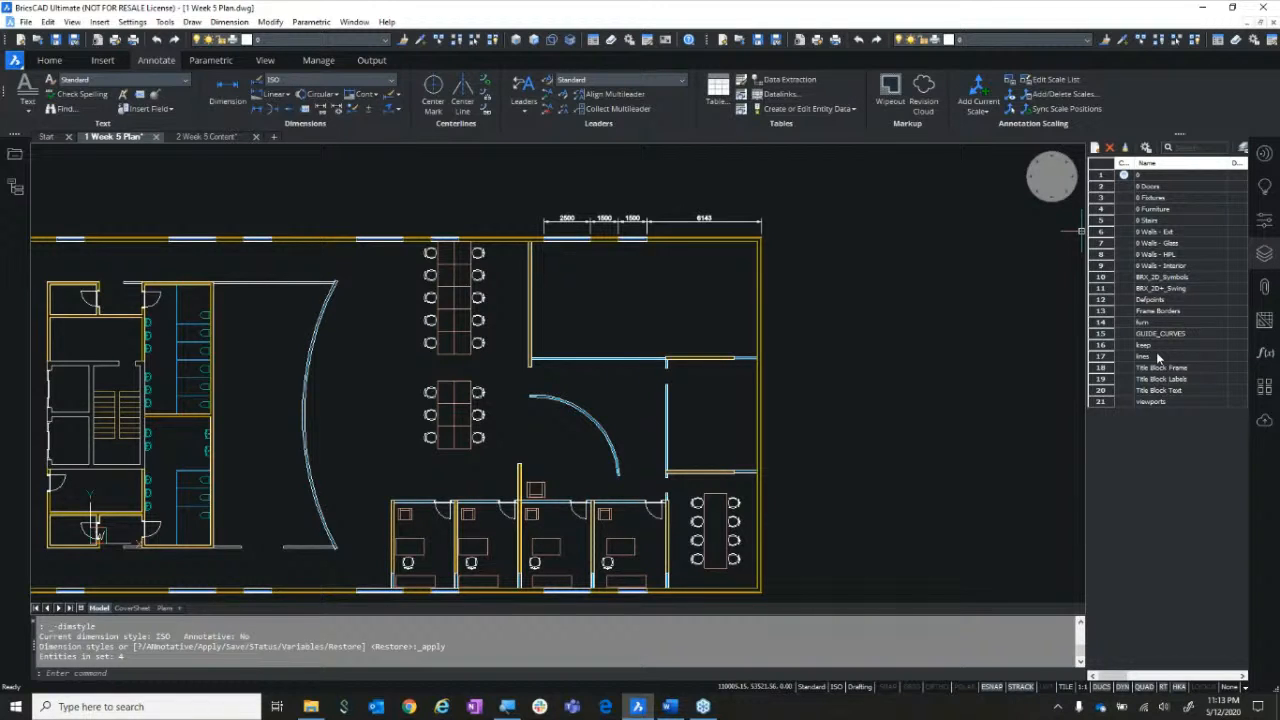
Open the Drawing Explorer and browse the layer, linetype, style and datalink categories of the open drawing 2 Week 5 Content.dwg
{"action": "left_click", "coordinate": [594, 41]}
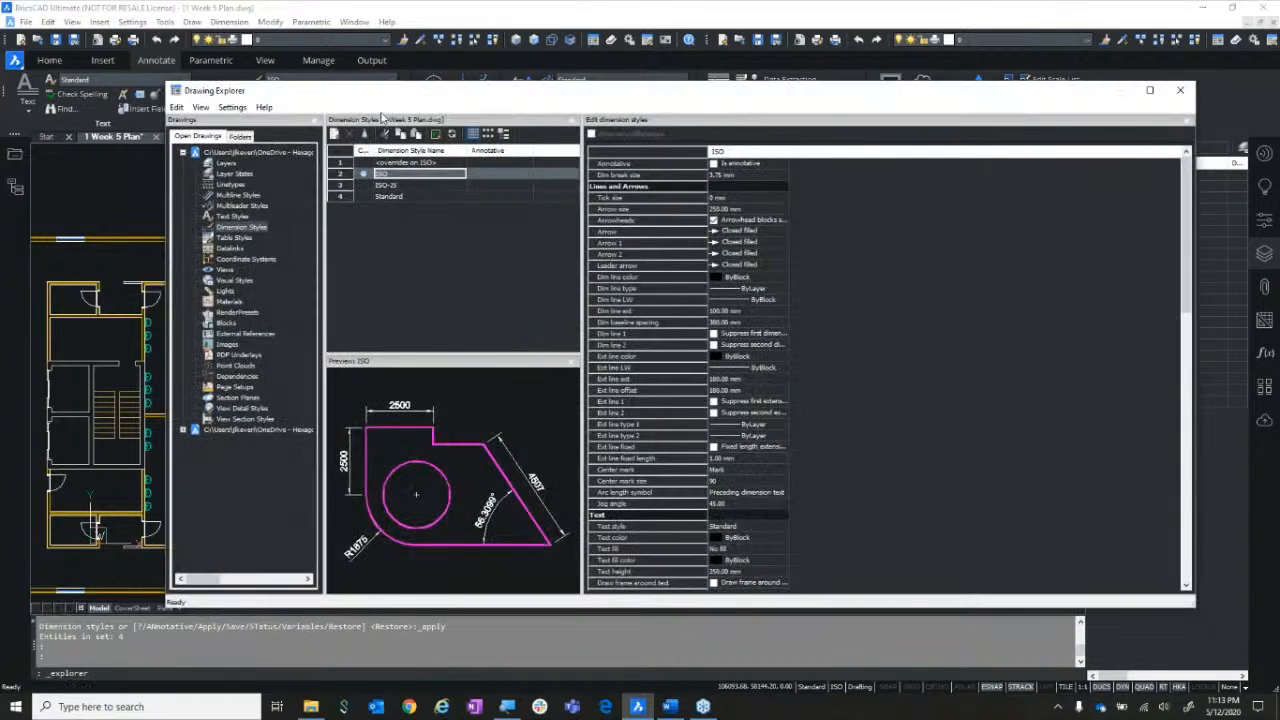
{"action": "left_click", "coordinate": [183, 429]}
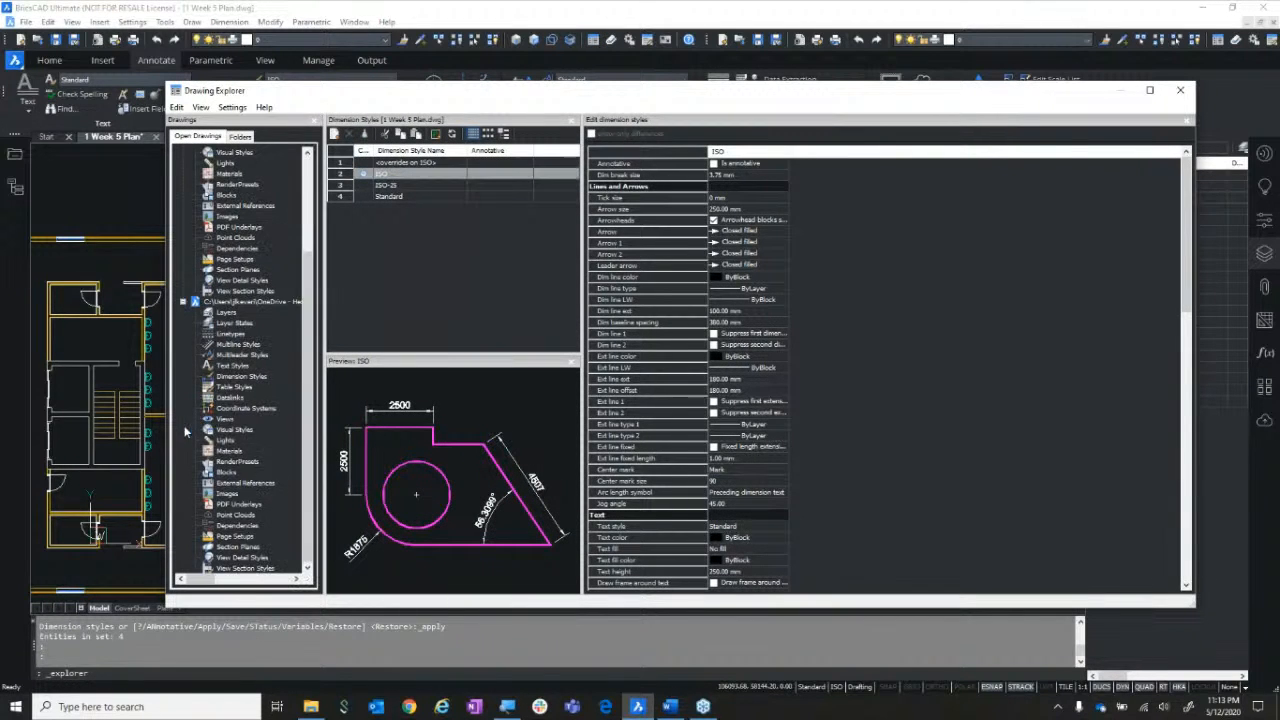
{"action": "scroll", "coordinate": [314, 188], "scroll_direction": "up", "scroll_amount": 2}
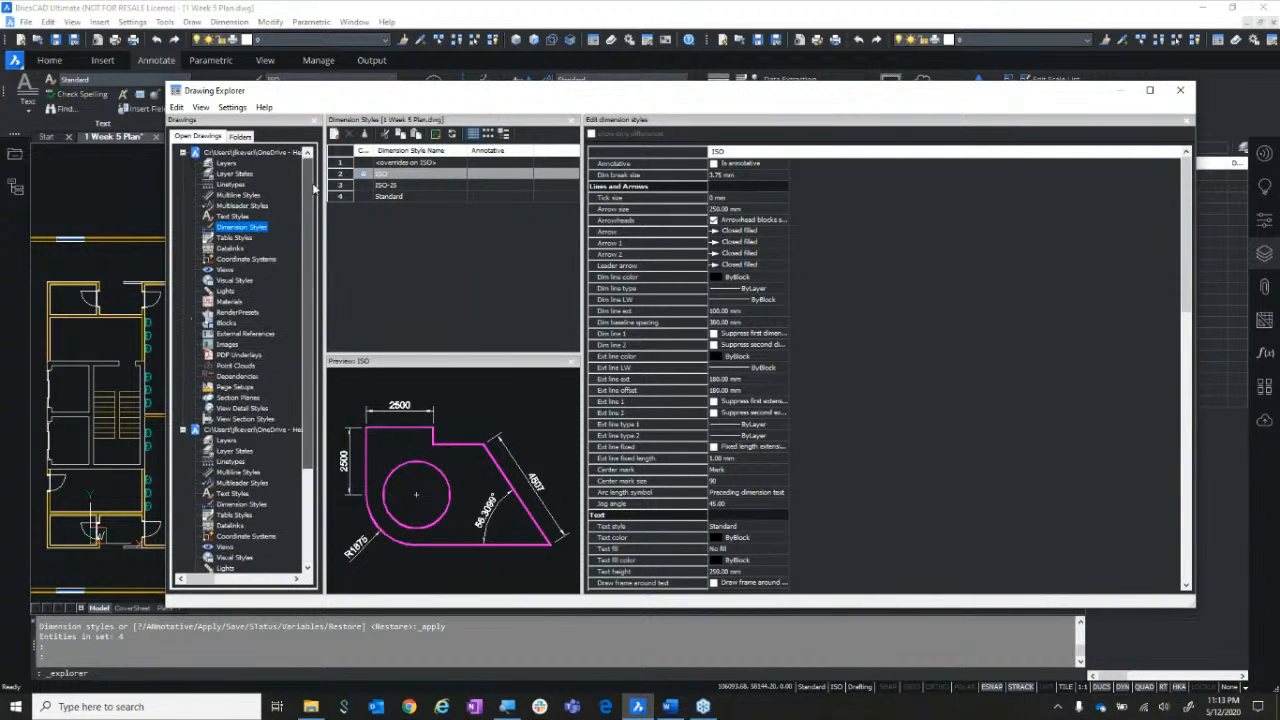
{"action": "left_click", "coordinate": [228, 442]}
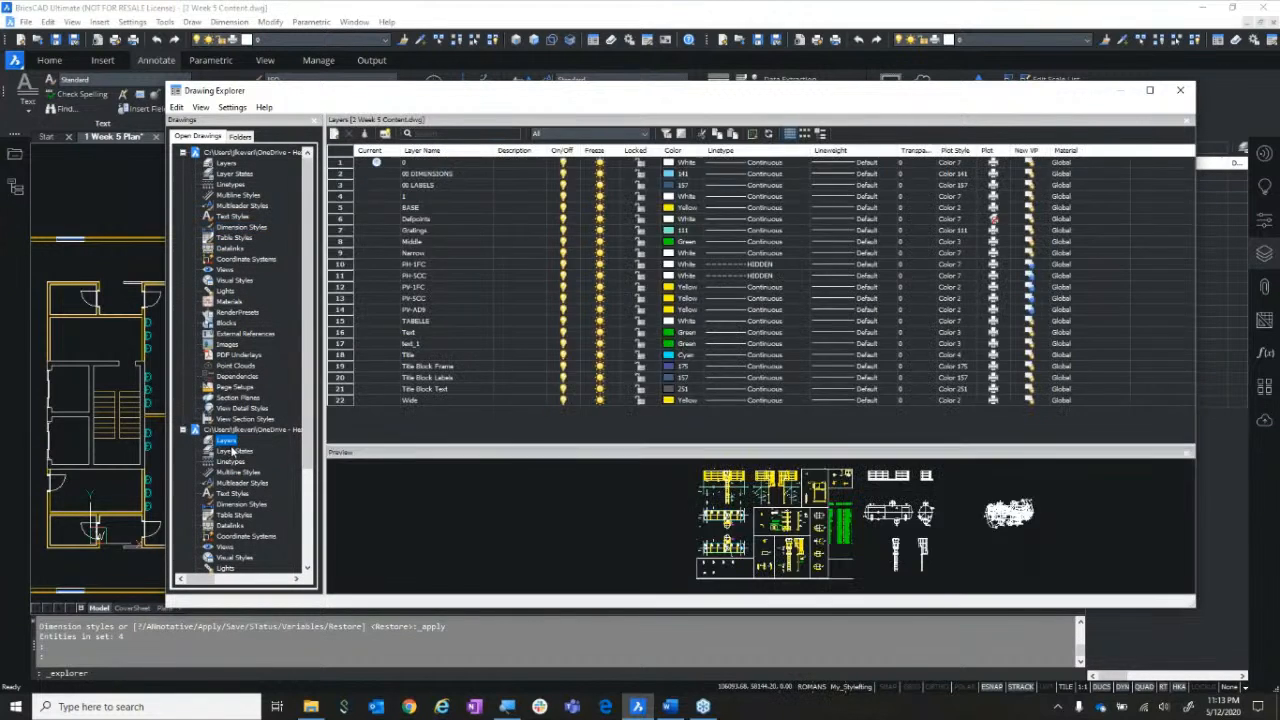
{"action": "left_click", "coordinate": [231, 452]}
{"action": "left_click", "coordinate": [230, 462]}
{"action": "left_click", "coordinate": [229, 473]}
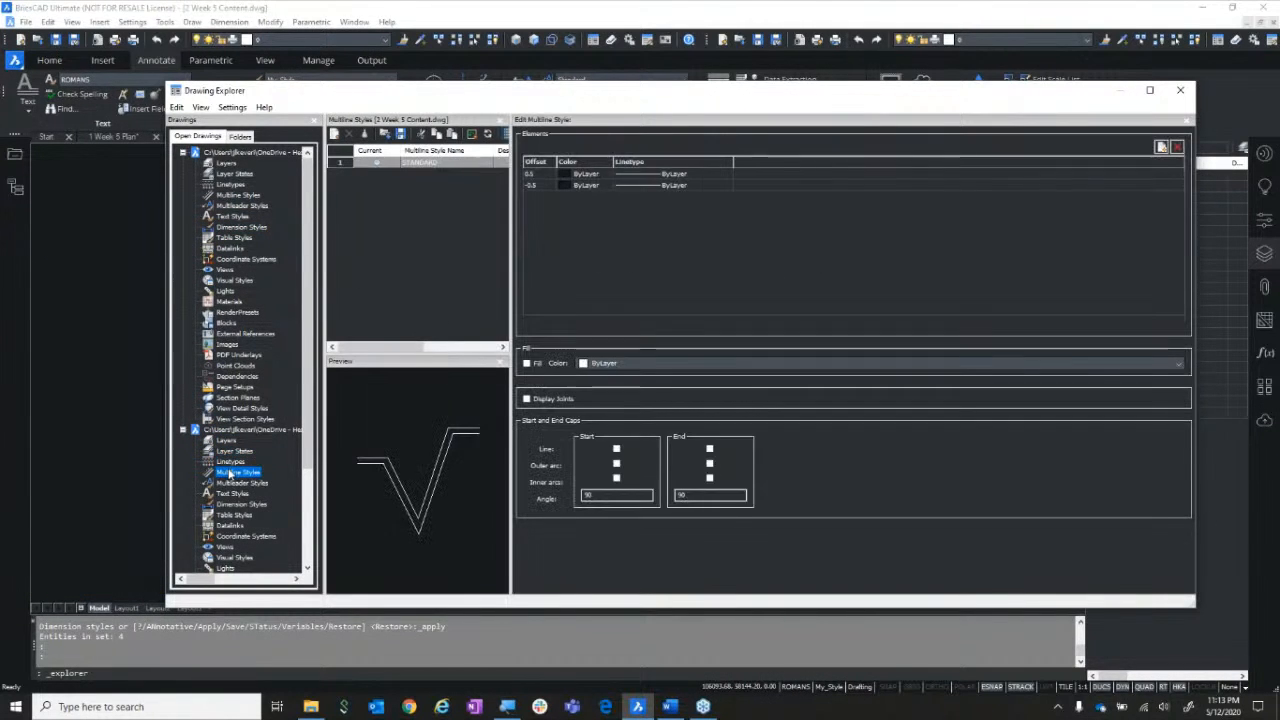
{"action": "left_click", "coordinate": [231, 483]}
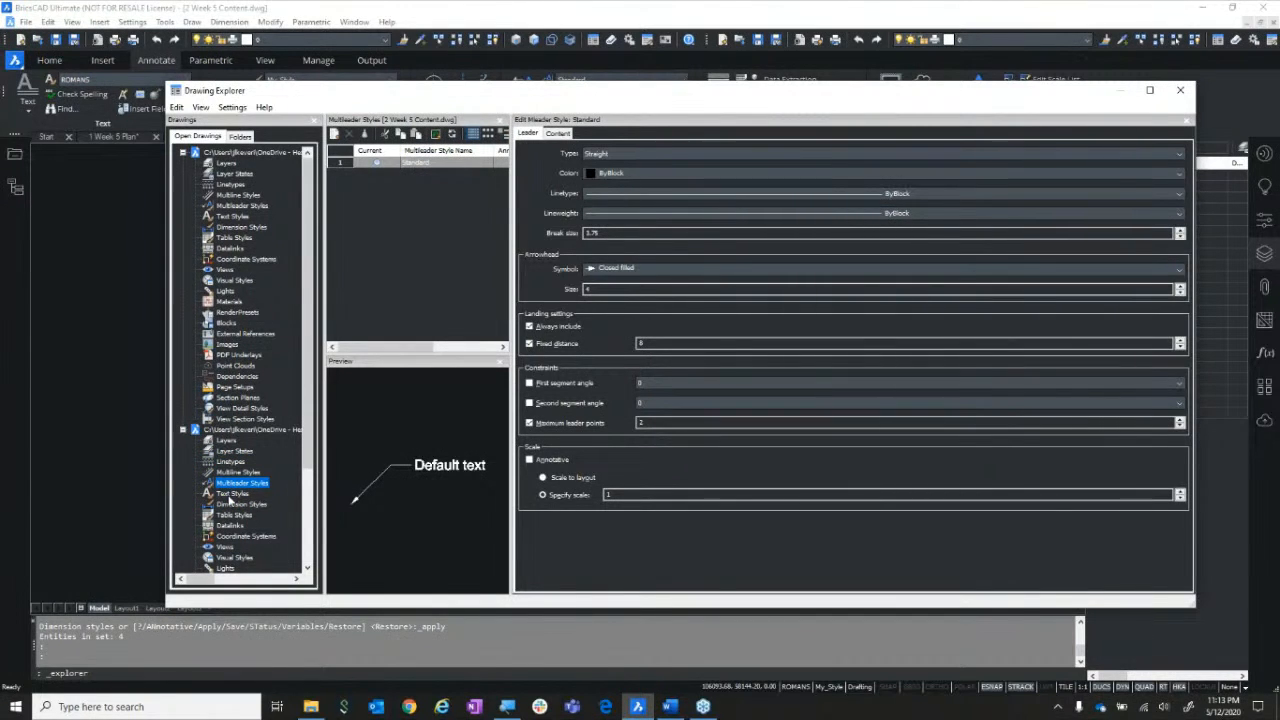
{"action": "left_click", "coordinate": [230, 525]}
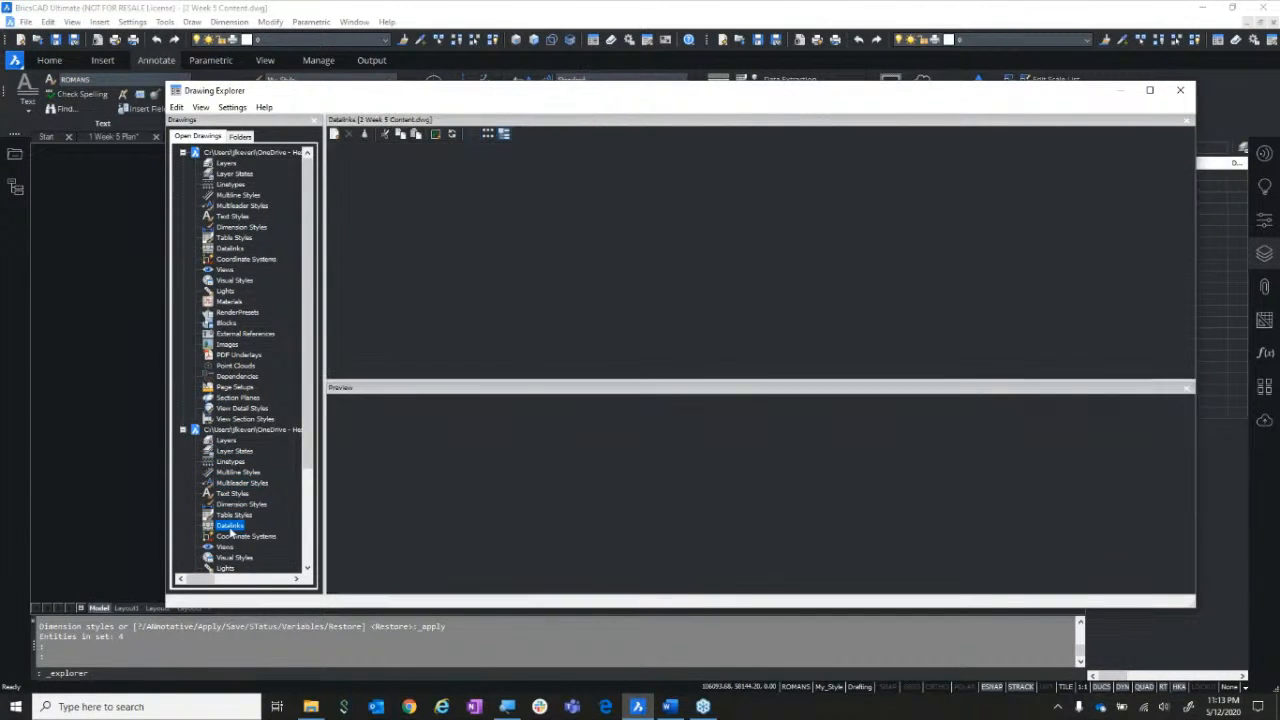
Copy the layers 00 DIMENSIONS and 00 LABELS from 2 Week 5 Content.dwg into the layers of 1 Week 5 Plan.dwg
{"action": "left_click", "coordinate": [228, 442]}
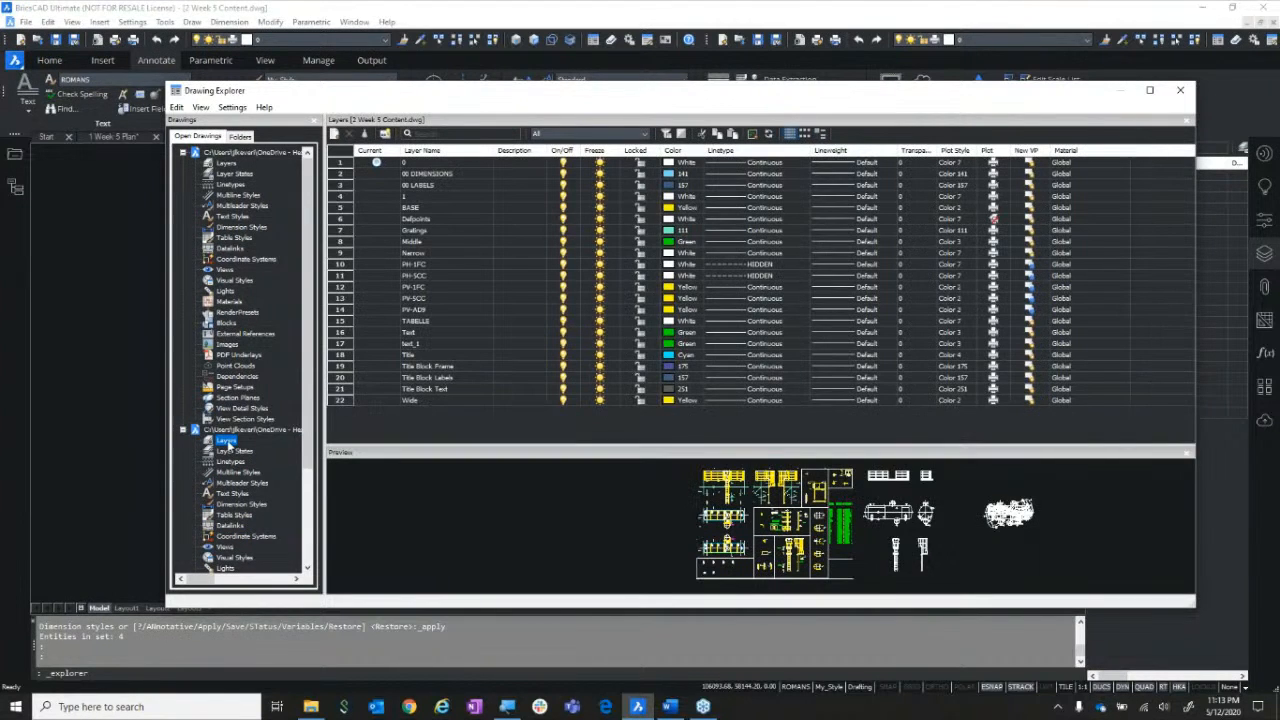
{"action": "left_click", "coordinate": [478, 173]}
{"action": "left_click", "coordinate": [481, 186], "text": "shift"}
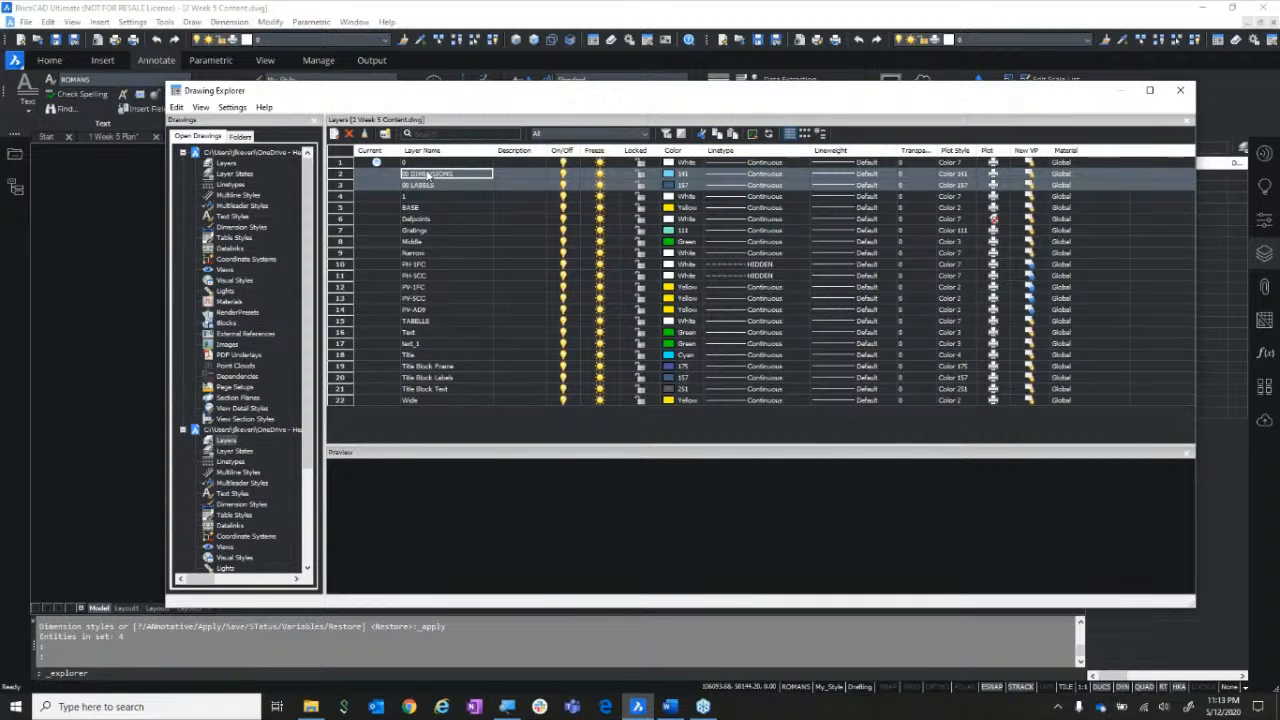
{"action": "left_click", "coordinate": [230, 165]}
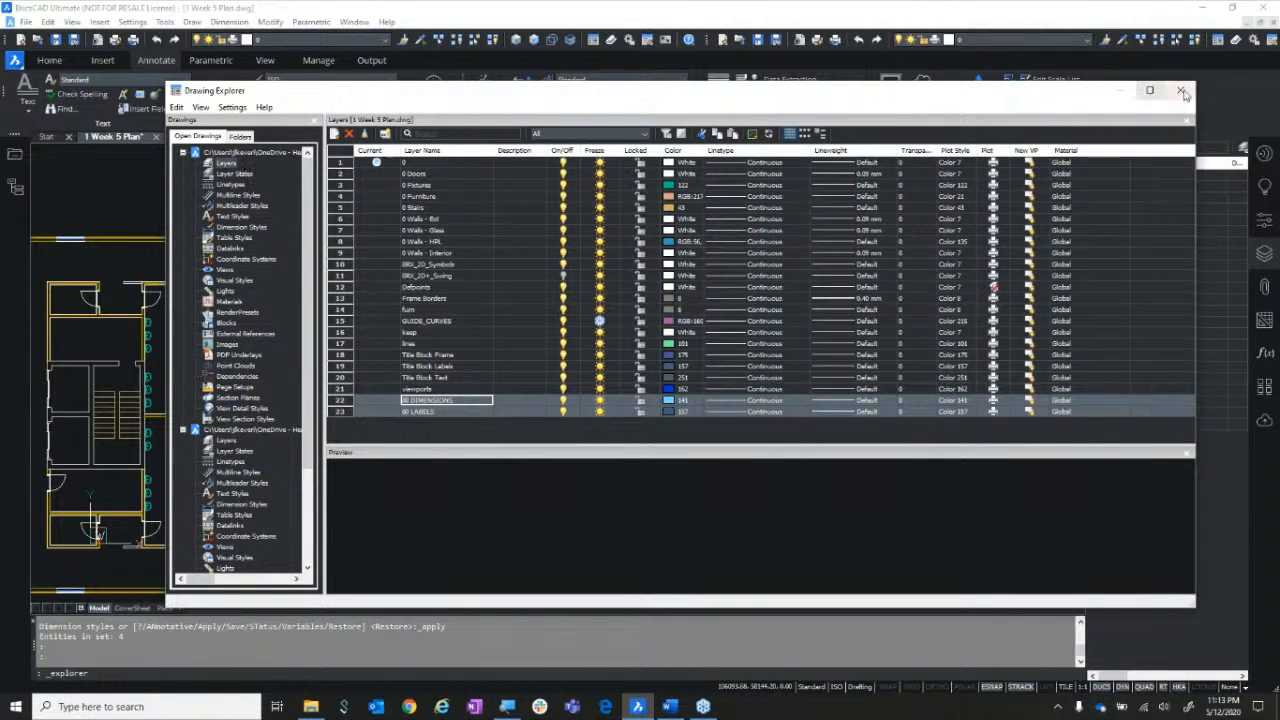
{"action": "left_click", "coordinate": [1205, 146]}
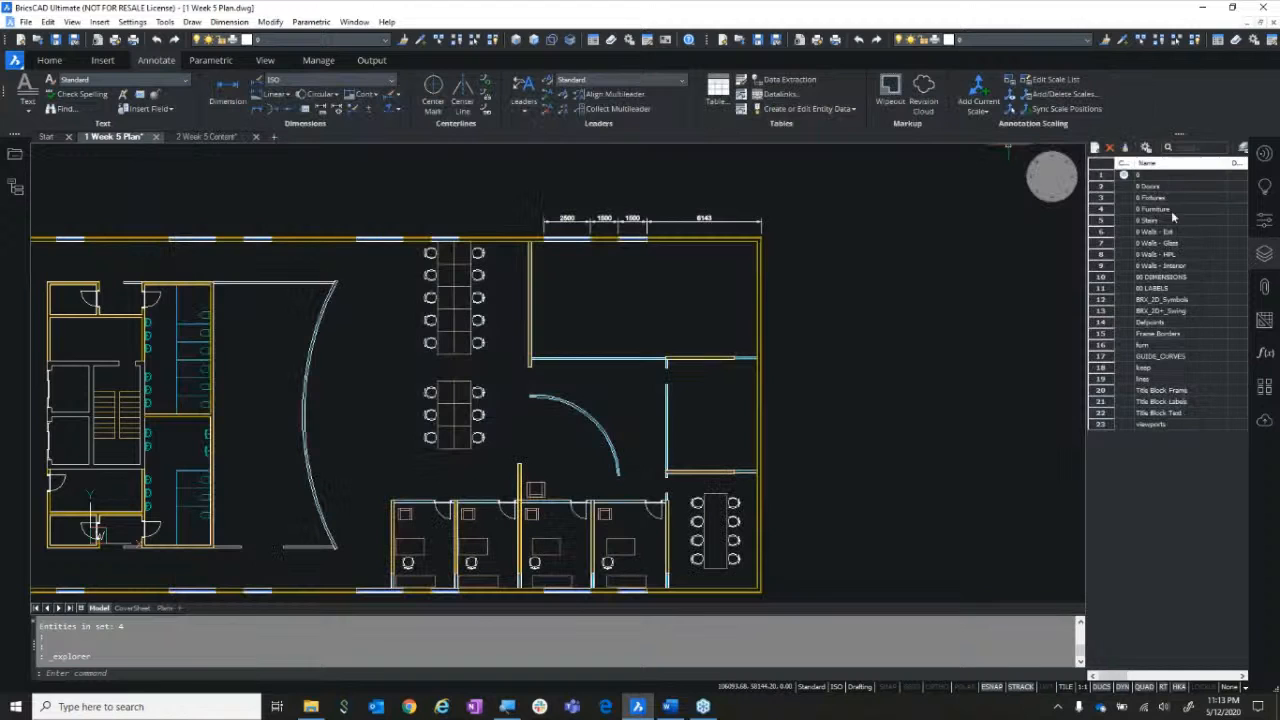
Make 00 DIMENSIONS the current layer of the plan drawing
{"action": "left_click", "coordinate": [1200, 277]}
{"action": "left_click", "coordinate": [1200, 290]}
{"action": "left_click", "coordinate": [1204, 278]}
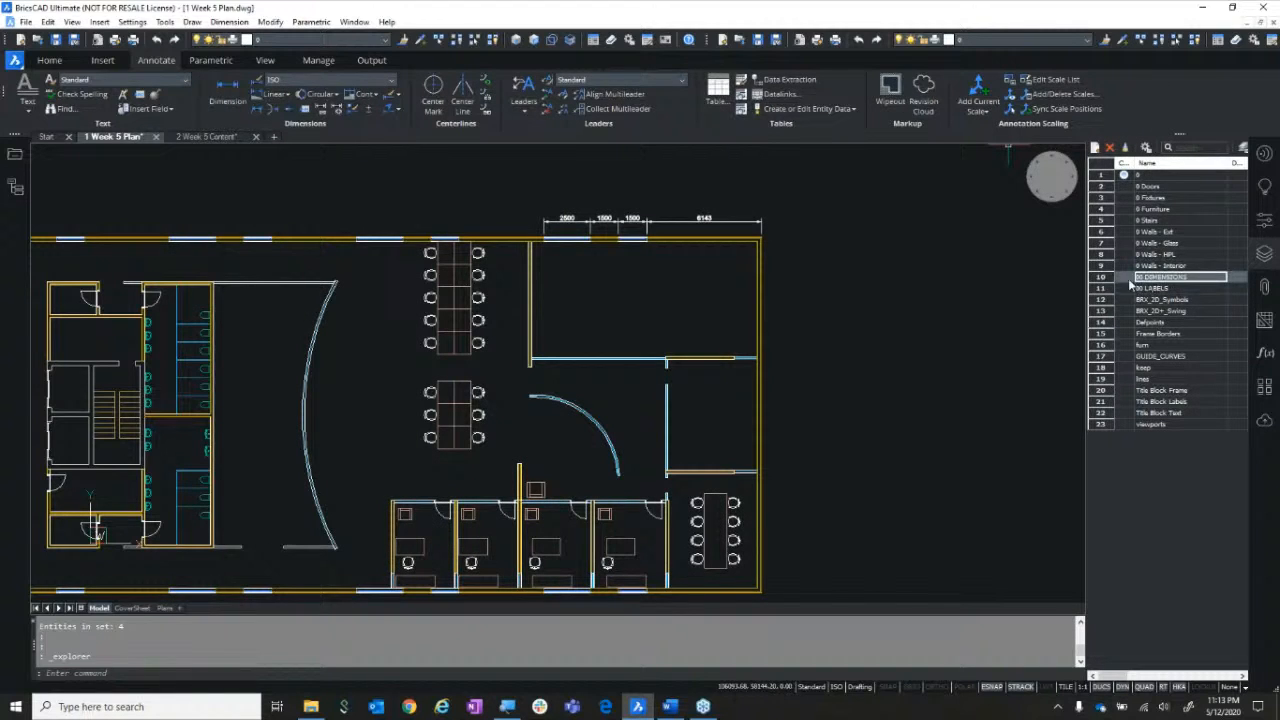
{"action": "left_click", "coordinate": [1124, 278]}
Move the two 1500 dimensions and the 6143 dimension above the top wall to the 00 DIMENSIONS layer
{"action": "scroll", "coordinate": [680, 213], "scroll_direction": "up", "scroll_amount": 2}
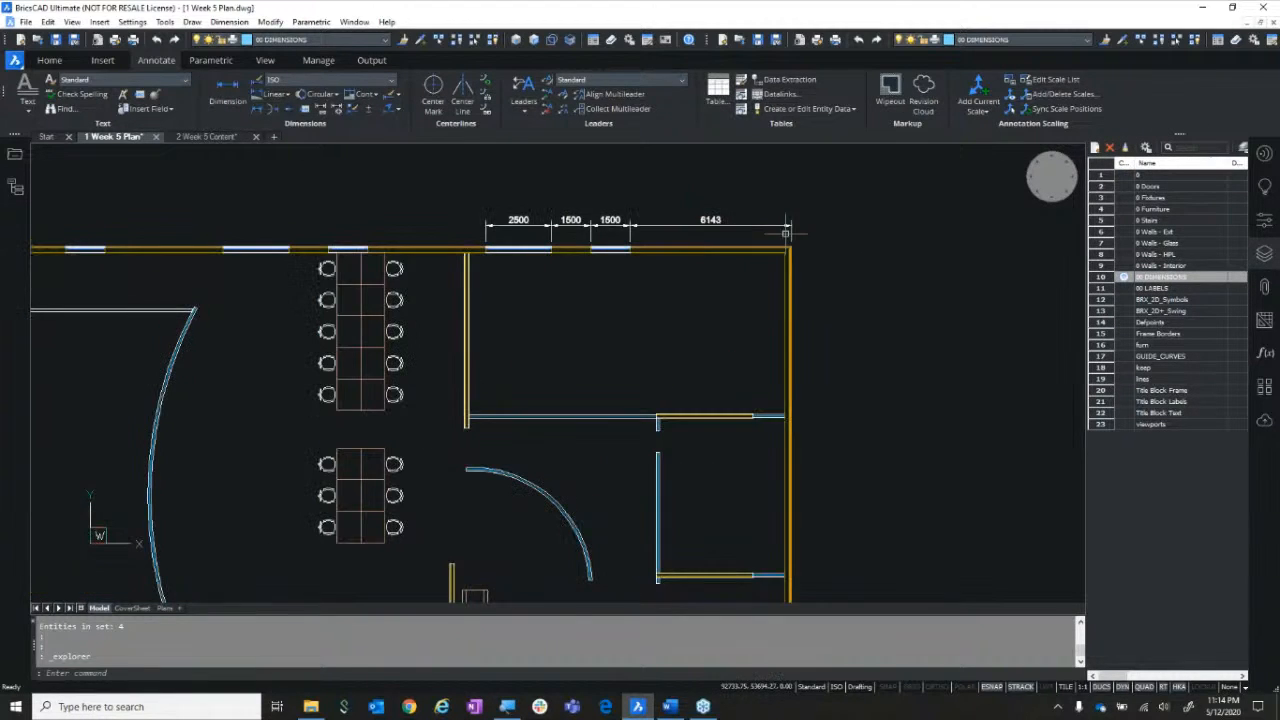
{"action": "left_click", "coordinate": [820, 233]}
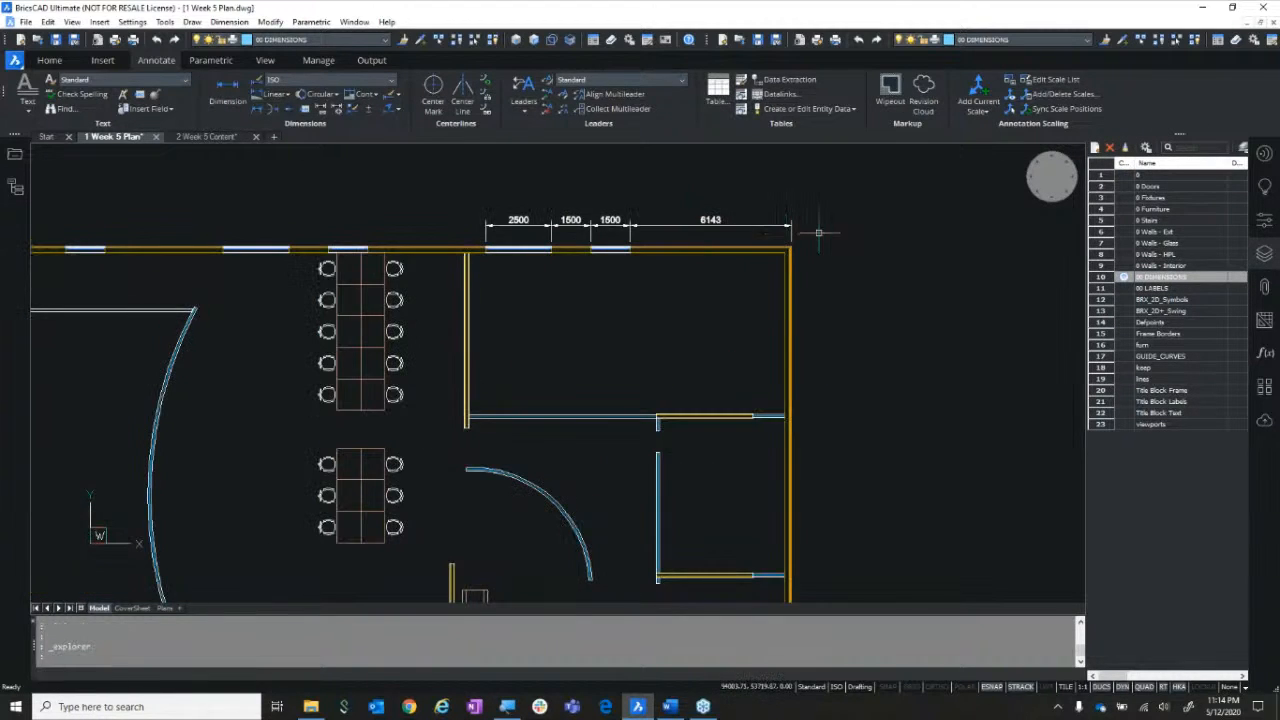
{"action": "left_click", "coordinate": [575, 207]}
{"action": "left_click", "coordinate": [300, 39]}
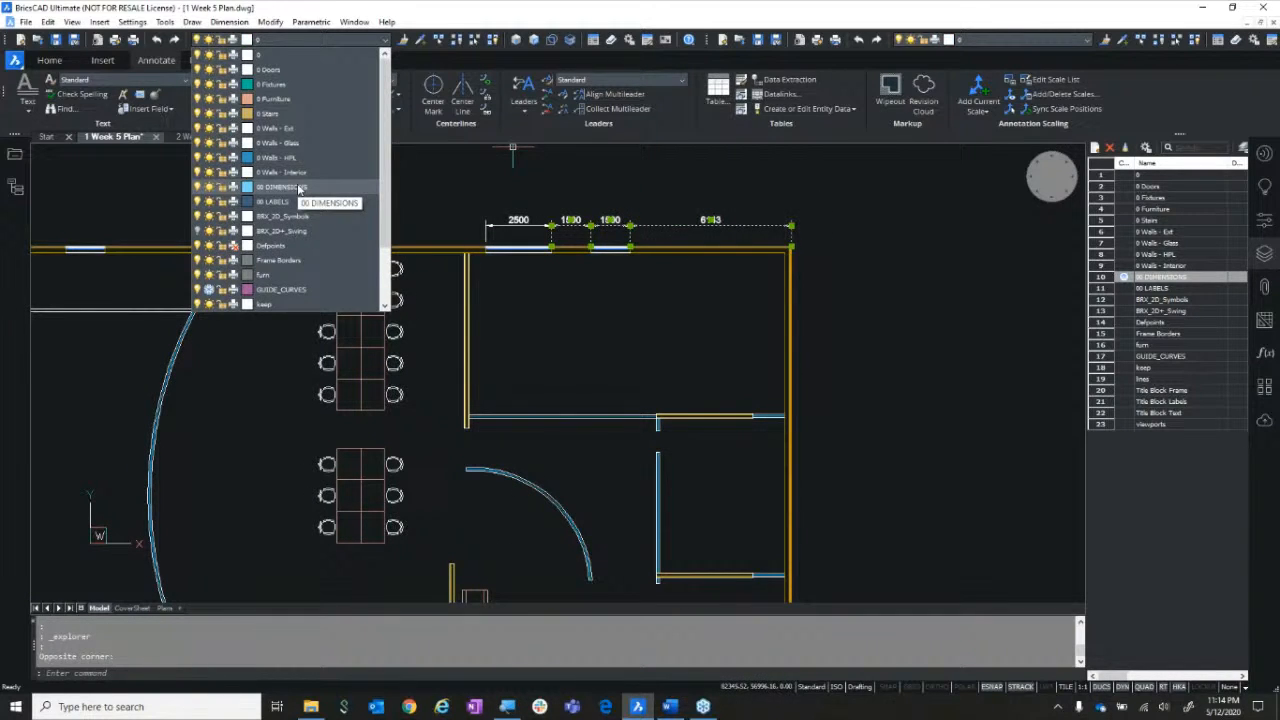
{"action": "left_click", "coordinate": [298, 189]}
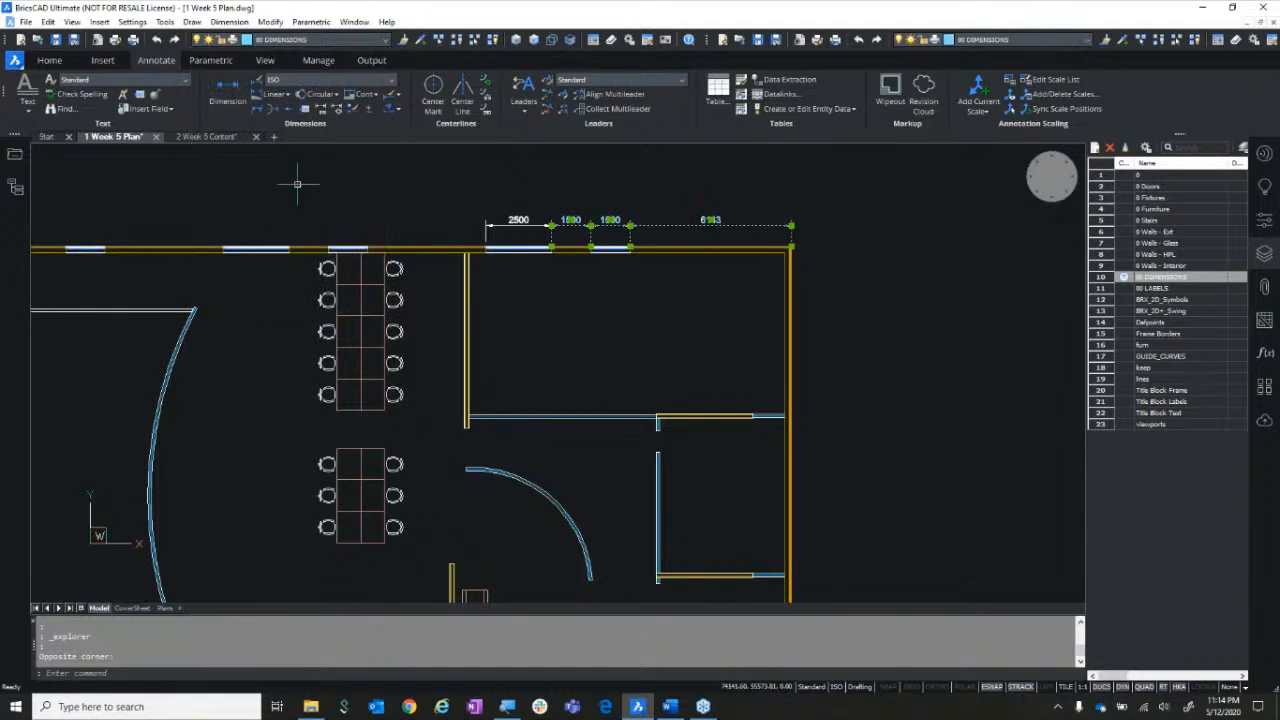
Move the 2500 dimension above the top wall to the 00 DIMENSIONS layer
{"action": "key", "text": "Escape"}
{"action": "scroll", "coordinate": [538, 208], "scroll_direction": "up", "scroll_amount": 3}
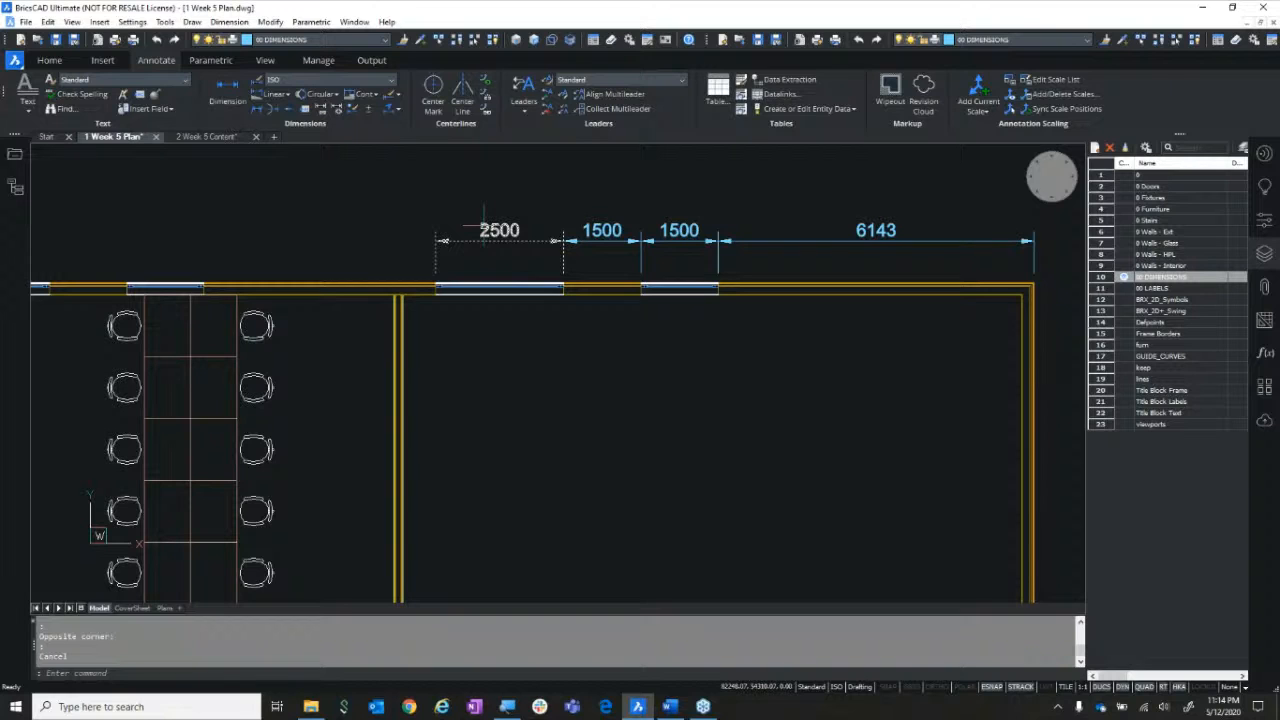
{"action": "mouse_move", "coordinate": [484, 226]}
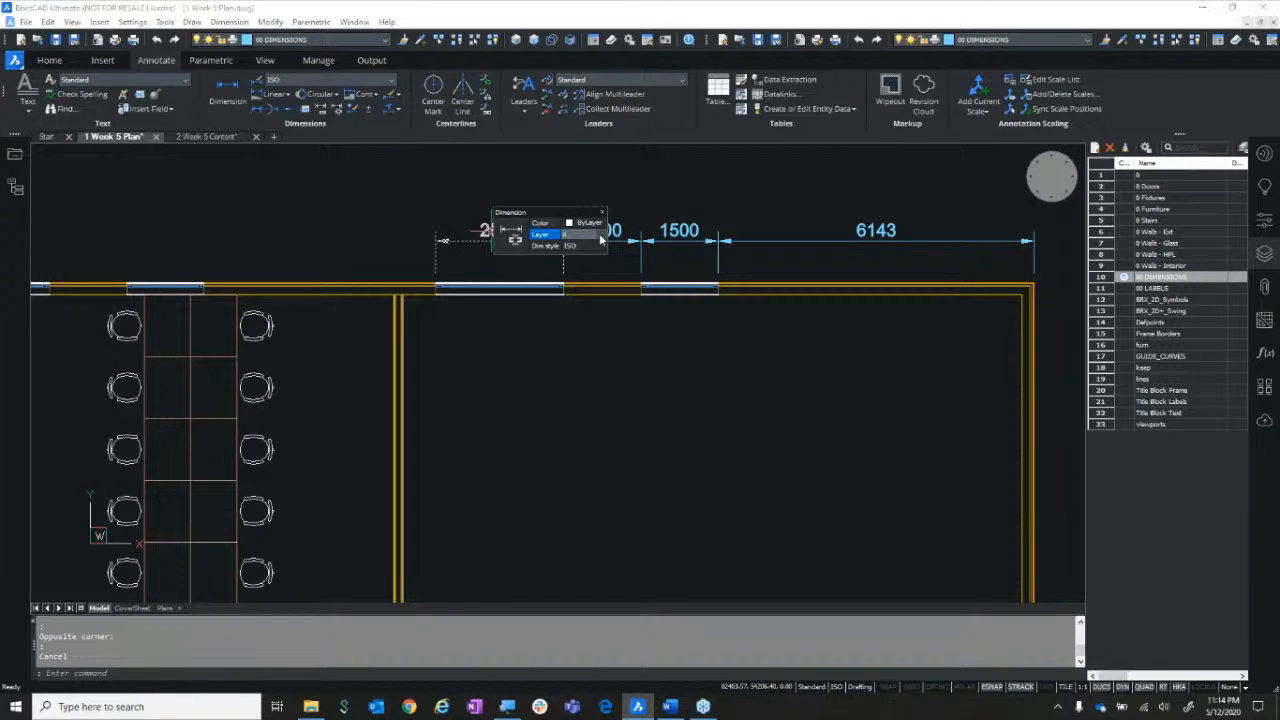
{"action": "left_click", "coordinate": [585, 234]}
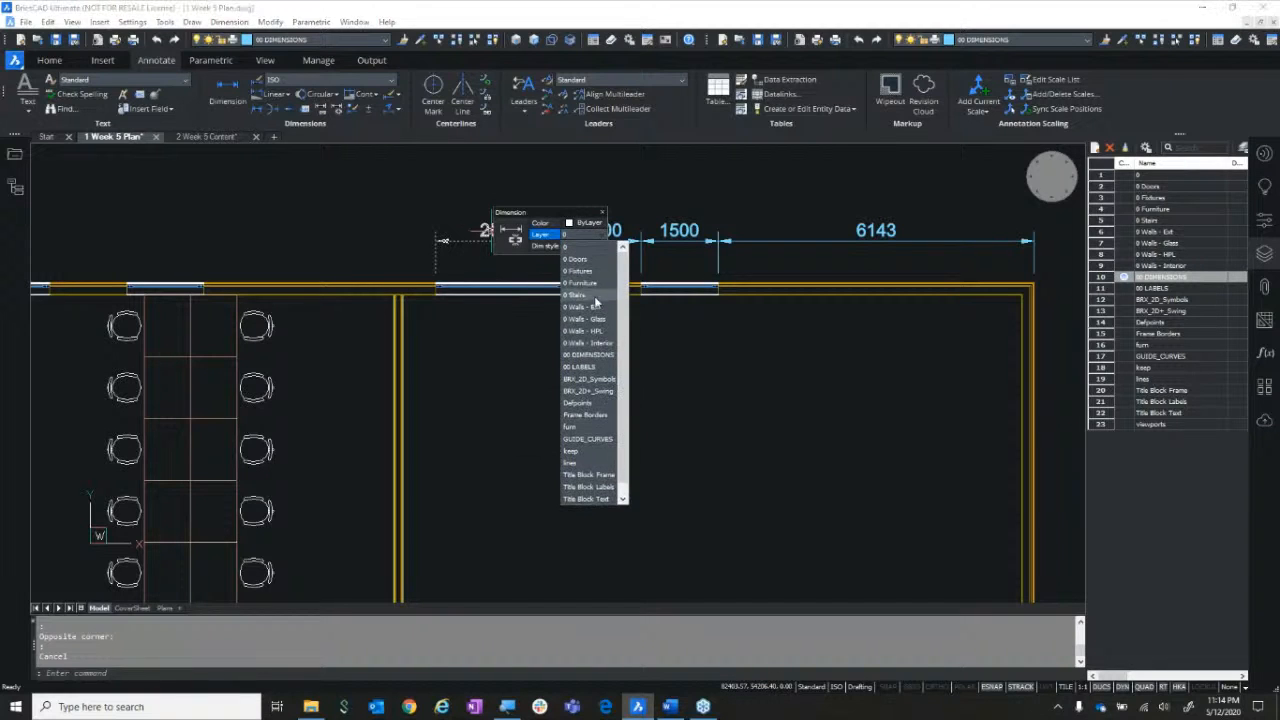
{"action": "left_click", "coordinate": [600, 355]}
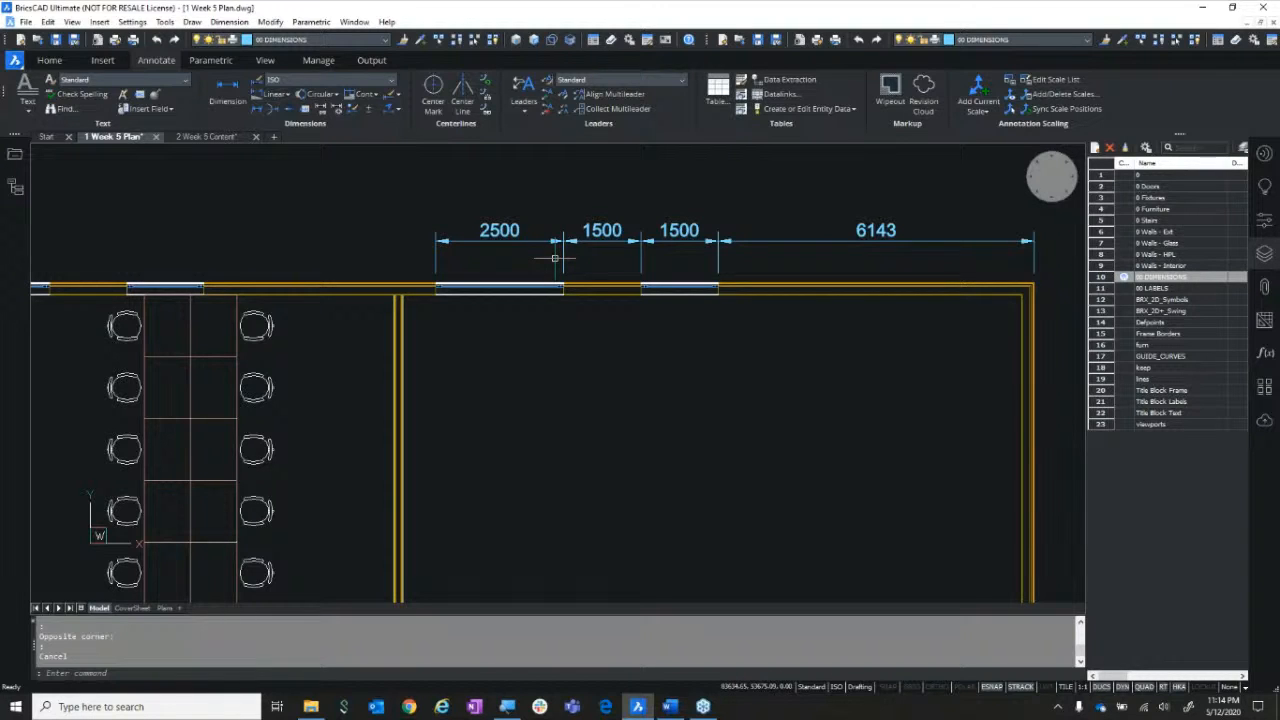
Open the Content Browser and preview the Landscaping, HVAC, House Designer and Fasteners - US drawings
{"action": "scroll", "coordinate": [555, 258], "scroll_direction": "down", "scroll_amount": 5}
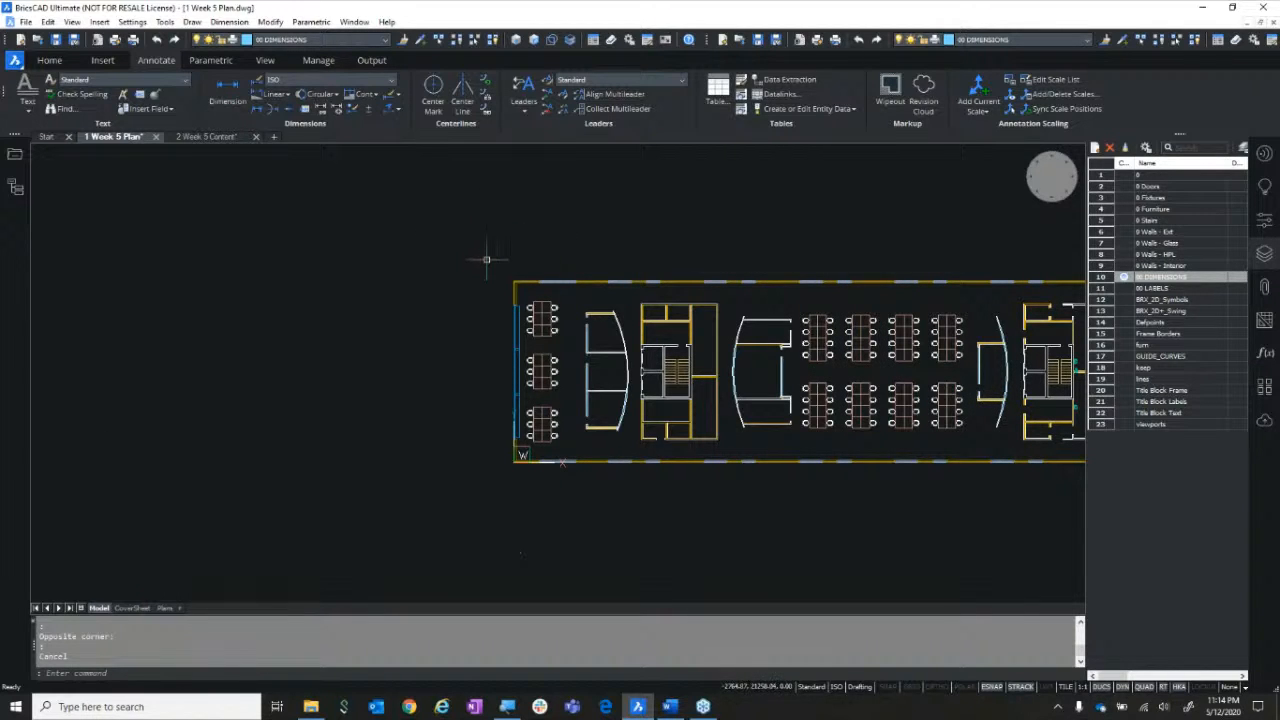
{"action": "middle_click_drag", "start_coordinate": [486, 266], "coordinate": [435, 283]}
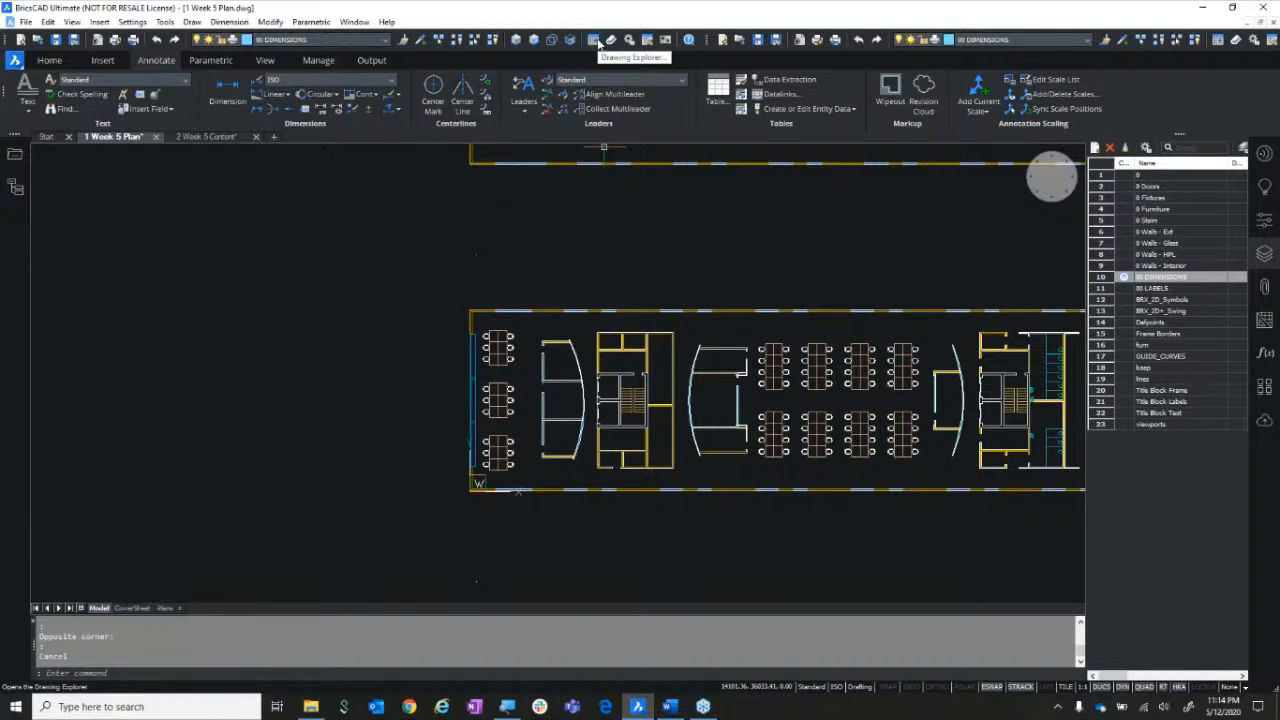
{"action": "left_click", "coordinate": [24, 155]}
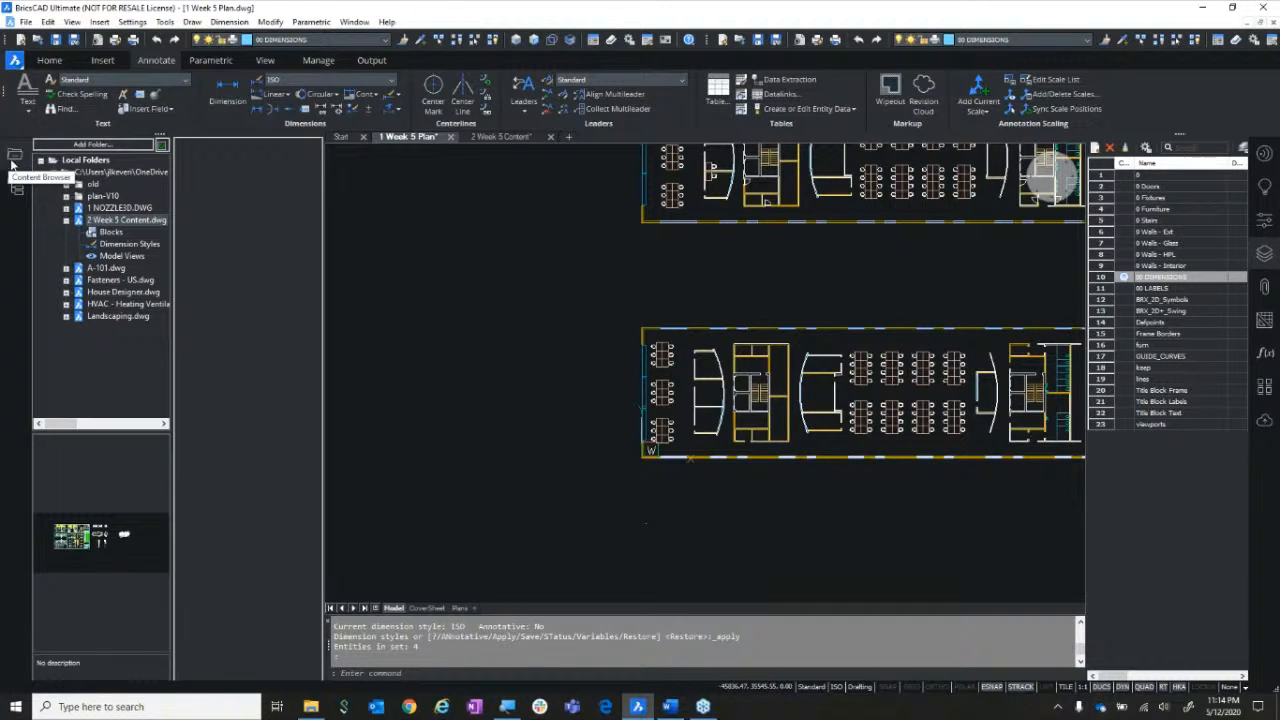
{"action": "left_click", "coordinate": [85, 316]}
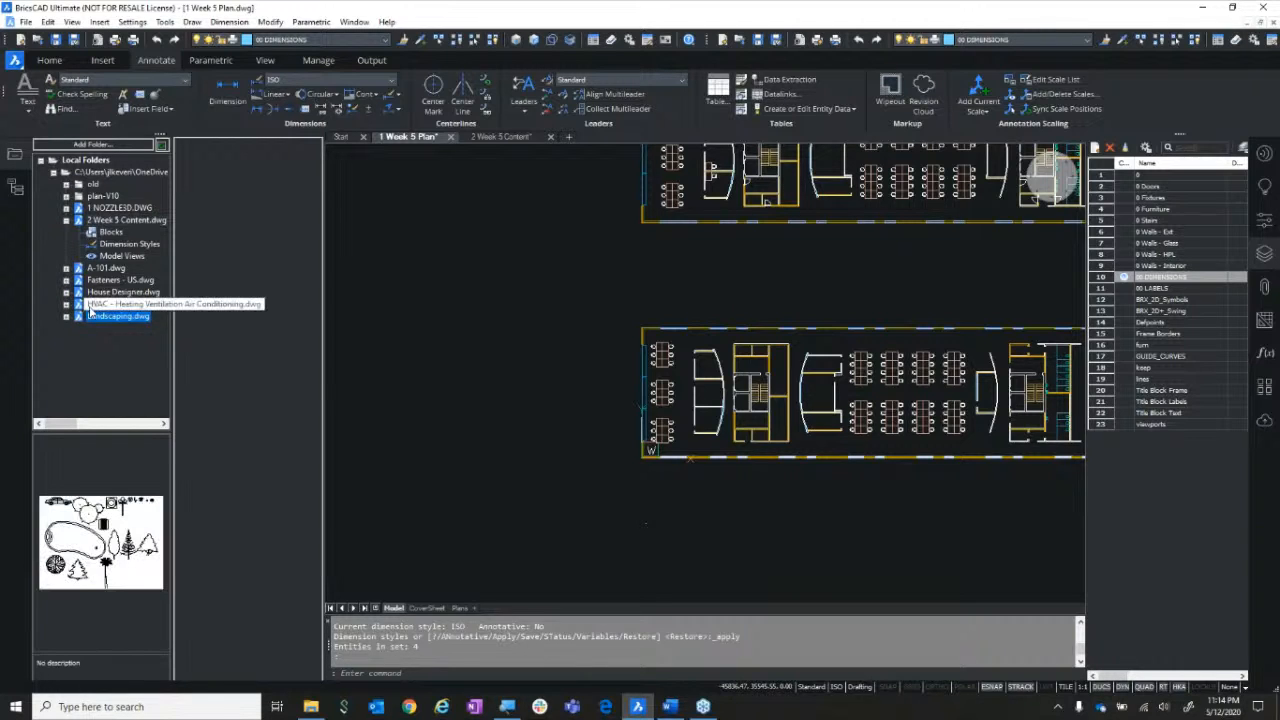
{"action": "left_click", "coordinate": [89, 307]}
{"action": "left_click", "coordinate": [92, 292]}
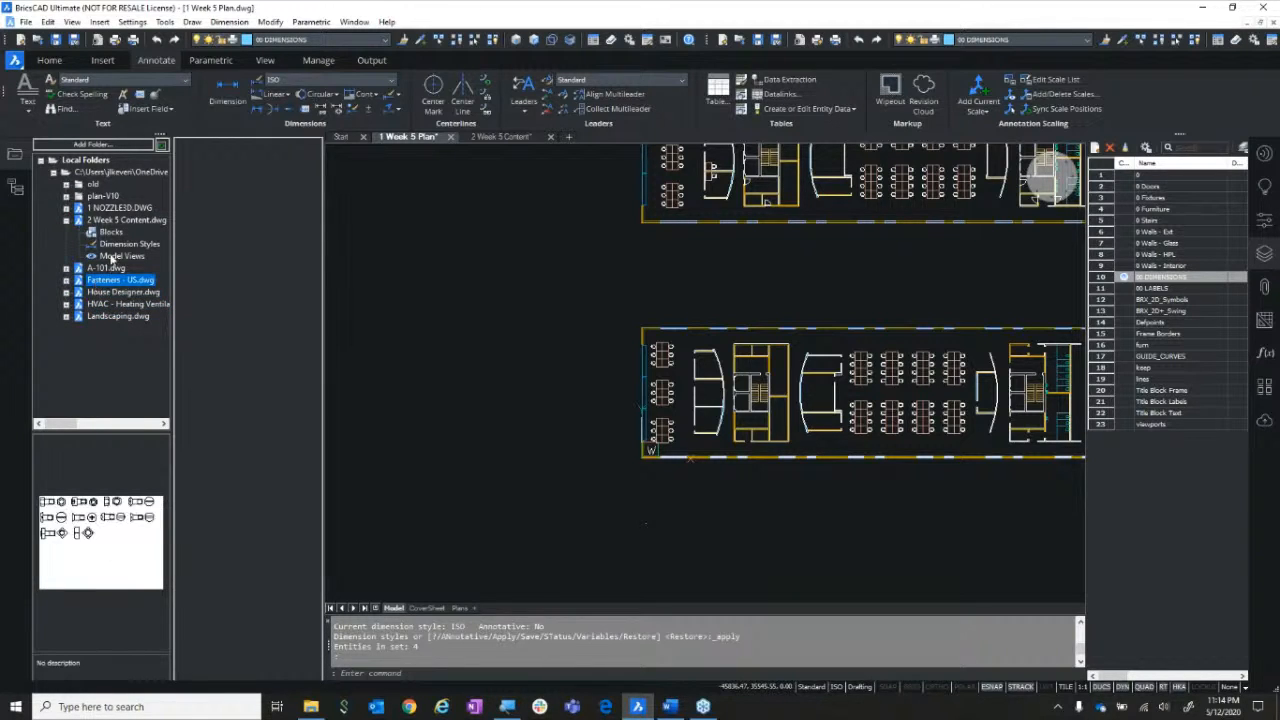
Insert the AAA PlanlabelATT block from 2 Week 5 Content.dwg at scale 3 below the upper plan, titled First Floor and numbered 1
{"action": "left_click", "coordinate": [118, 221]}
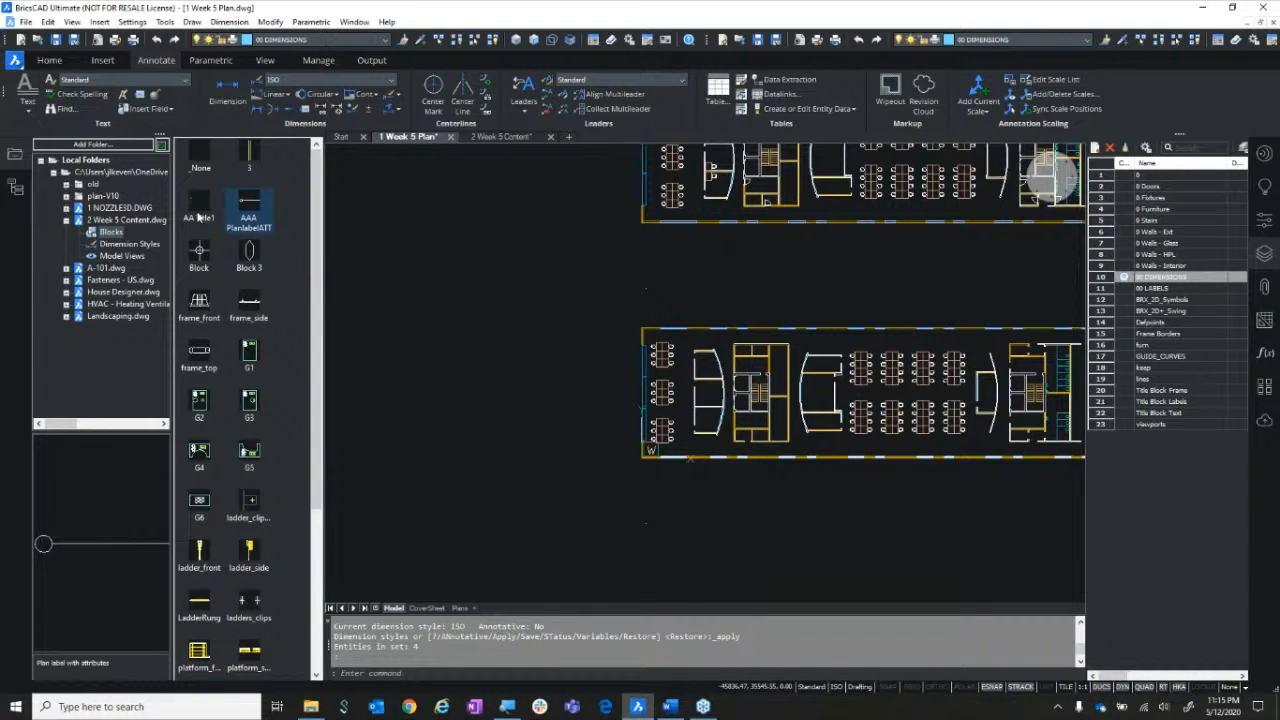
{"action": "left_click_drag", "start_coordinate": [198, 216], "coordinate": [572, 287]}
{"action": "type", "text": "s"}
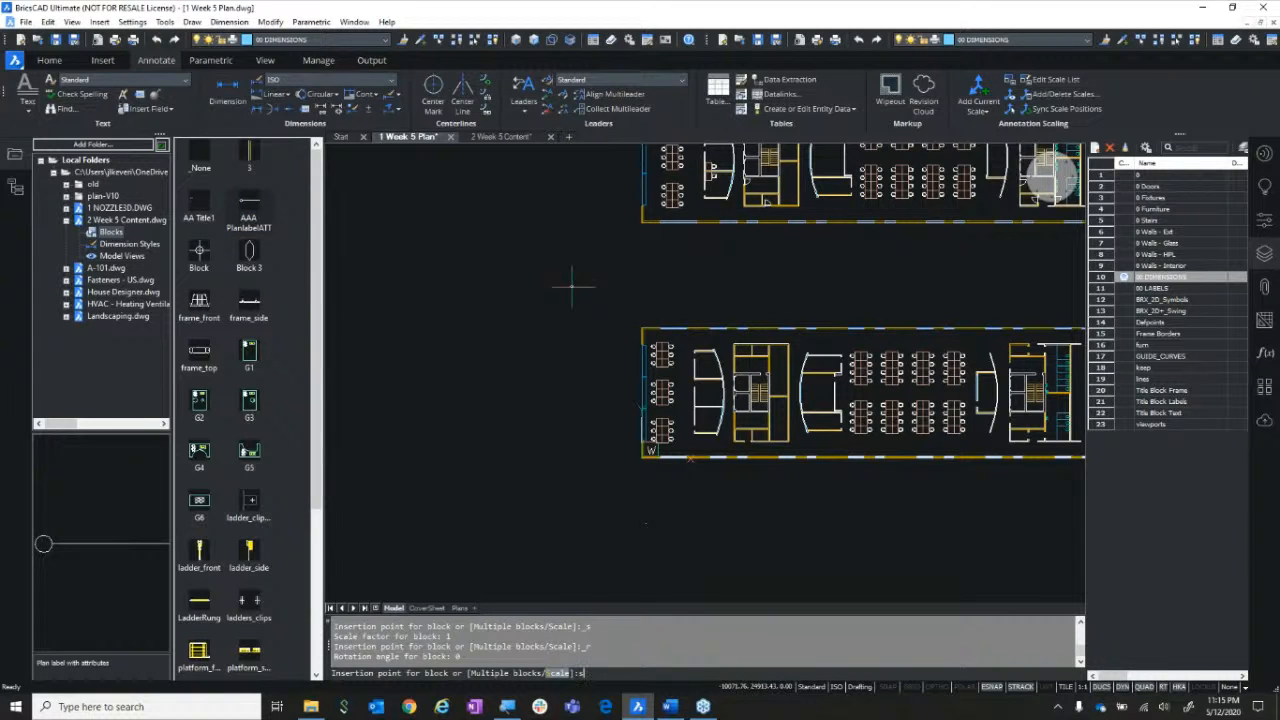
{"action": "key", "text": "Return"}
{"action": "type", "text": "3"}
{"action": "key", "text": "Return"}
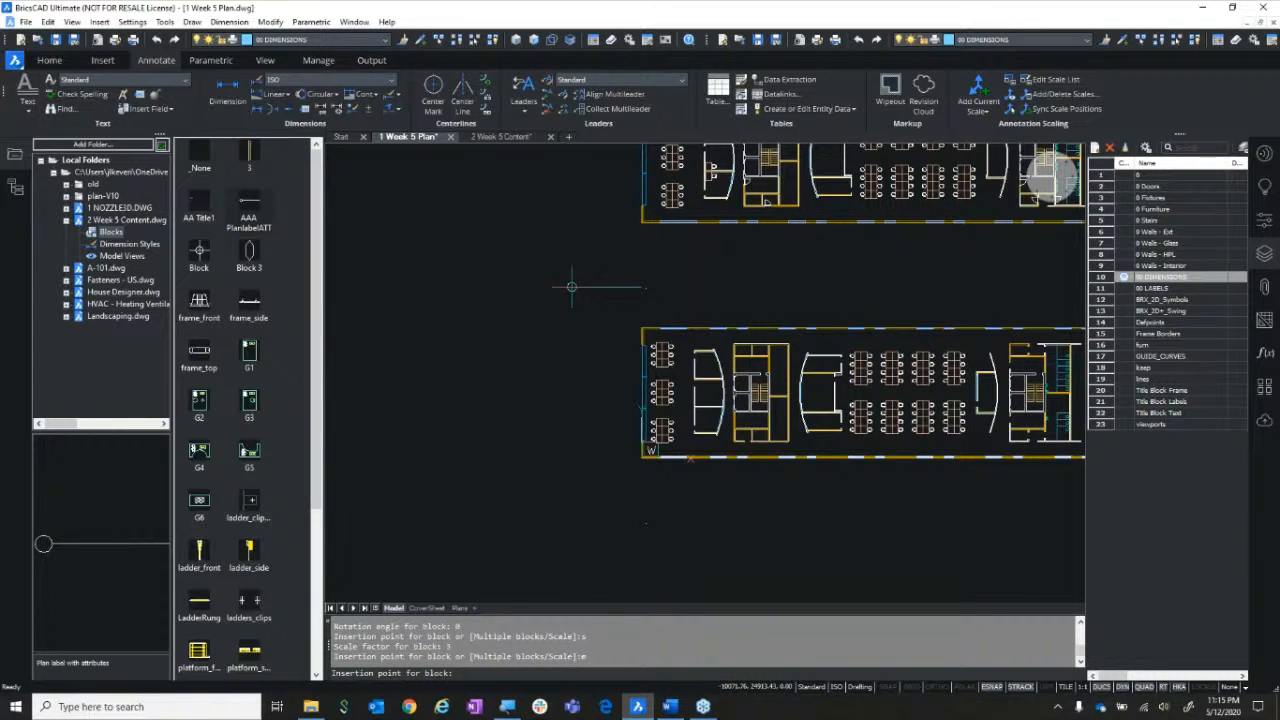
{"action": "left_click", "coordinate": [645, 287]}
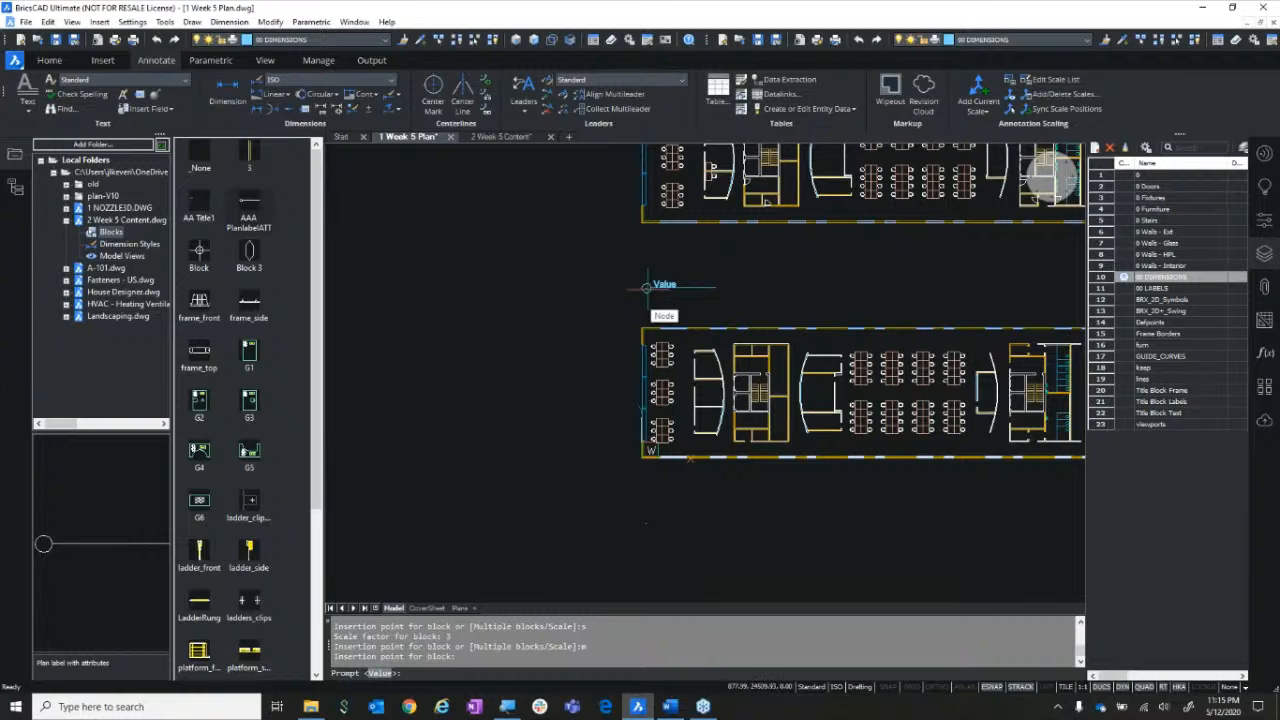
{"action": "type", "text": "First Floor"}
{"action": "key", "text": "Return"}
{"action": "type", "text": "1"}
{"action": "key", "text": "Return"}
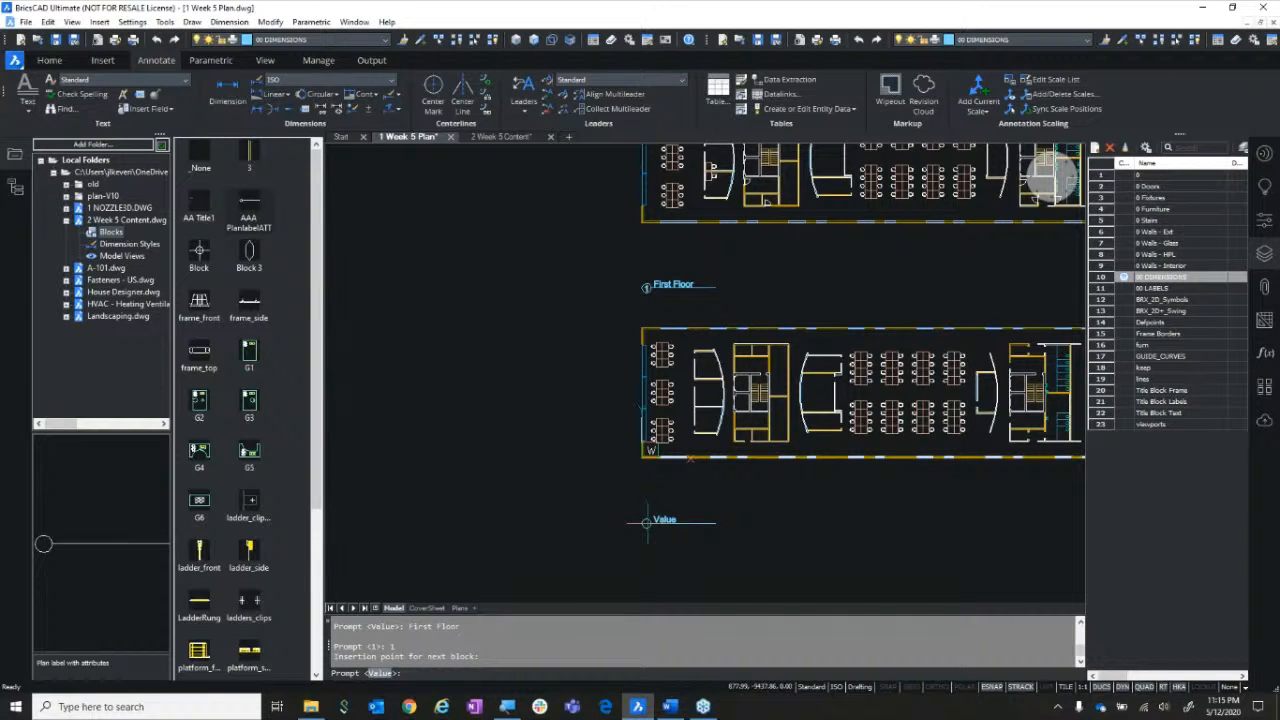
Label the lower plan with a second copy of the block, titled Second Floor and numbered 2, and close the Content Browser
{"action": "type", "text": "Second Floor"}
{"action": "key", "text": "Return"}
{"action": "type", "text": "2"}
{"action": "key", "text": "Return"}
{"action": "key", "text": "Escape"}
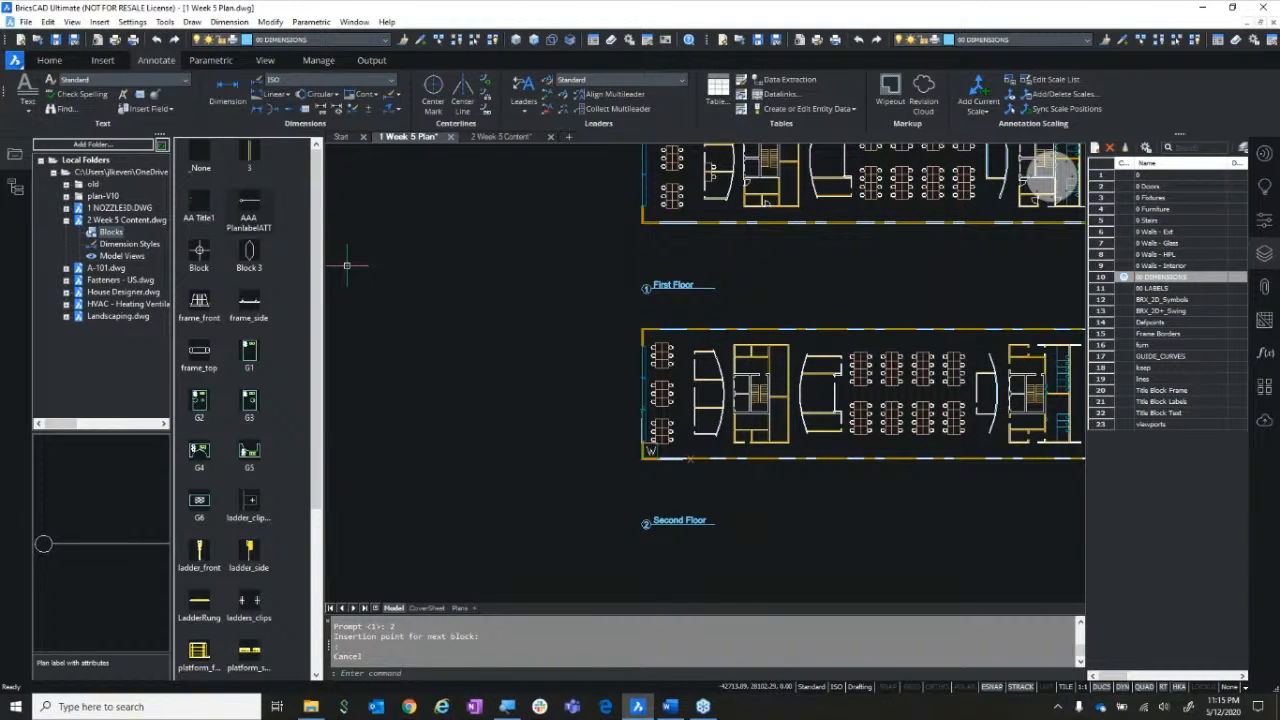
{"action": "left_click", "coordinate": [14, 154]}
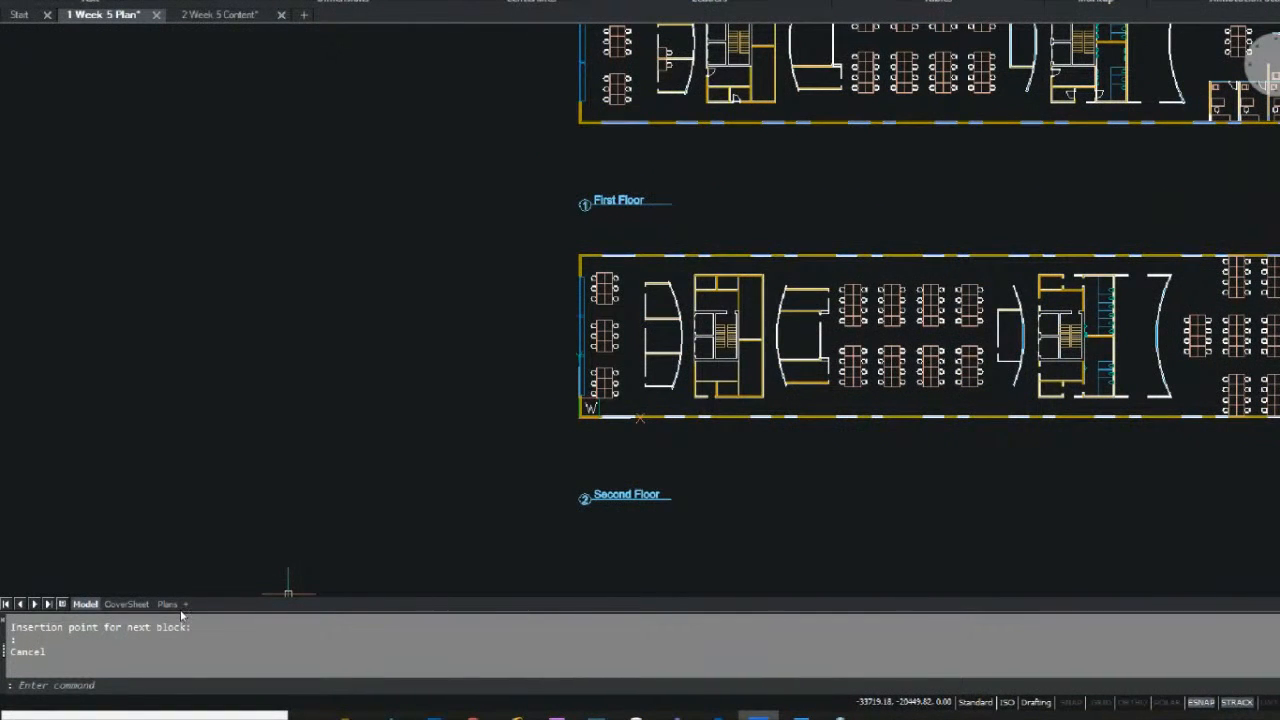
Add two new layouts, Layout1 and Layout2, after the Plans layout
{"action": "left_click", "coordinate": [184, 606]}
{"action": "right_click", "coordinate": [199, 605]}
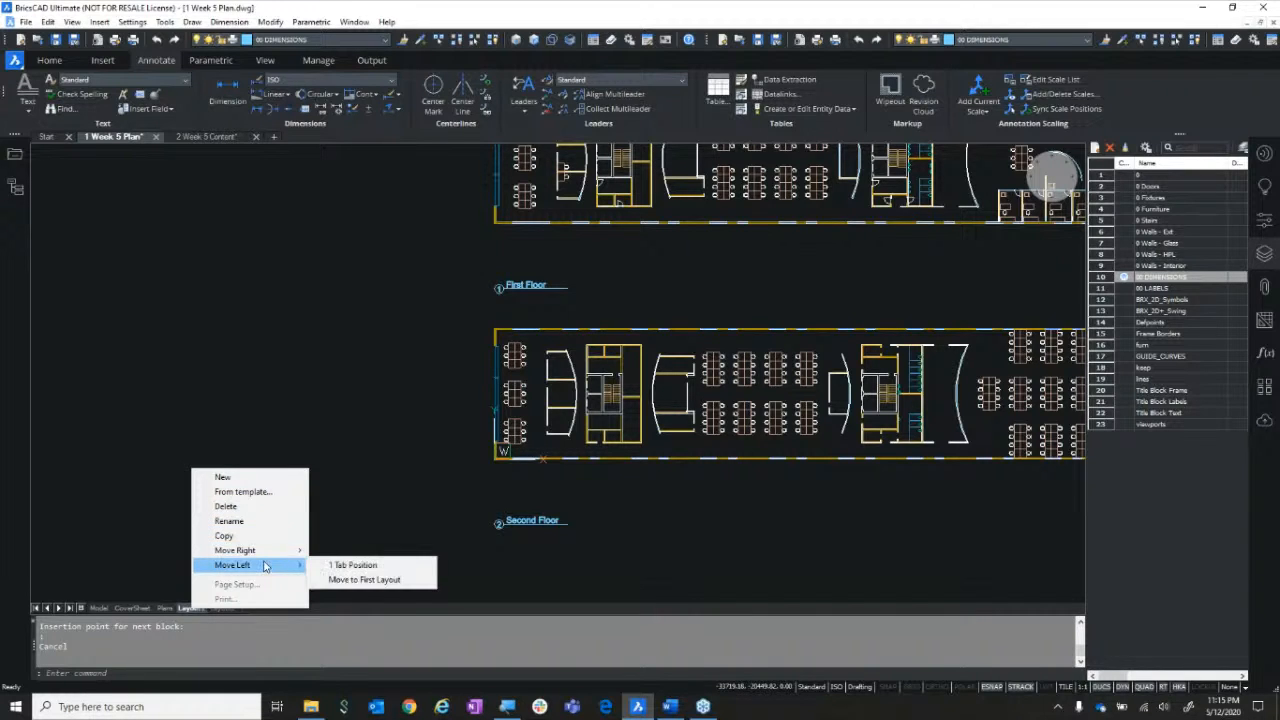
{"action": "left_click", "coordinate": [138, 516]}
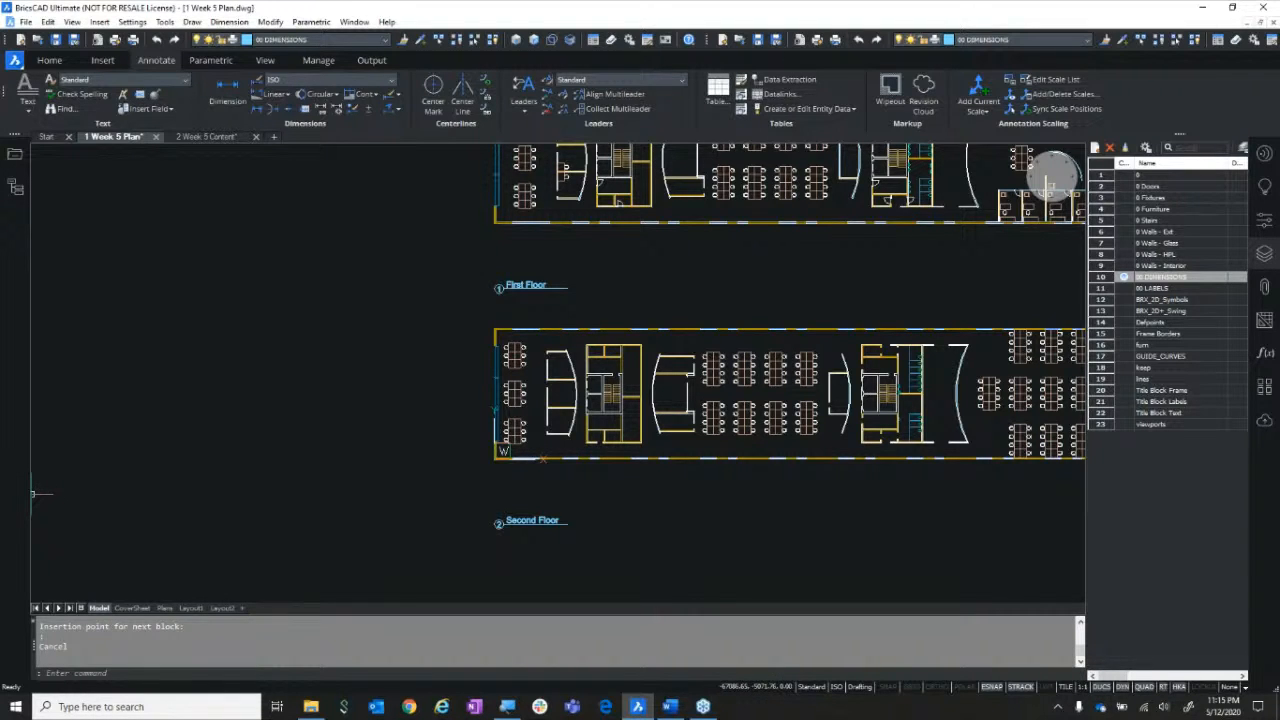
Bring up the LAYOUT command's options on the command line and leave the command
{"action": "left_click", "coordinate": [215, 669]}
{"action": "type", "text": "layout"}
{"action": "key", "text": "Return"}
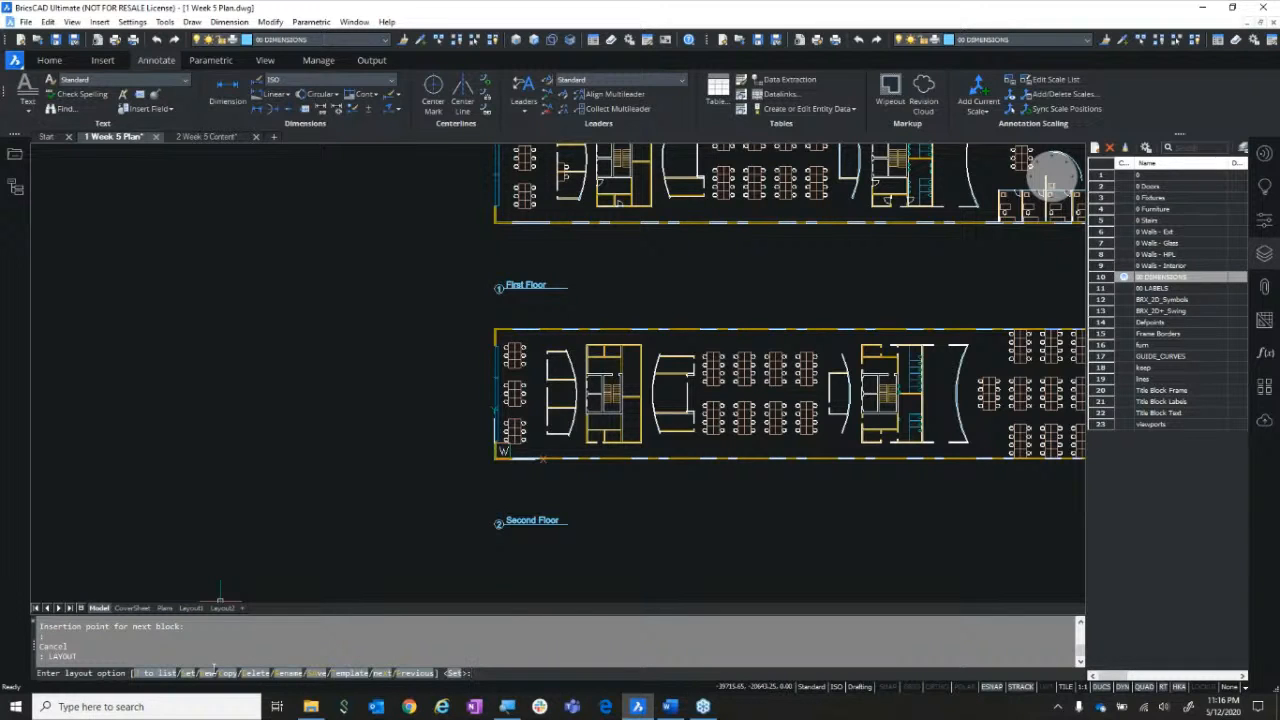
{"action": "key", "text": "Escape"}
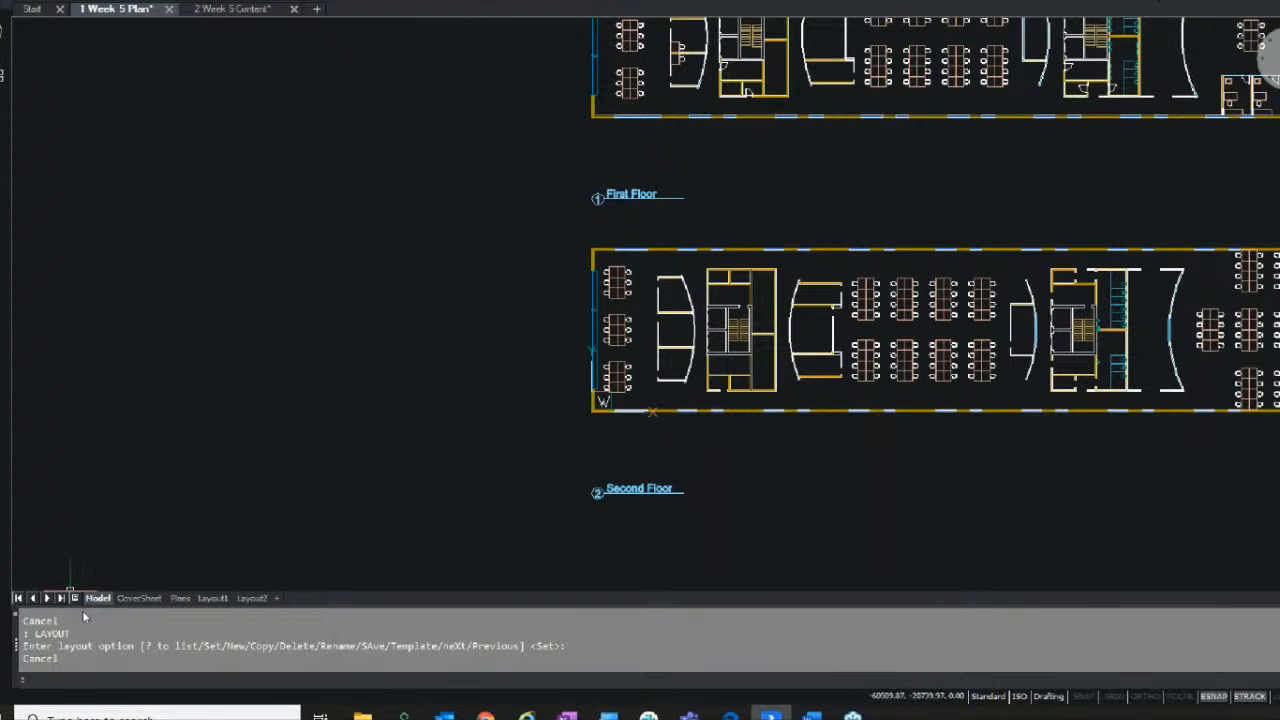
Open the Layout Manager and add another new layout to the drawing
{"action": "left_click", "coordinate": [75, 598]}
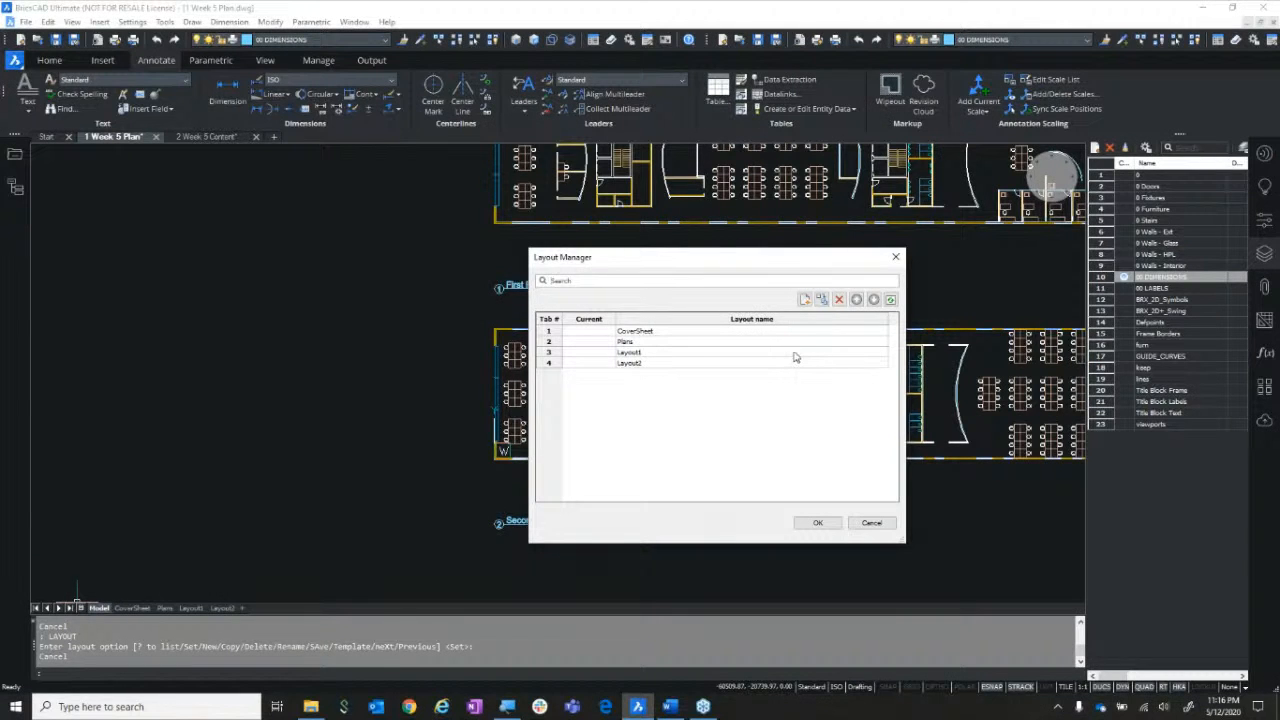
{"action": "left_click", "coordinate": [700, 352]}
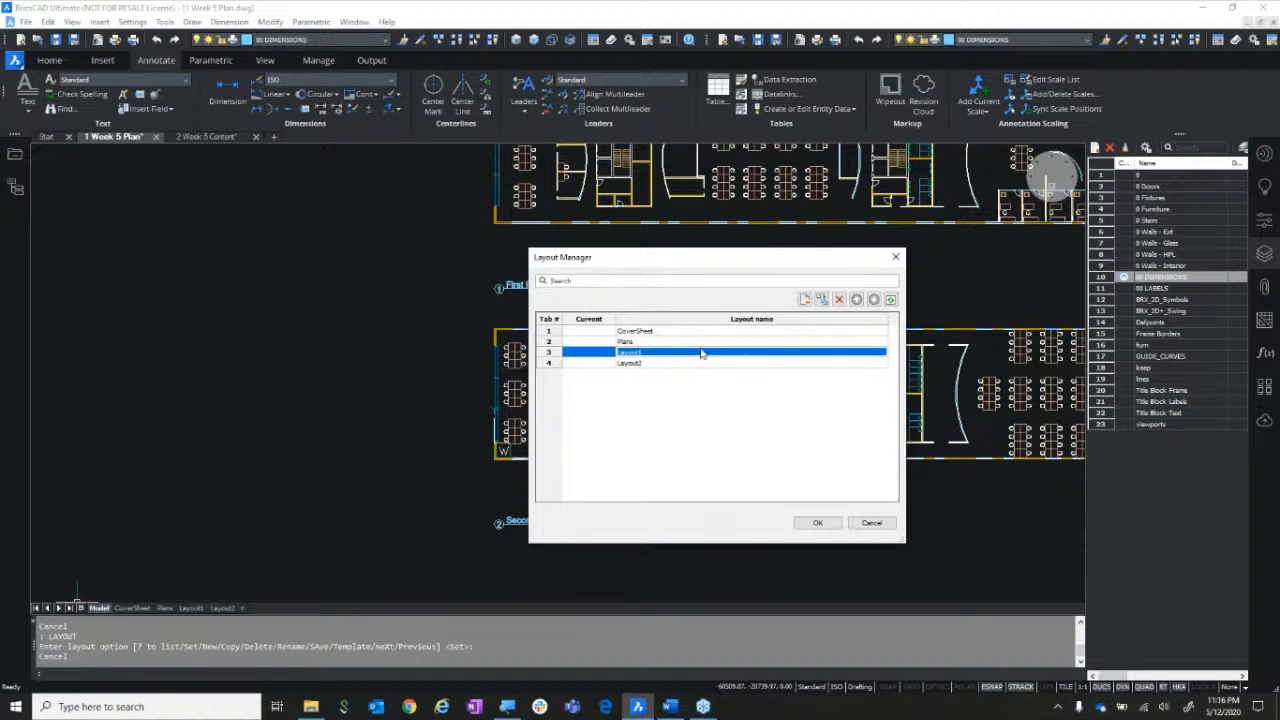
{"action": "left_click", "coordinate": [803, 300]}
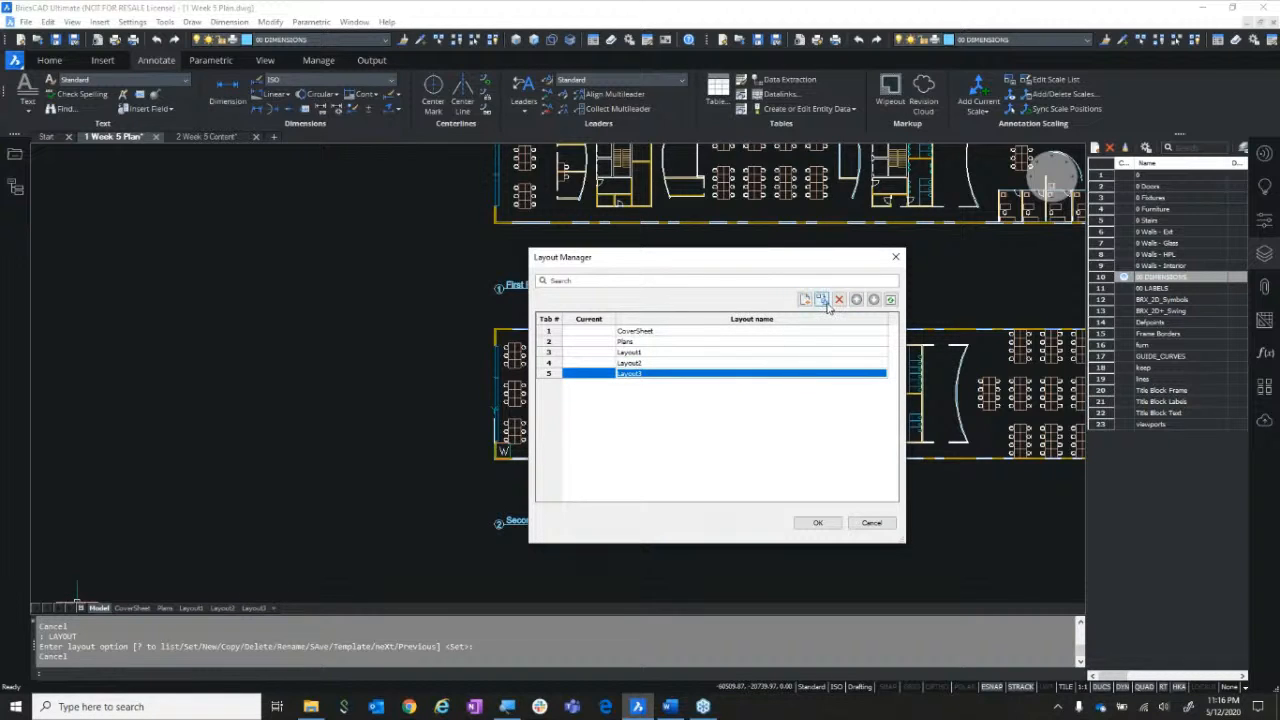
Replace Layout3 with a duplicate of itself and move that duplicate one position up, ahead of Layout2
{"action": "left_click", "coordinate": [824, 300]}
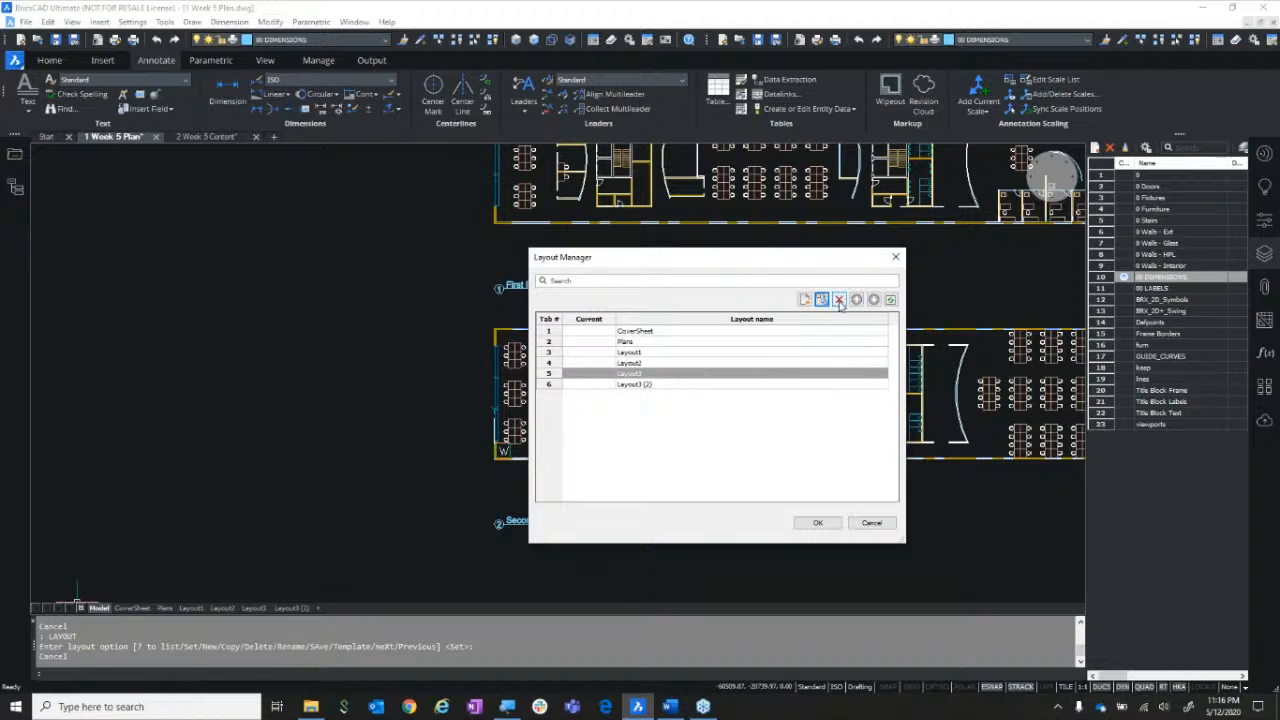
{"action": "left_click", "coordinate": [839, 300]}
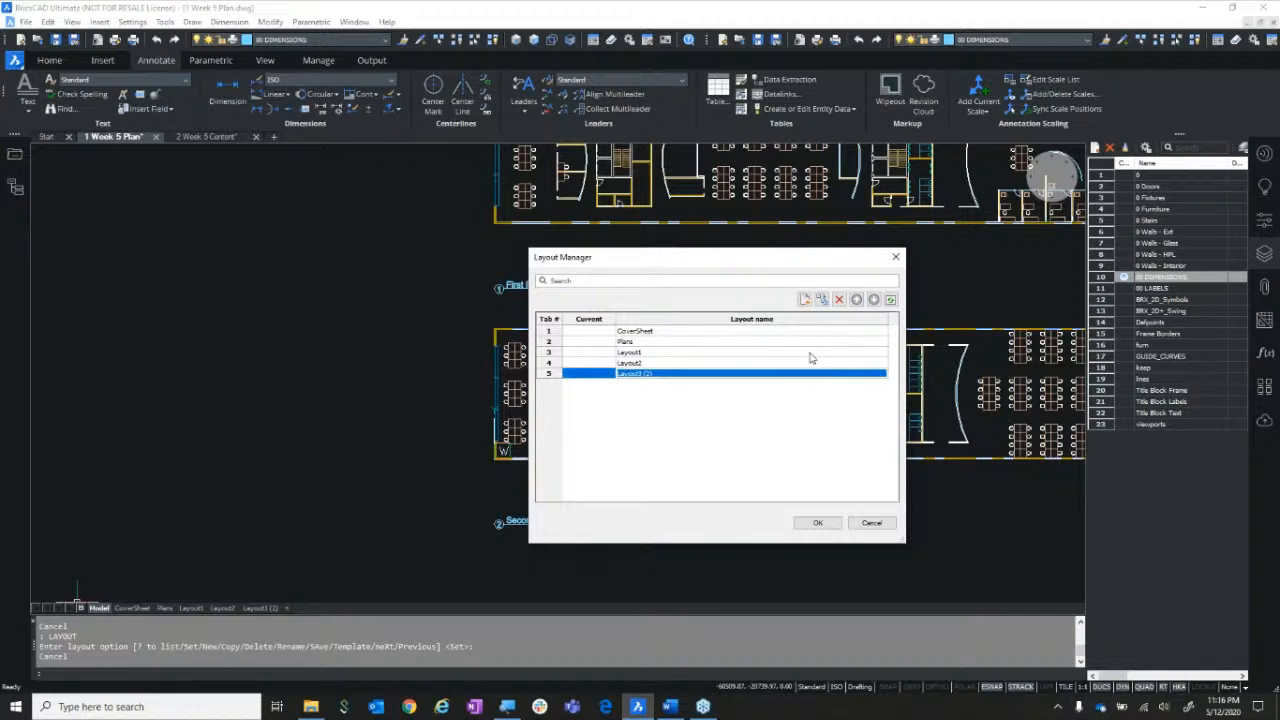
{"action": "left_click", "coordinate": [856, 300]}
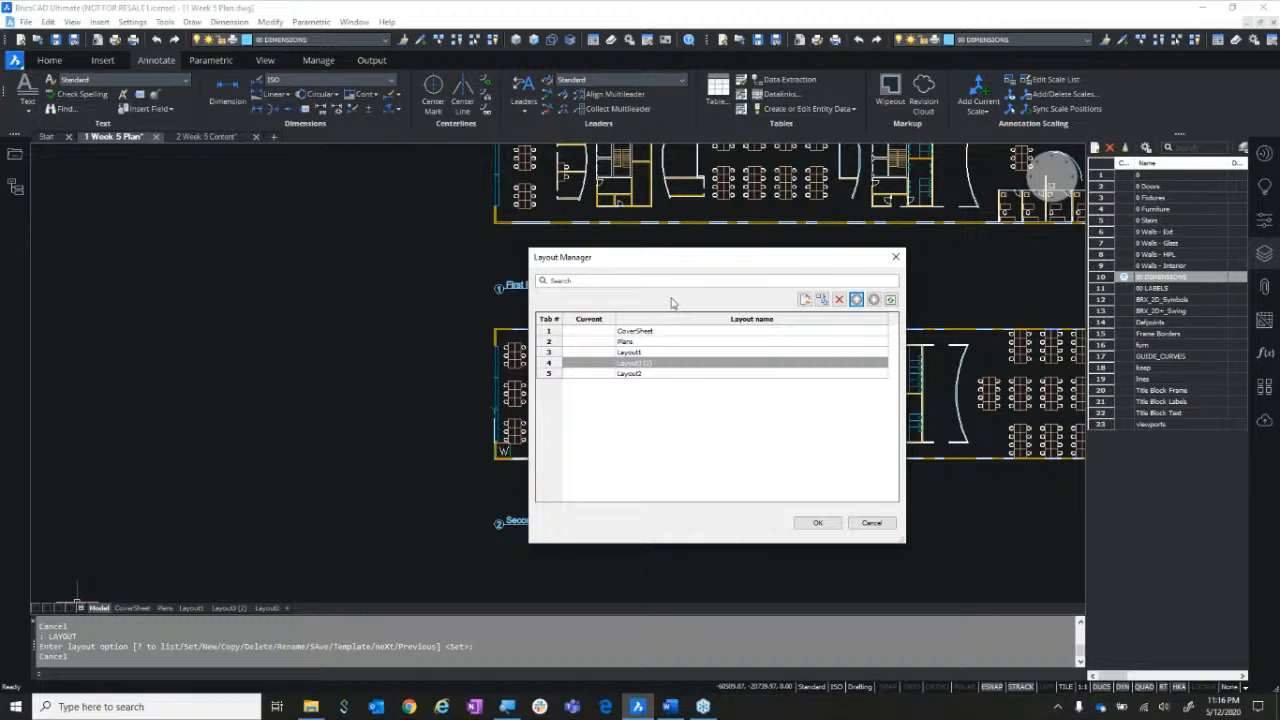
Filter the layout list by "layout" and make Layout3 (2) the current layout
{"action": "left_click", "coordinate": [609, 281]}
{"action": "type", "text": "layout"}
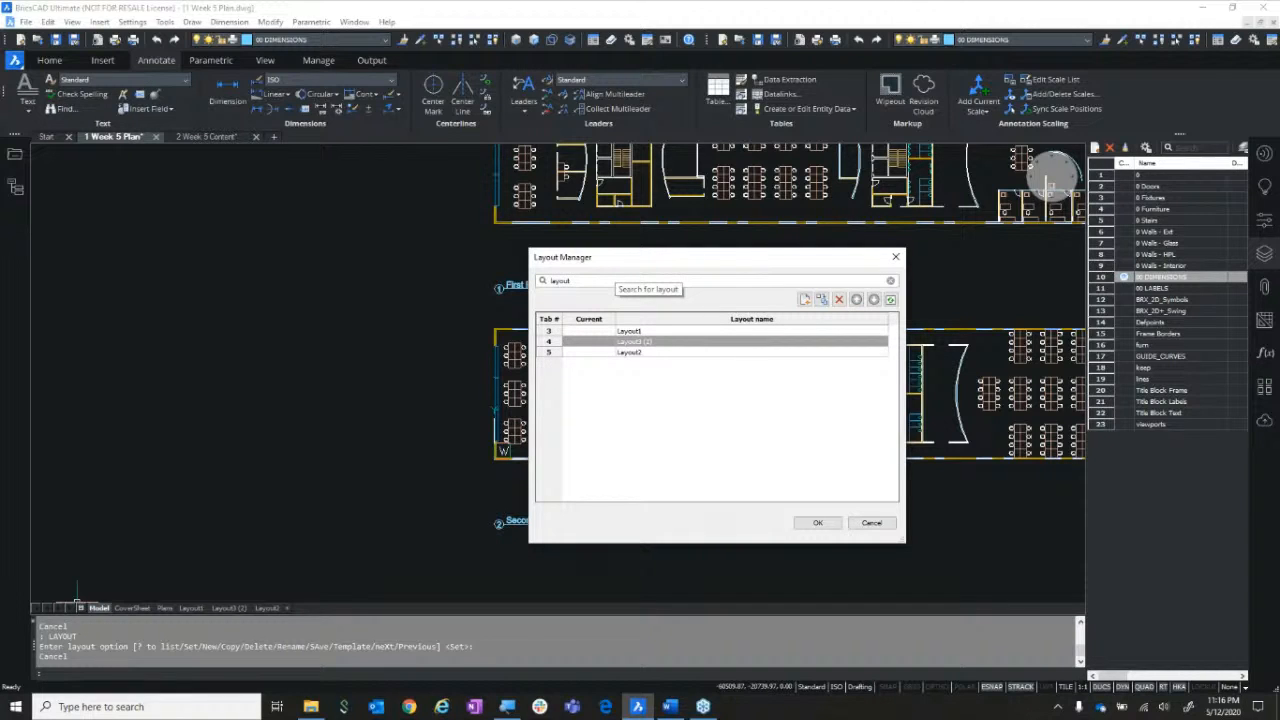
{"action": "double_click", "coordinate": [601, 347]}
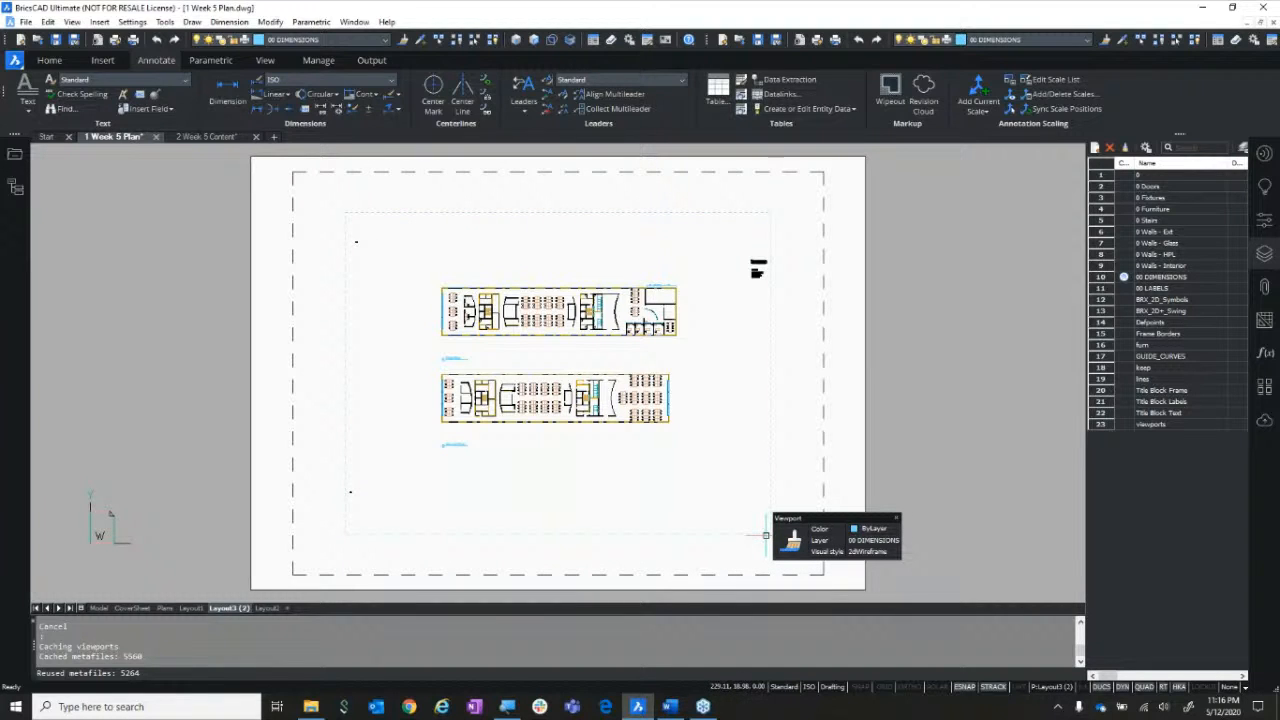
Lock the viewport on Layout3 (2) and test the lock by zooming over it
{"action": "left_click", "coordinate": [766, 535]}
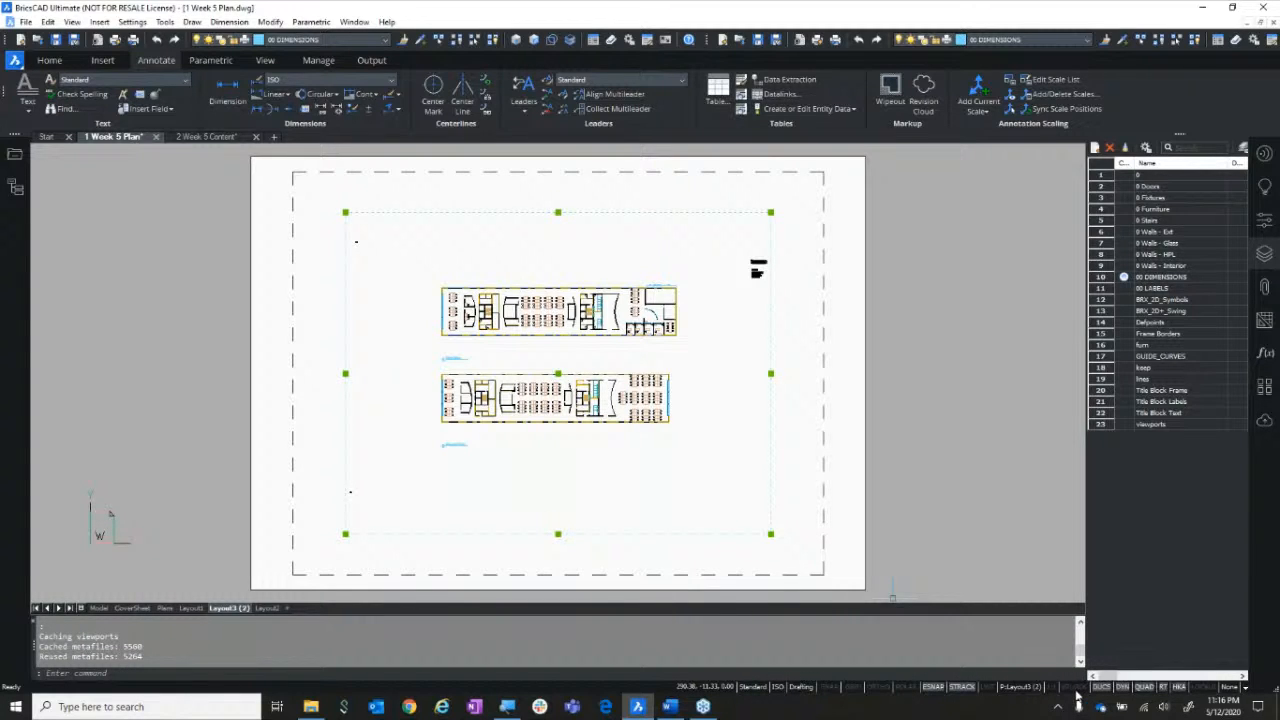
{"action": "left_click", "coordinate": [1077, 690]}
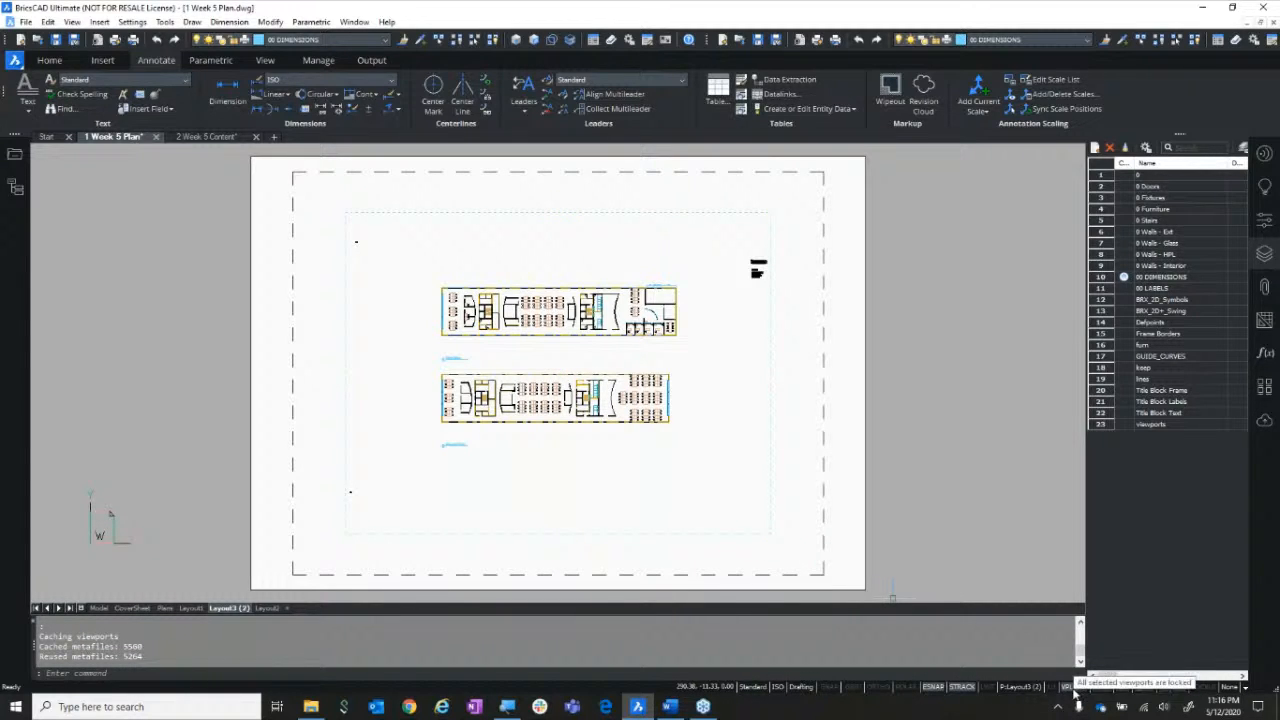
{"action": "scroll", "coordinate": [621, 400], "scroll_direction": "down", "scroll_amount": 3}
{"action": "scroll", "coordinate": [621, 396], "scroll_direction": "up", "scroll_amount": 2}
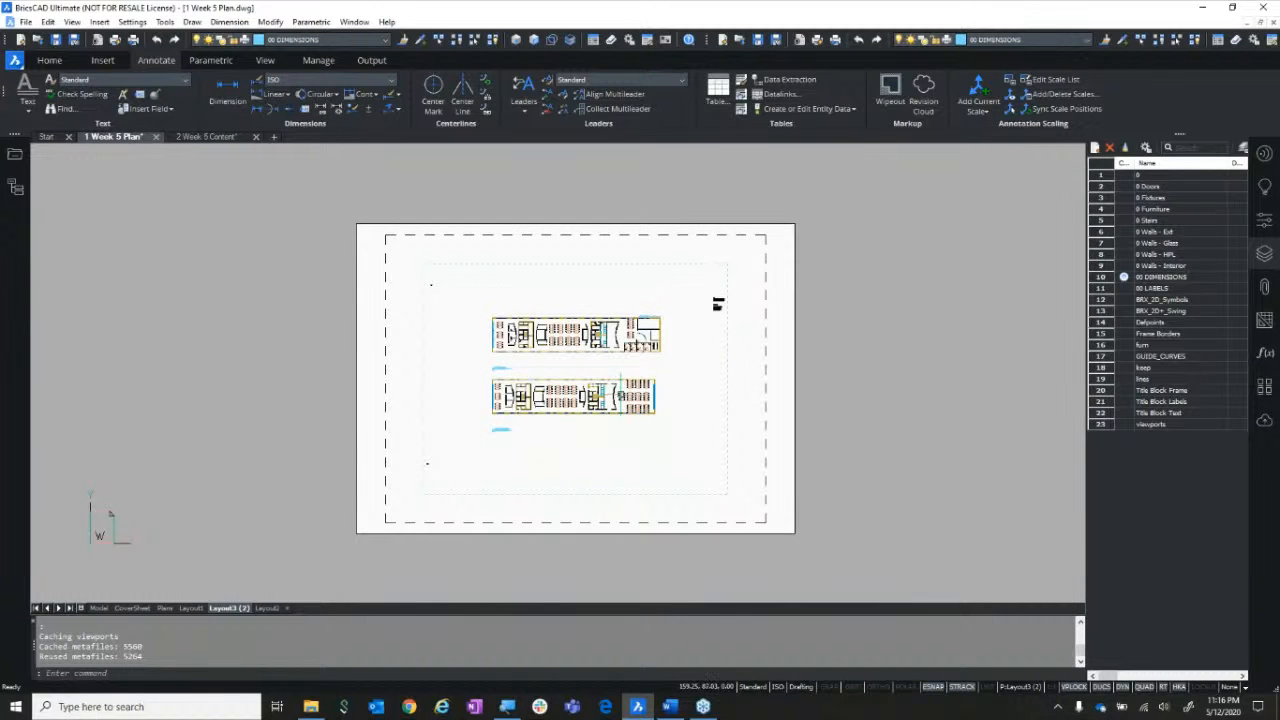
{"action": "scroll", "coordinate": [622, 394], "scroll_direction": "up", "scroll_amount": 2}
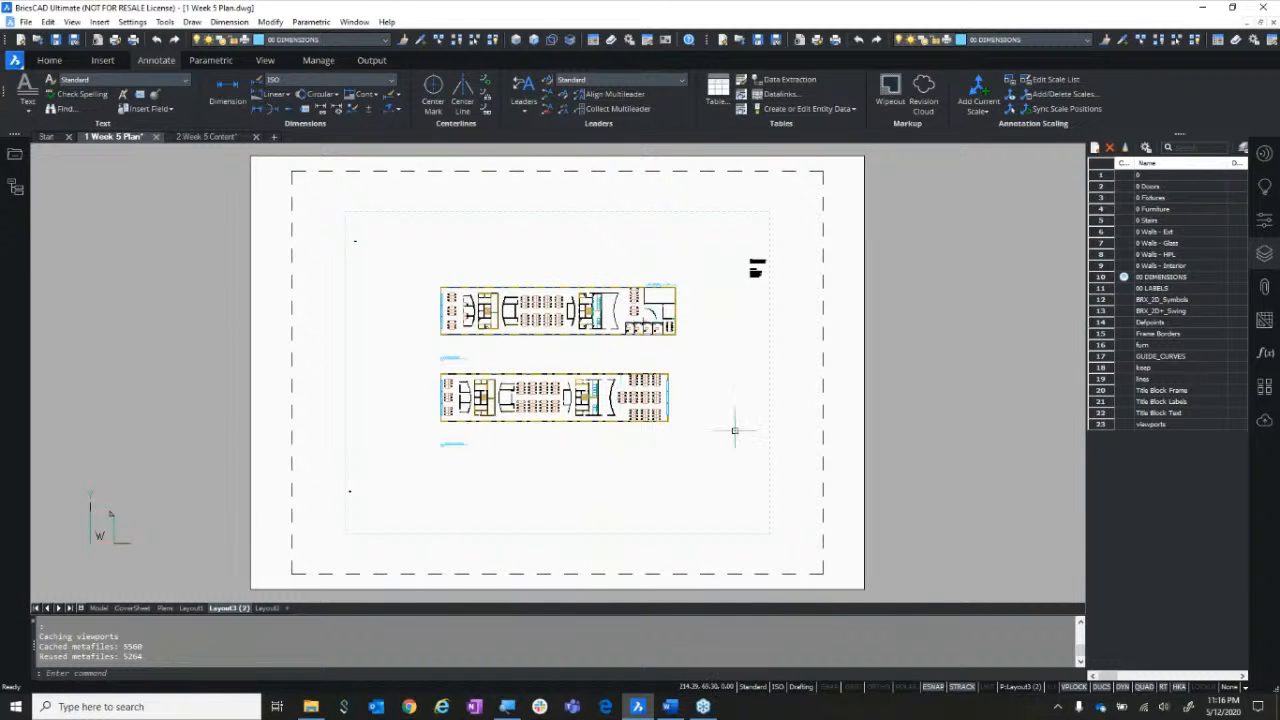
{"action": "key", "text": "Escape"}
Delete the viewport from the Layout3 (2) sheet
{"action": "left_click", "coordinate": [770, 494]}
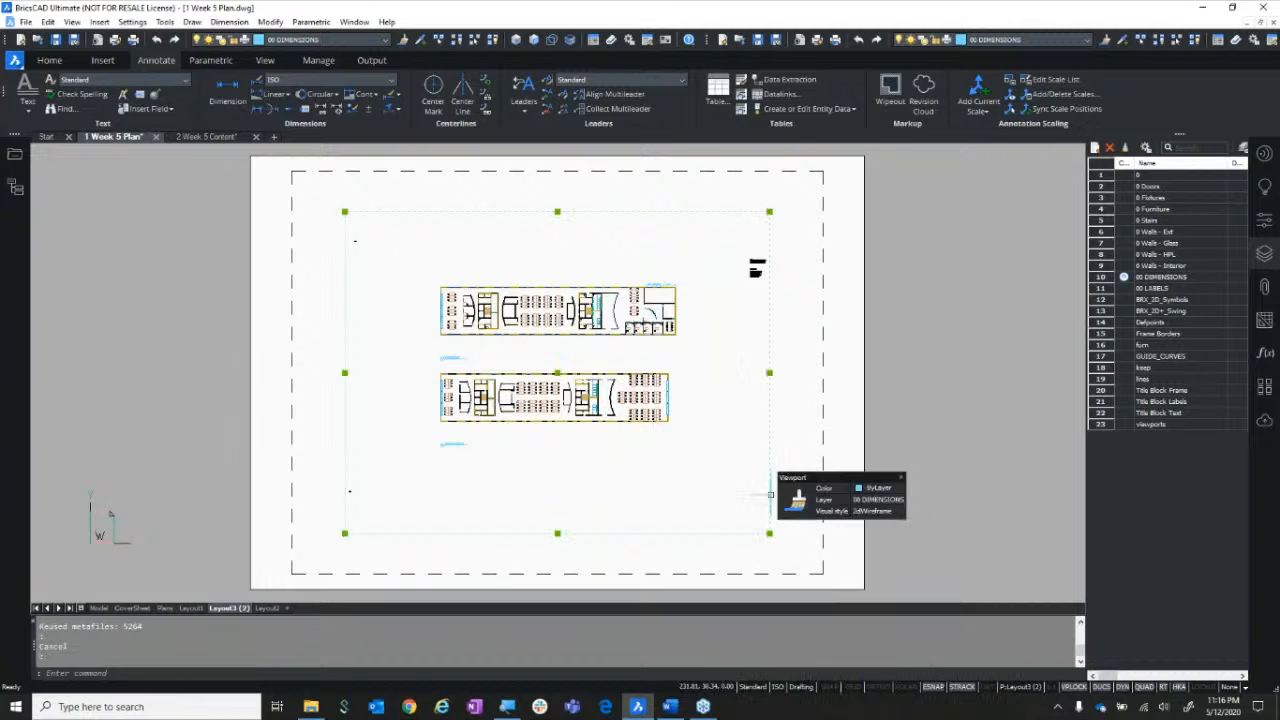
{"action": "key", "text": "Delete"}
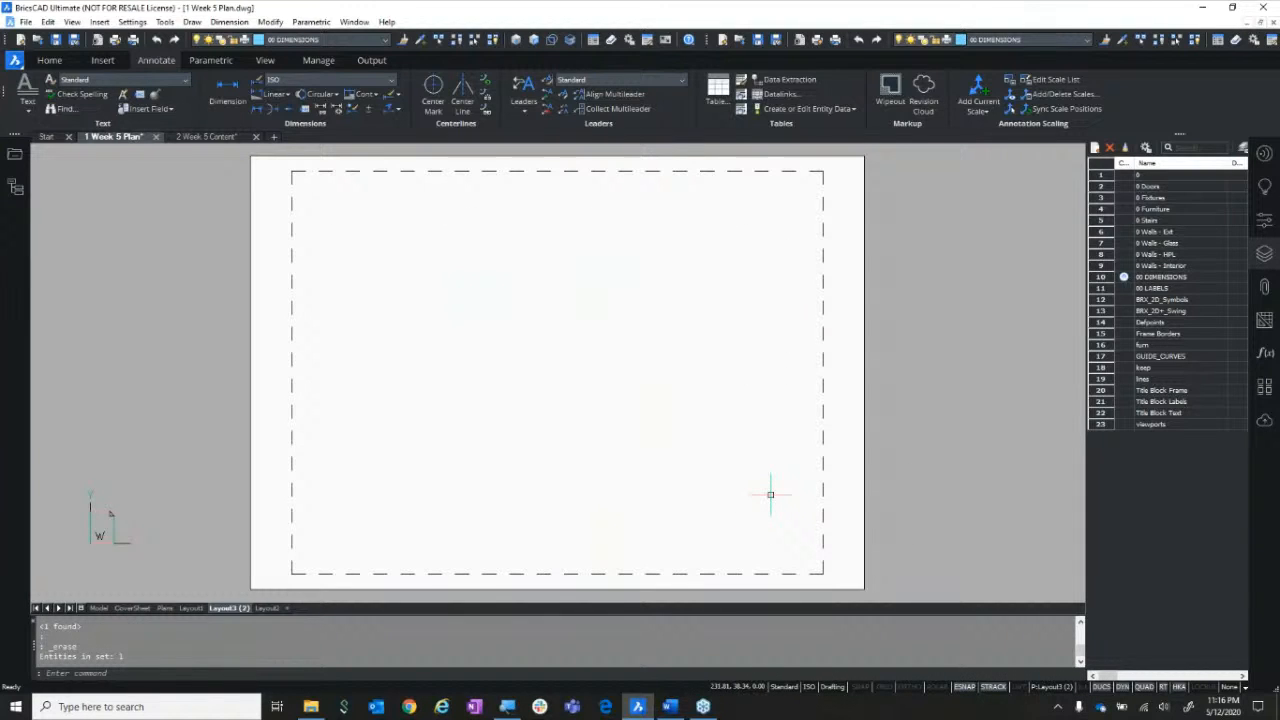
Create two viewports with a horizontal split, fitted to the Layout3 (2) sheet
{"action": "key", "text": "Return"}
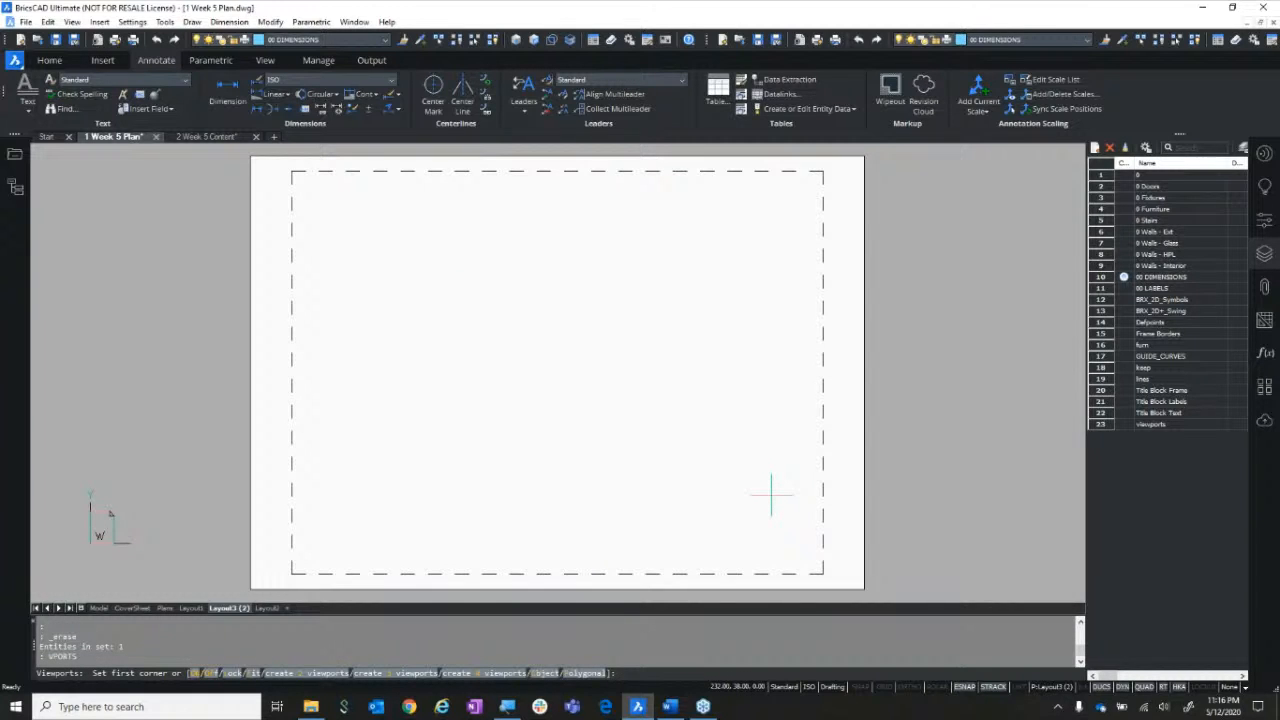
{"action": "type", "text": "2"}
{"action": "key", "text": "Return"}
{"action": "type", "text": "h"}
{"action": "key", "text": "Return"}
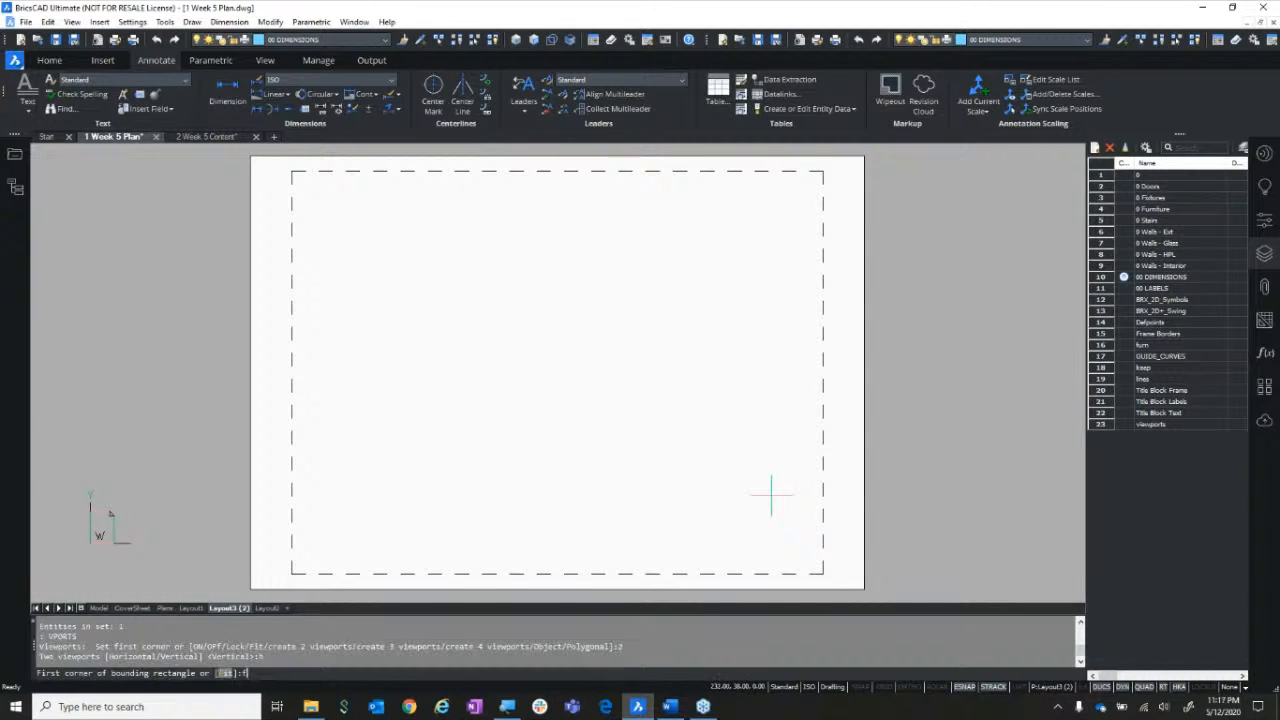
{"action": "type", "text": "f"}
{"action": "key", "text": "Return"}
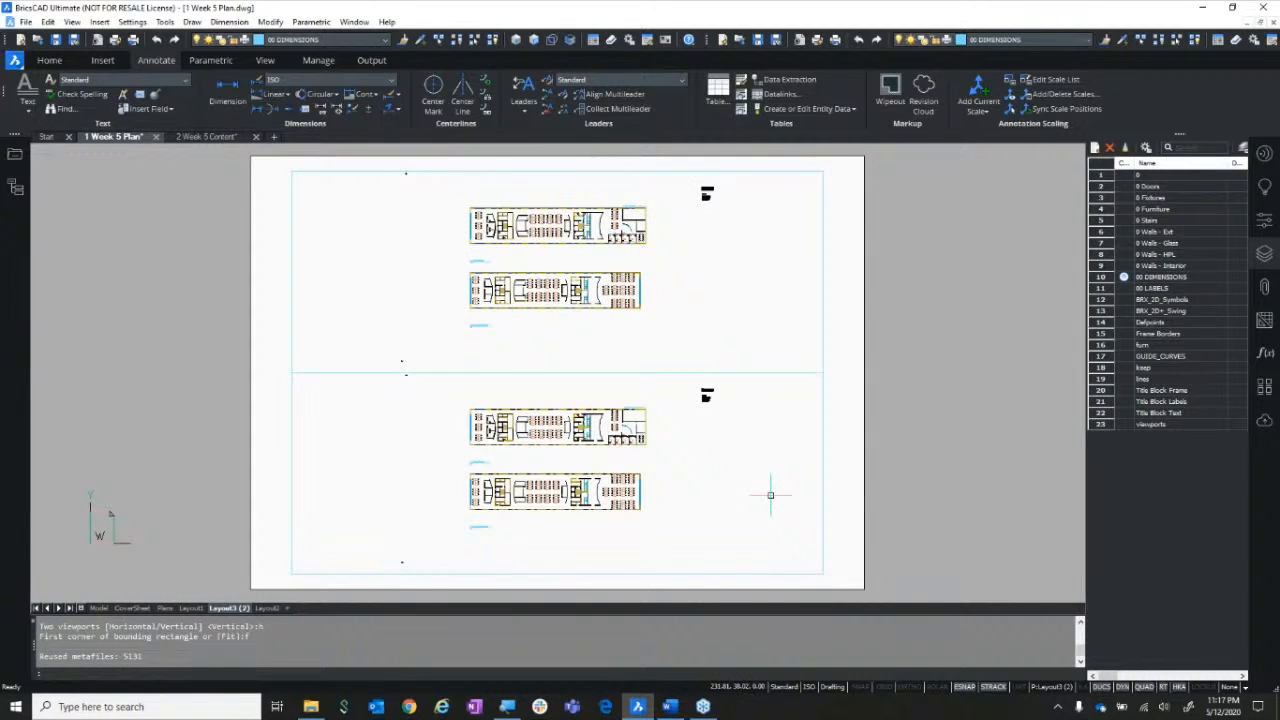
Look over the Plans sheet and make CoverSheet the current layout
{"action": "left_click", "coordinate": [164, 608]}
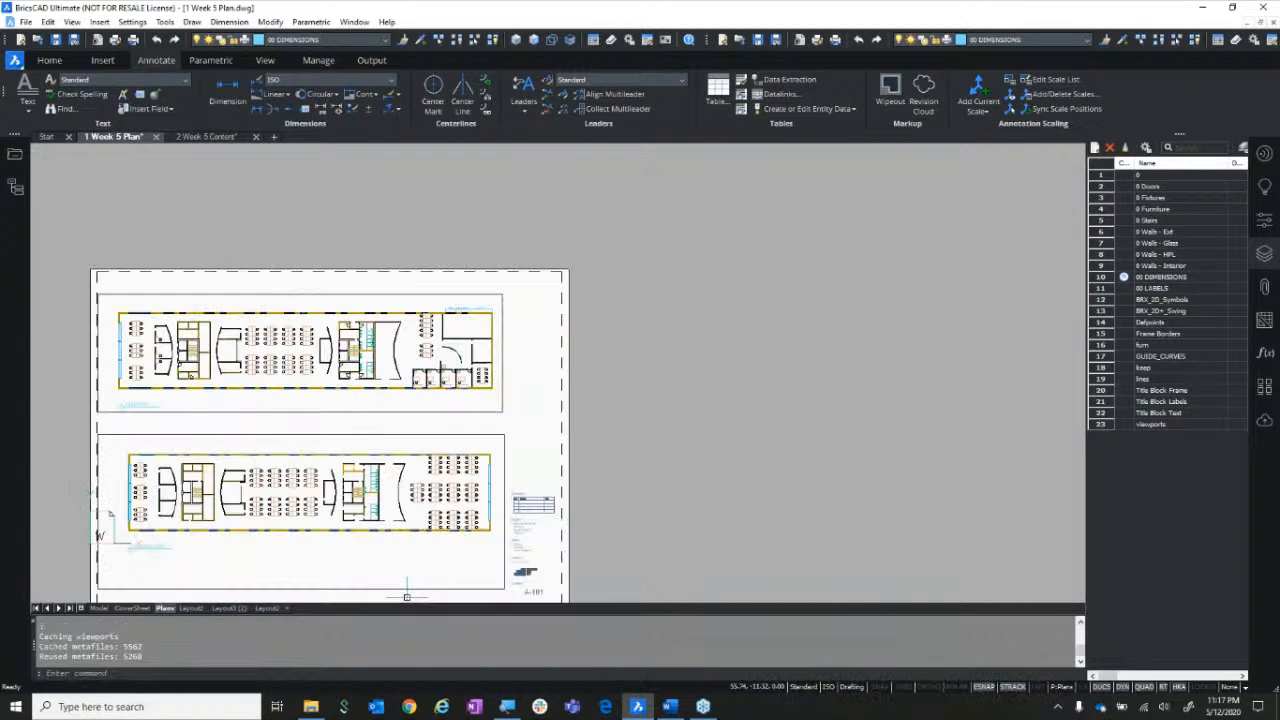
{"action": "middle_click_drag", "start_coordinate": [305, 494], "coordinate": [697, 385]}
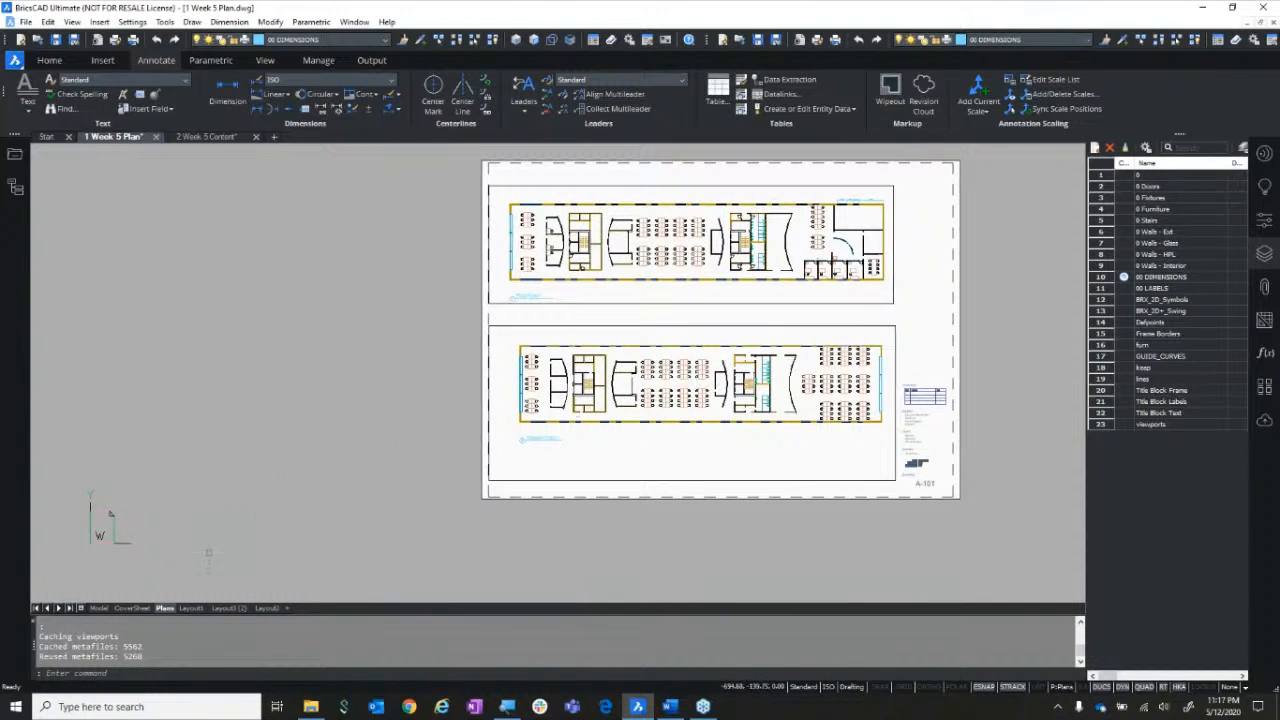
{"action": "left_click", "coordinate": [132, 608]}
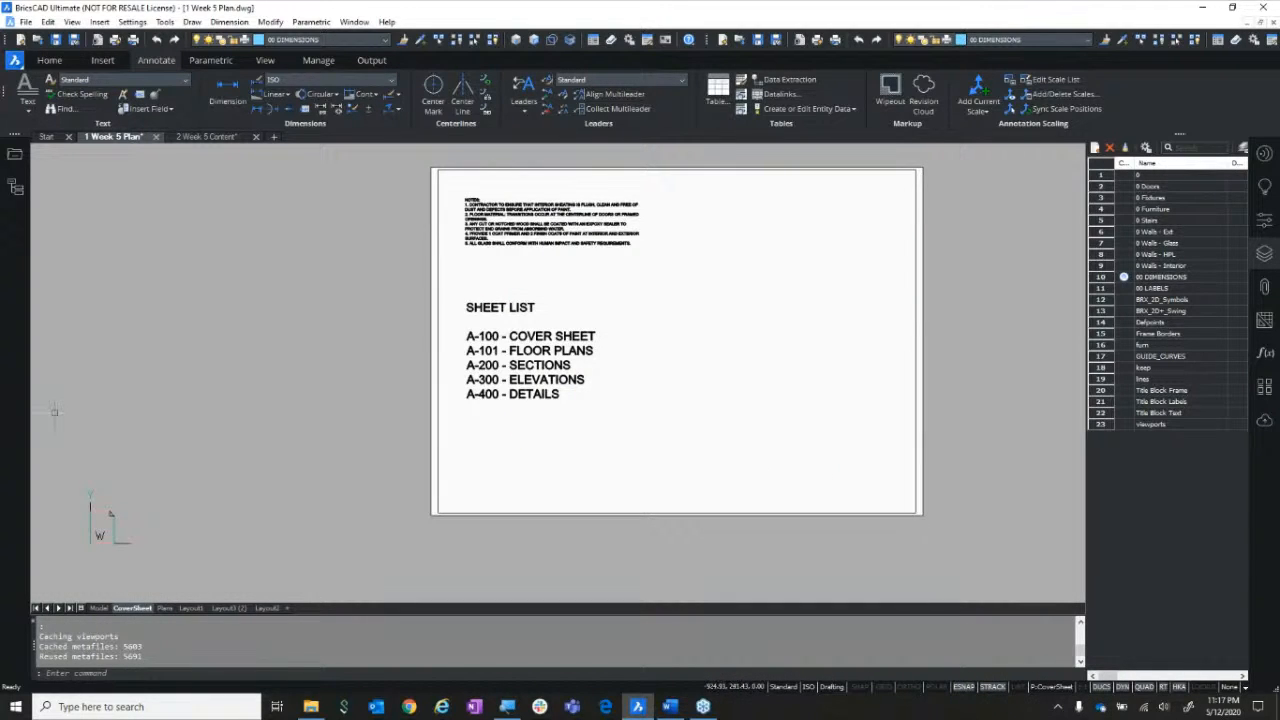
Insert the AA Title1 title block from 2 Week 5 Content.dwg near the lower-right corner of the cover sheet
{"action": "left_click", "coordinate": [15, 162]}
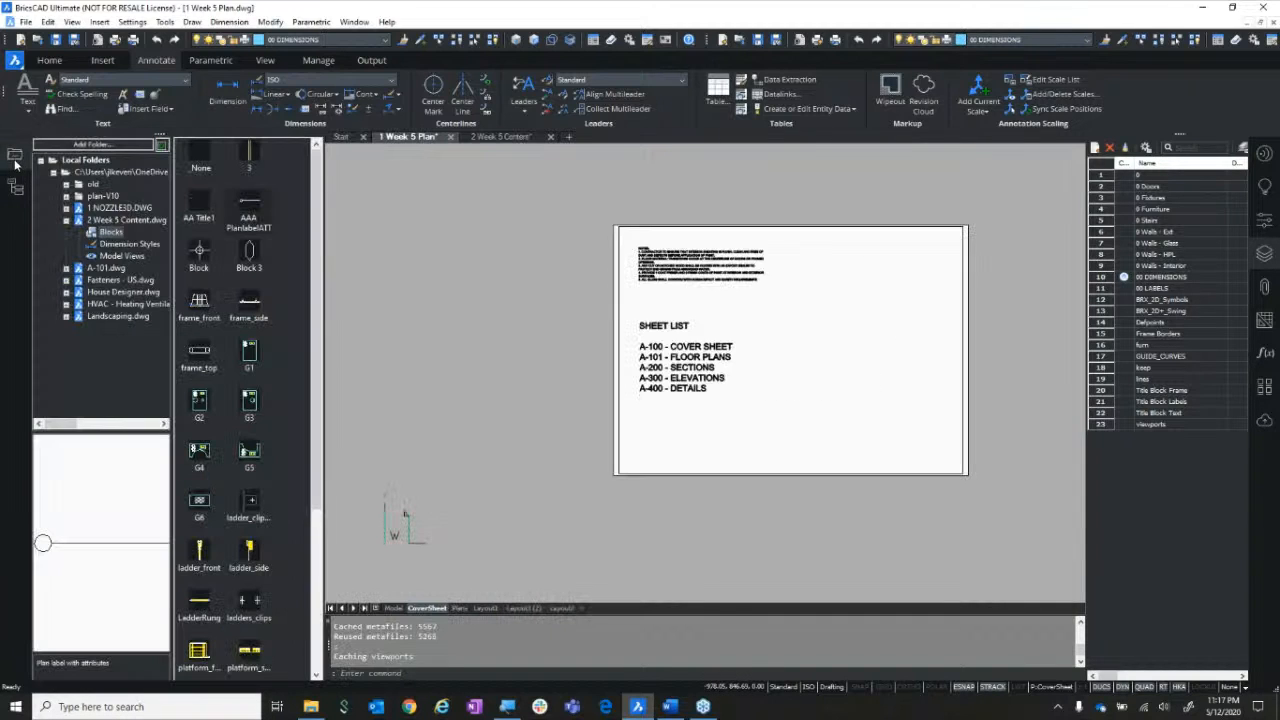
{"action": "left_click", "coordinate": [196, 214]}
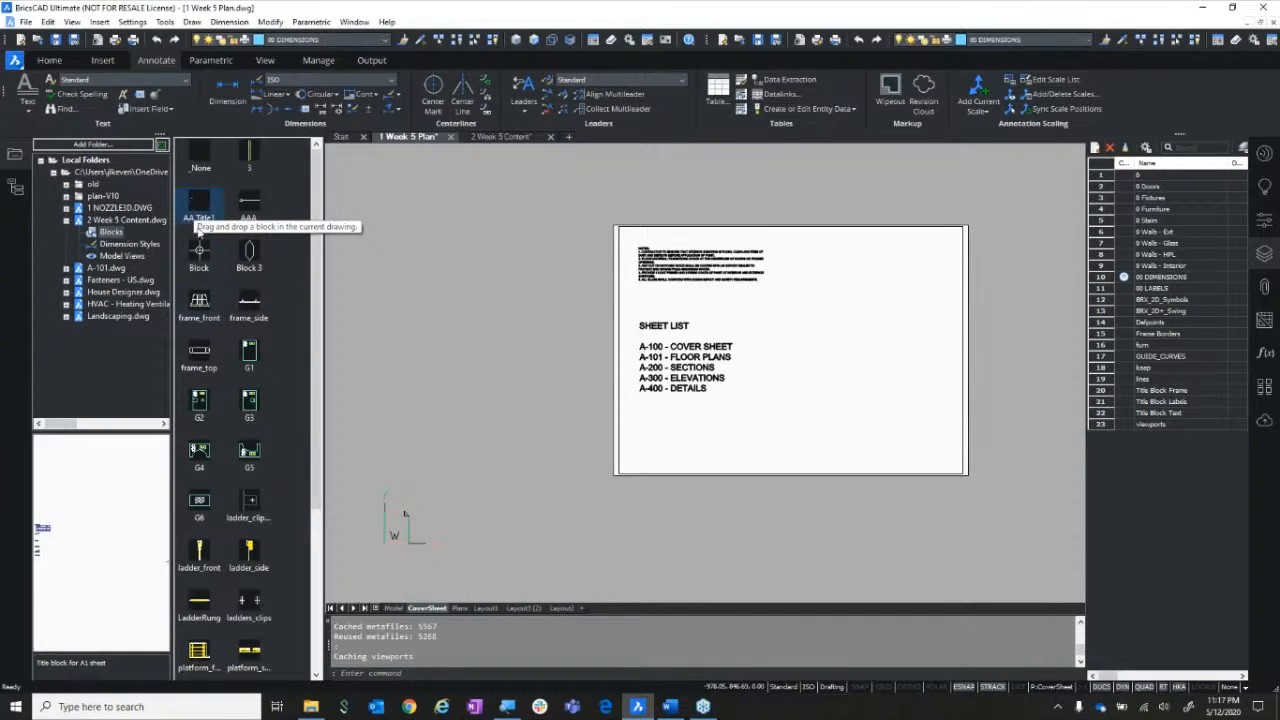
{"action": "left_click_drag", "start_coordinate": [198, 214], "coordinate": [846, 385]}
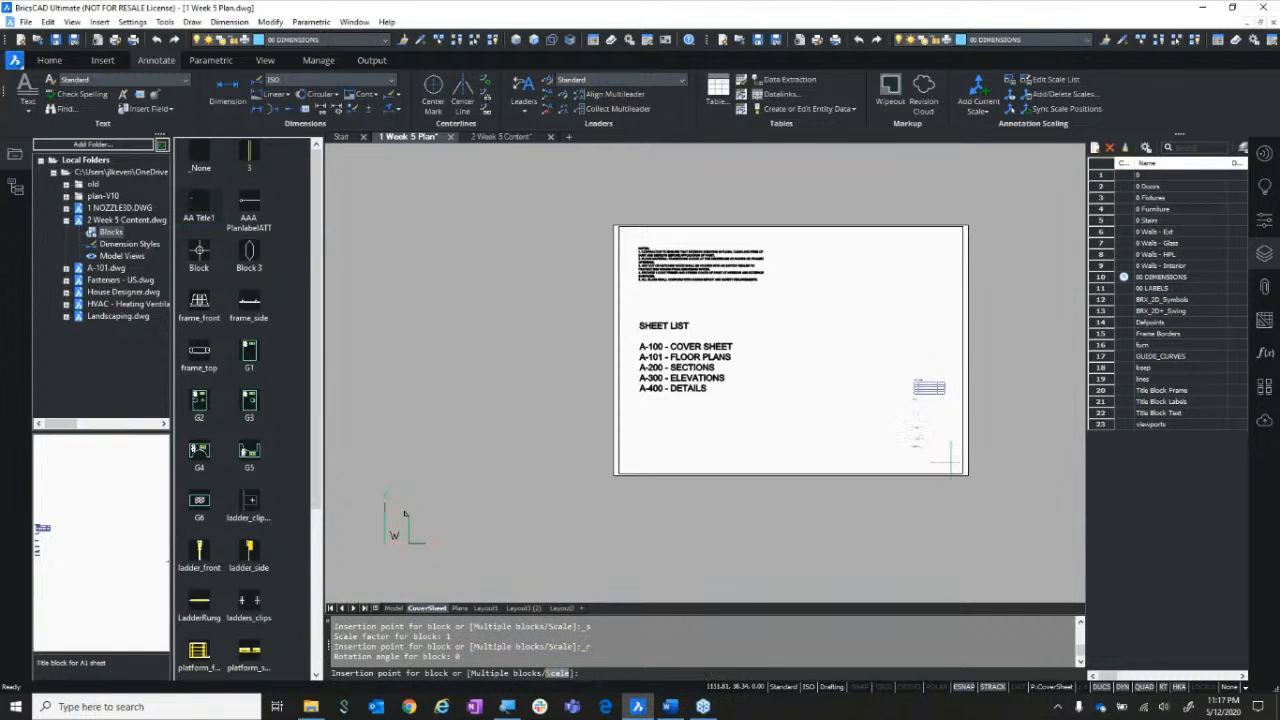
{"action": "scroll", "coordinate": [954, 468], "scroll_direction": "up", "scroll_amount": 5}
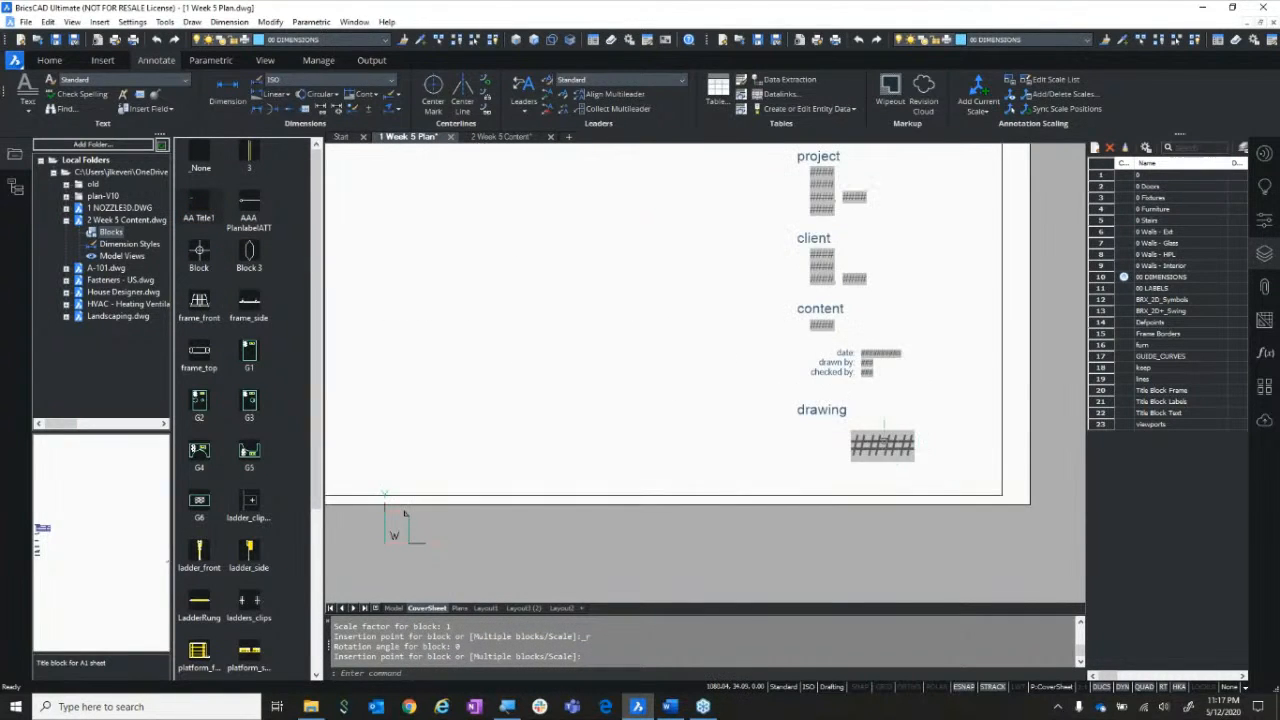
Fill in the title block attributes with sheet number A-100, date May 12, 2020, and the initials of the checker and drafter
{"action": "double_click", "coordinate": [884, 440]}
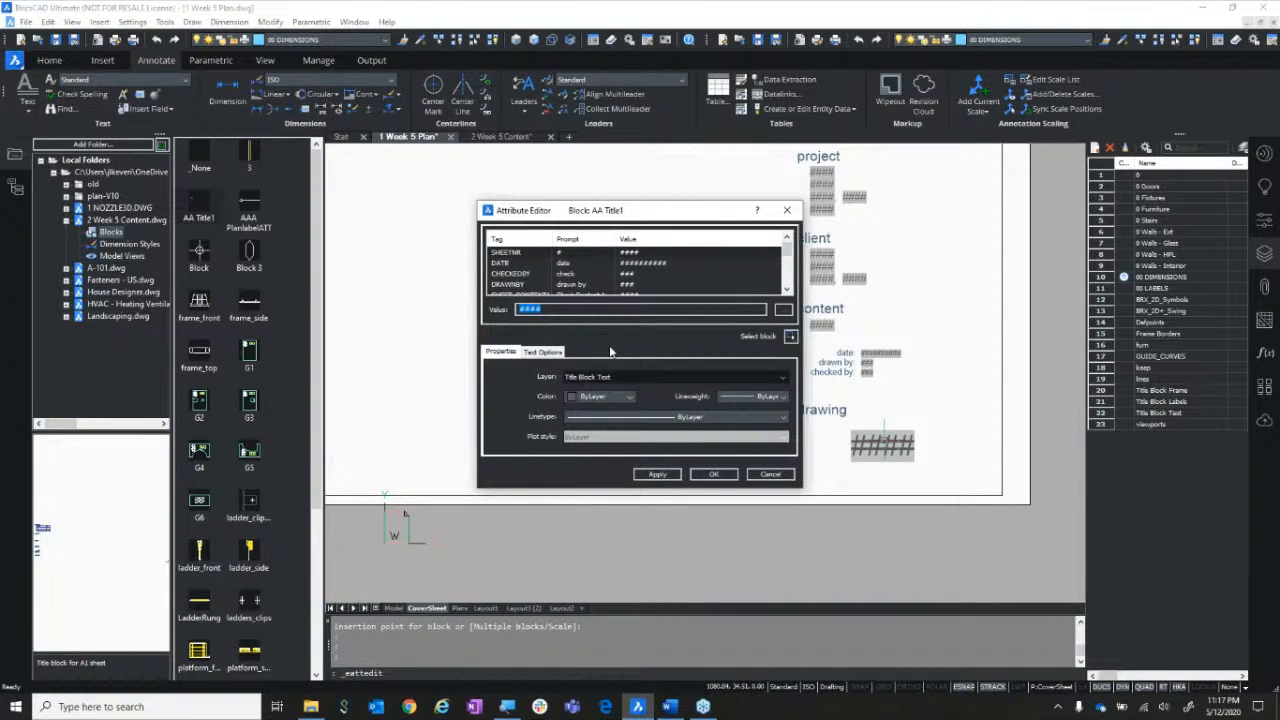
{"action": "type", "text": "May"}
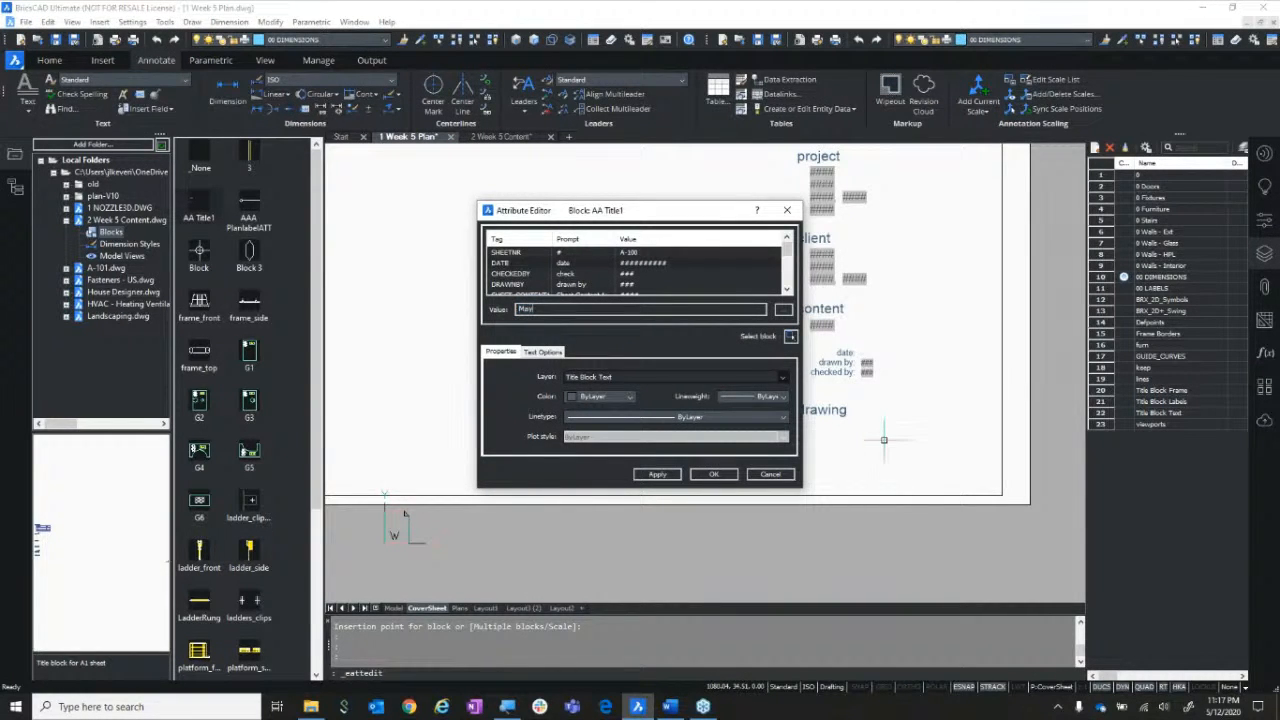
{"action": "type", "text": " 12, 2020"}
{"action": "key", "text": "Return"}
{"action": "type", "text": "B.K"}
{"action": "key", "text": "Return"}
{"action": "type", "text": "HLH"}
{"action": "key", "text": "Return"}
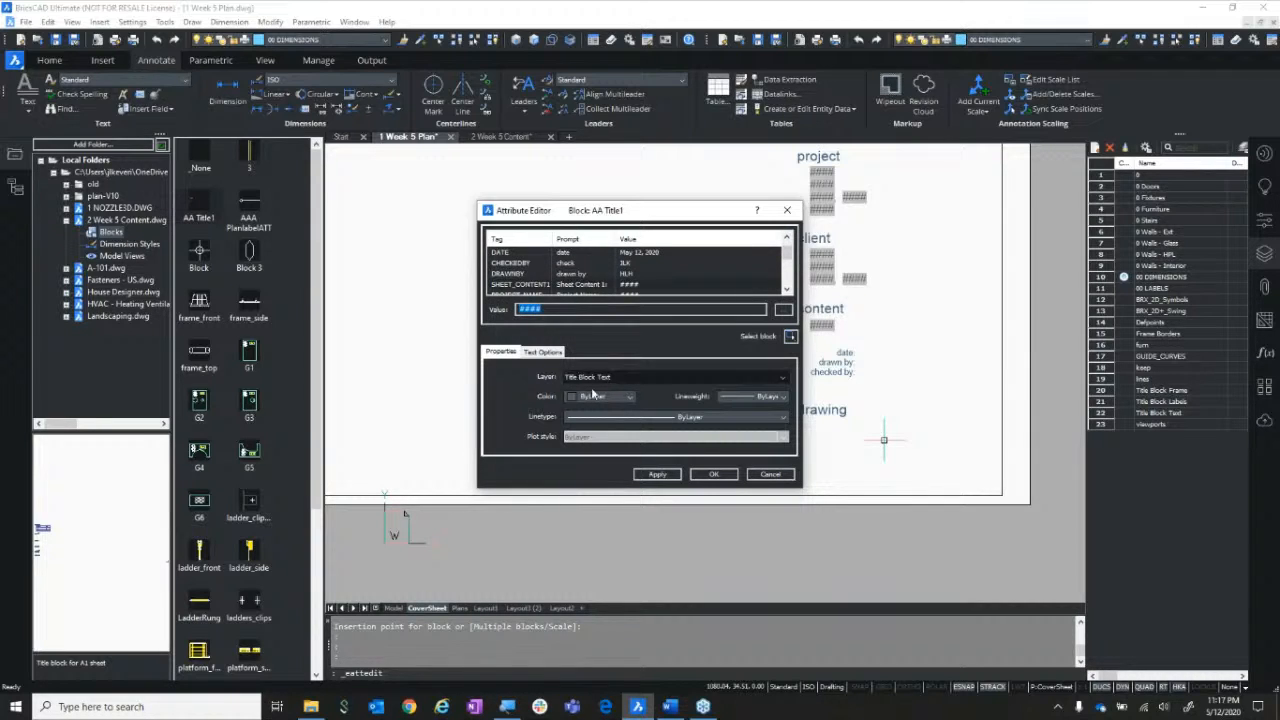
{"action": "left_click", "coordinate": [656, 476]}
{"action": "left_click", "coordinate": [713, 474]}
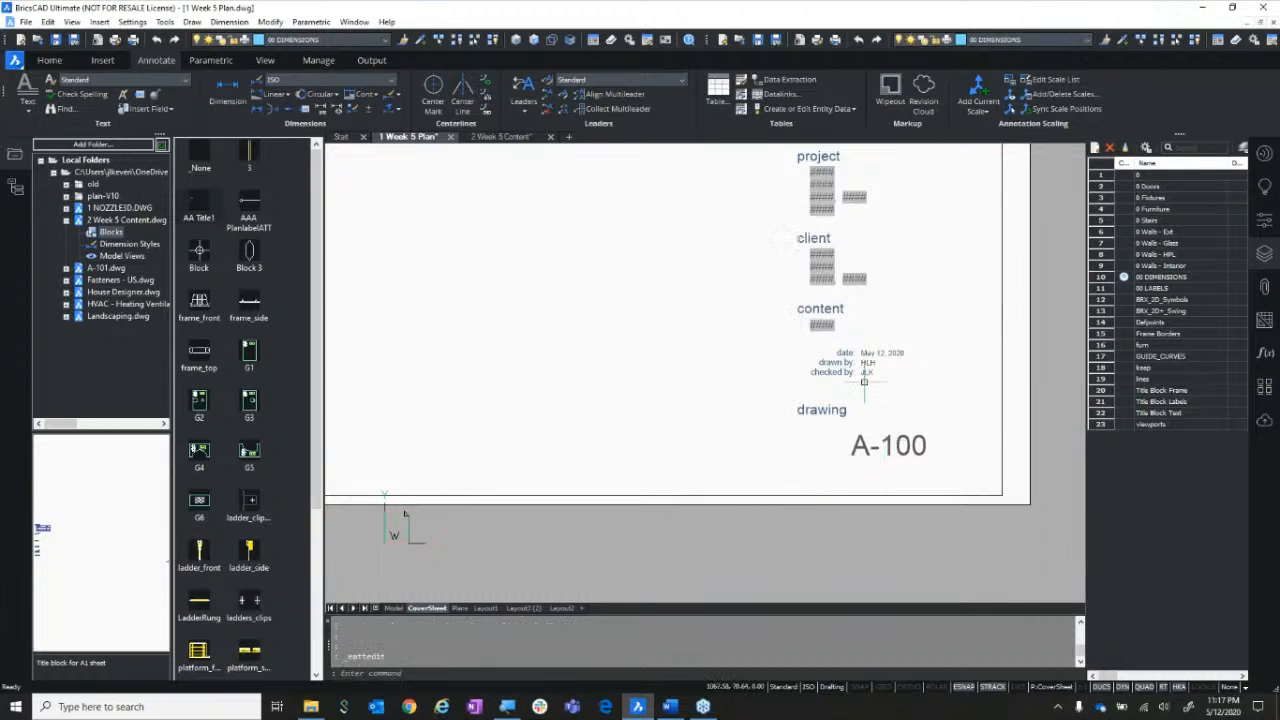
Add the AA Title1 and AAA PlanlabelATT blocks of 2 Week 5 Content.dwg to the Discover BCAD tool palette using the Drawing Explorer
{"action": "scroll", "coordinate": [885, 340], "scroll_direction": "up", "scroll_amount": 3}
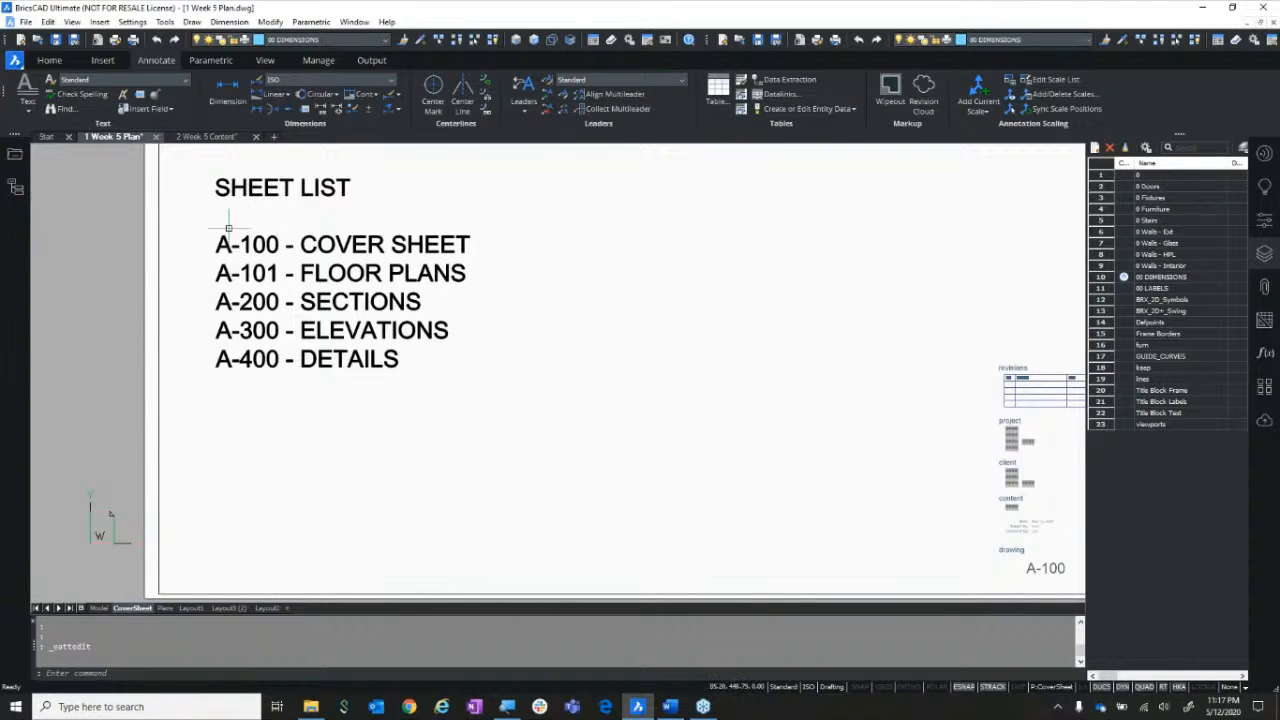
{"action": "left_click", "coordinate": [1263, 388]}
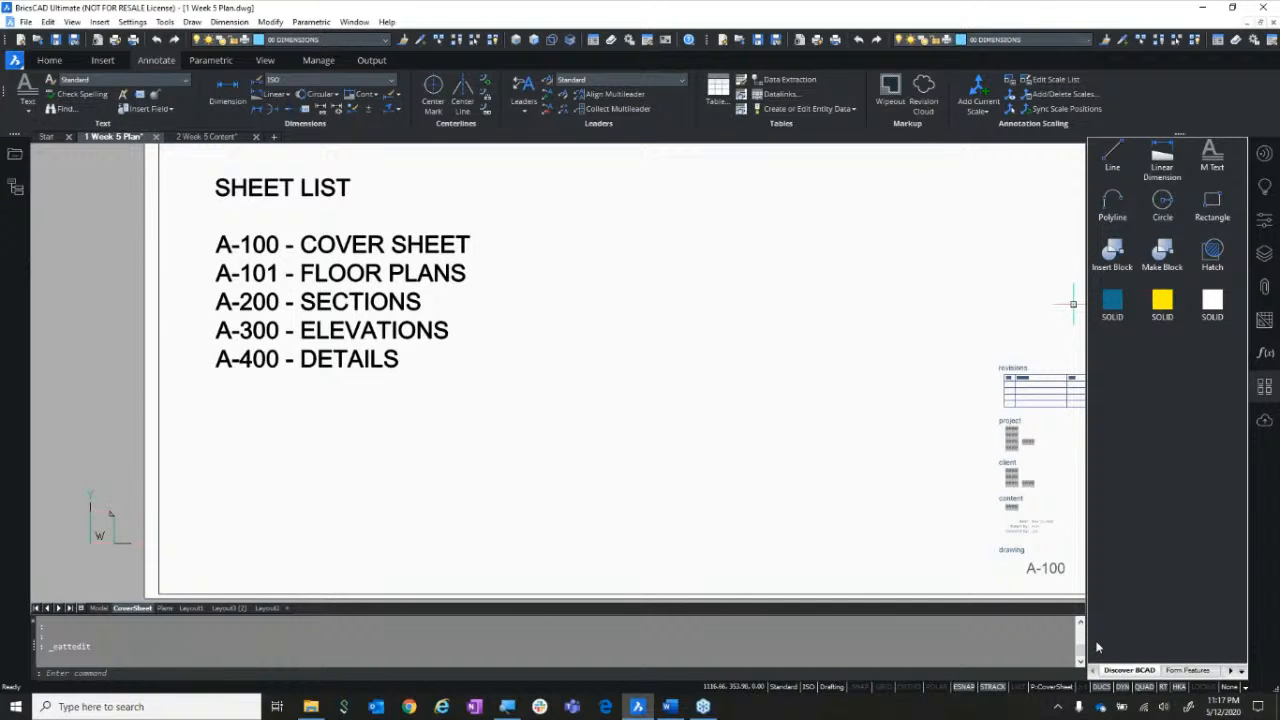
{"action": "left_click", "coordinate": [593, 40]}
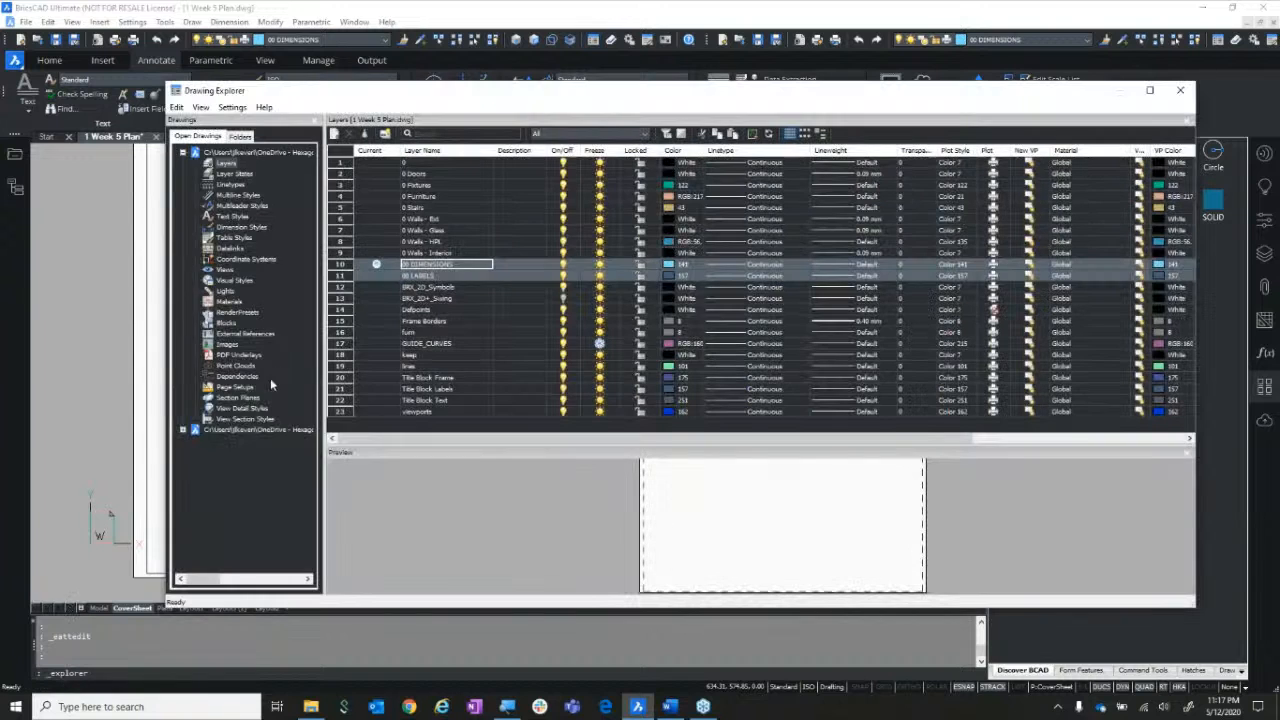
{"action": "left_click", "coordinate": [183, 431]}
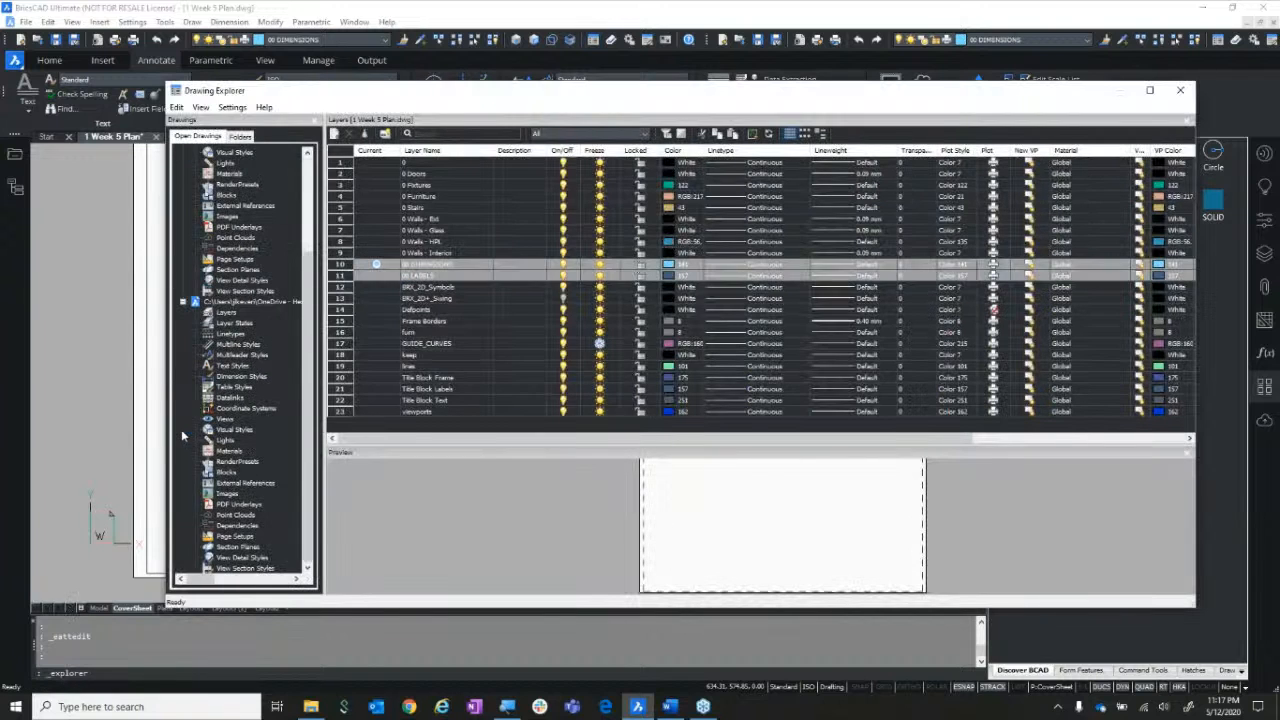
{"action": "left_click", "coordinate": [228, 473]}
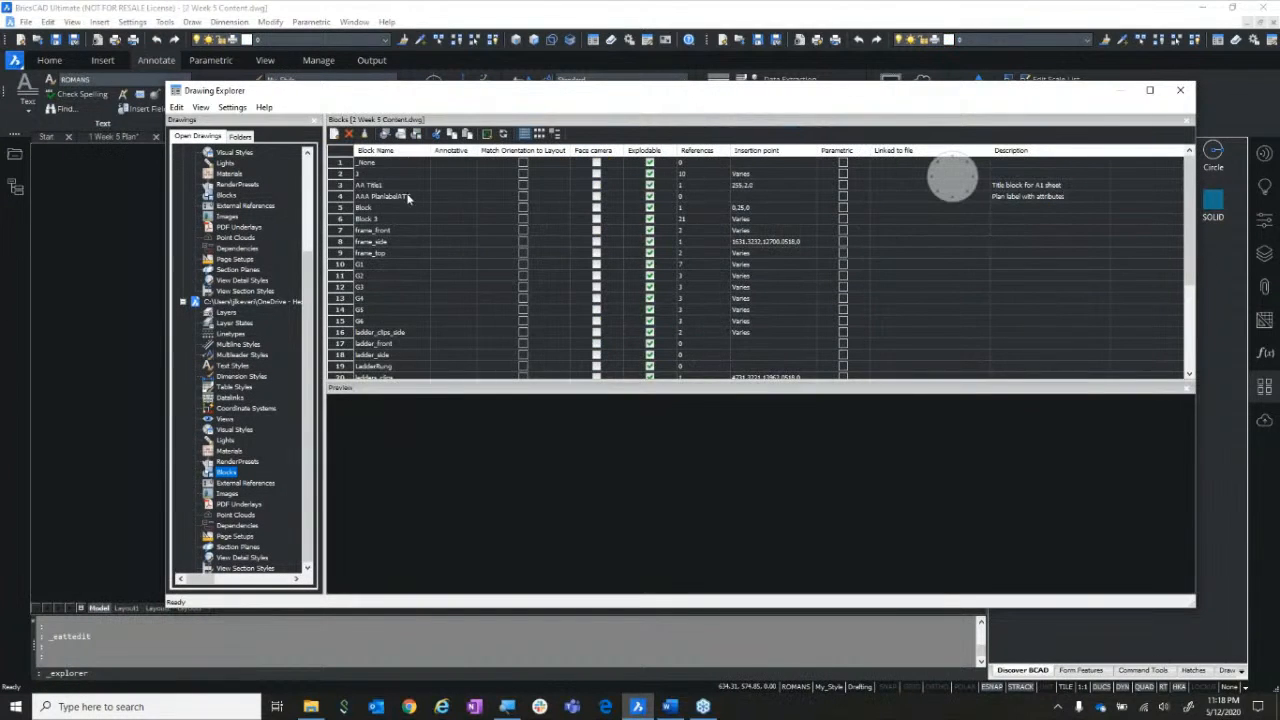
{"action": "left_click", "coordinate": [410, 186]}
{"action": "left_click", "coordinate": [410, 197], "text": "shift"}
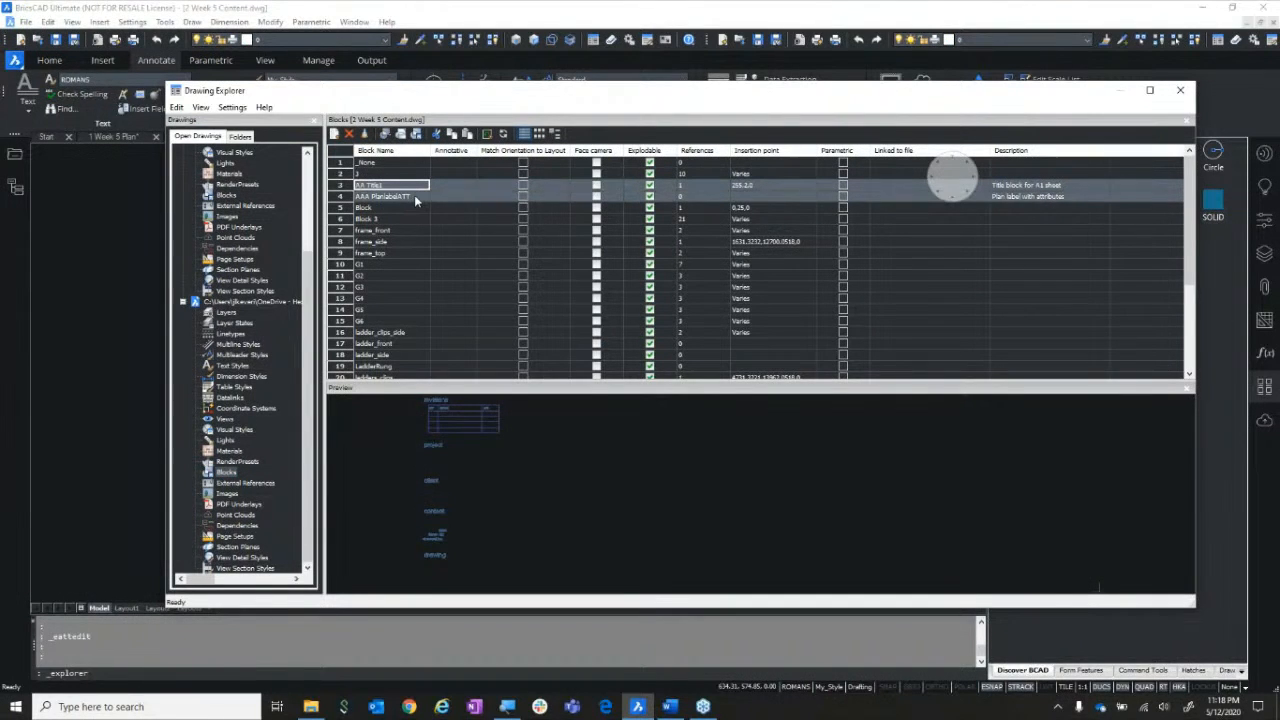
{"action": "right_click", "coordinate": [414, 196]}
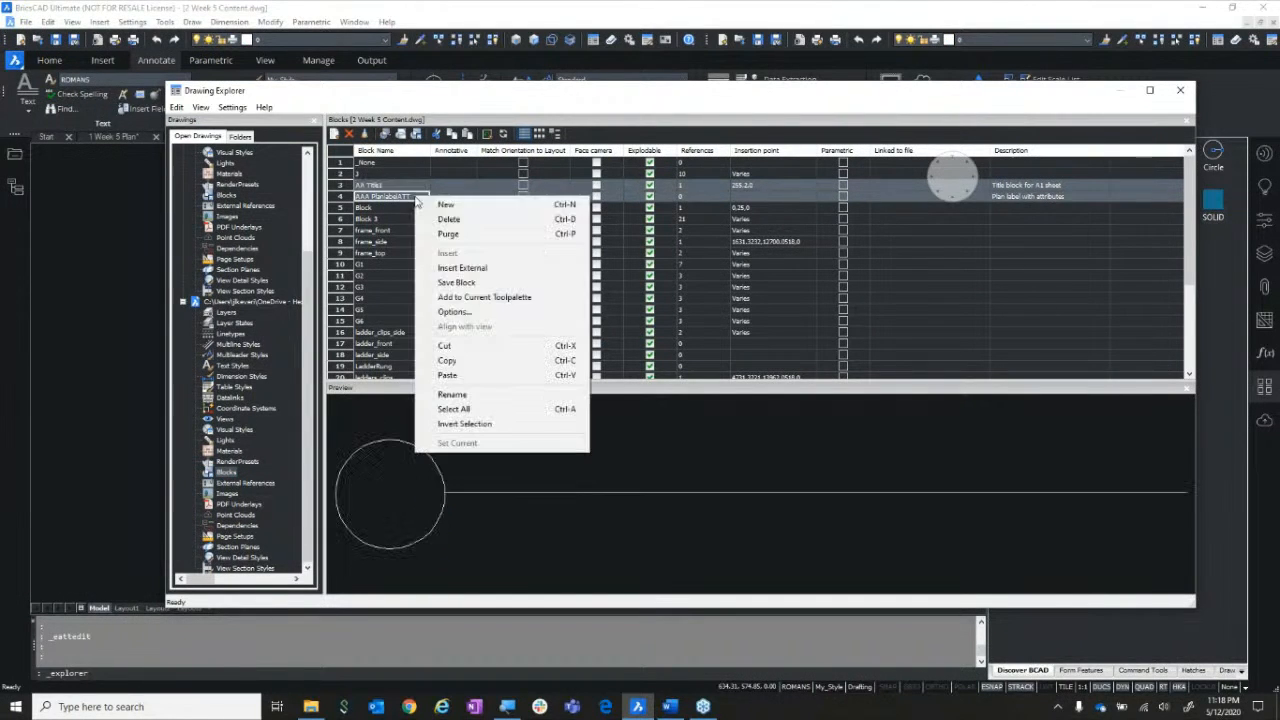
{"action": "left_click", "coordinate": [486, 298]}
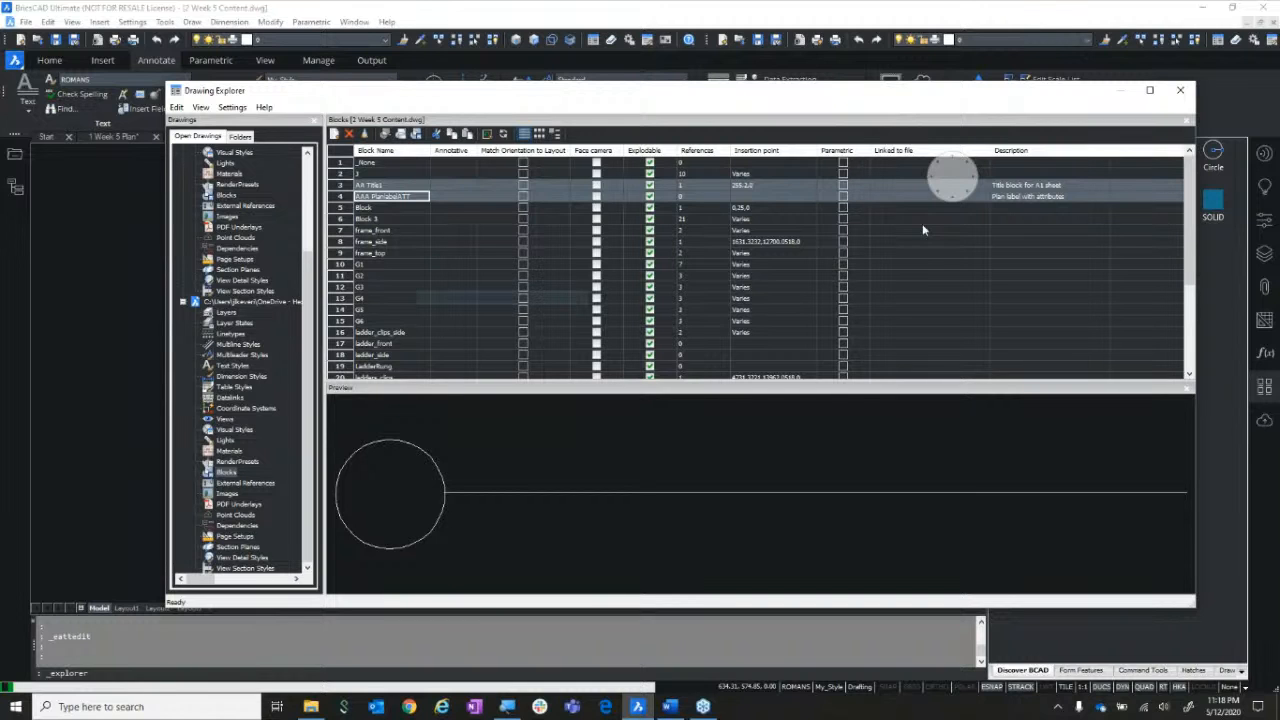
{"action": "left_click", "coordinate": [1180, 91]}
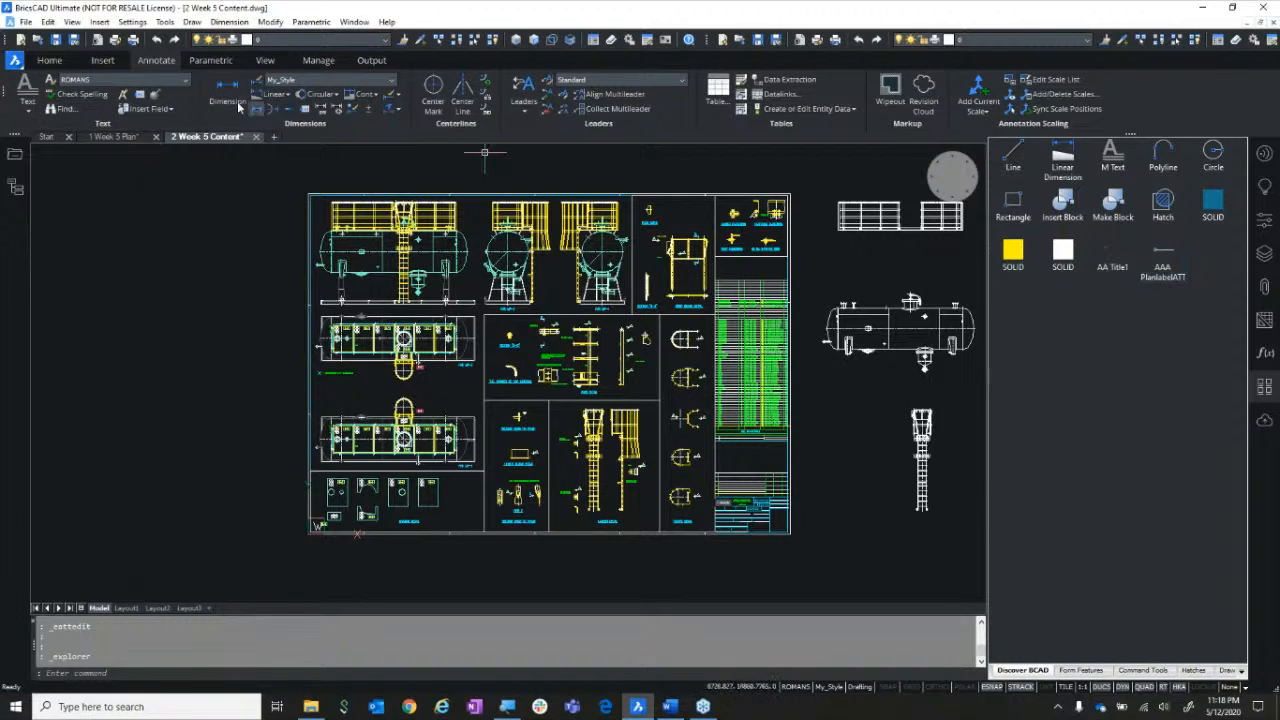
Return to 1 Week 5 Plan, examine the printer and paper size choices in the CoverSheet page setup, and preview the sheet as PDF
{"action": "left_click", "coordinate": [118, 137]}
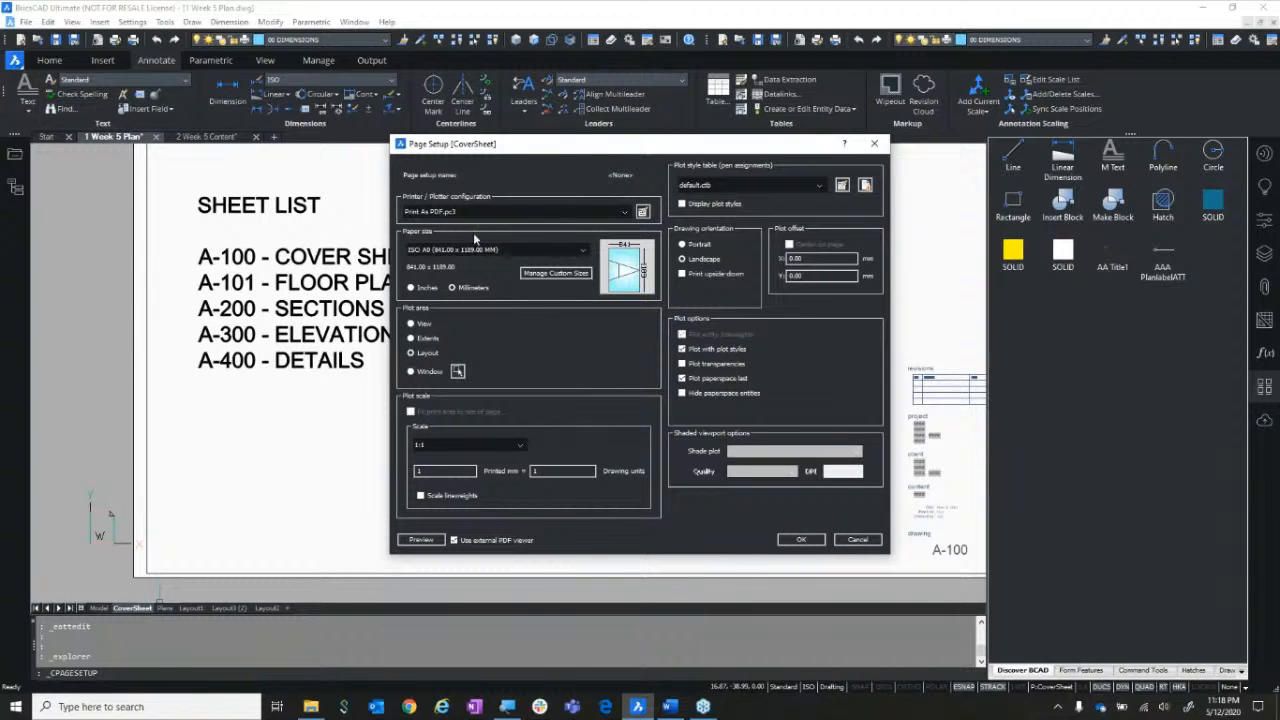
{"action": "left_click", "coordinate": [516, 213]}
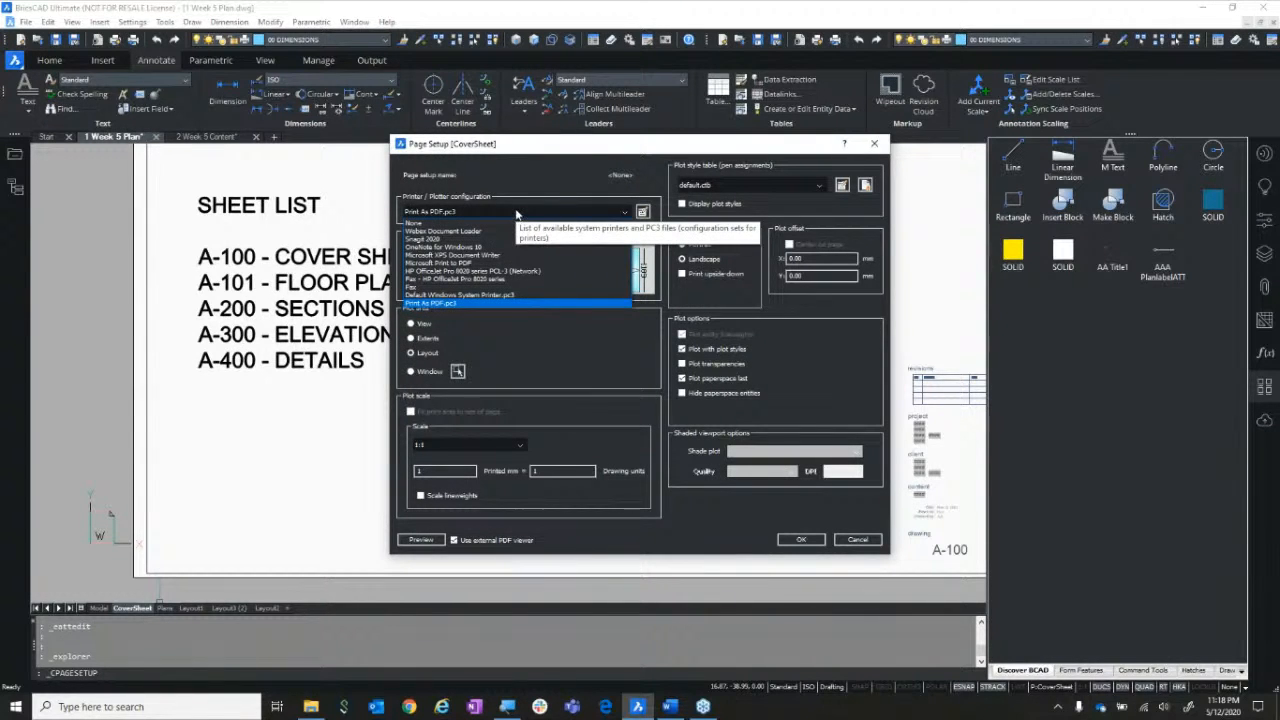
{"action": "left_click", "coordinate": [528, 210]}
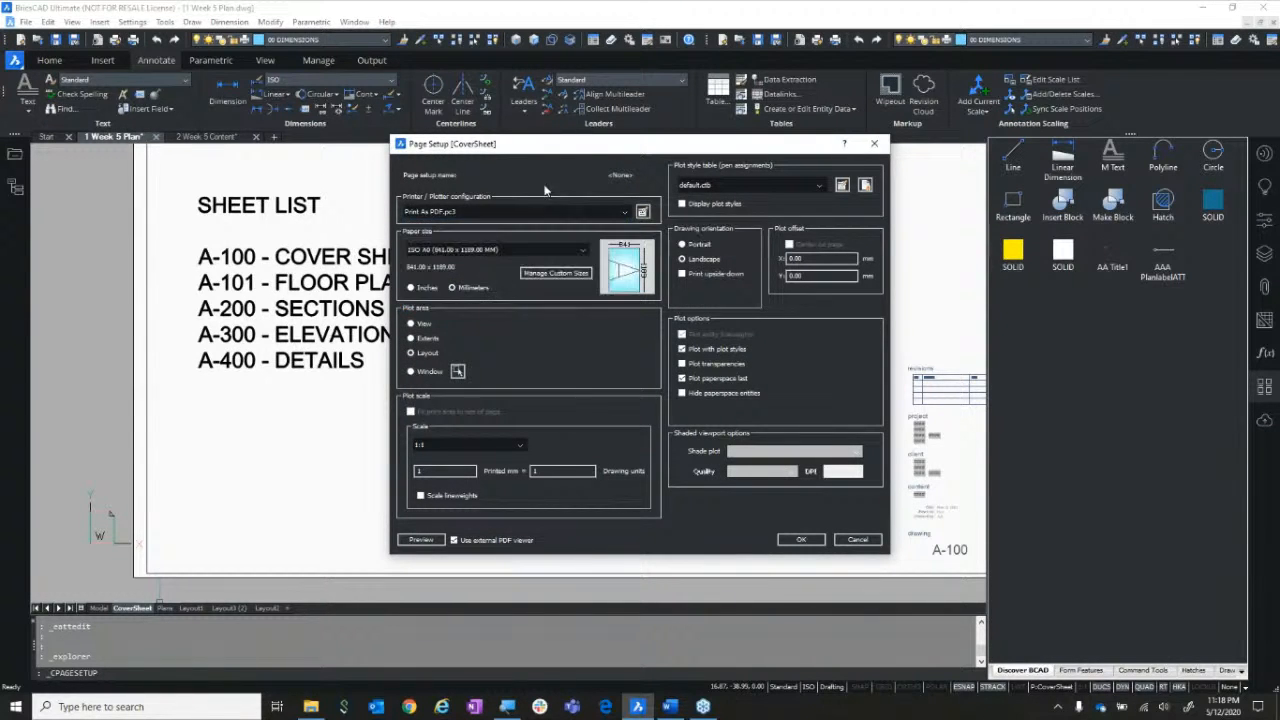
{"action": "left_click", "coordinate": [543, 257]}
{"action": "left_click", "coordinate": [543, 242]}
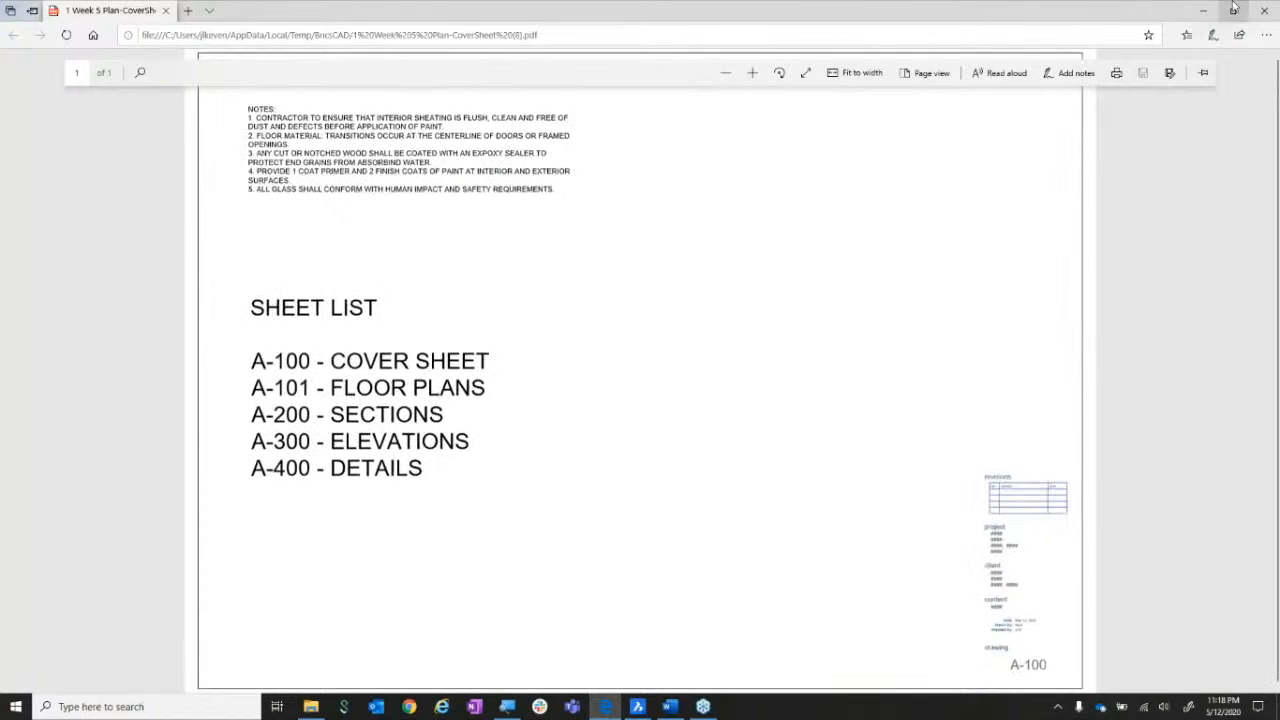
{"action": "left_click", "coordinate": [1266, 11]}
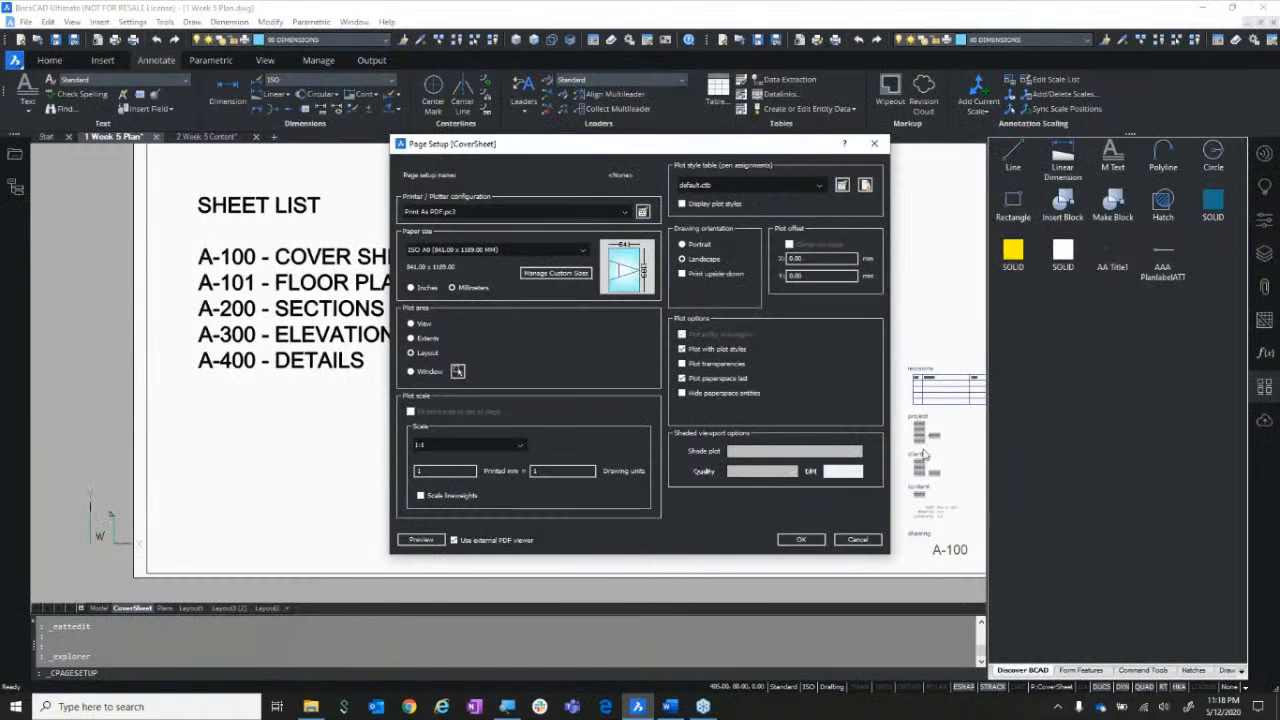
{"action": "left_click", "coordinate": [857, 539]}
Start publishing the drawing and remove Layout1, Layout3 (2) and Layout2 from the sheet list
{"action": "left_click", "coordinate": [15, 62]}
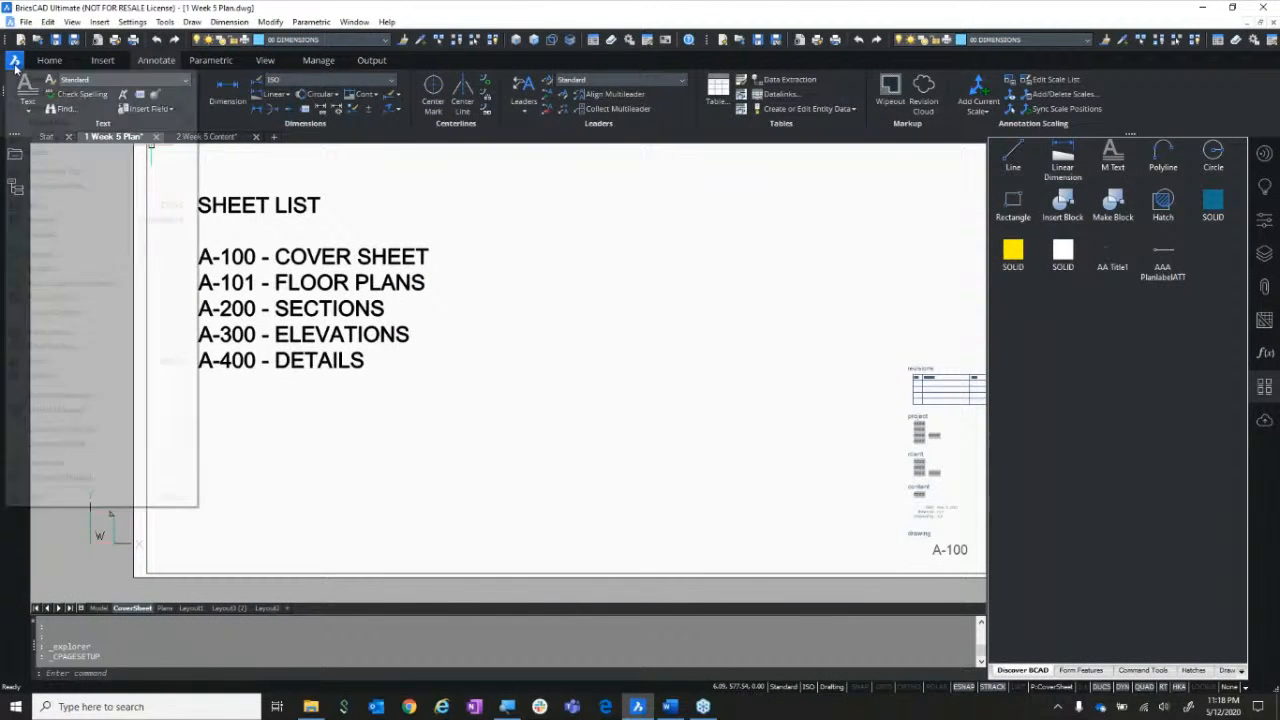
{"action": "left_click", "coordinate": [40, 376]}
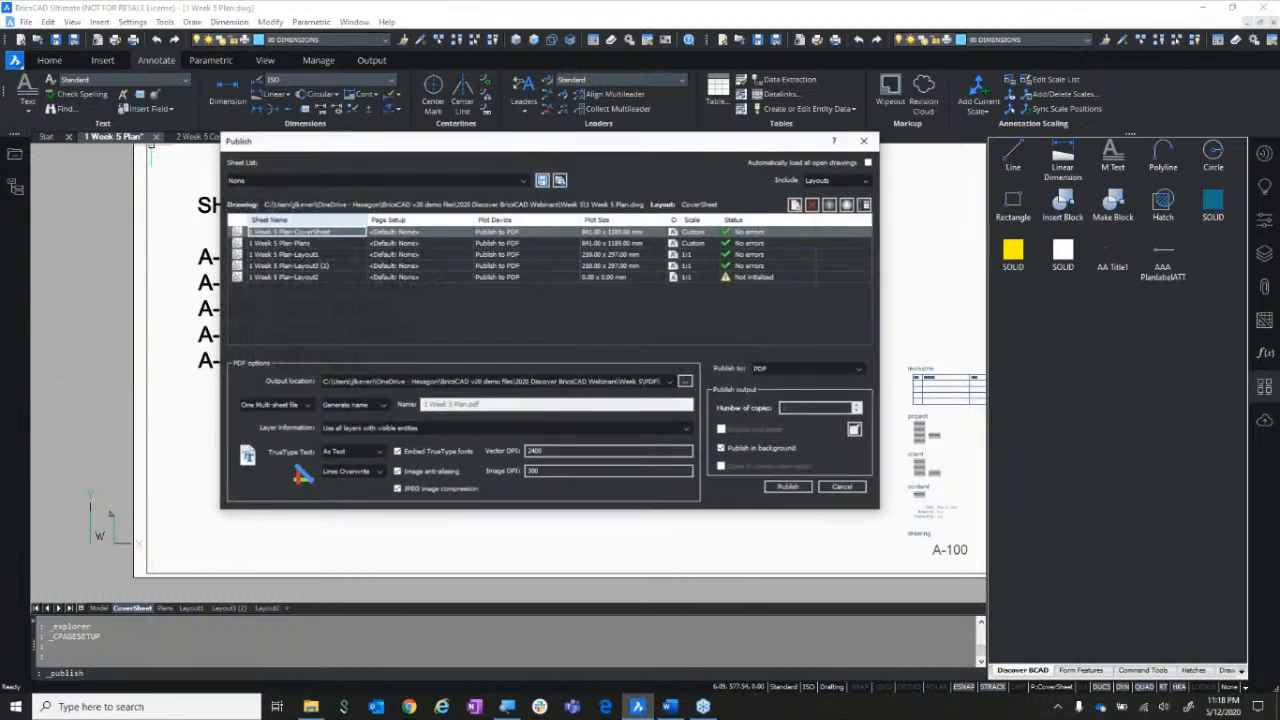
{"action": "left_click", "coordinate": [326, 277]}
{"action": "left_click", "coordinate": [328, 254], "text": "shift"}
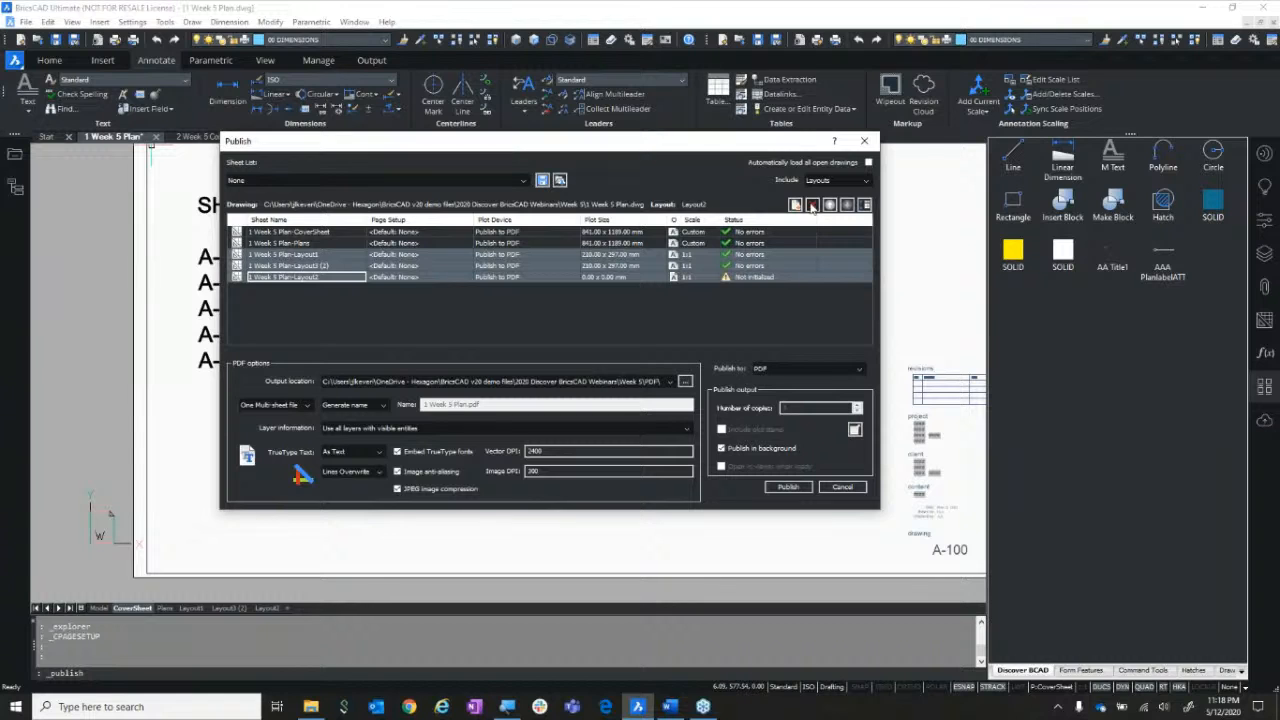
{"action": "left_click", "coordinate": [811, 205]}
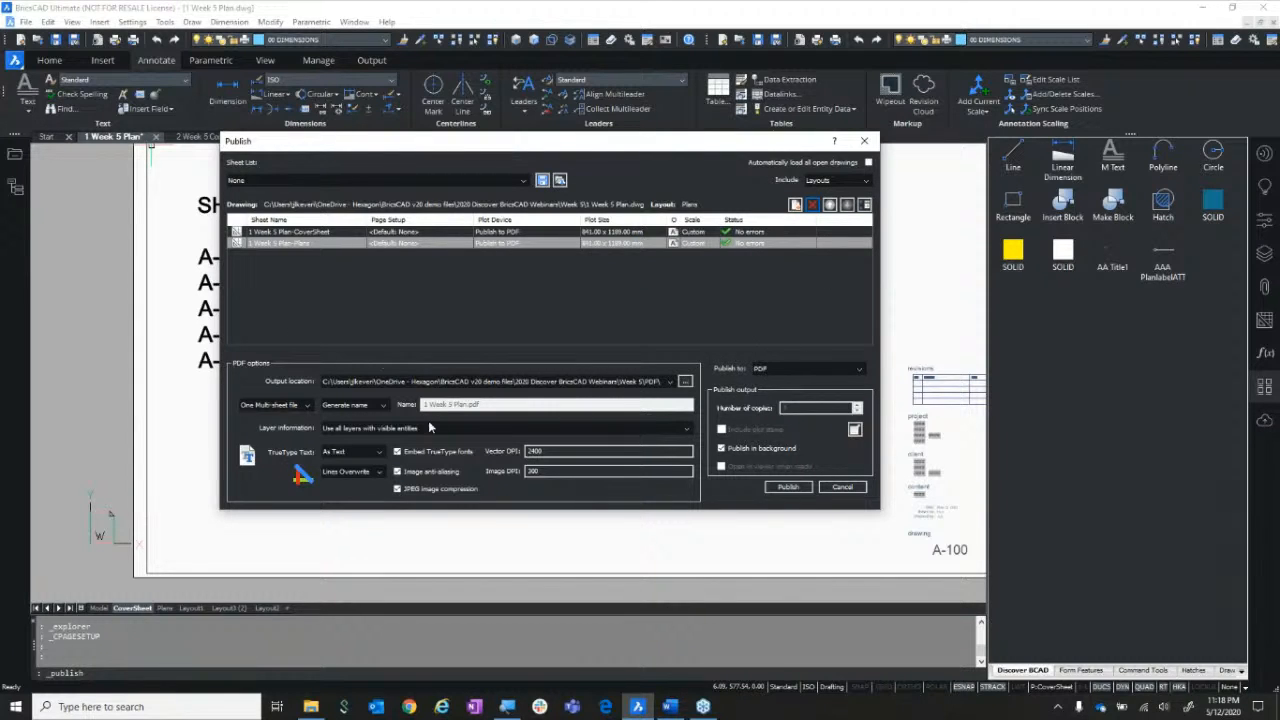
Publish the cover sheet and plans to a multi-sheet PDF without saving the sheet list, and open 1 Week 5 Plan.pdf
{"action": "left_click", "coordinate": [788, 487]}
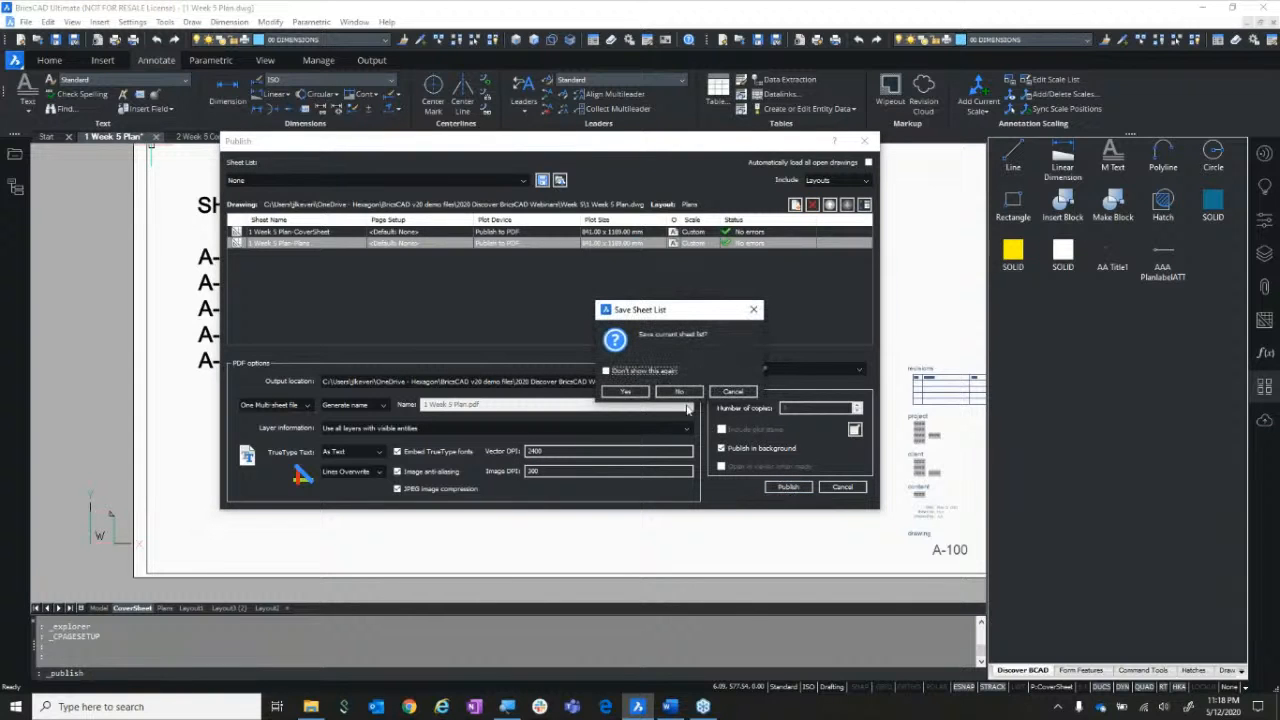
{"action": "left_click", "coordinate": [682, 392]}
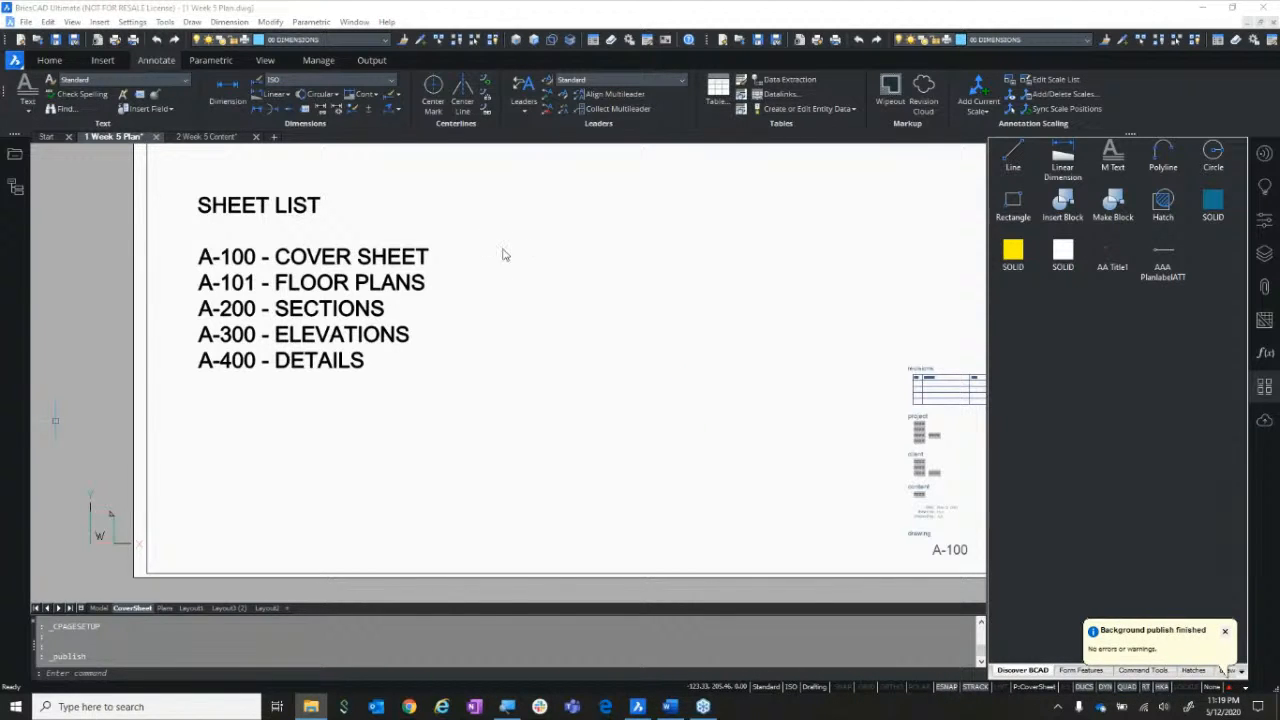
{"action": "double_click", "coordinate": [228, 298]}
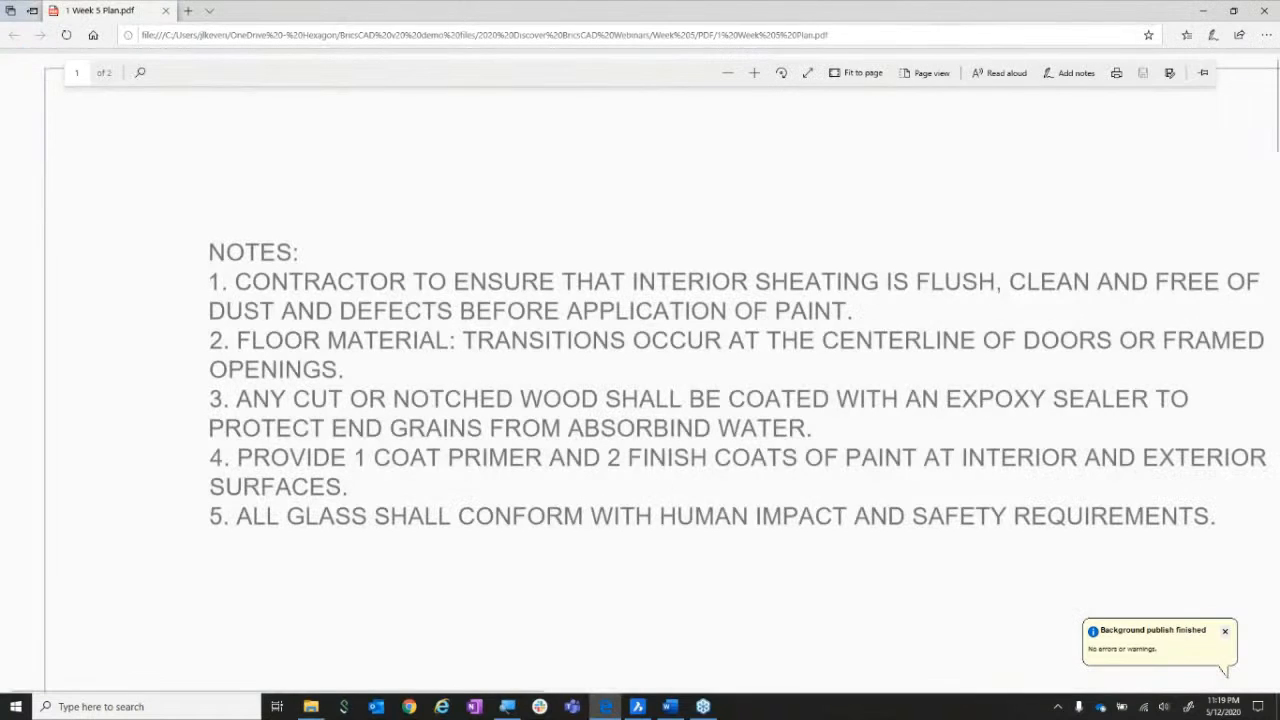
Review both sheets of the published PDF at full-page view, then close it
{"action": "left_click", "coordinate": [856, 73]}
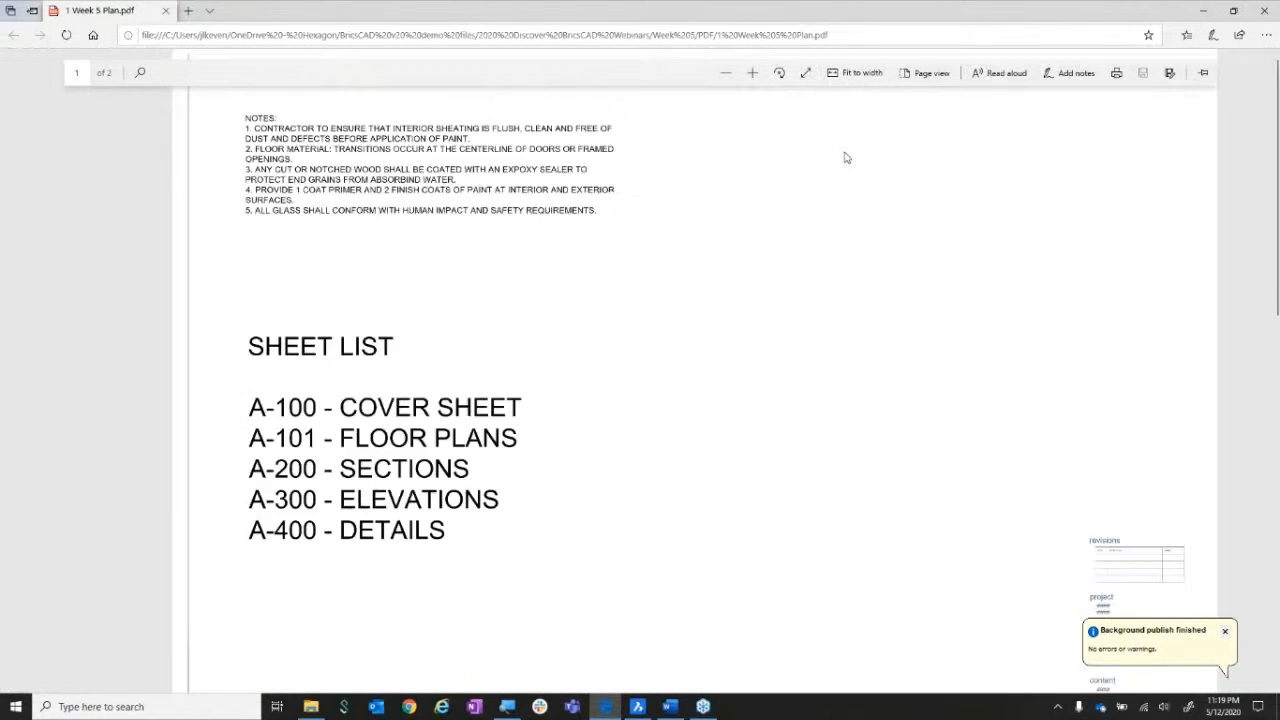
{"action": "scroll", "coordinate": [844, 157], "scroll_direction": "down", "scroll_amount": 6}
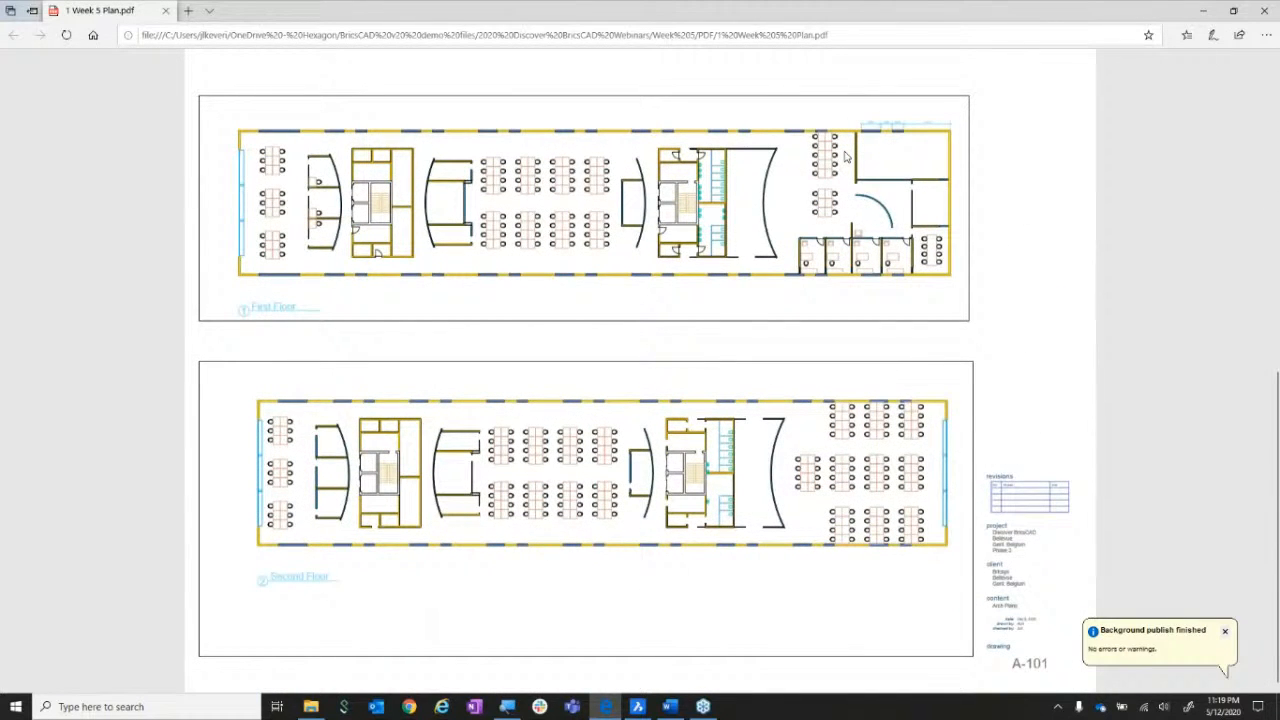
{"action": "left_click", "coordinate": [1264, 10]}
Switch the drawing to model space and hide the tool palettes
{"action": "left_click", "coordinate": [99, 607]}
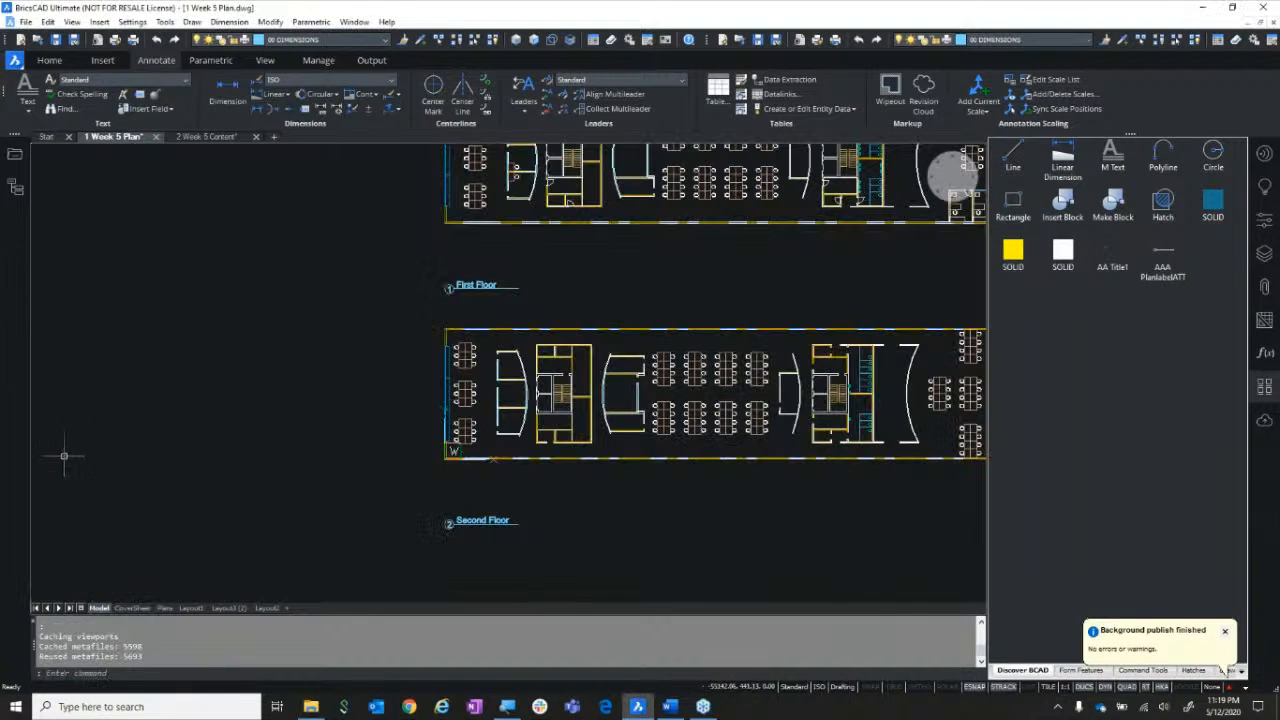
{"action": "scroll", "coordinate": [622, 283], "scroll_direction": "down", "scroll_amount": 2}
{"action": "scroll", "coordinate": [780, 230], "scroll_direction": "up", "scroll_amount": 3}
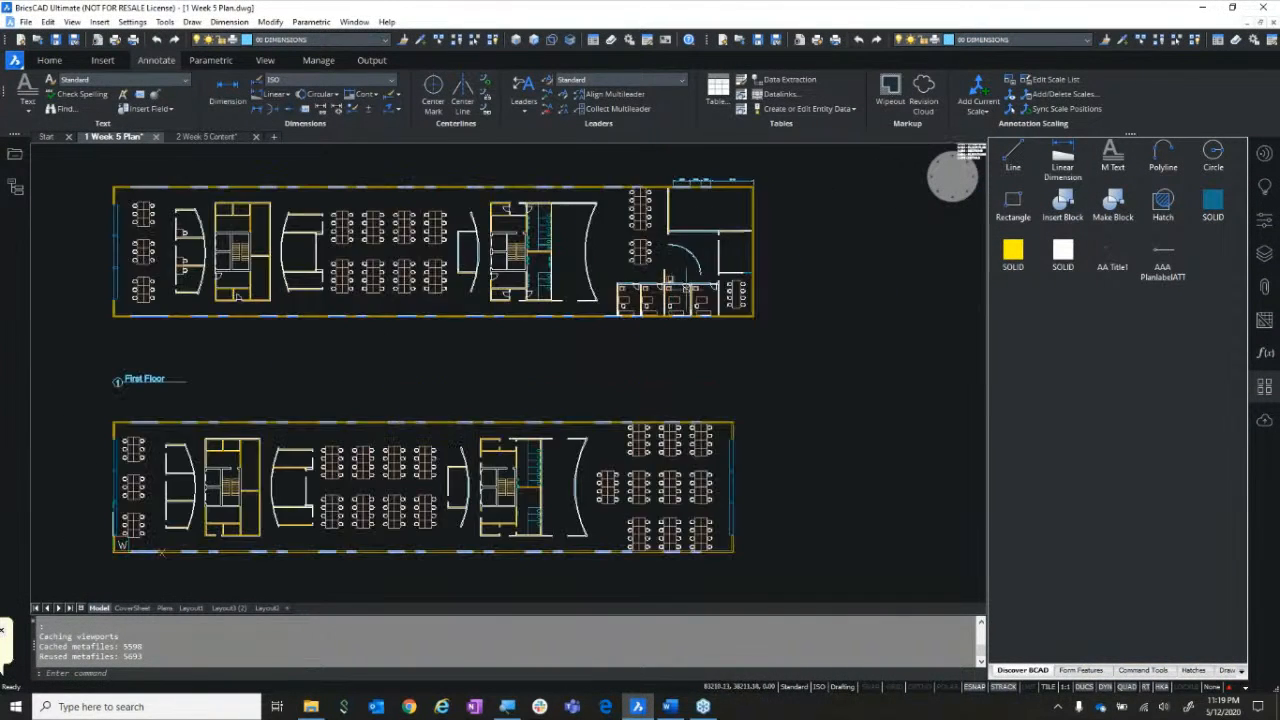
{"action": "left_click", "coordinate": [1264, 388]}
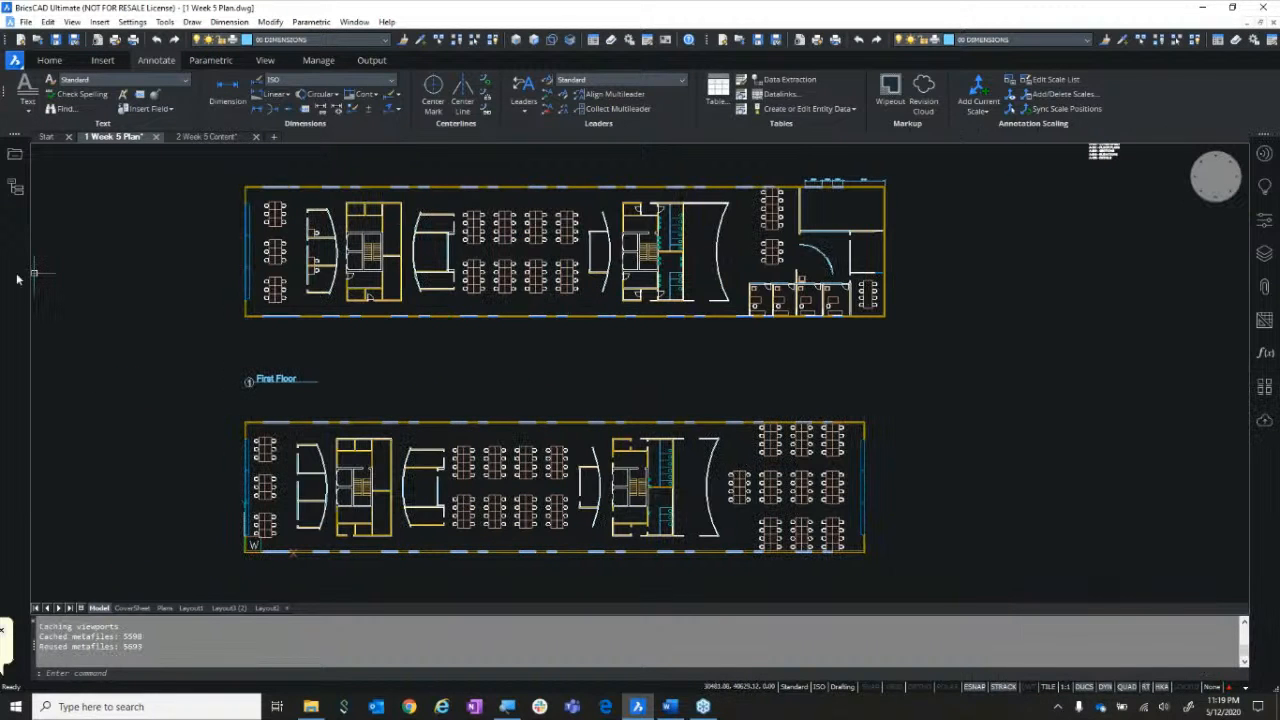
Turn off entity snaps and begin a guided copy of the armchair outside the First Floor offices, framing it with the adjoining office wall
{"action": "scroll", "coordinate": [770, 255], "scroll_direction": "up", "scroll_amount": 5}
{"action": "middle_click_drag", "start_coordinate": [797, 265], "coordinate": [507, 350]}
{"action": "scroll", "coordinate": [507, 355], "scroll_direction": "up", "scroll_amount": 2}
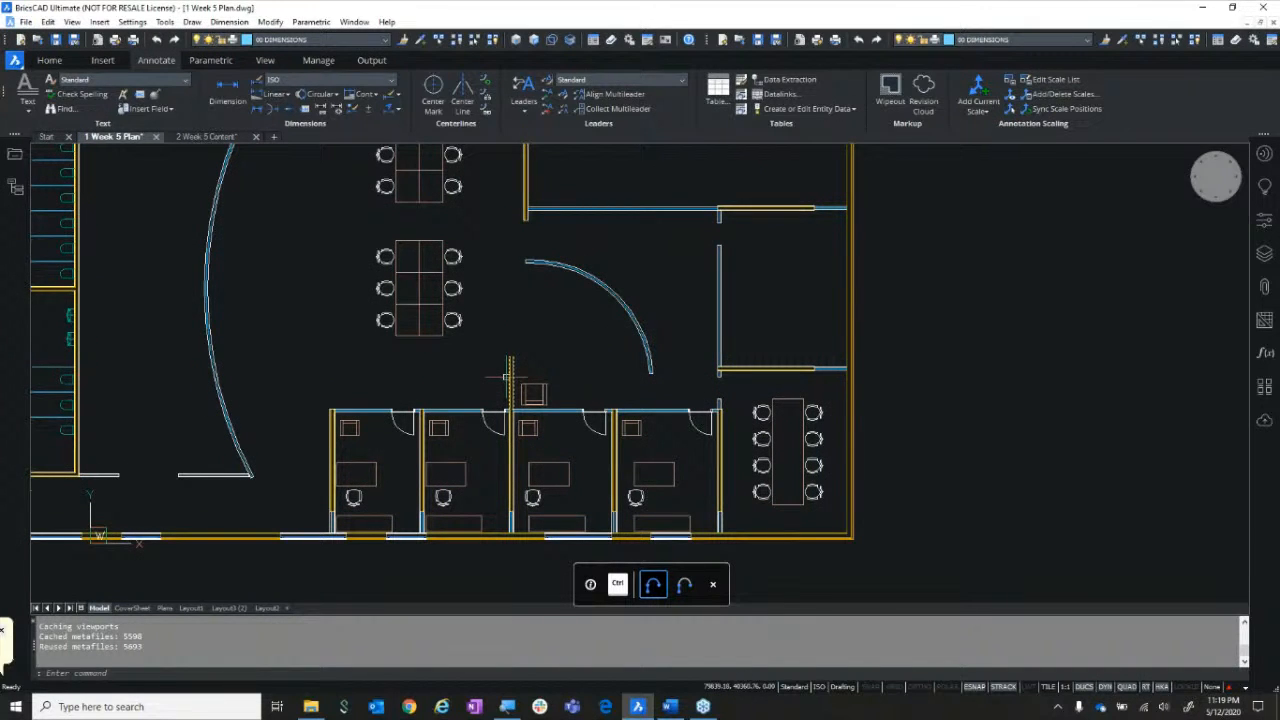
{"action": "scroll", "coordinate": [507, 377], "scroll_direction": "up", "scroll_amount": 2}
{"action": "key", "text": "Escape"}
{"action": "key", "text": "F3"}
{"action": "left_click", "coordinate": [49, 60]}
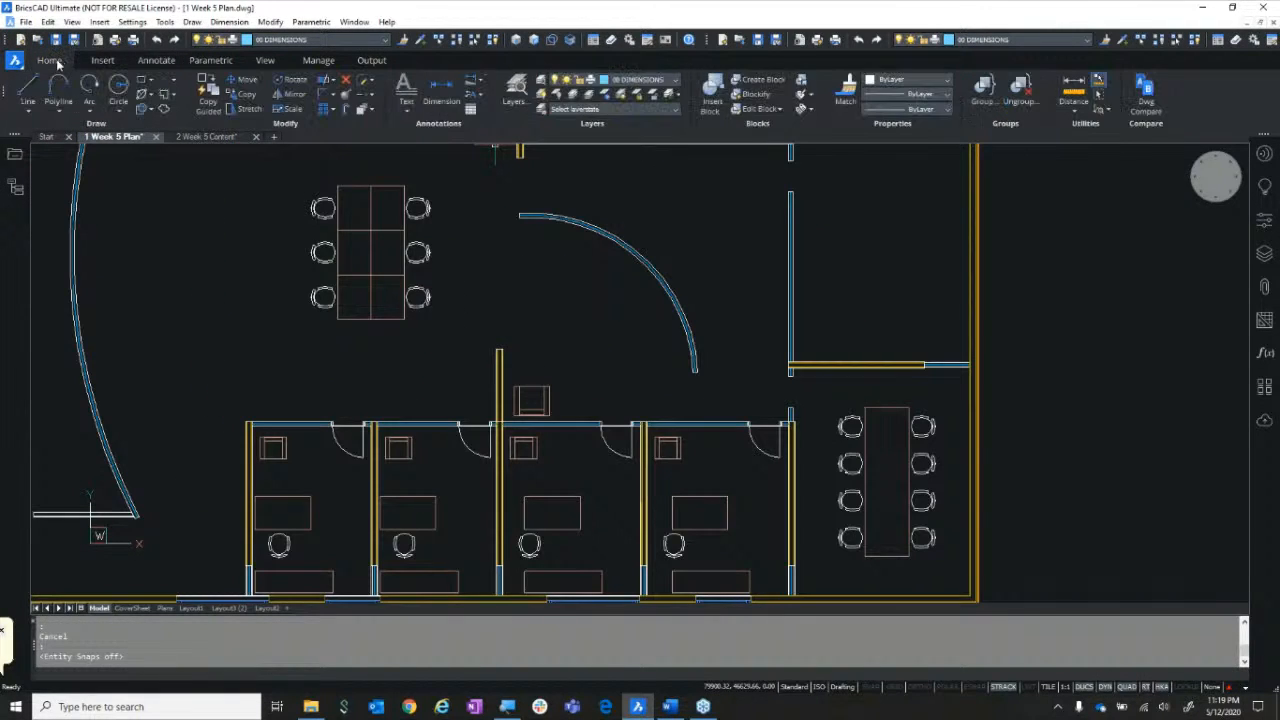
{"action": "left_click", "coordinate": [207, 104]}
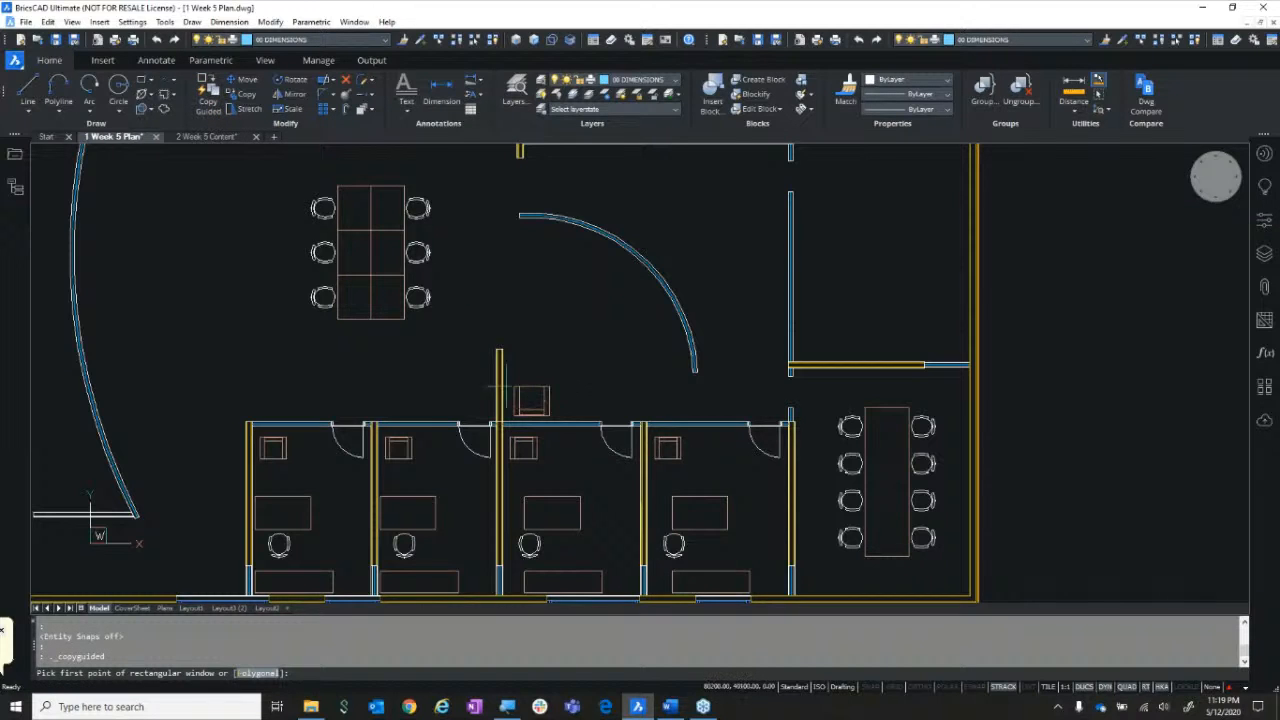
{"action": "scroll", "coordinate": [502, 392], "scroll_direction": "up", "scroll_amount": 2}
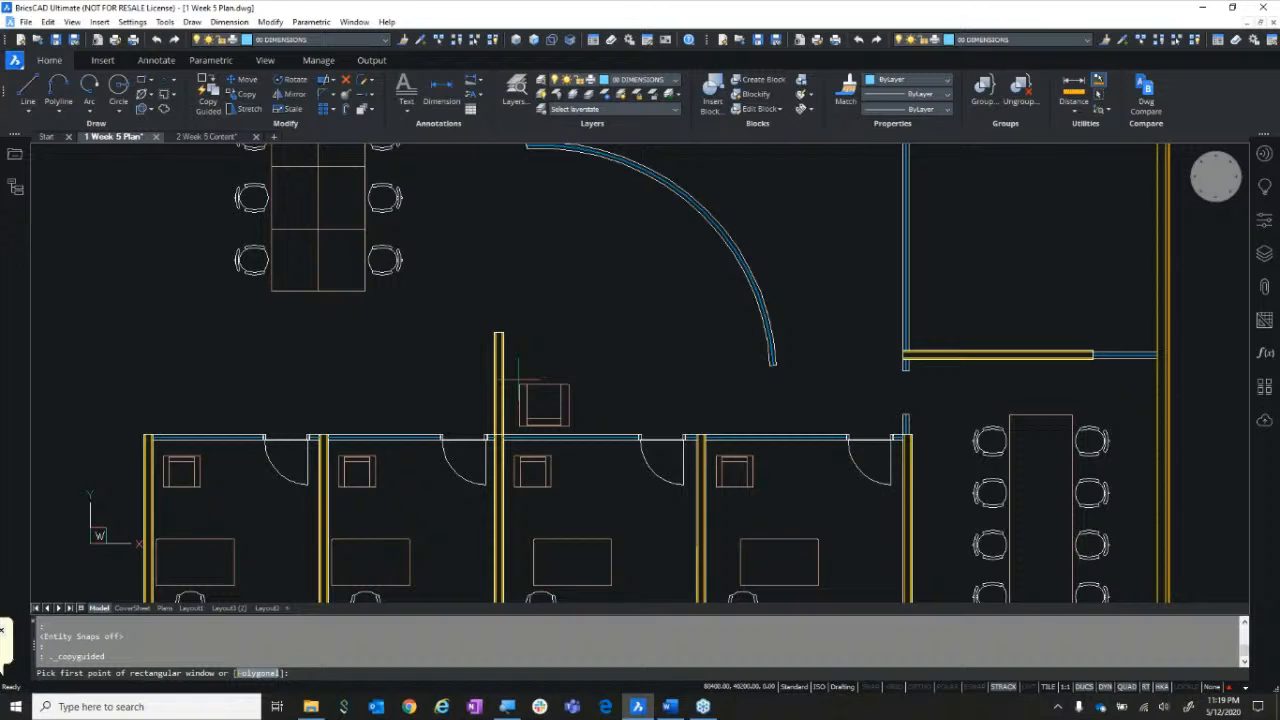
{"action": "left_click", "coordinate": [518, 378]}
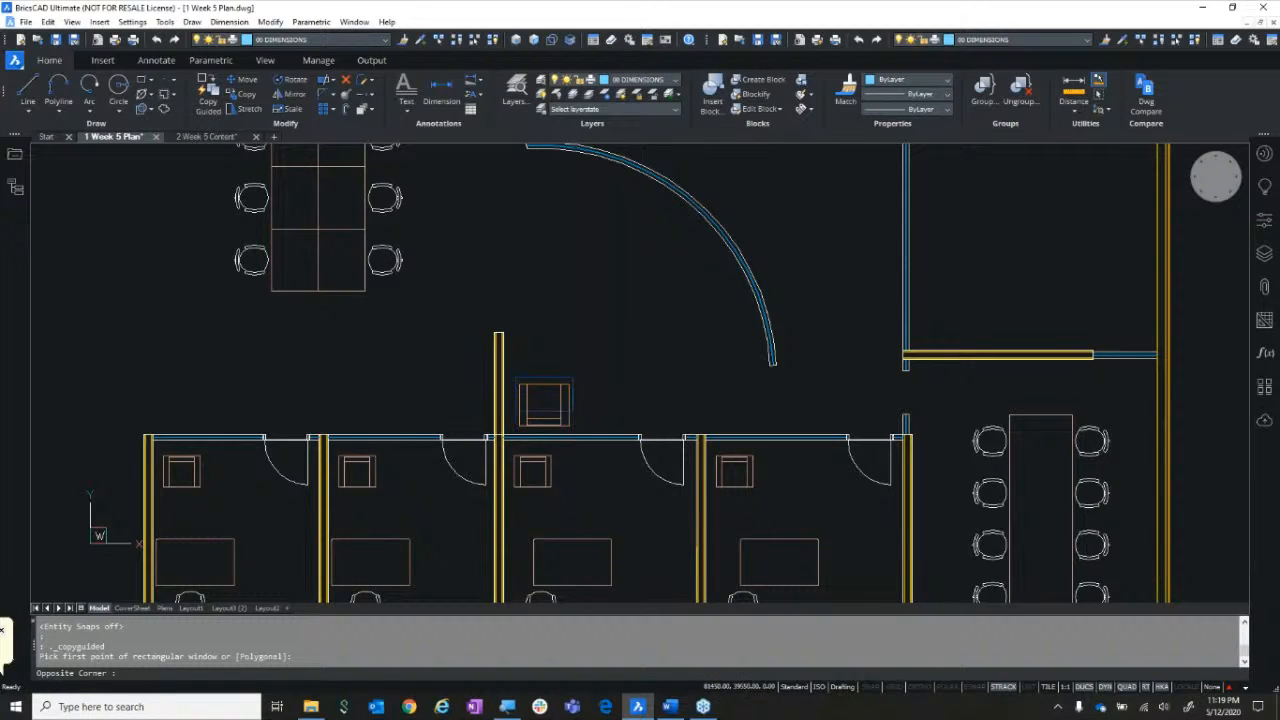
{"action": "left_click", "coordinate": [575, 446]}
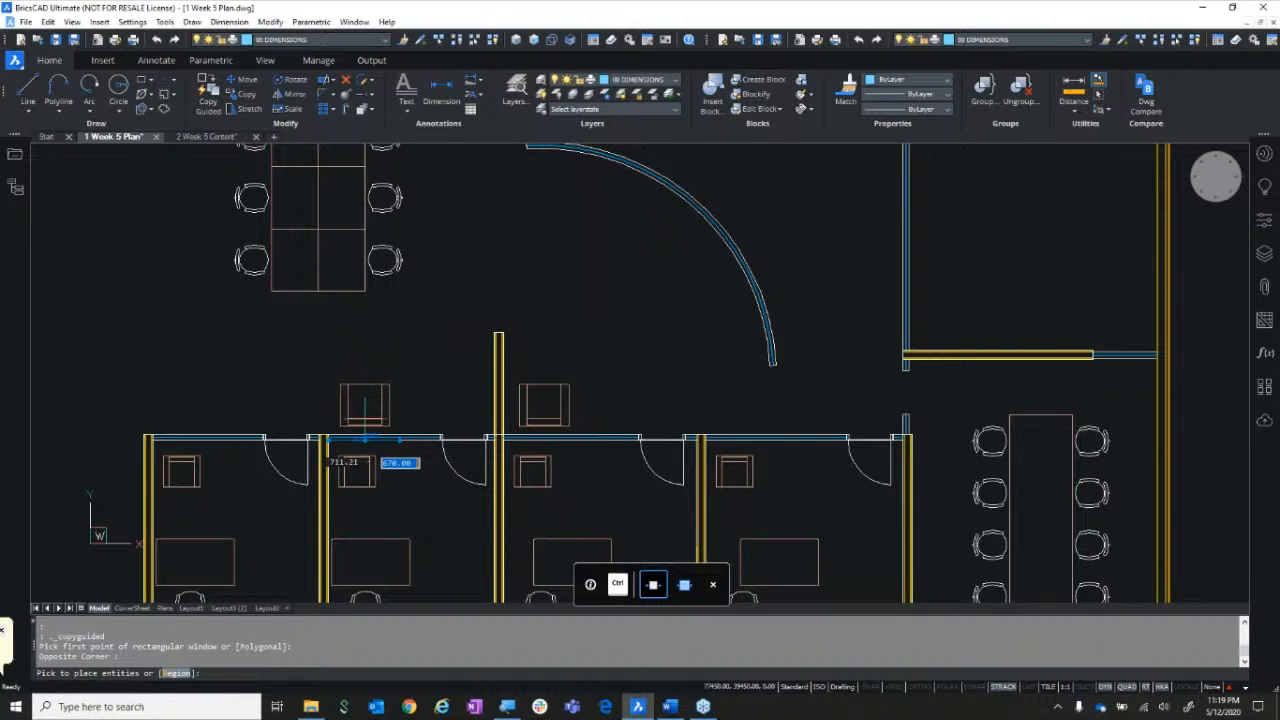
Place armchair copies outside the second office, along the glass wall inside the neighbouring room, and on the curved wall's outer side, then finish copying
{"action": "scroll", "coordinate": [364, 410], "scroll_direction": "up", "scroll_amount": 2}
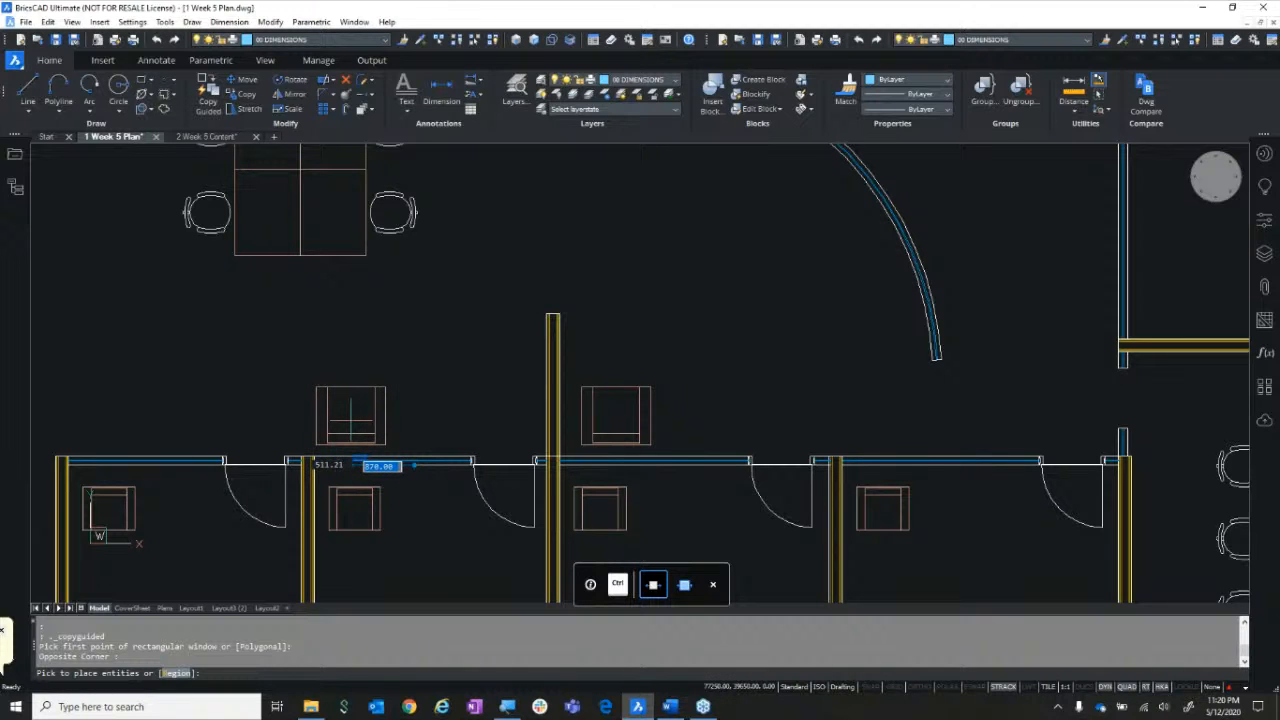
{"action": "scroll", "coordinate": [405, 332], "scroll_direction": "up", "scroll_amount": 2}
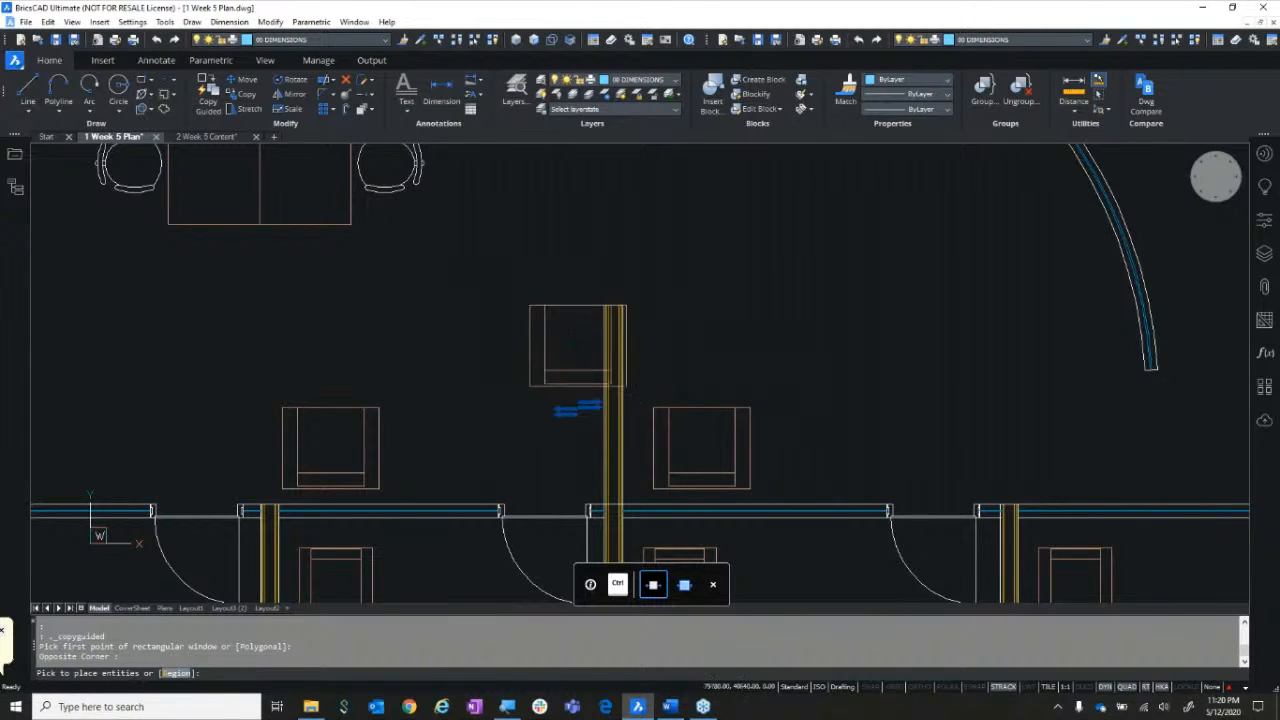
{"action": "scroll", "coordinate": [616, 360], "scroll_direction": "down", "scroll_amount": 4}
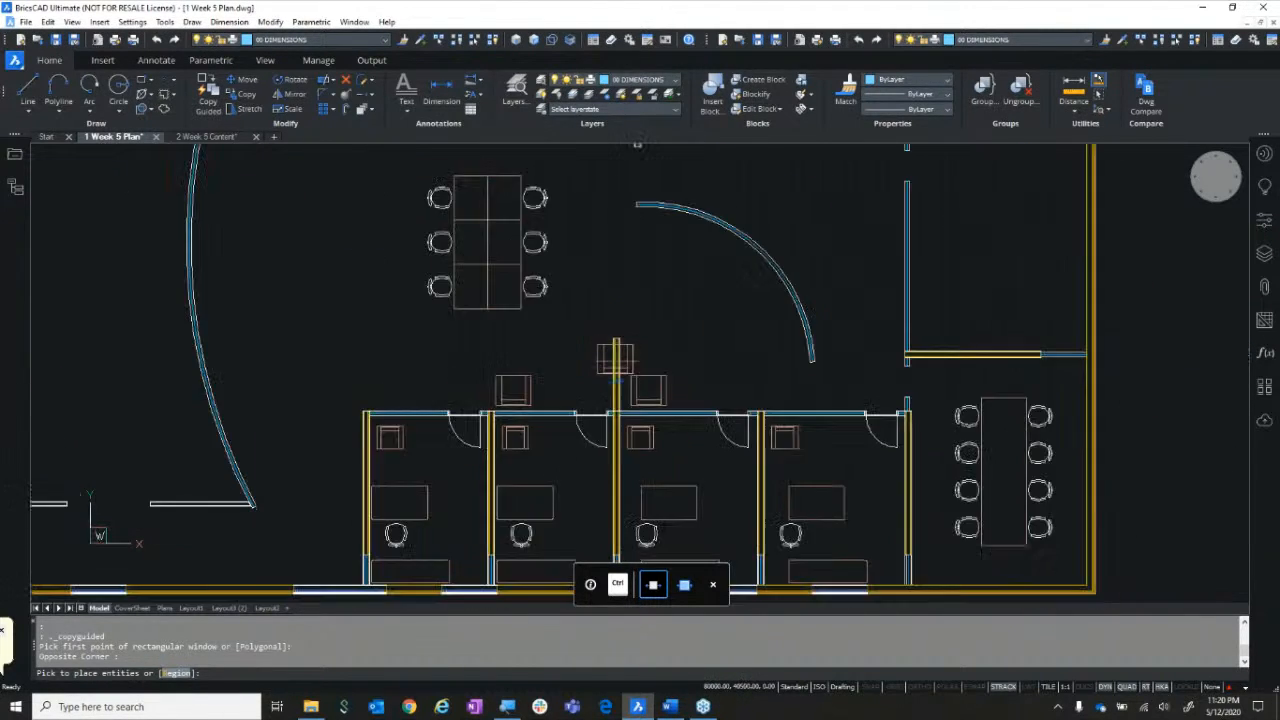
{"action": "scroll", "coordinate": [943, 317], "scroll_direction": "up", "scroll_amount": 2}
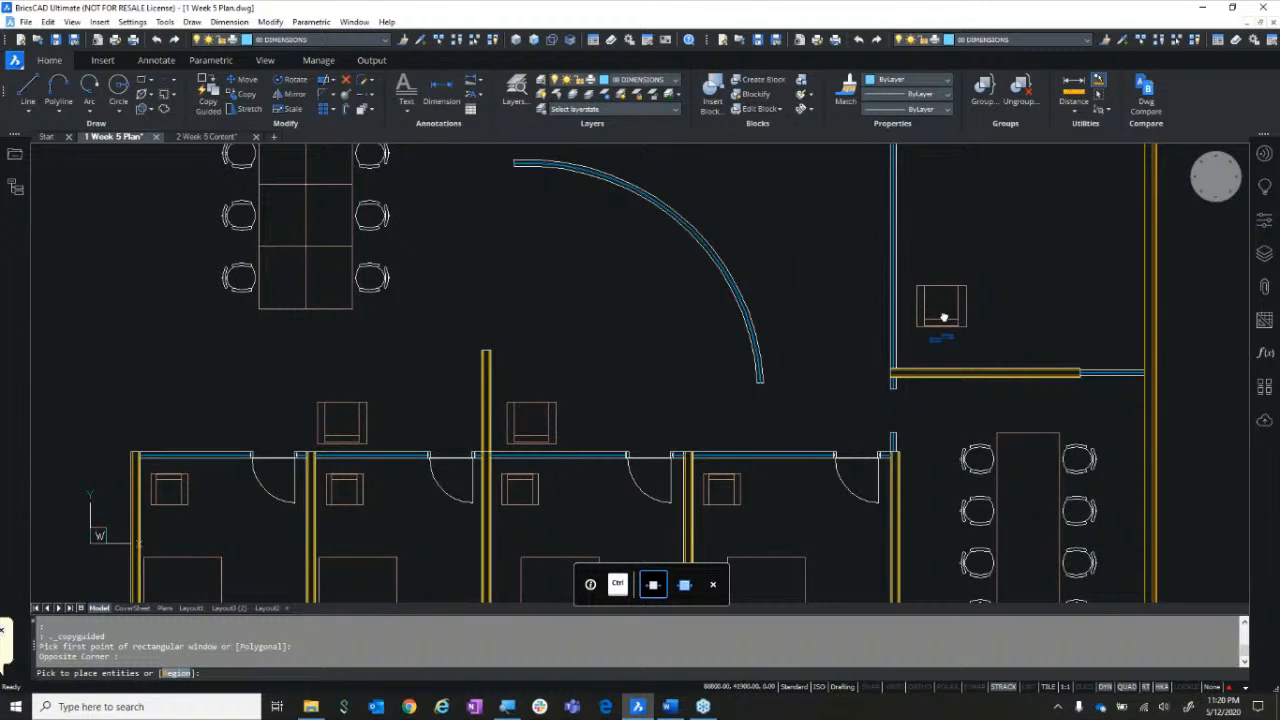
{"action": "scroll", "coordinate": [943, 317], "scroll_direction": "down", "scroll_amount": 1}
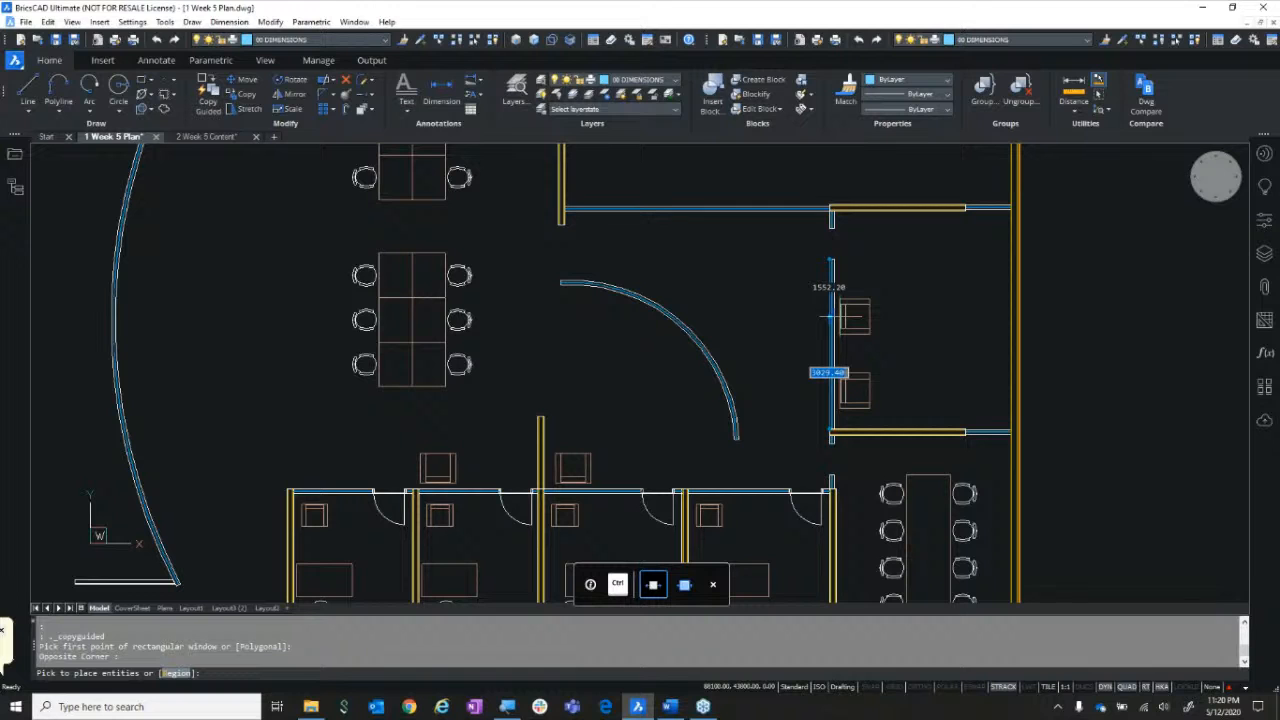
{"action": "left_click", "coordinate": [841, 317]}
{"action": "left_click", "coordinate": [739, 400]}
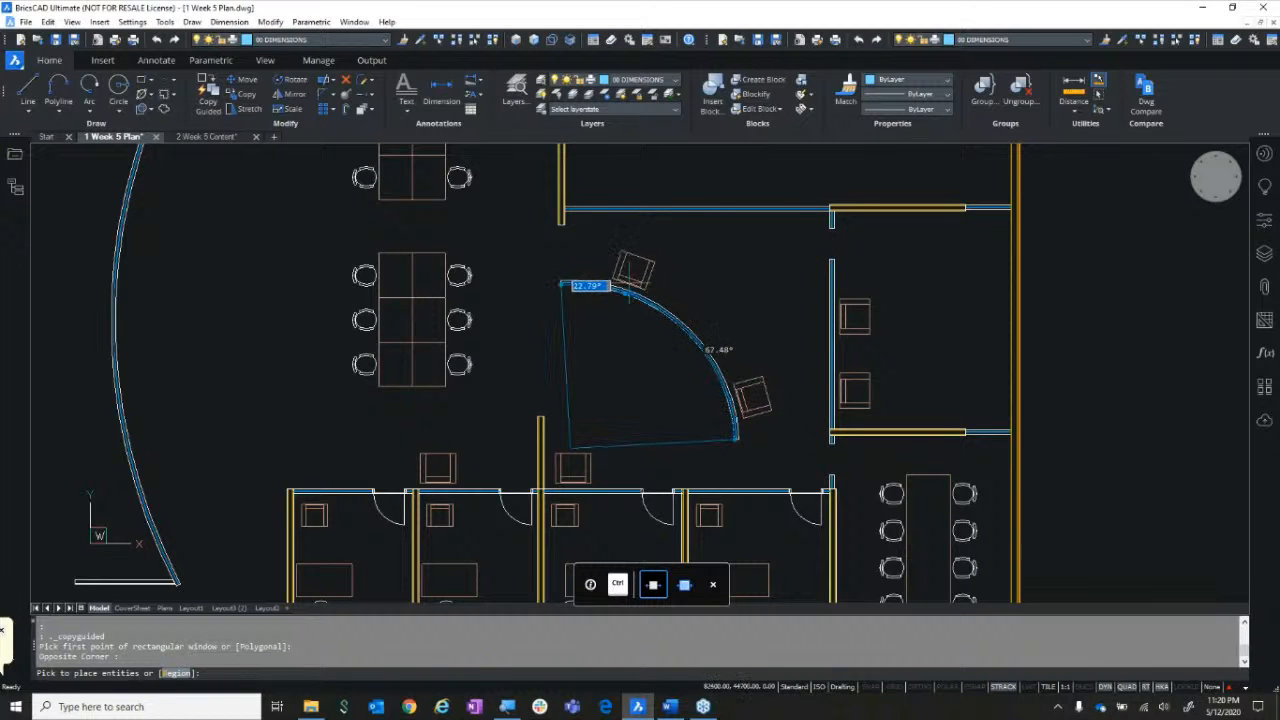
{"action": "left_click", "coordinate": [628, 267]}
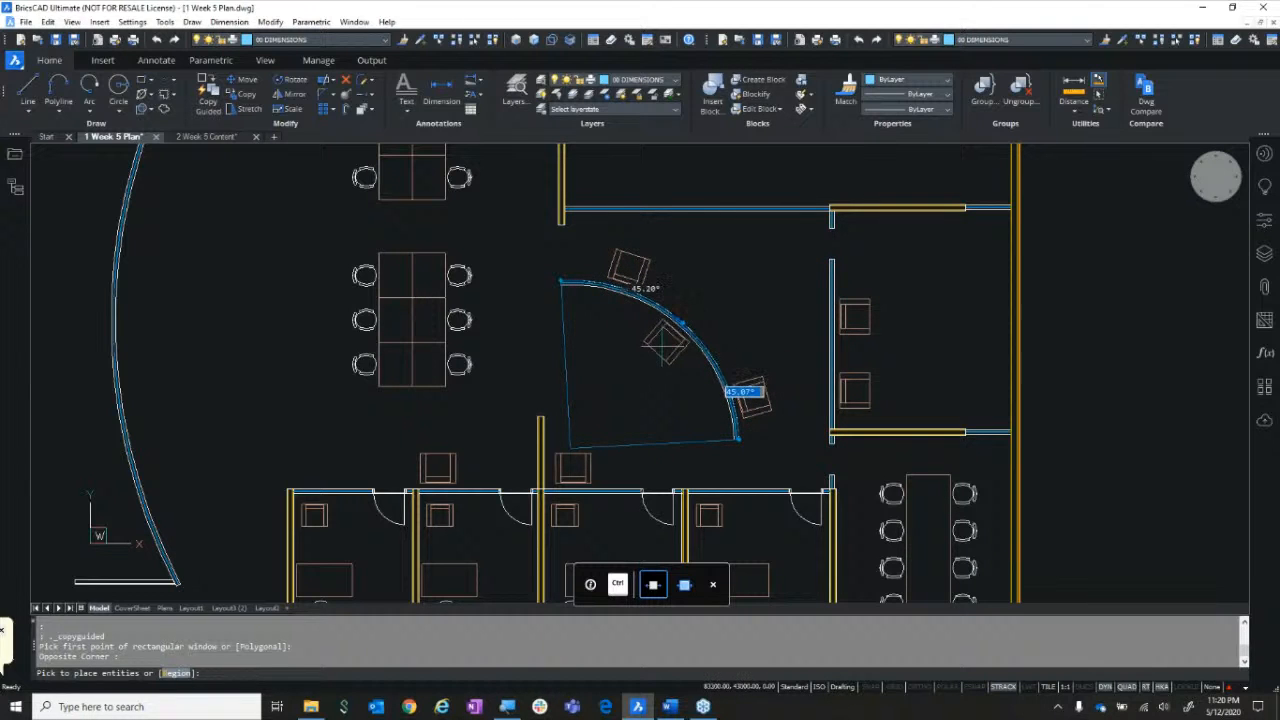
{"action": "key", "text": "Return"}
{"action": "scroll", "coordinate": [661, 346], "scroll_direction": "down", "scroll_amount": 5}
{"action": "left_click_drag", "start_coordinate": [443, 364], "coordinate": [731, 374]}
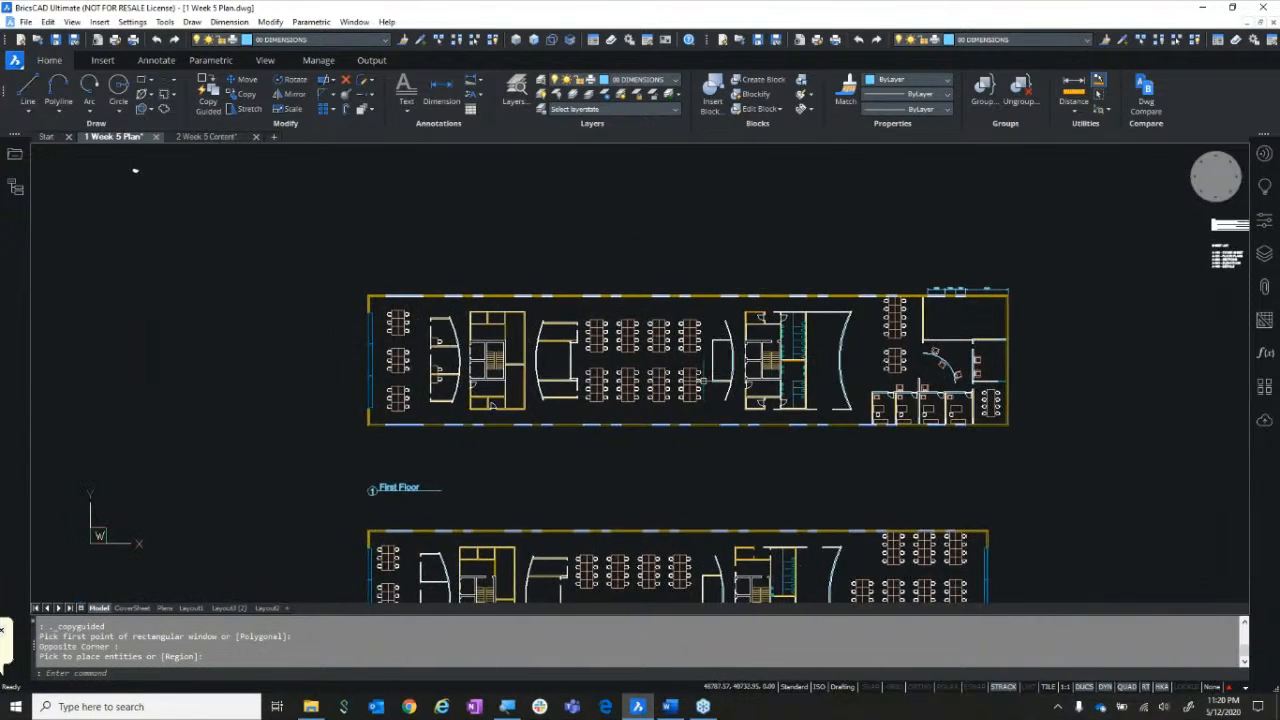
{"action": "scroll", "coordinate": [703, 380], "scroll_direction": "up", "scroll_amount": 4}
{"action": "scroll", "coordinate": [620, 404], "scroll_direction": "up", "scroll_amount": 1}
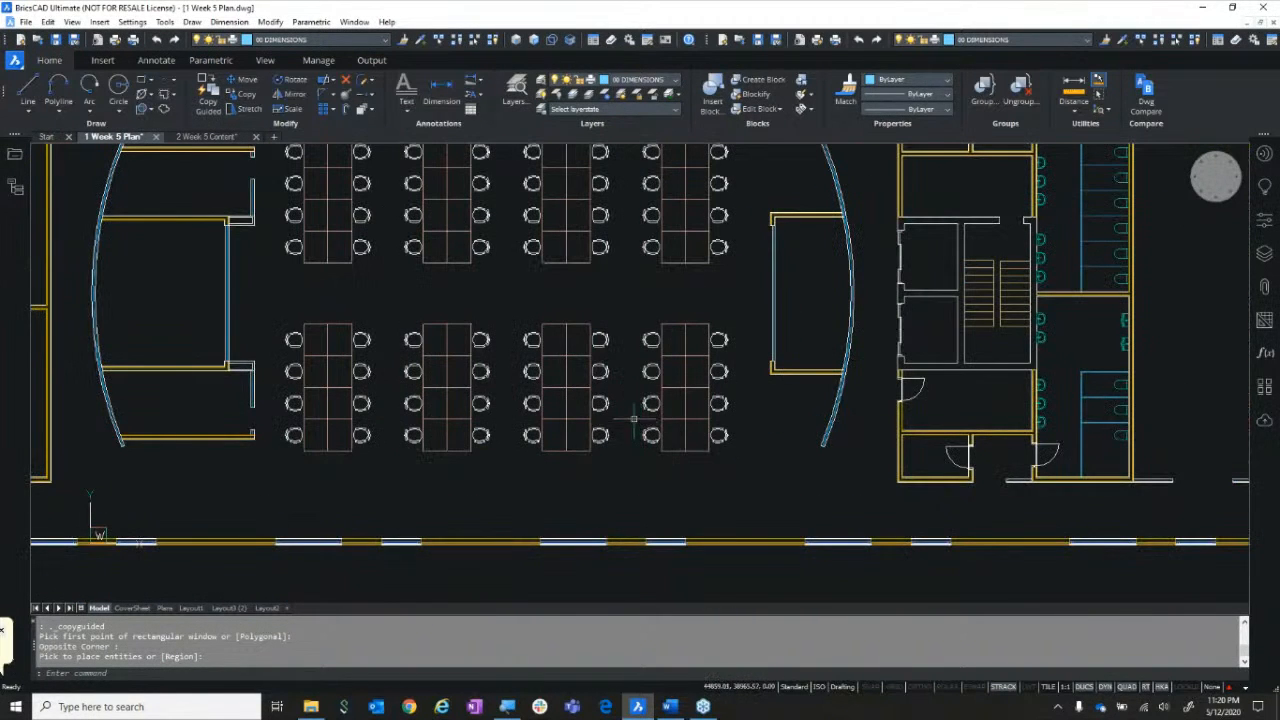
{"action": "left_click", "coordinate": [633, 418]}
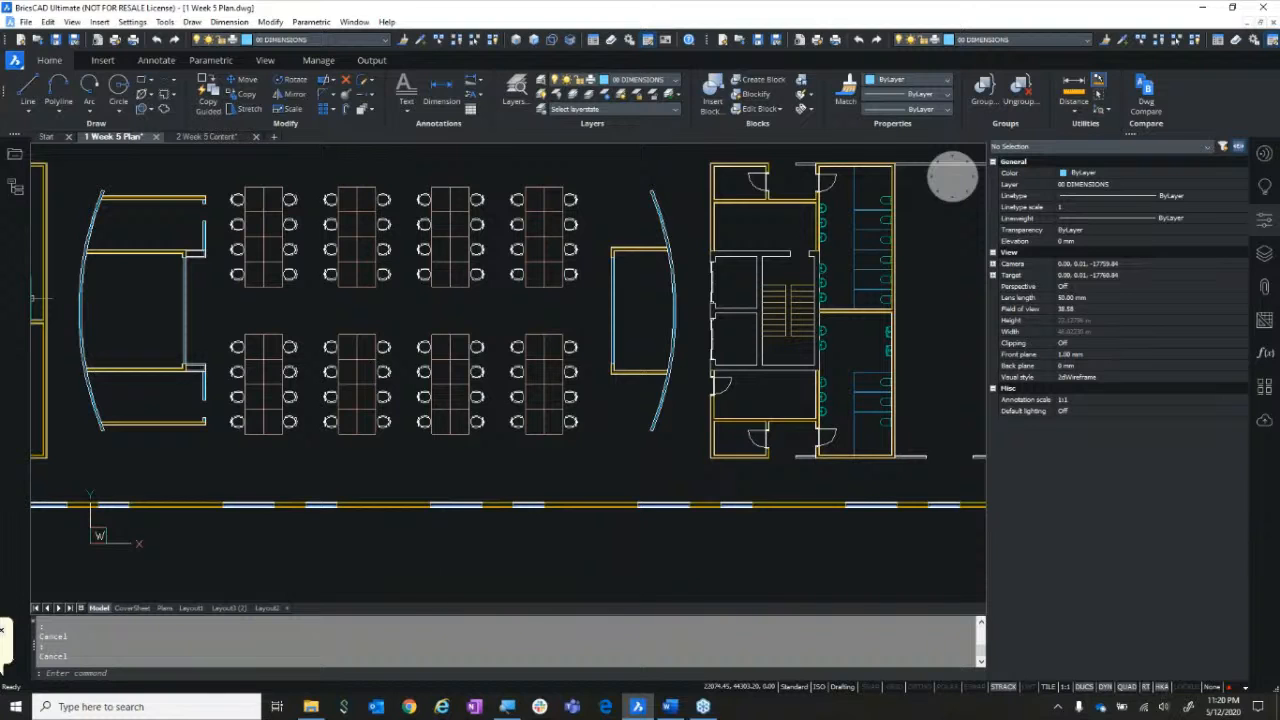
{"action": "scroll", "coordinate": [545, 423], "scroll_direction": "up", "scroll_amount": 2}
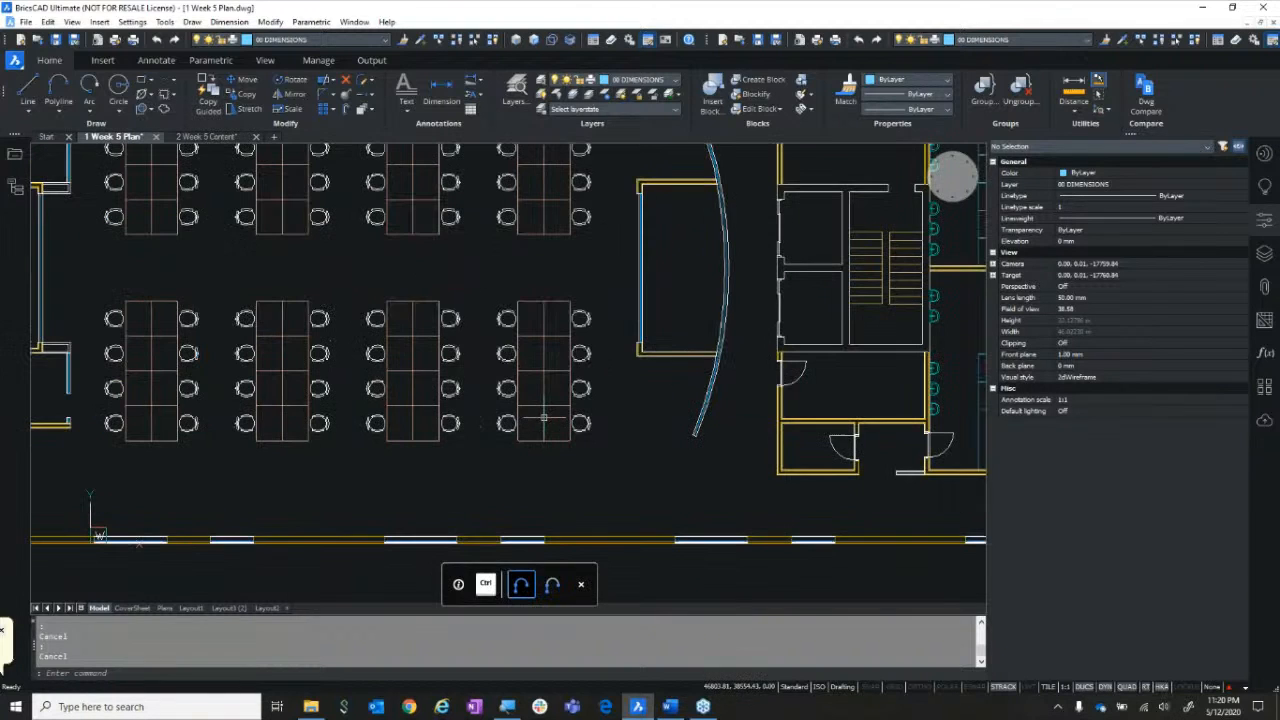
{"action": "left_click", "coordinate": [497, 403]}
{"action": "key", "text": "Escape"}
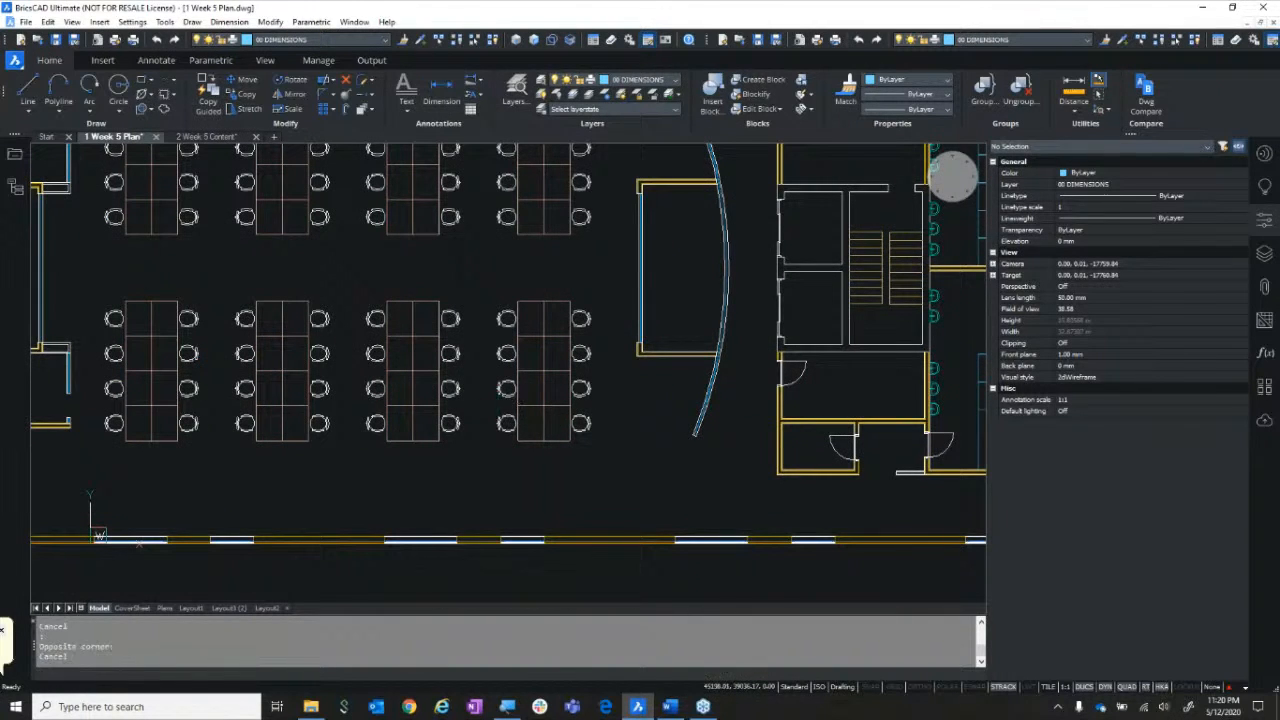
Blockify the lower row of First Floor workstations, using the lowest chair pair and desks of the easternmost workstation as the source, and inspect one resulting block
{"action": "left_click", "coordinate": [106, 62]}
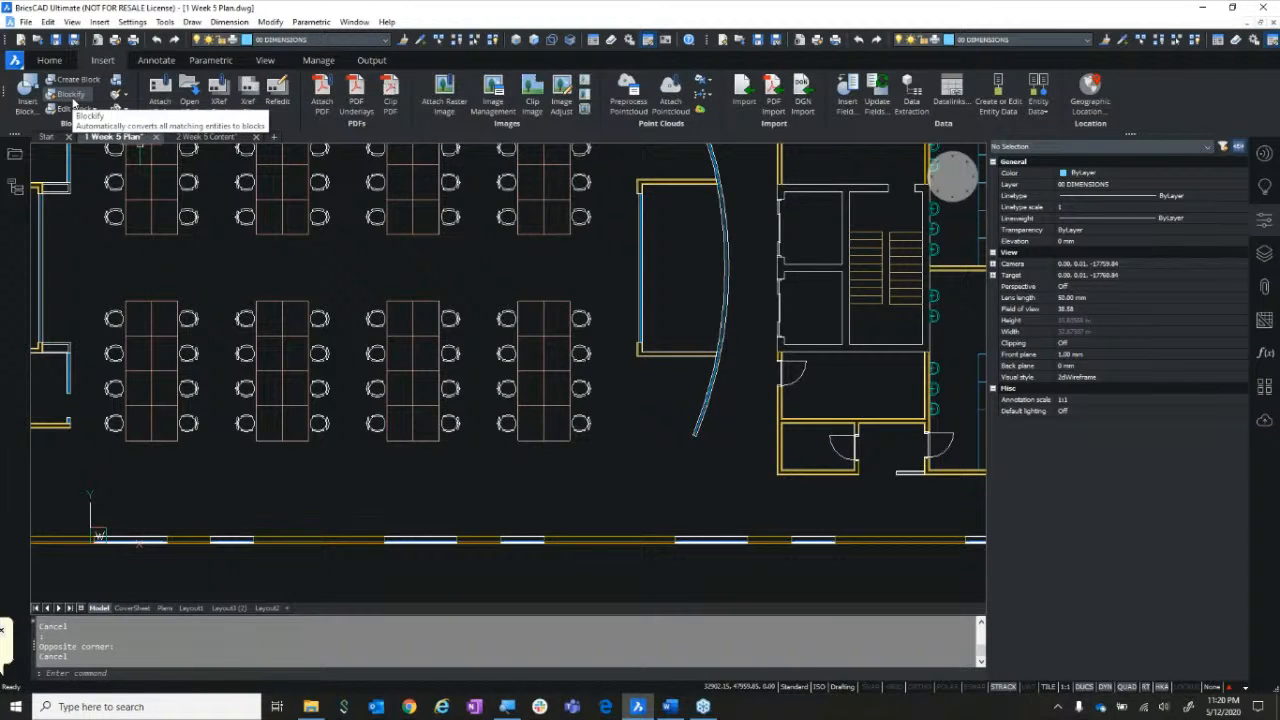
{"action": "left_click", "coordinate": [71, 95]}
{"action": "left_click", "coordinate": [491, 405]}
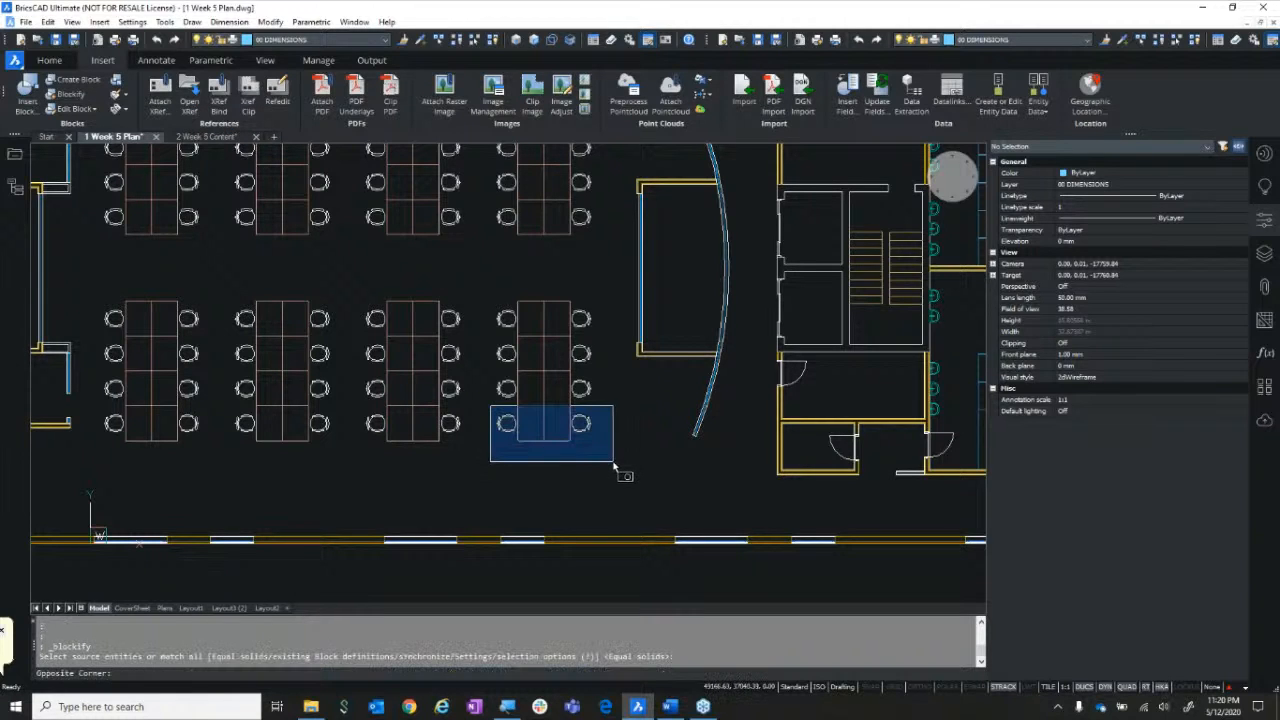
{"action": "left_click", "coordinate": [611, 461]}
{"action": "key", "text": "Return"}
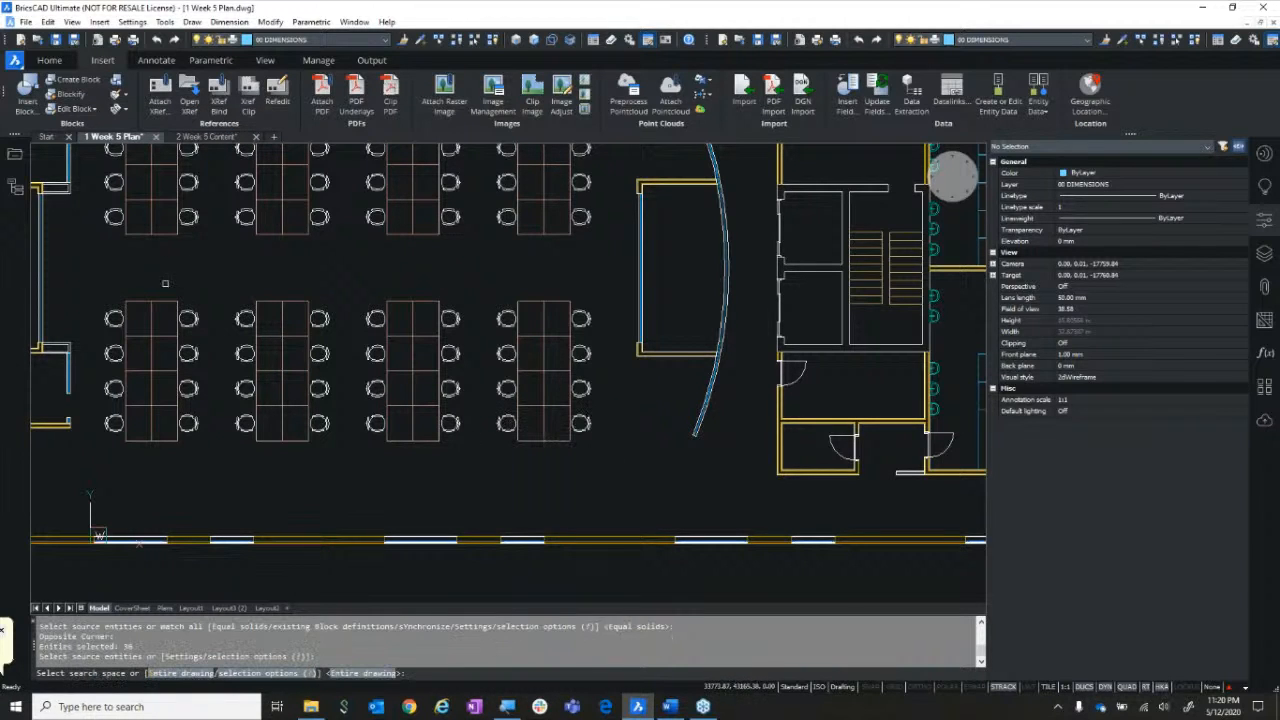
{"action": "left_click", "coordinate": [97, 279]}
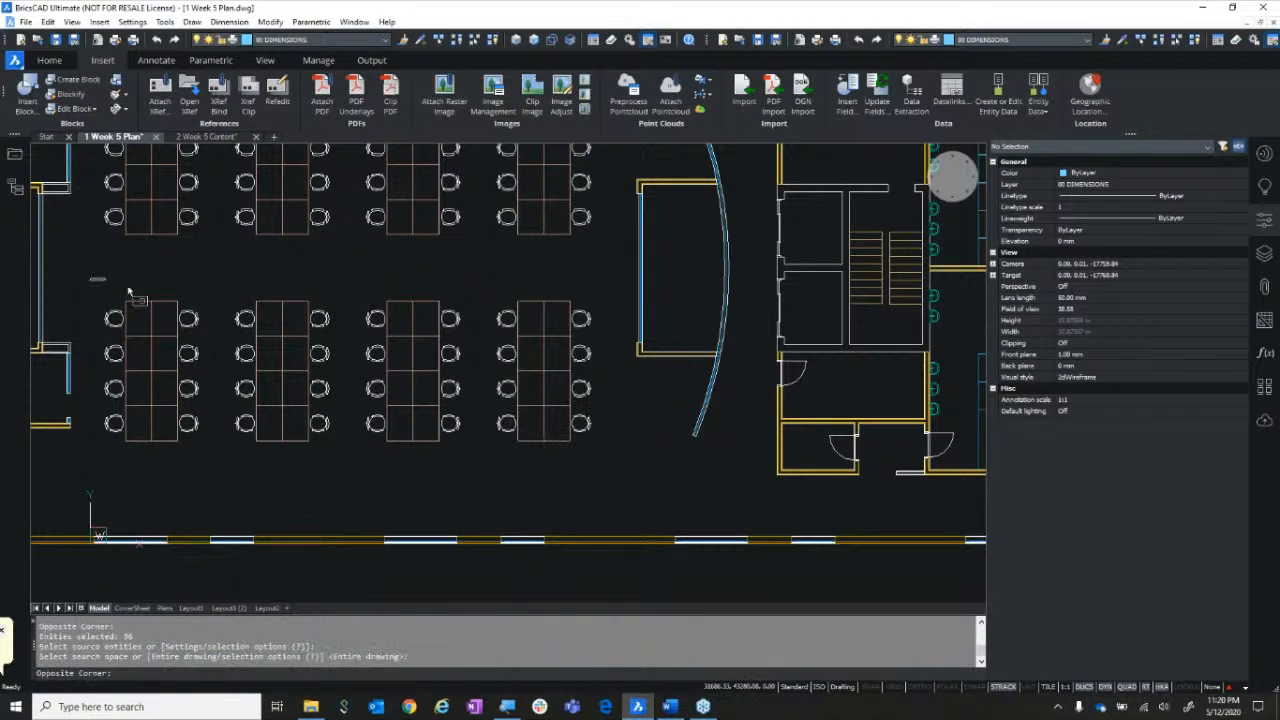
{"action": "left_click", "coordinate": [612, 500]}
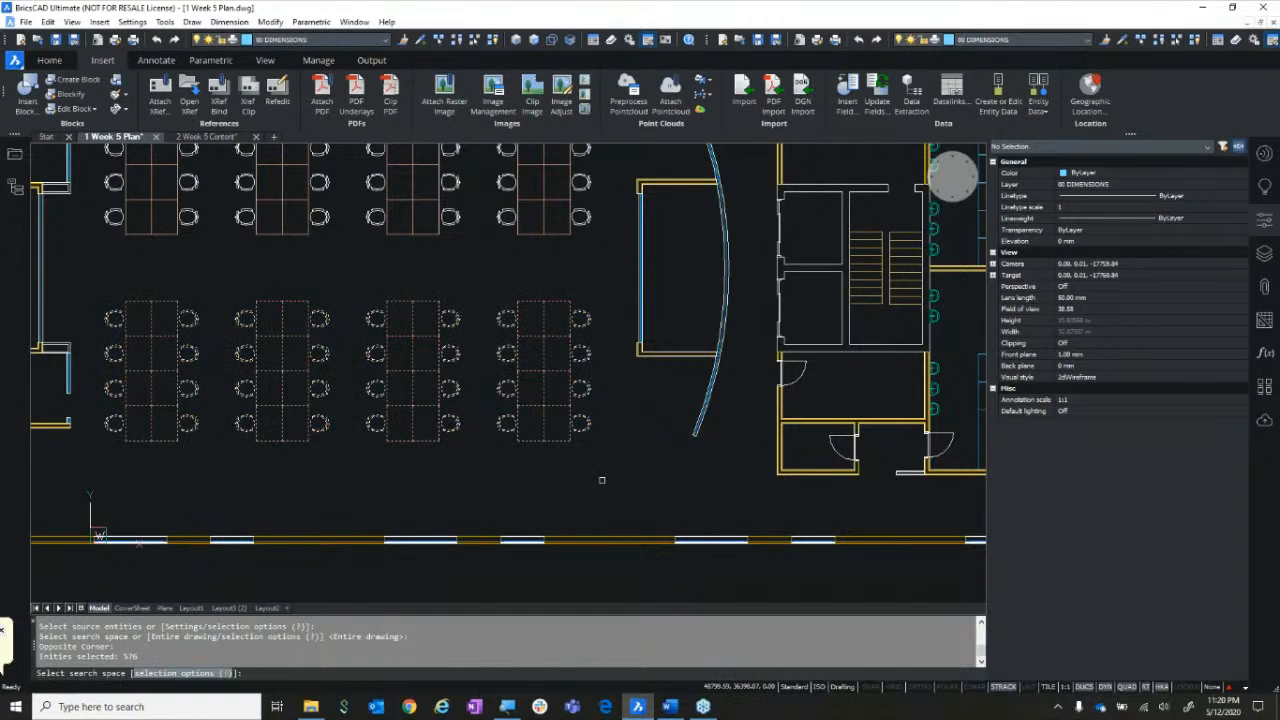
{"action": "left_click", "coordinate": [553, 440]}
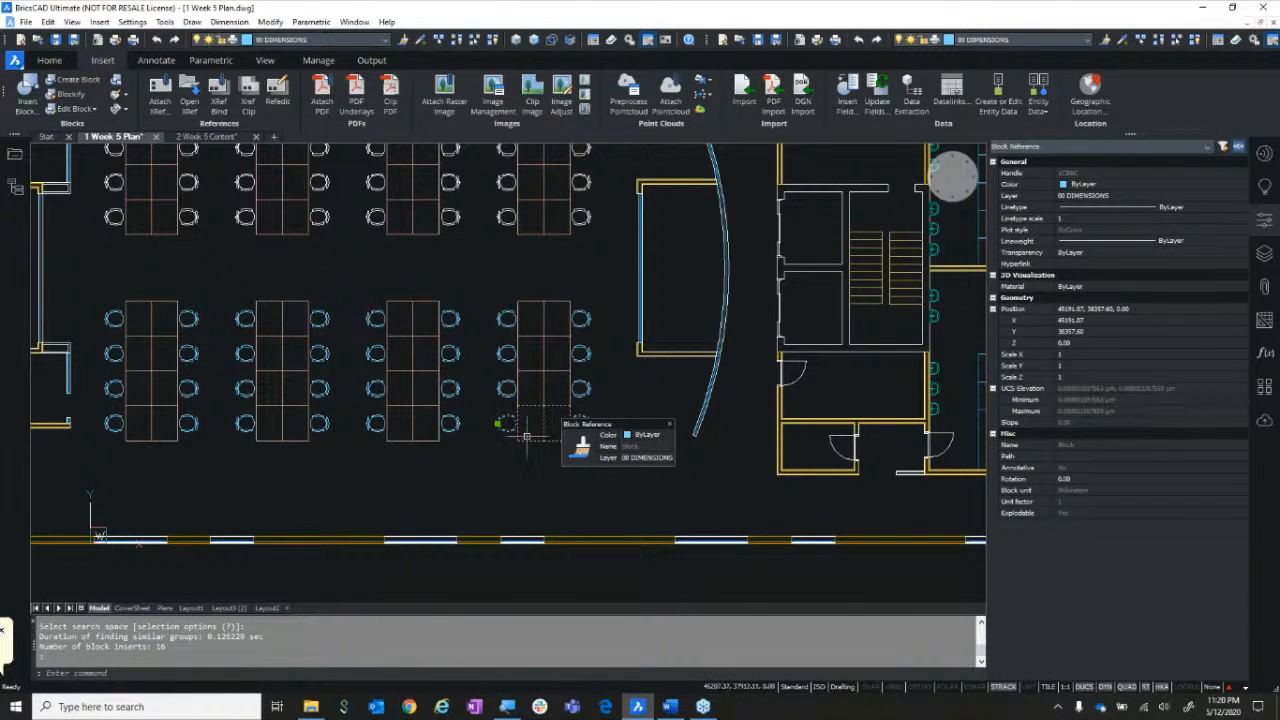
{"action": "key", "text": "Escape"}
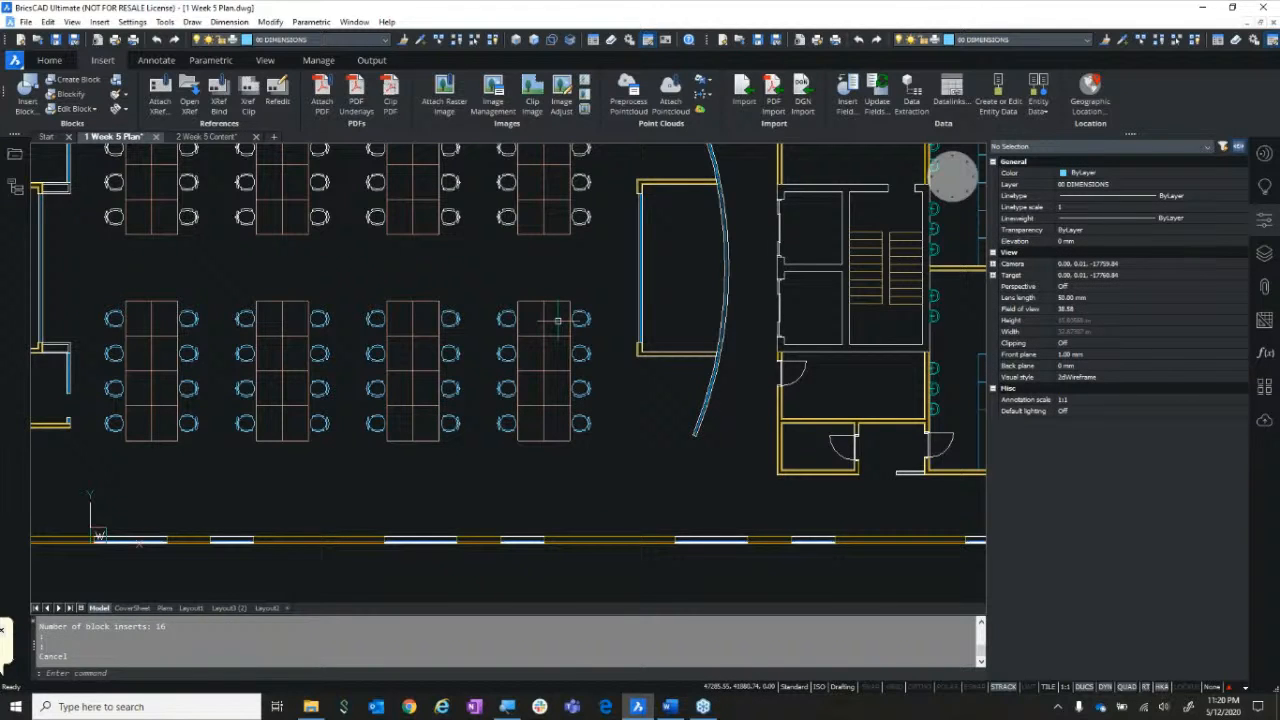
Show the drawing structure, expand the entities on layer 0, and select all of that layer's lines
{"action": "scroll", "coordinate": [557, 321], "scroll_direction": "down", "scroll_amount": 2}
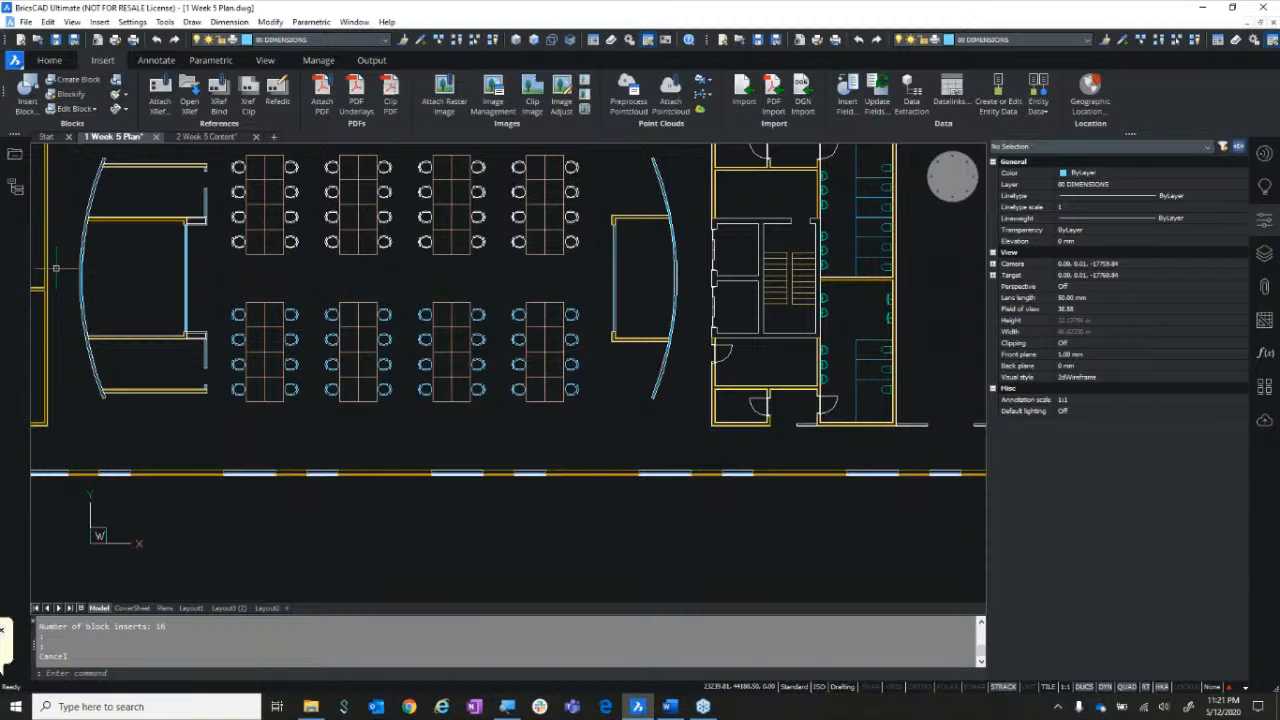
{"action": "left_click", "coordinate": [20, 193]}
{"action": "left_click", "coordinate": [53, 186]}
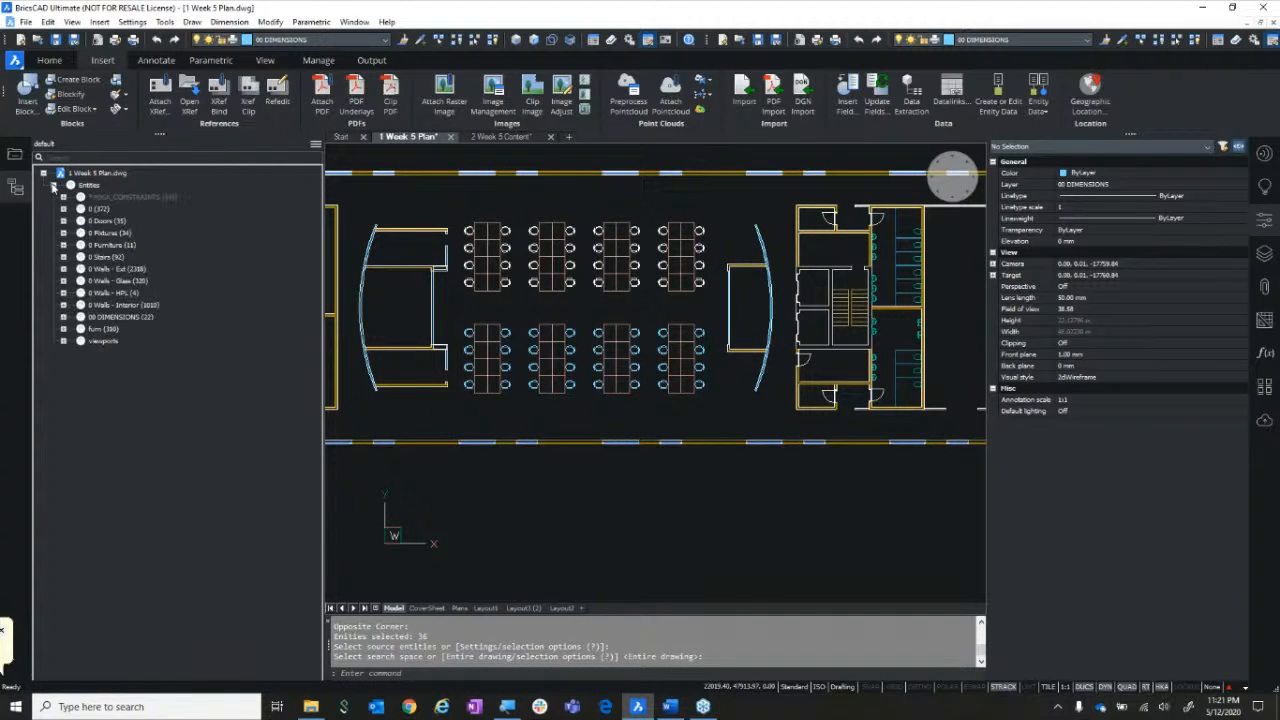
{"action": "left_click", "coordinate": [63, 209]}
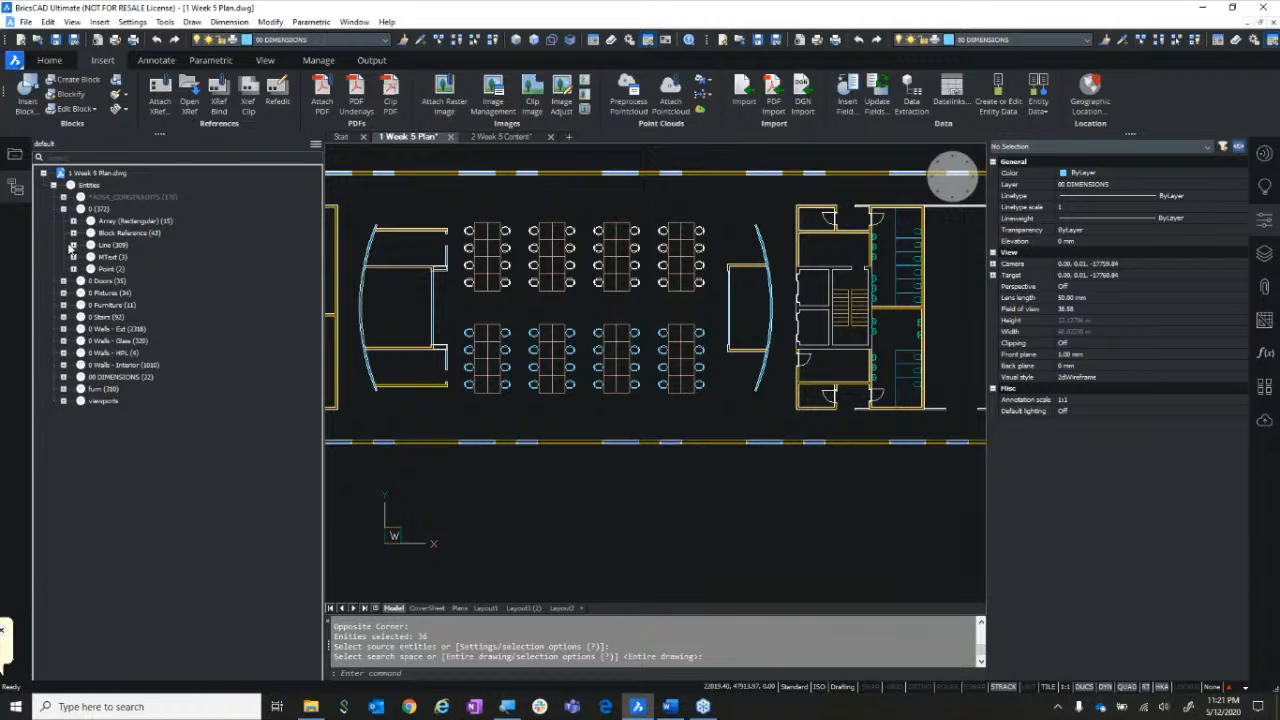
{"action": "left_click", "coordinate": [73, 245]}
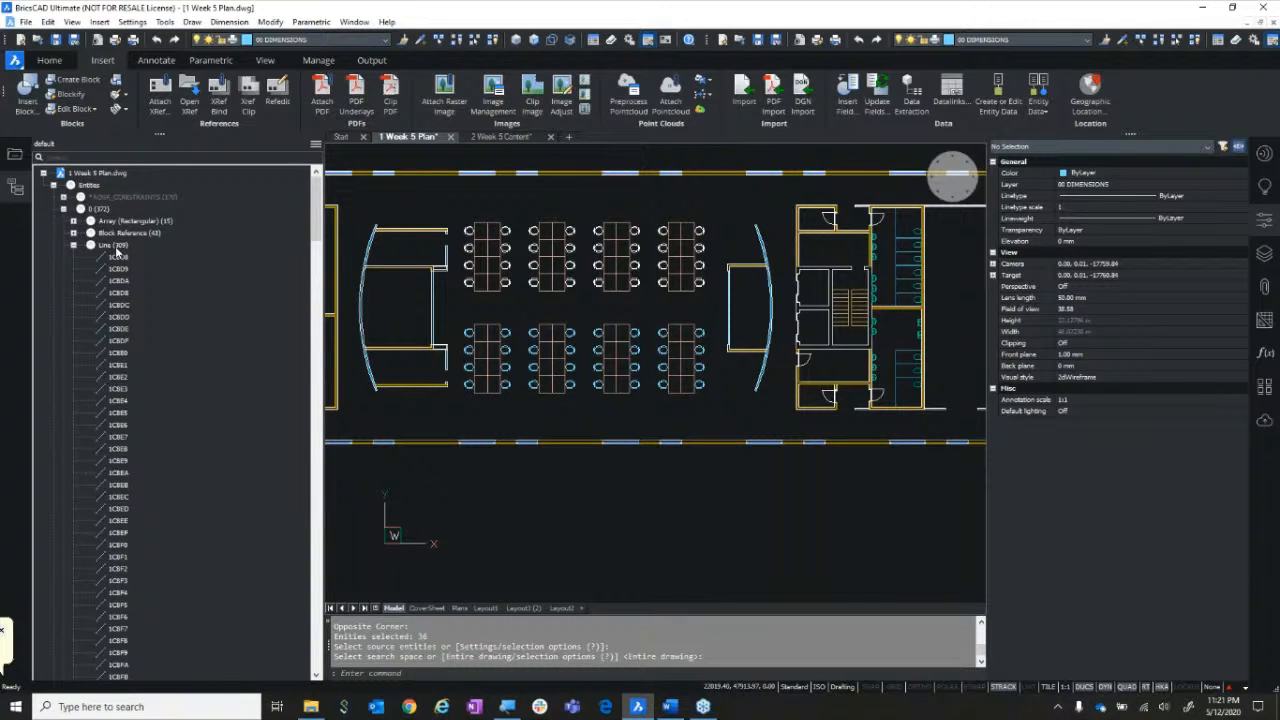
{"action": "left_click", "coordinate": [114, 247]}
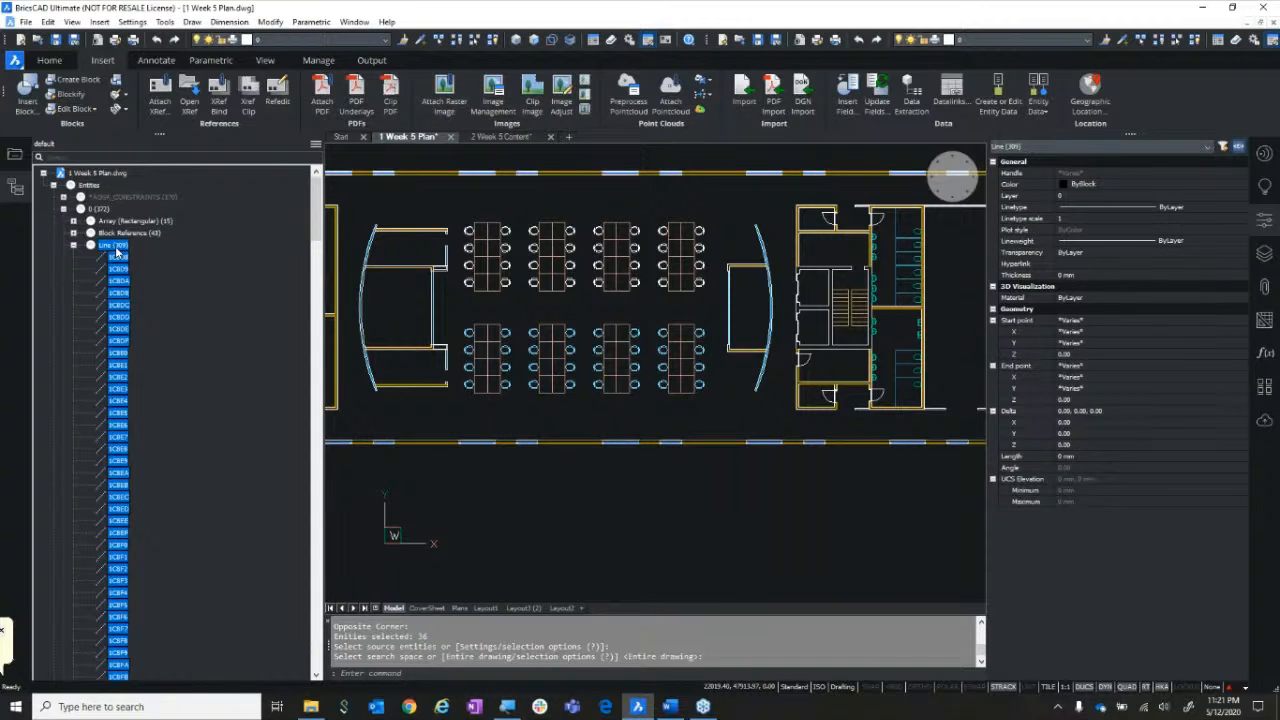
Isolate and erase the selected layer 0 lines, and return to the full plan with the drawing structure closed
{"action": "right_click", "coordinate": [116, 253]}
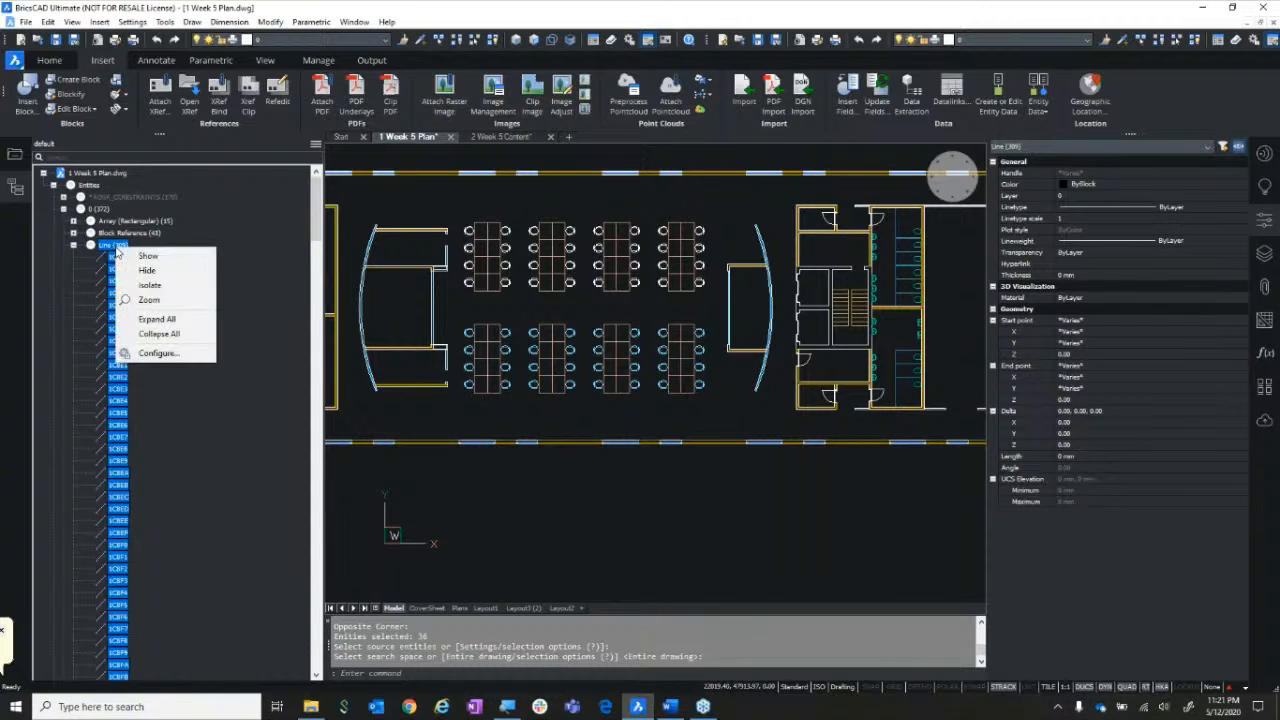
{"action": "left_click", "coordinate": [150, 285]}
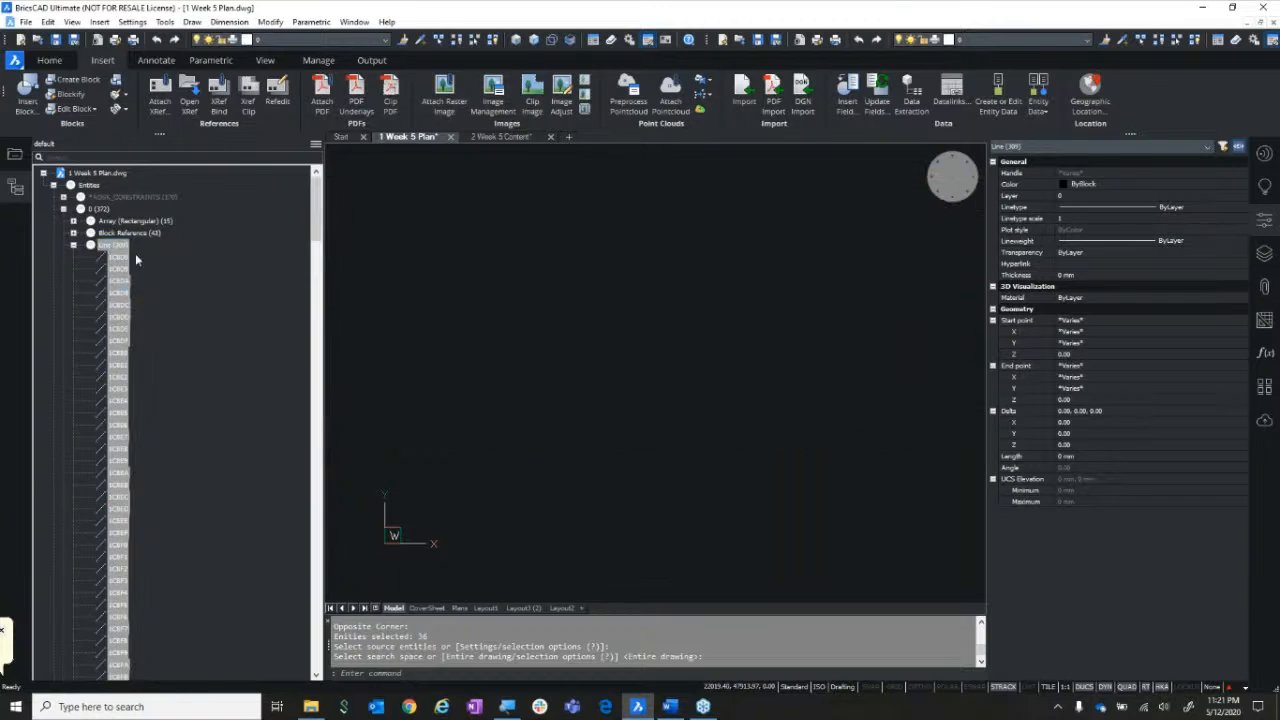
{"action": "right_click", "coordinate": [122, 254]}
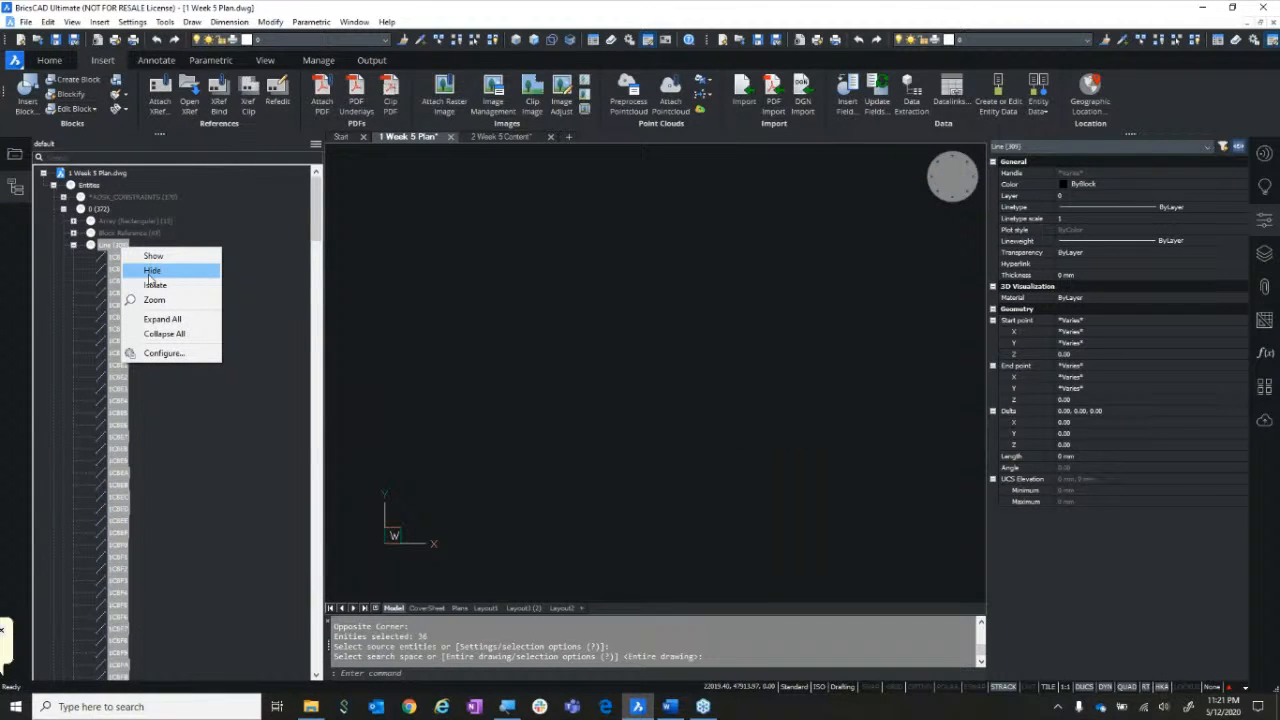
{"action": "left_click", "coordinate": [151, 271]}
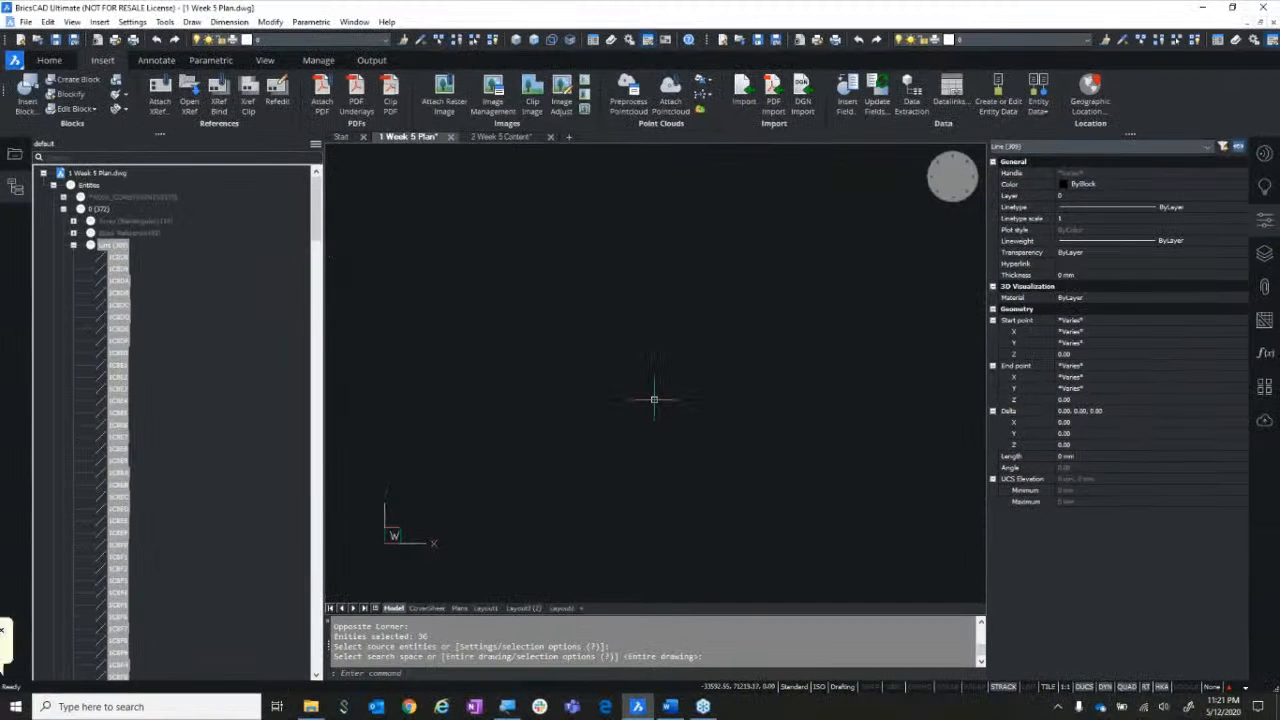
{"action": "key", "text": "Return"}
{"action": "key", "text": "Delete"}
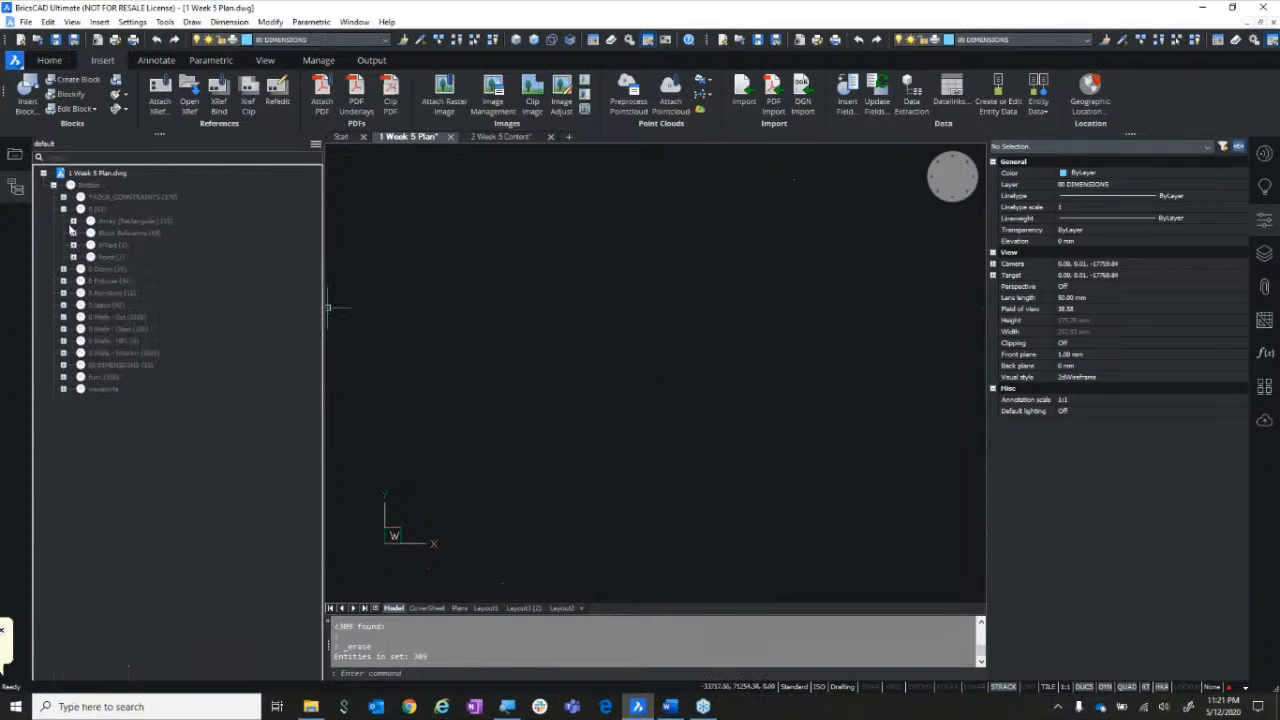
{"action": "left_click", "coordinate": [16, 190]}
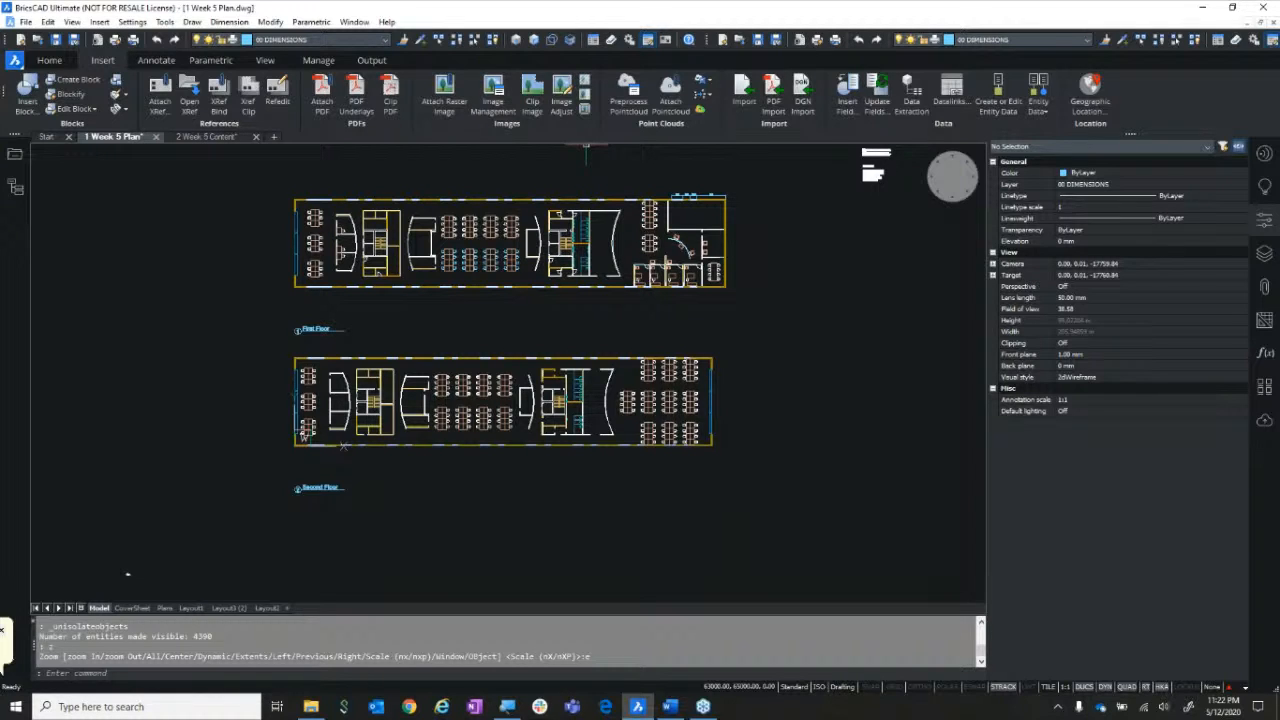
Set up a quick selection filter for Line entities across the whole drawing with a length equal to 0 mm
{"action": "left_click", "coordinate": [1222, 148]}
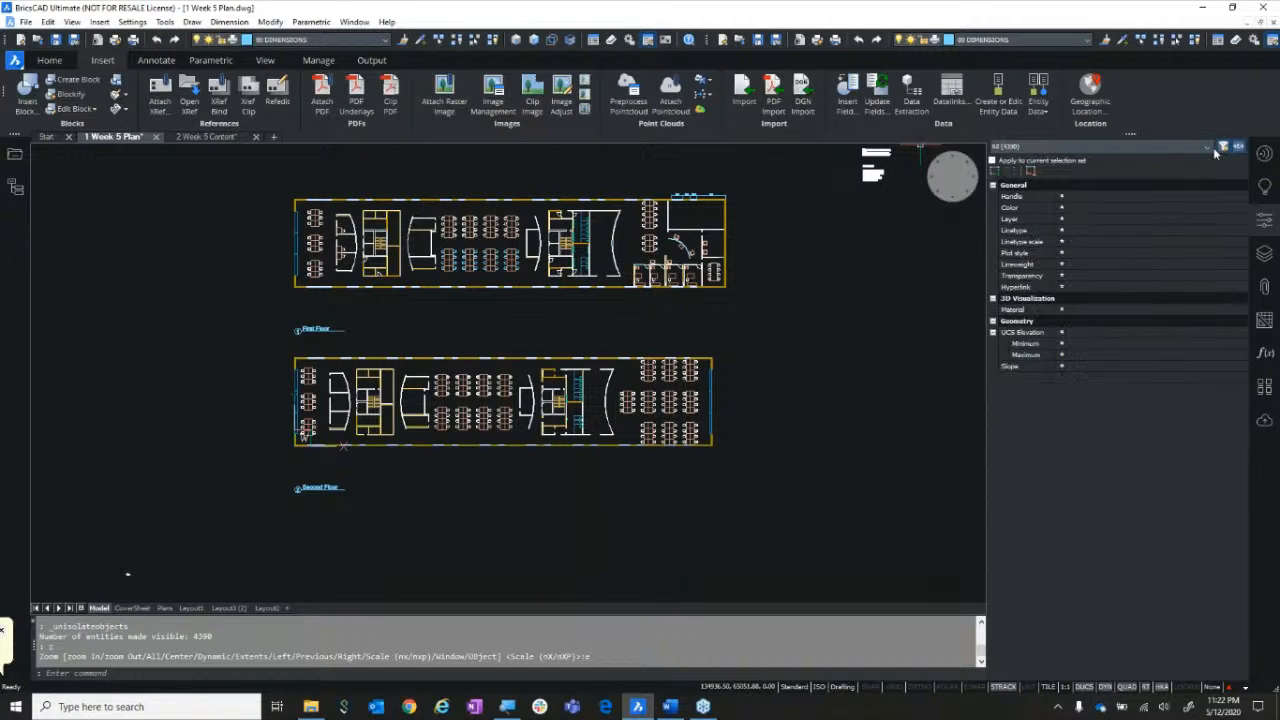
{"action": "left_click", "coordinate": [1207, 147]}
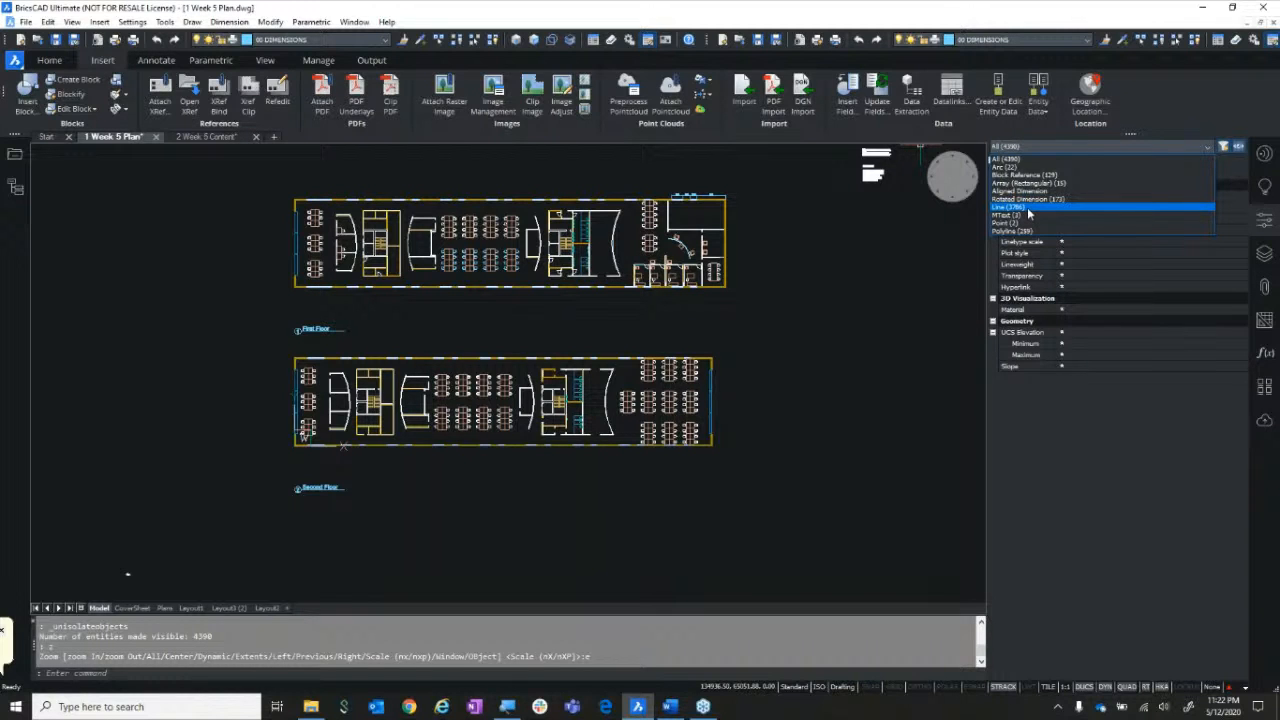
{"action": "left_click", "coordinate": [1027, 207]}
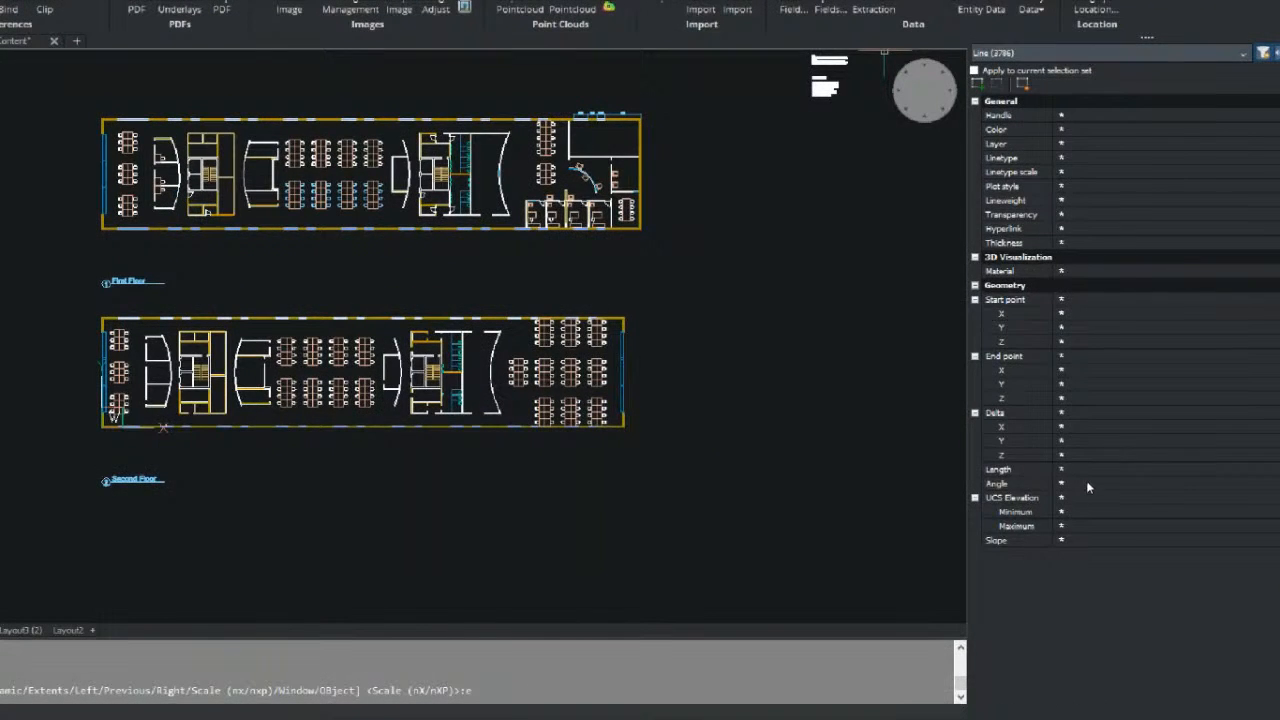
{"action": "left_click", "coordinate": [1089, 470]}
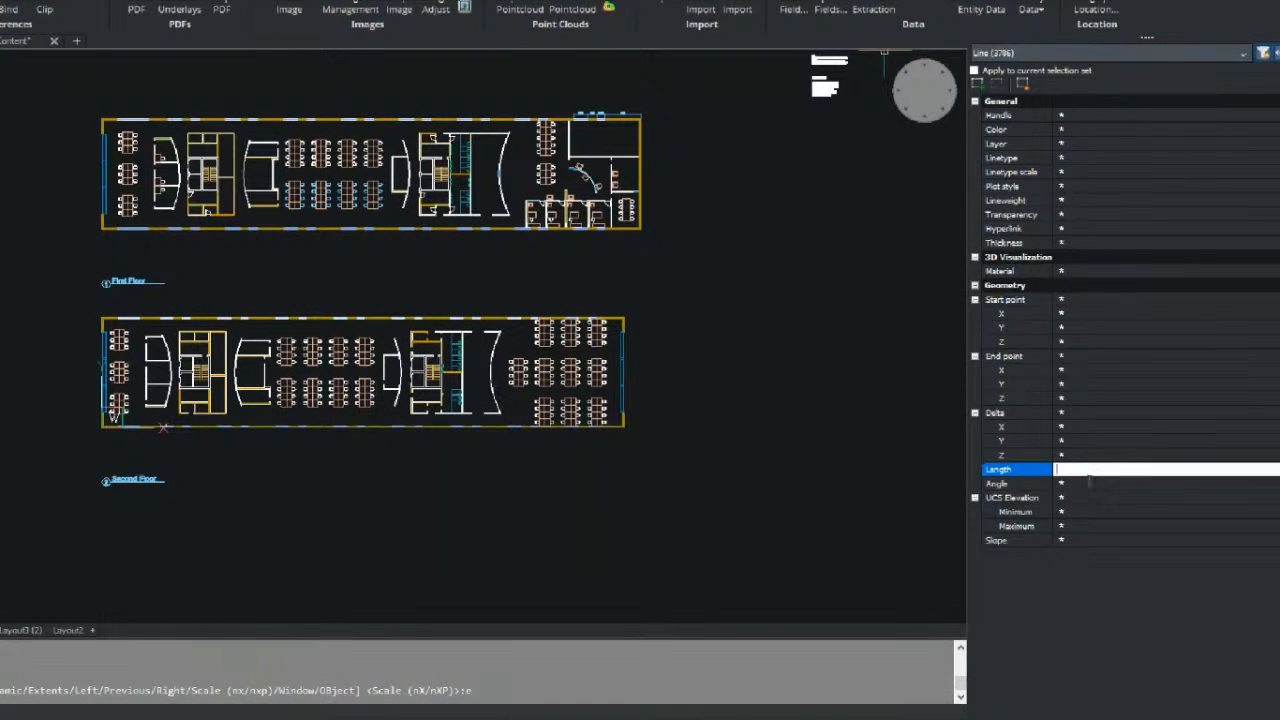
{"action": "type", "text": "0"}
{"action": "key", "text": "Return"}
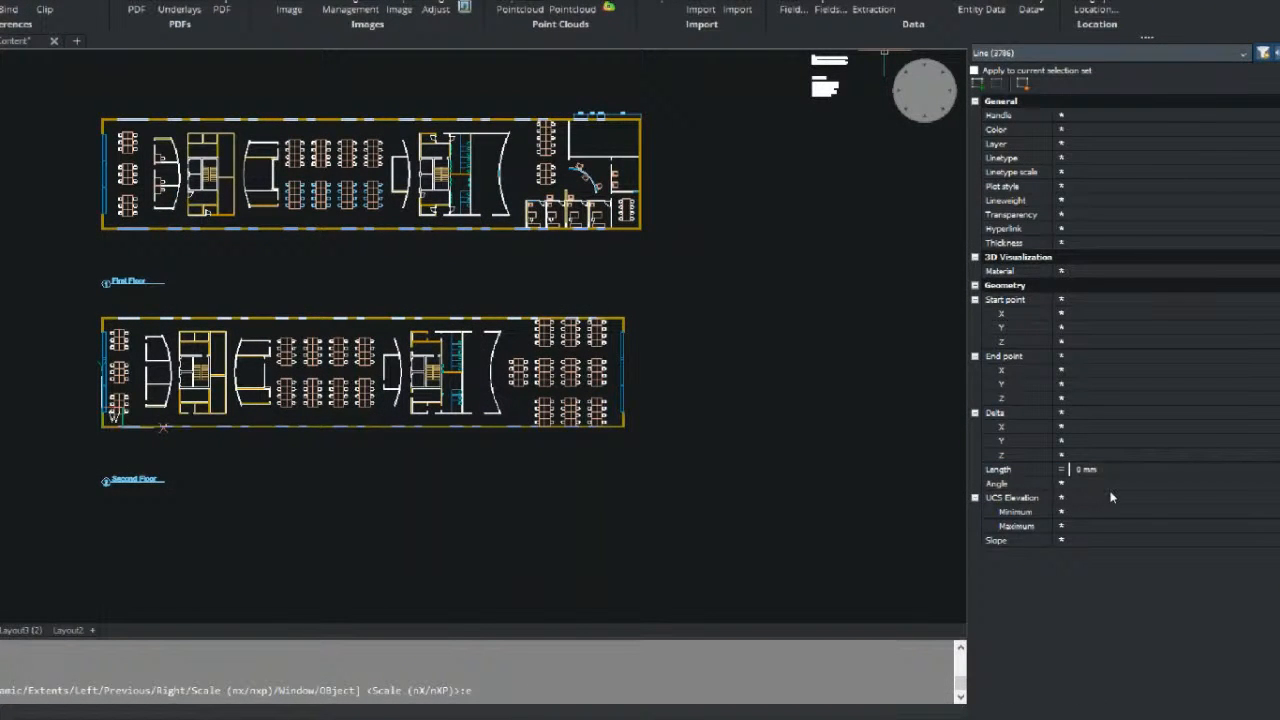
{"action": "key", "text": "shift+F10"}
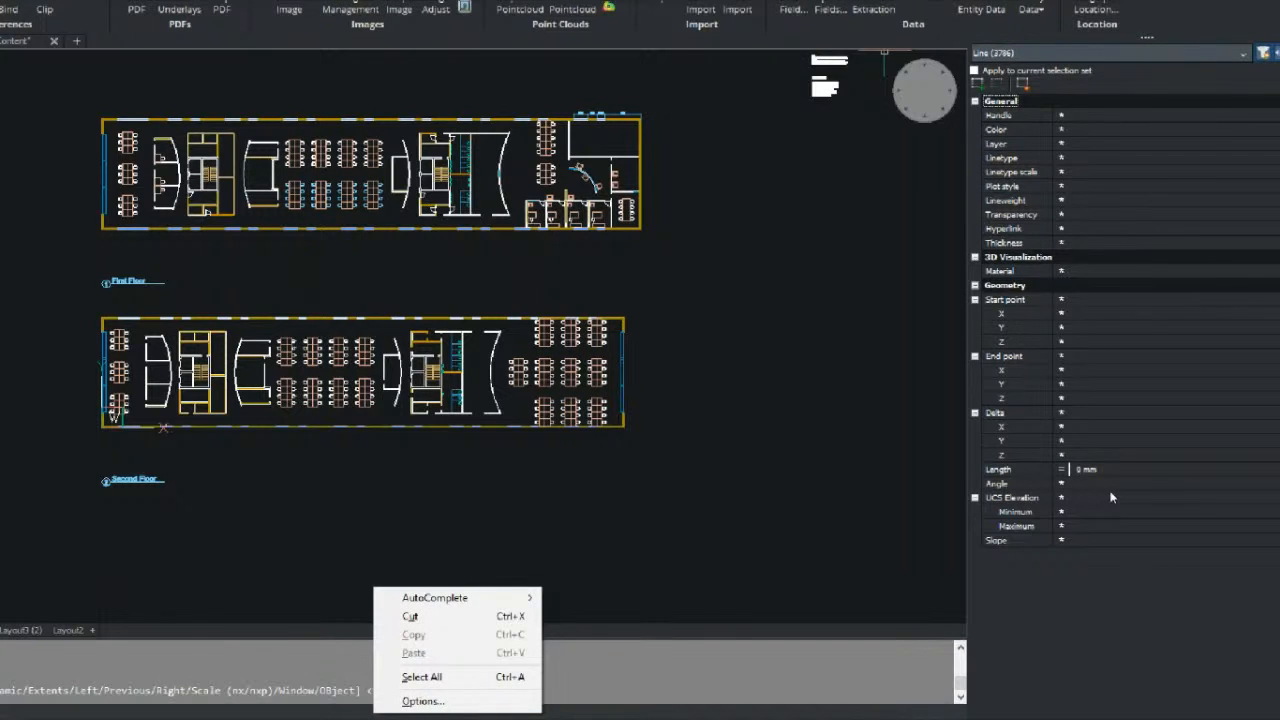
{"action": "key", "text": "Escape"}
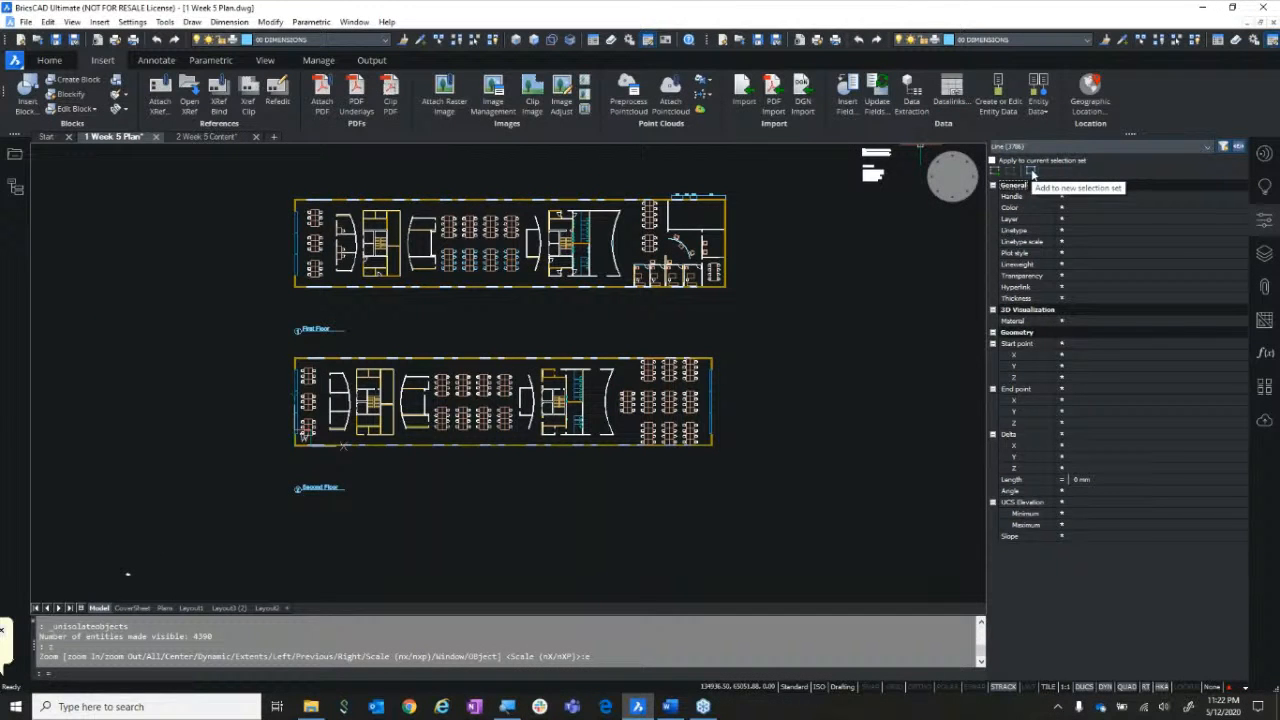
Select the lines matching the filter, isolate them, and show all hidden entities again
{"action": "left_click", "coordinate": [1033, 173]}
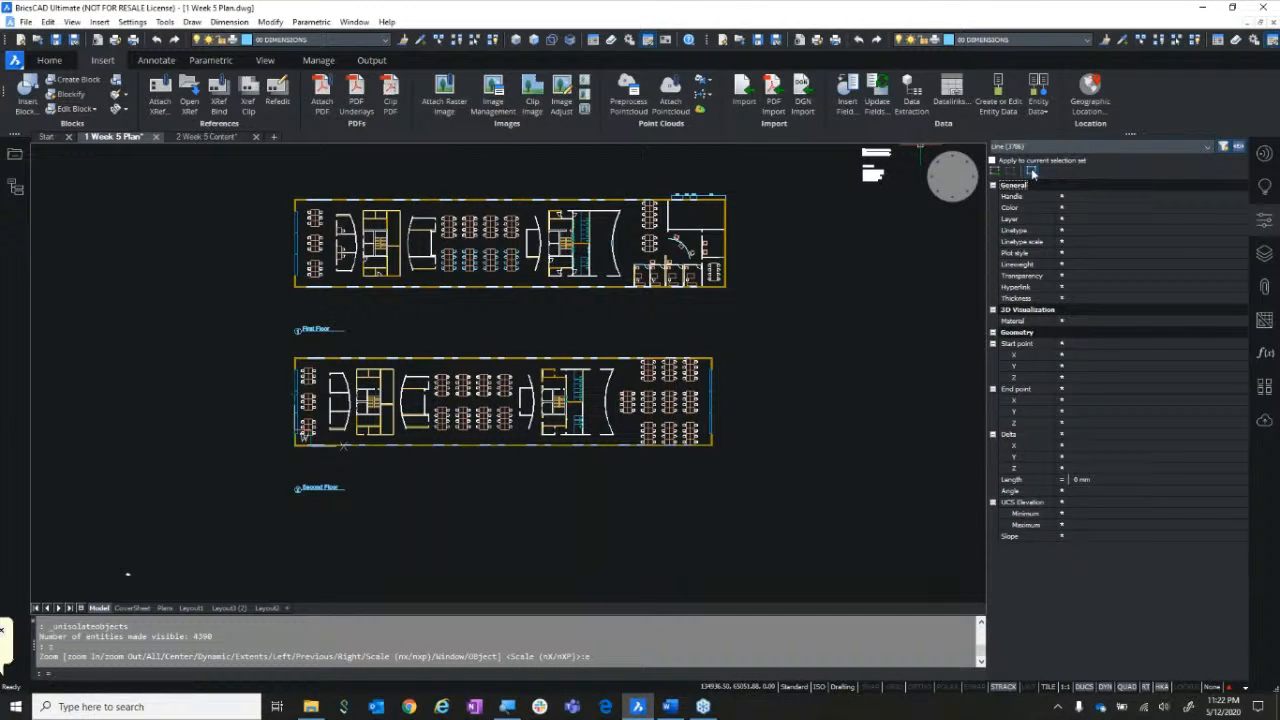
{"action": "left_click", "coordinate": [470, 41]}
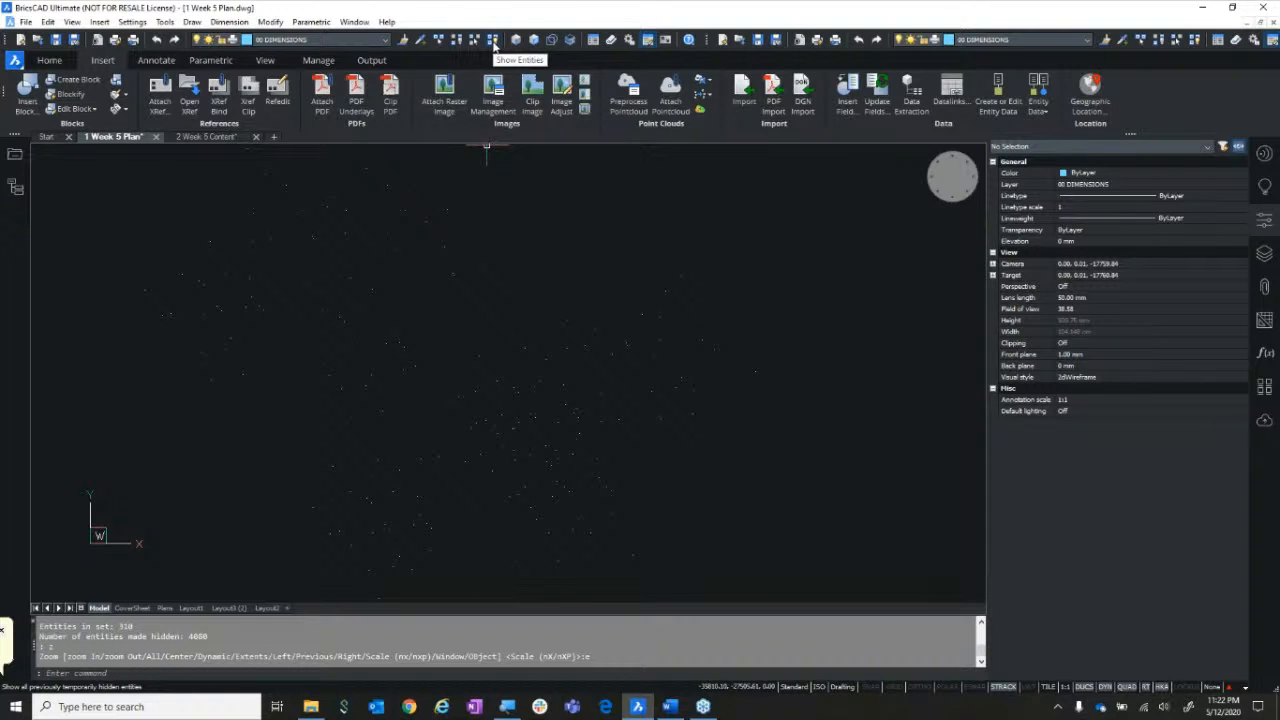
{"action": "left_click", "coordinate": [493, 41]}
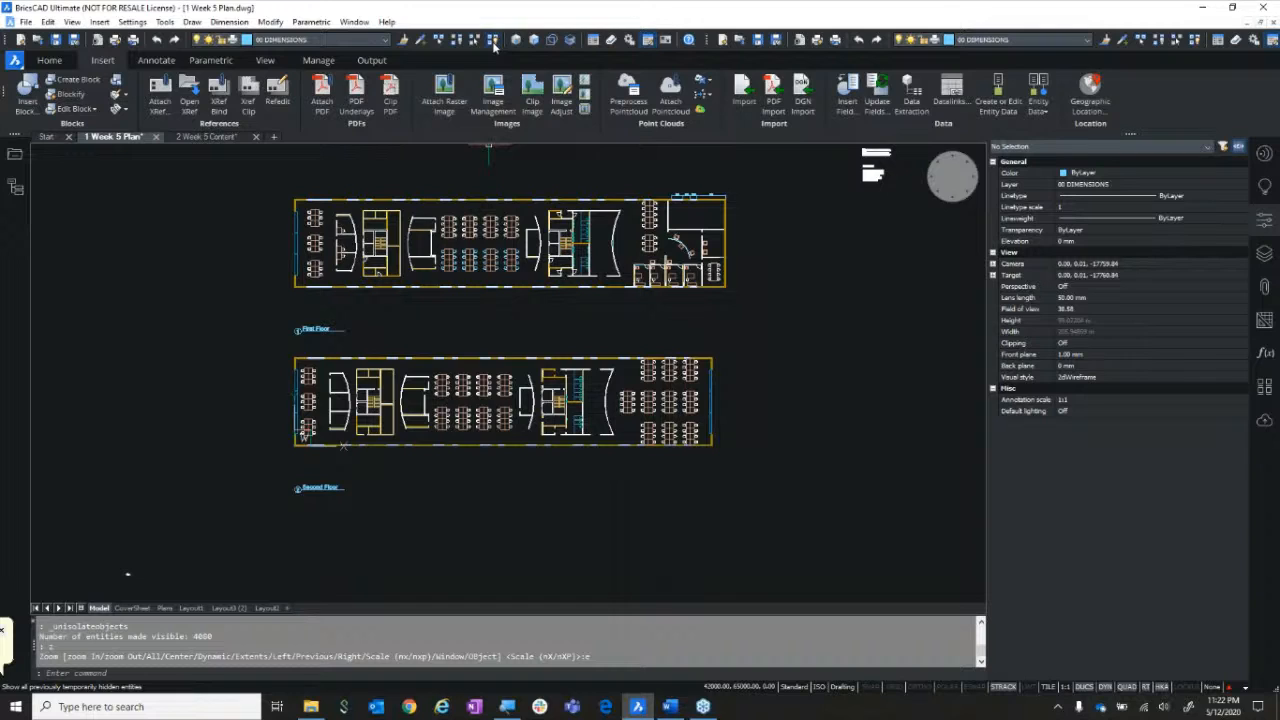
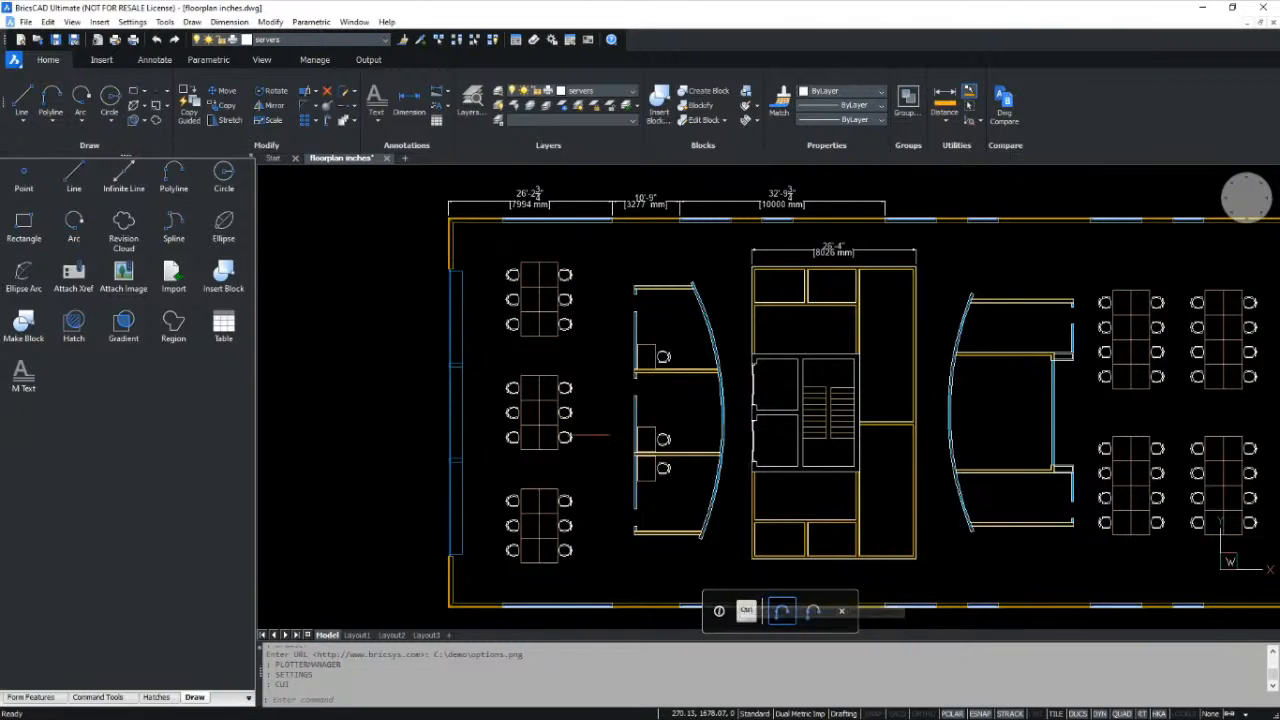
Run the png command to view the Options dialog picture options.png, and close the picture
{"action": "right_click", "coordinate": [610, 465]}
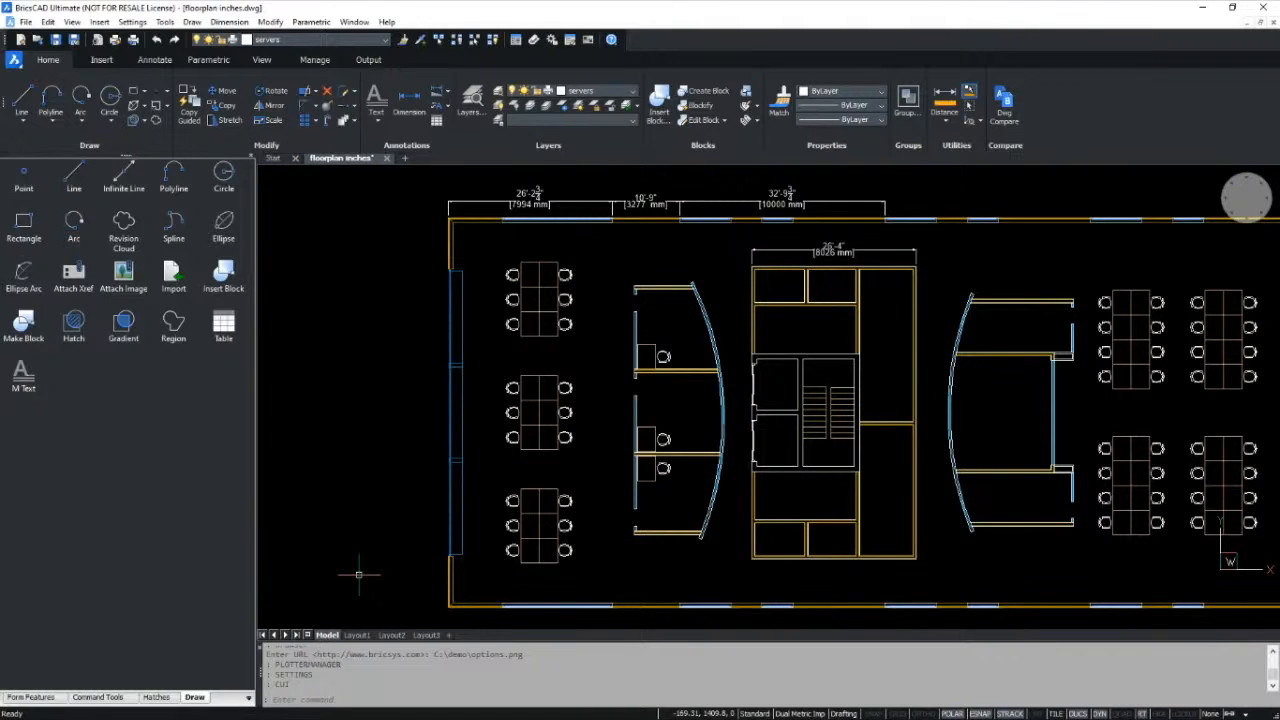
{"action": "type", "text": "png"}
{"action": "key", "text": "Return"}
{"action": "key", "text": "Return"}
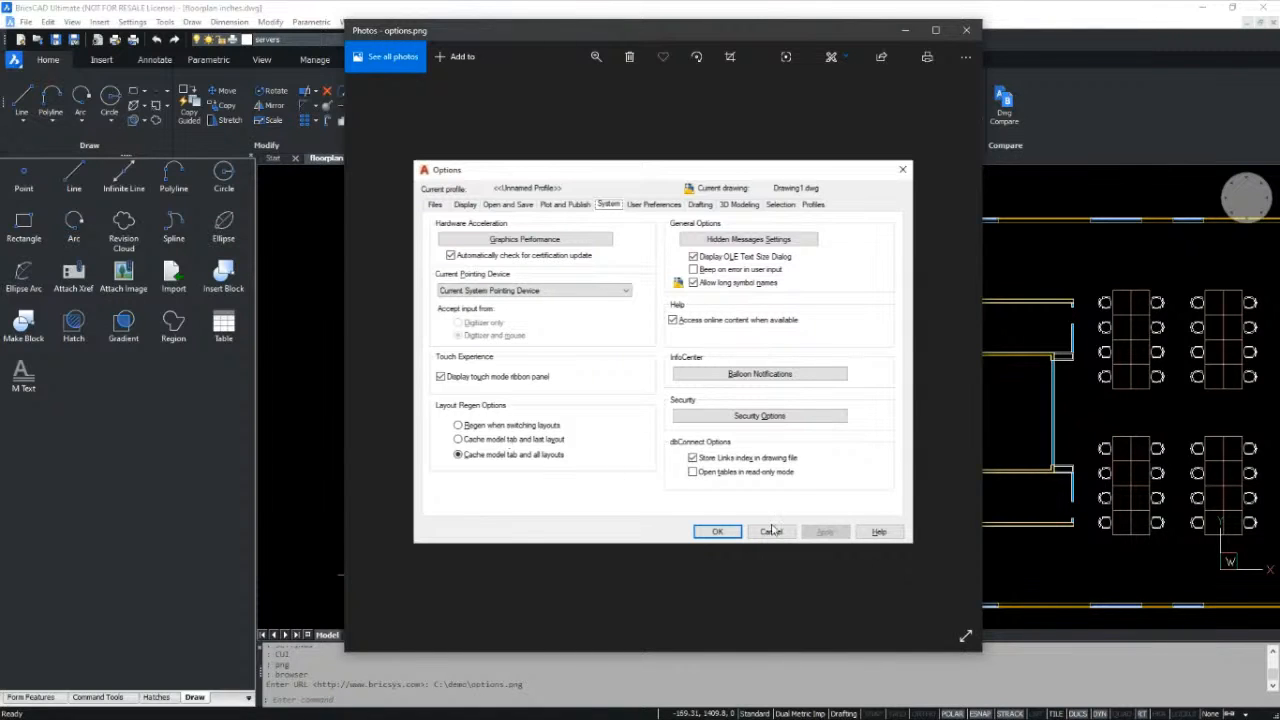
{"action": "left_click", "coordinate": [967, 33]}
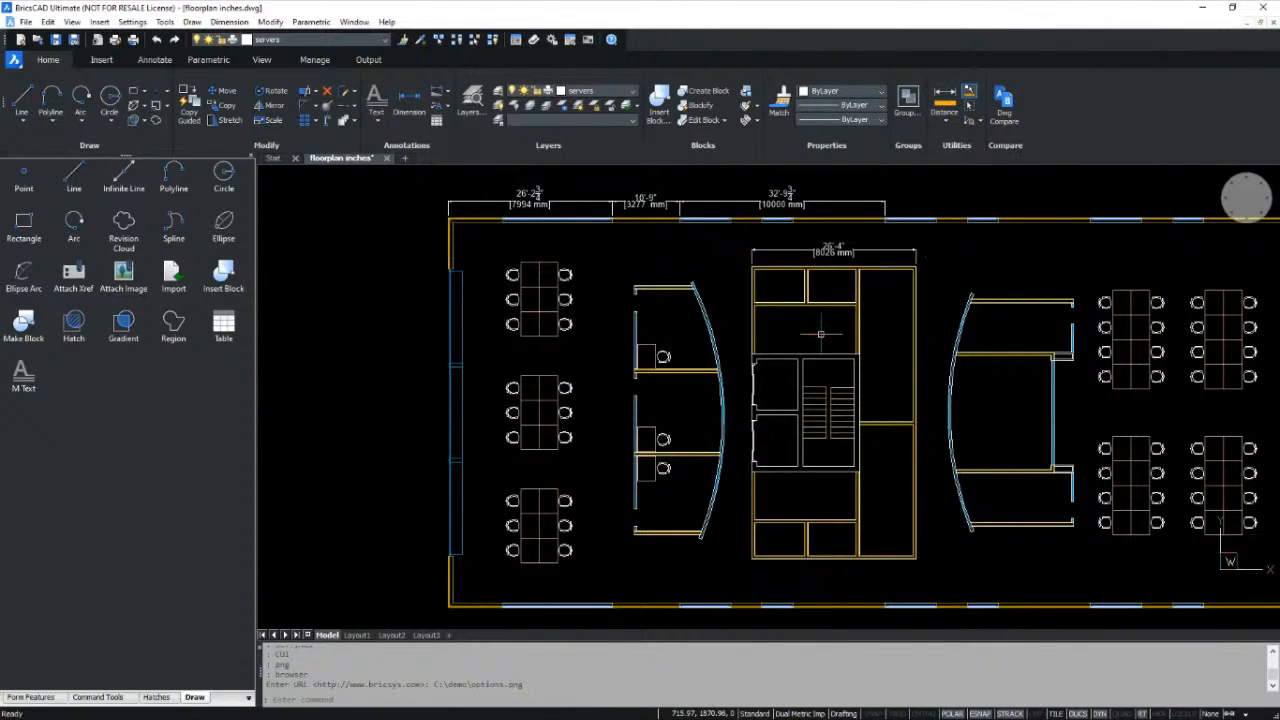
Open the Settings dialog and look up the entries for "dimstyle" and "unit"
{"action": "type", "text": "s"}
{"action": "key", "text": "Return"}
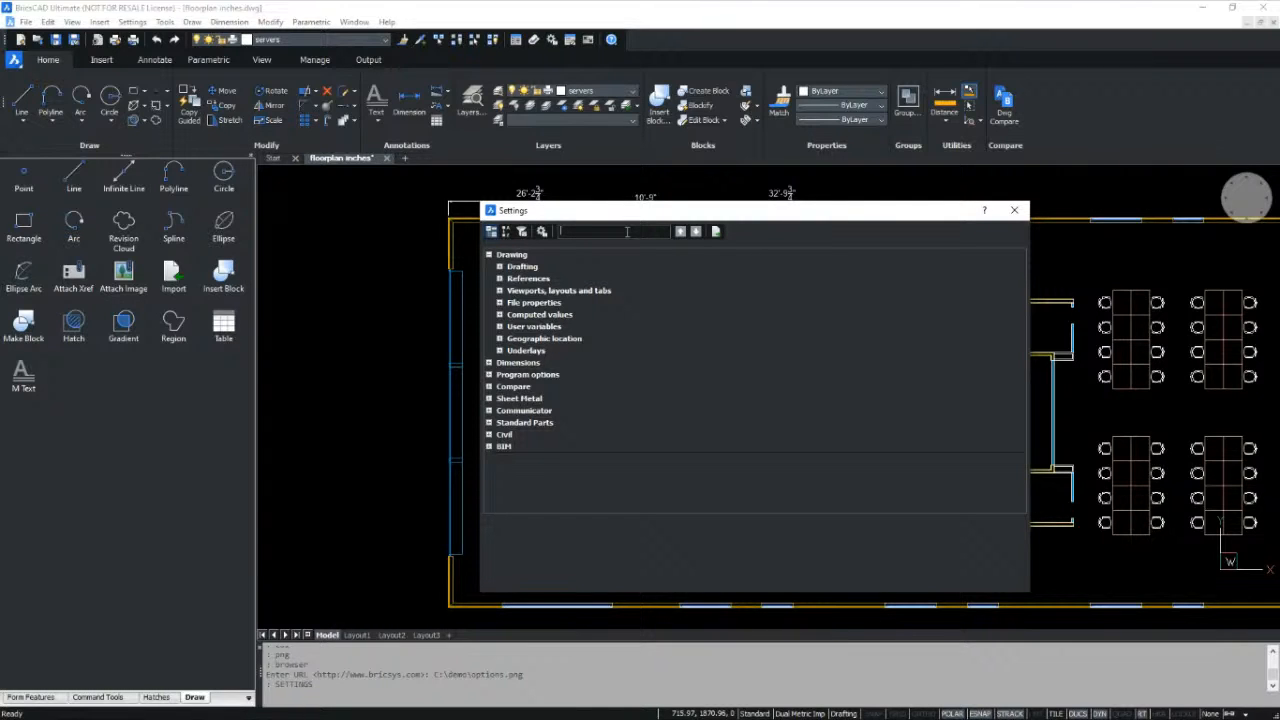
{"action": "type", "text": "dimstyle"}
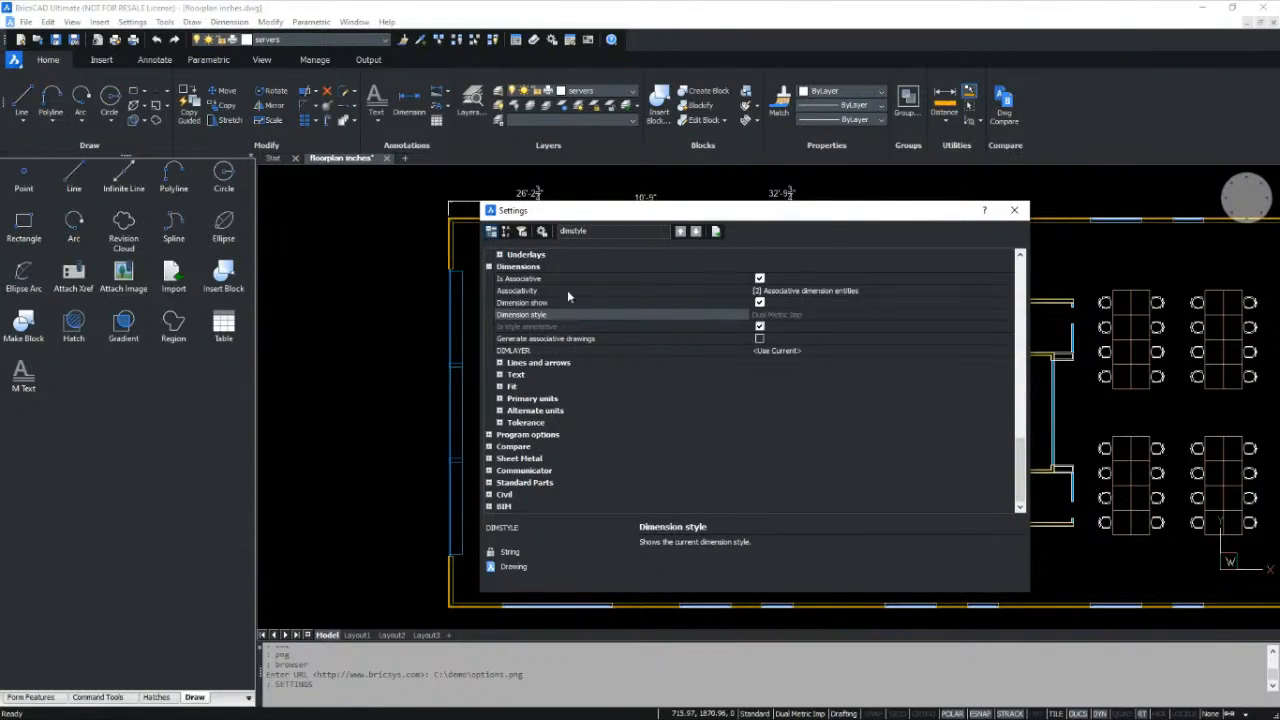
{"action": "double_click", "coordinate": [597, 234]}
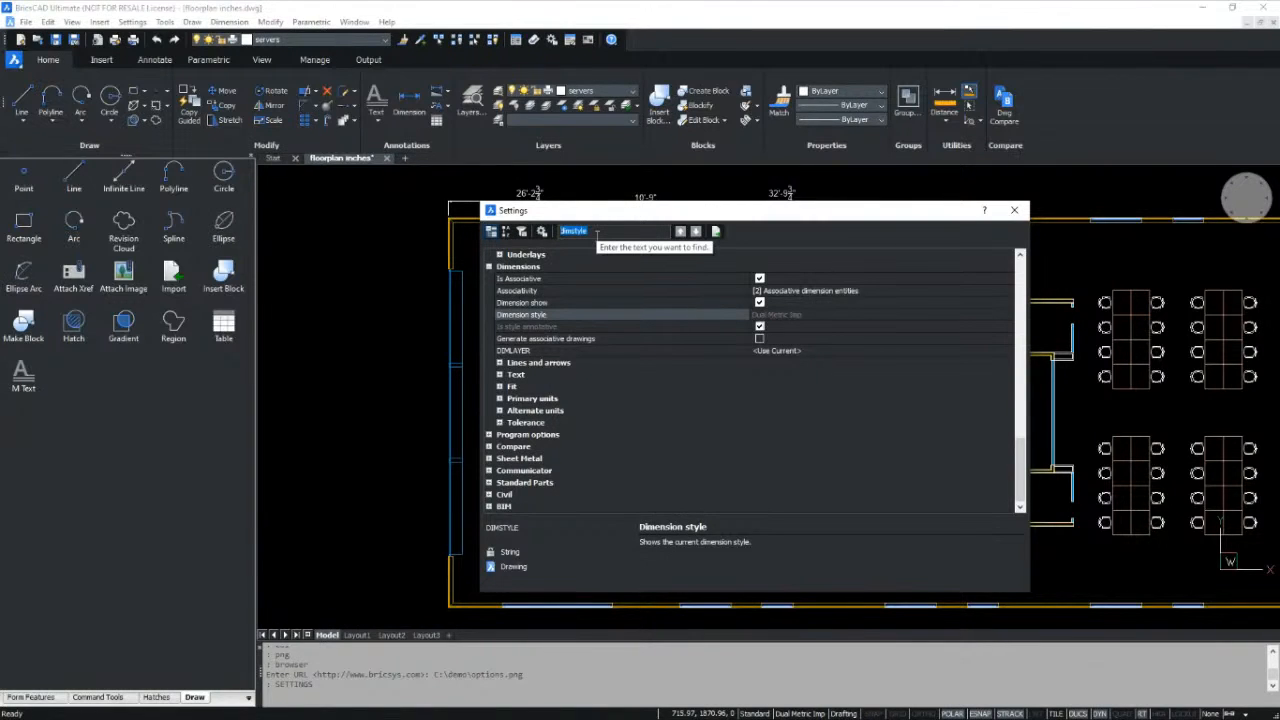
{"action": "type", "text": "unit"}
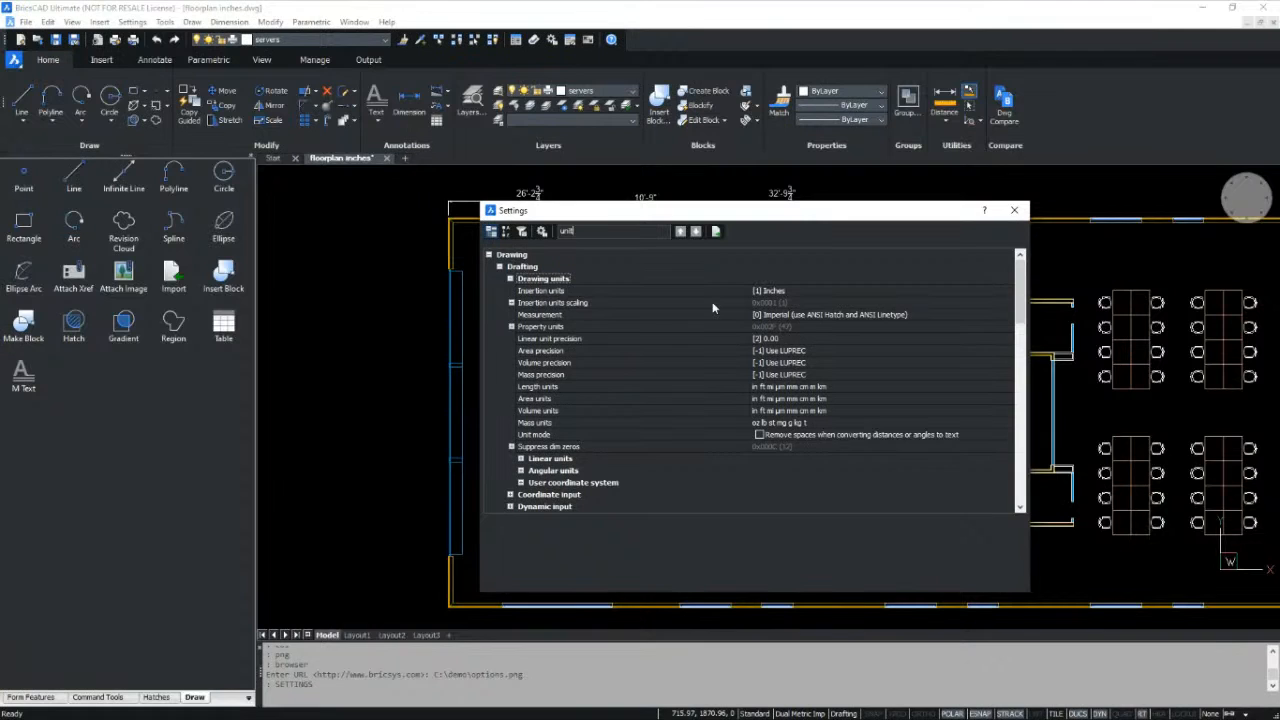
Find the model space background color through a "background color" settings search, set it to White, and close the settings
{"action": "double_click", "coordinate": [560, 231]}
{"action": "type", "text": "backg"}
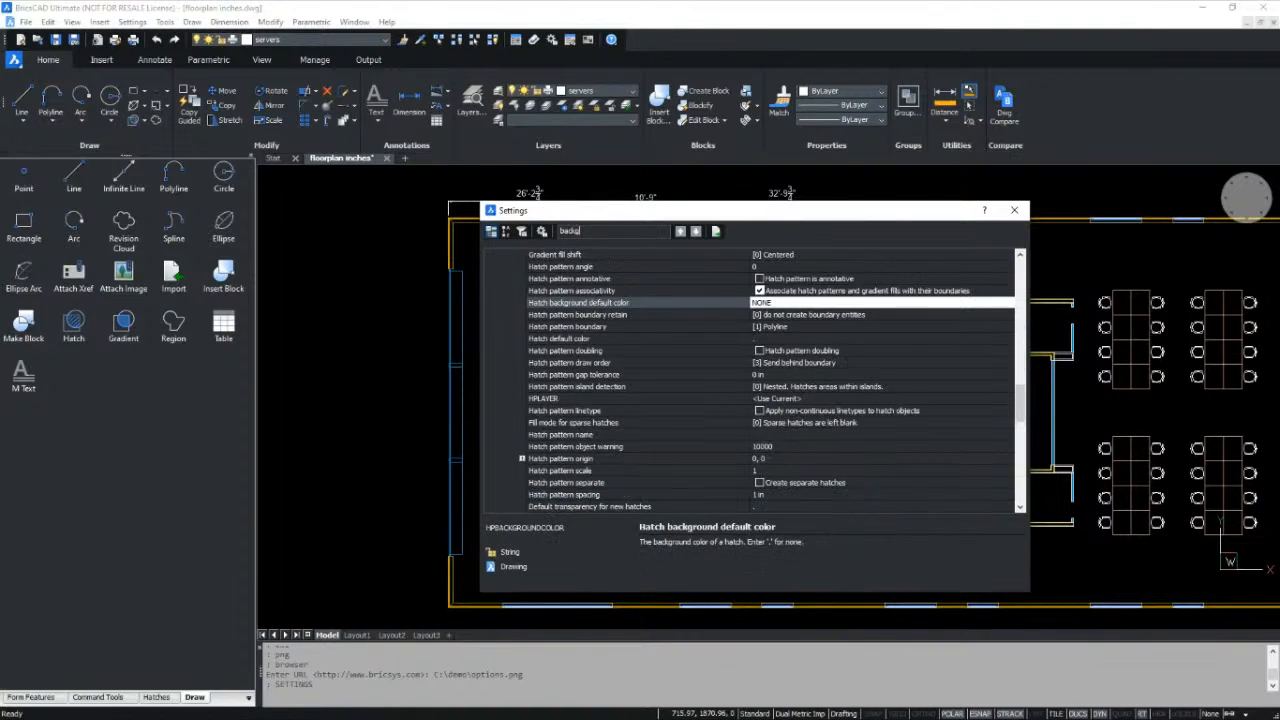
{"action": "type", "text": "round color"}
{"action": "left_click", "coordinate": [695, 236]}
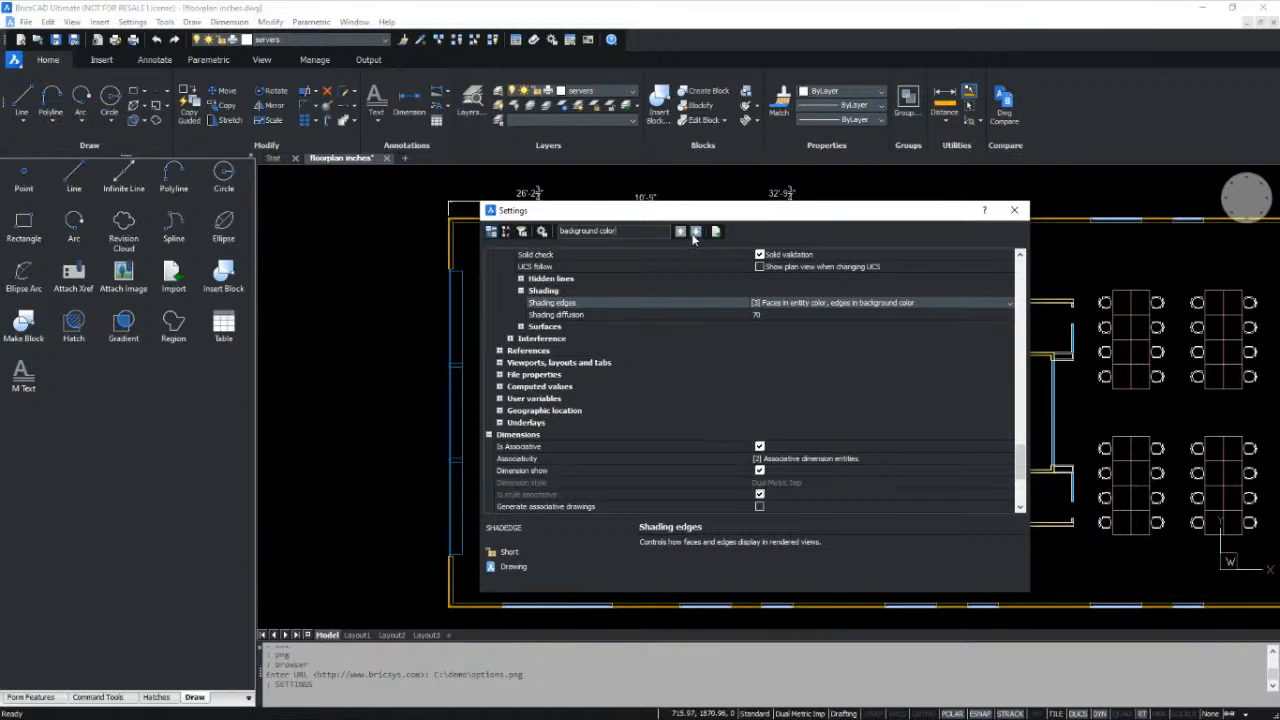
{"action": "left_click", "coordinate": [695, 236]}
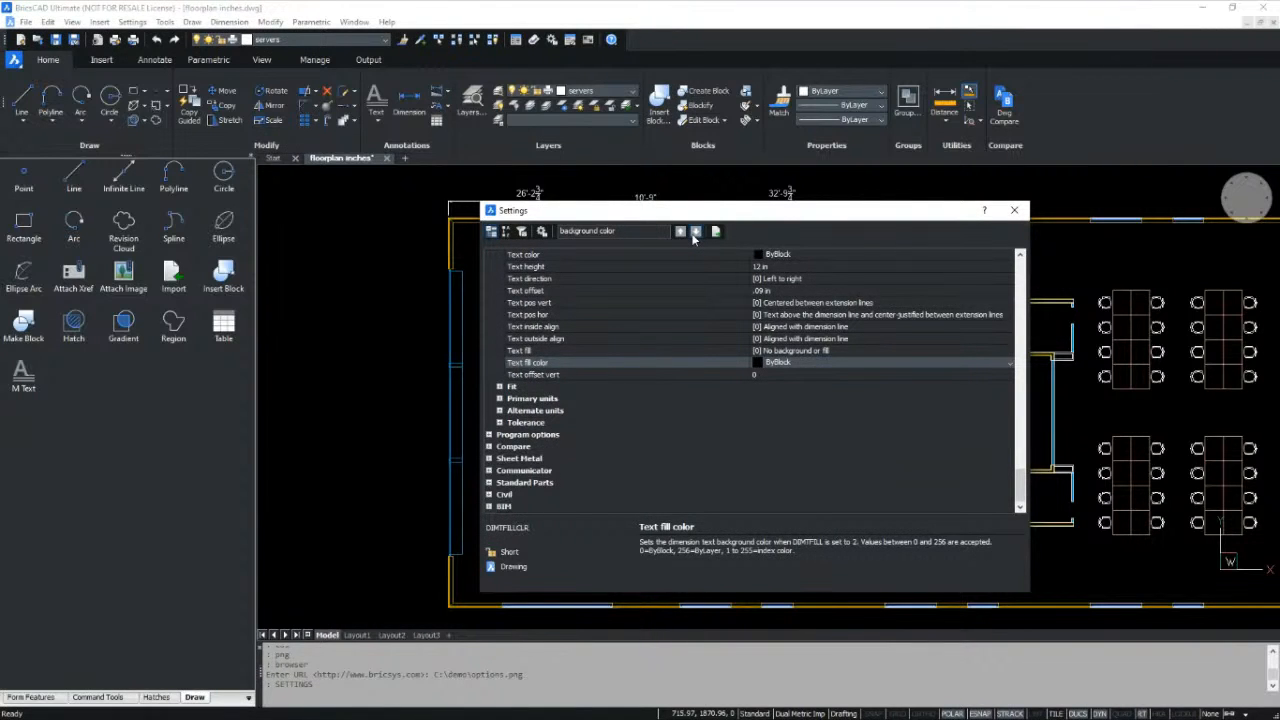
{"action": "left_click", "coordinate": [695, 236]}
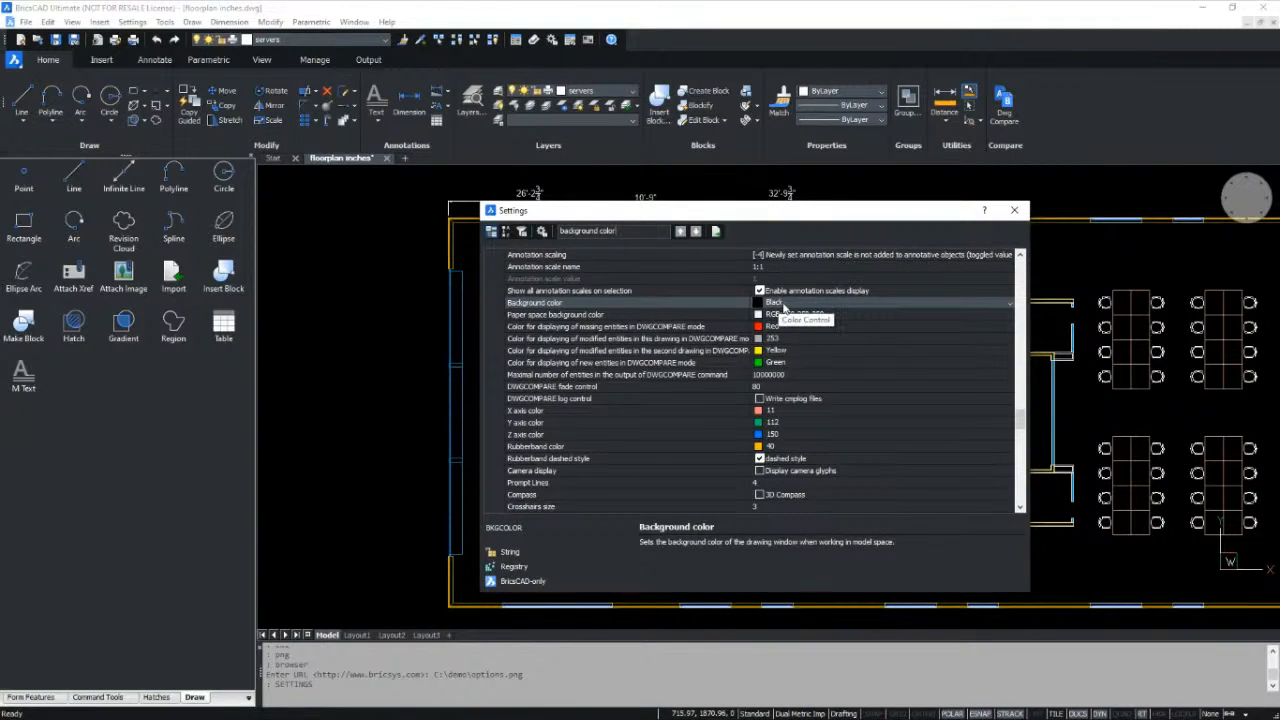
{"action": "left_click", "coordinate": [788, 304]}
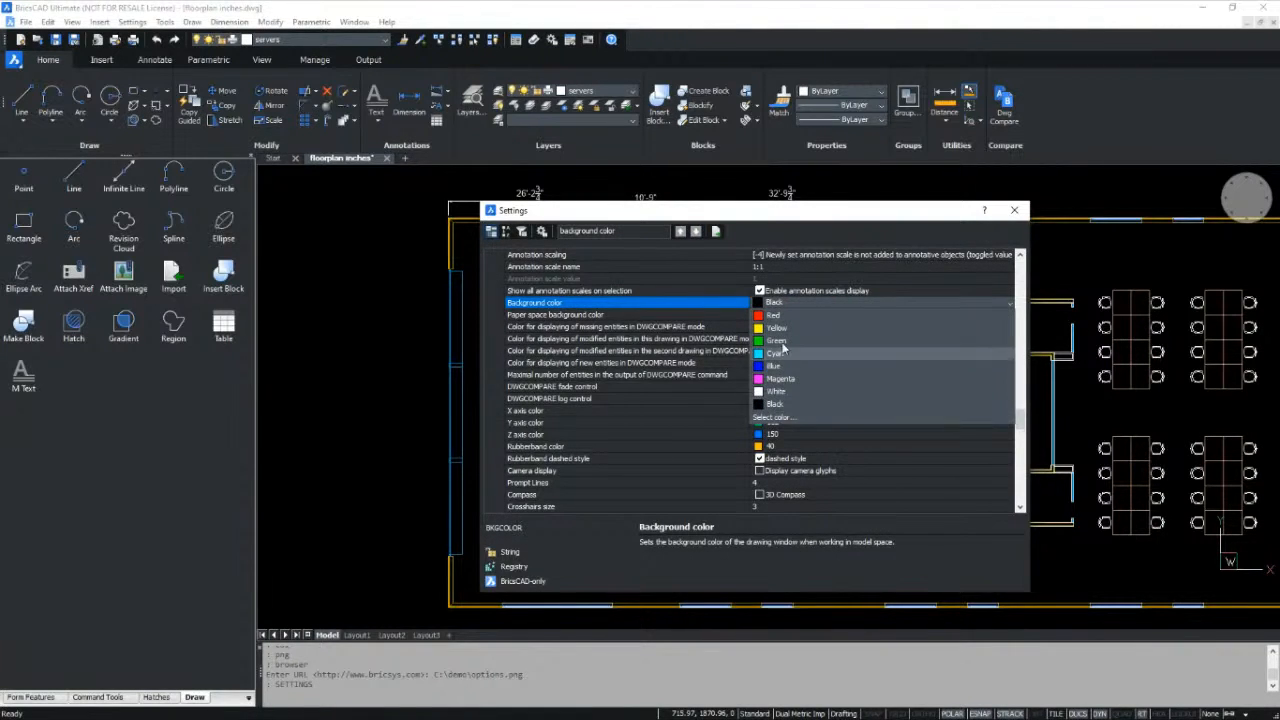
{"action": "left_click", "coordinate": [778, 392]}
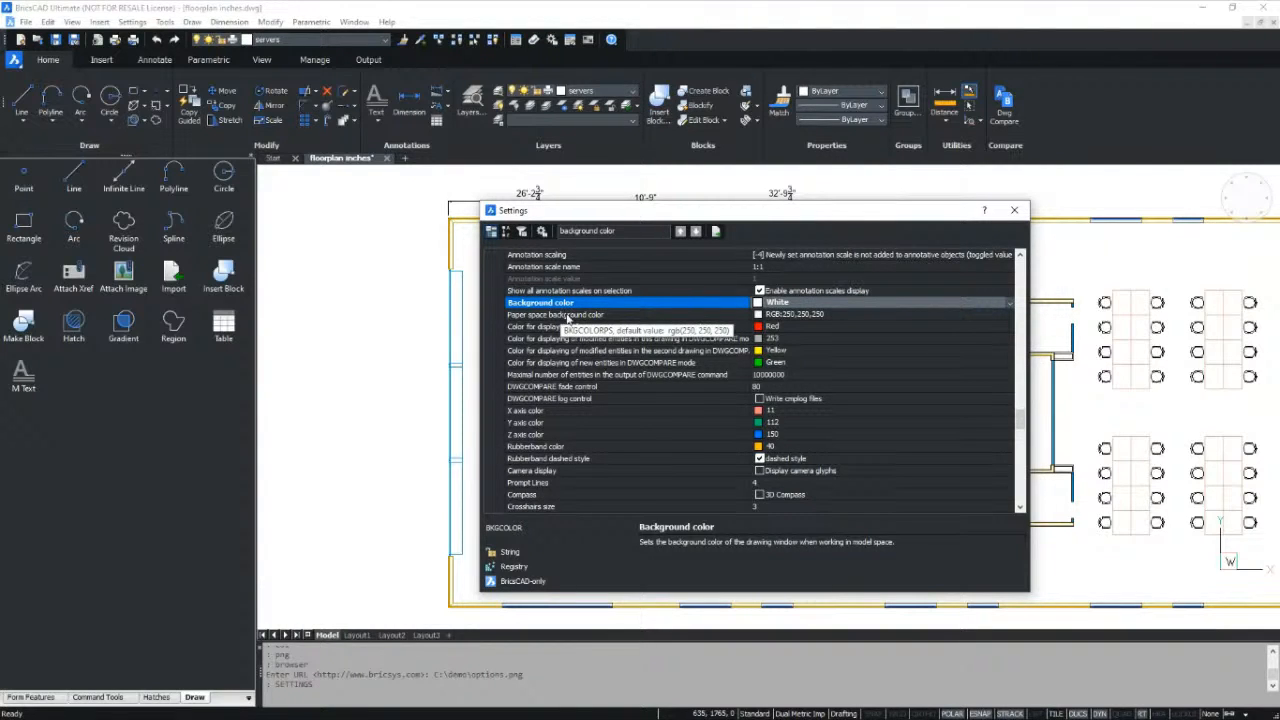
{"action": "left_click", "coordinate": [567, 316]}
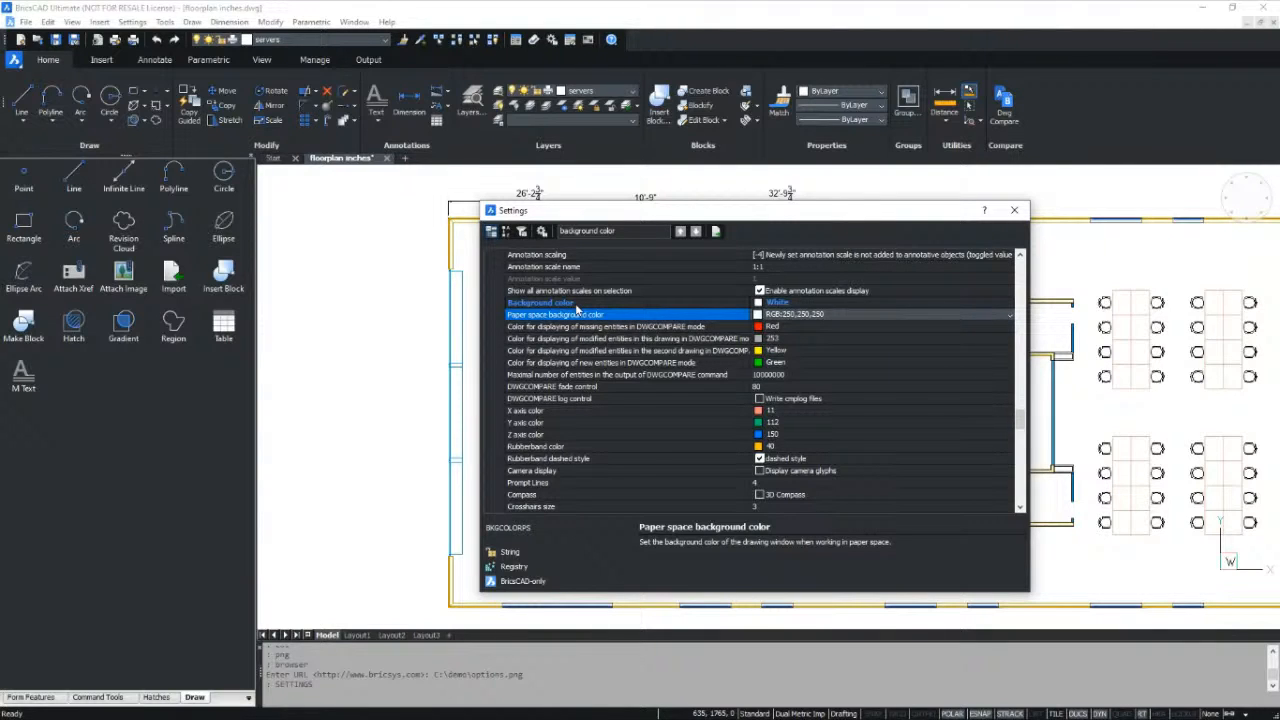
{"action": "left_click", "coordinate": [1015, 213]}
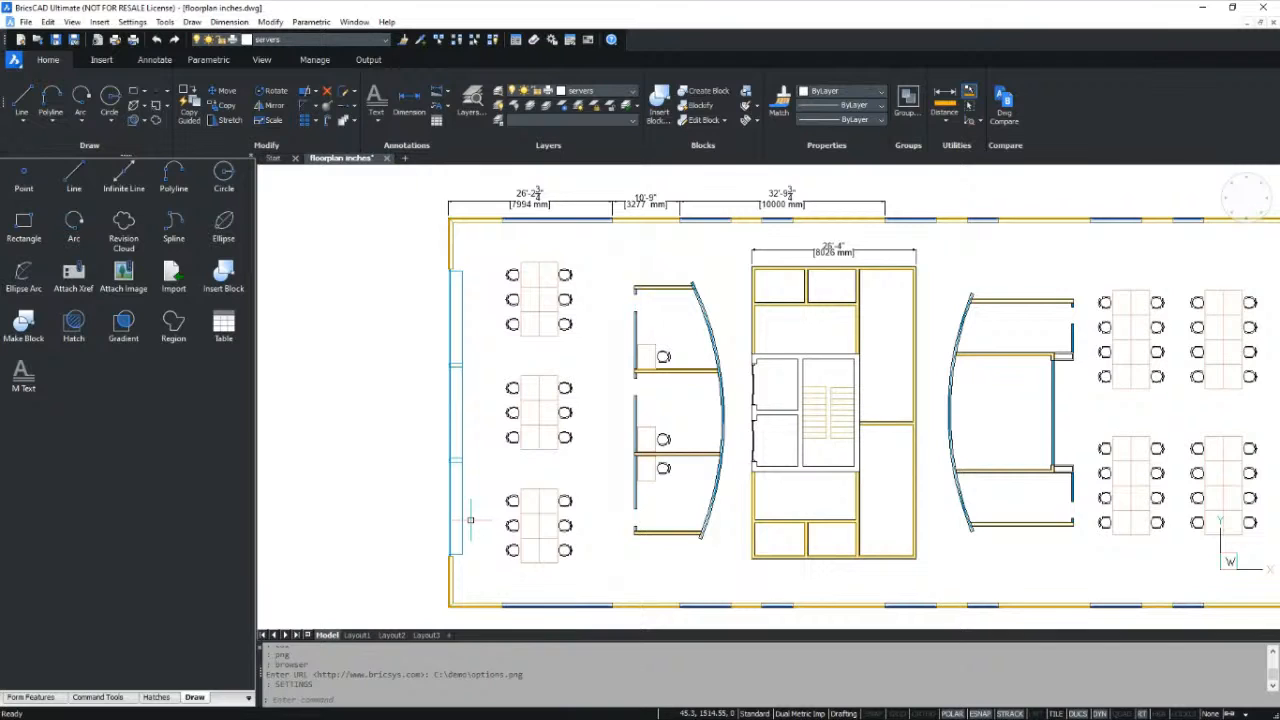
Open the Customize dialog with the cui command and view the menu, tablet and quad customization categories
{"action": "type", "text": "cui"}
{"action": "key", "text": "Return"}
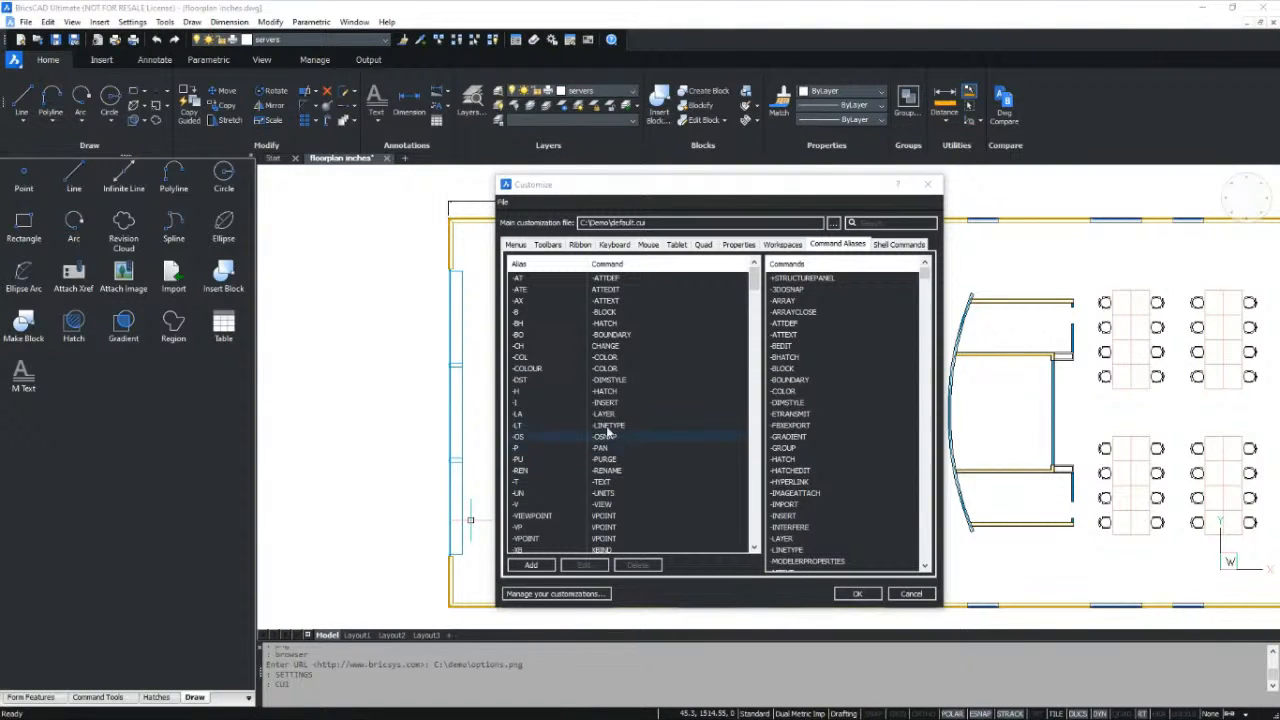
{"action": "left_click", "coordinate": [516, 246]}
{"action": "left_click", "coordinate": [677, 245]}
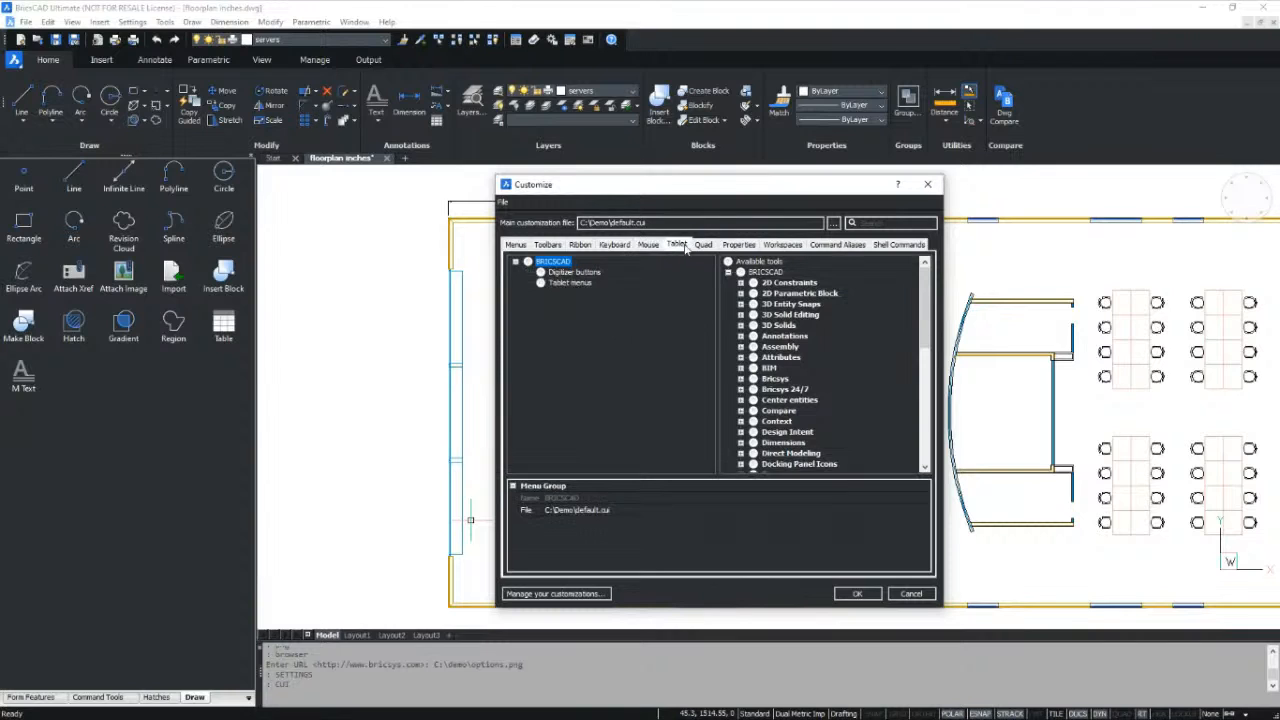
{"action": "left_click", "coordinate": [704, 245]}
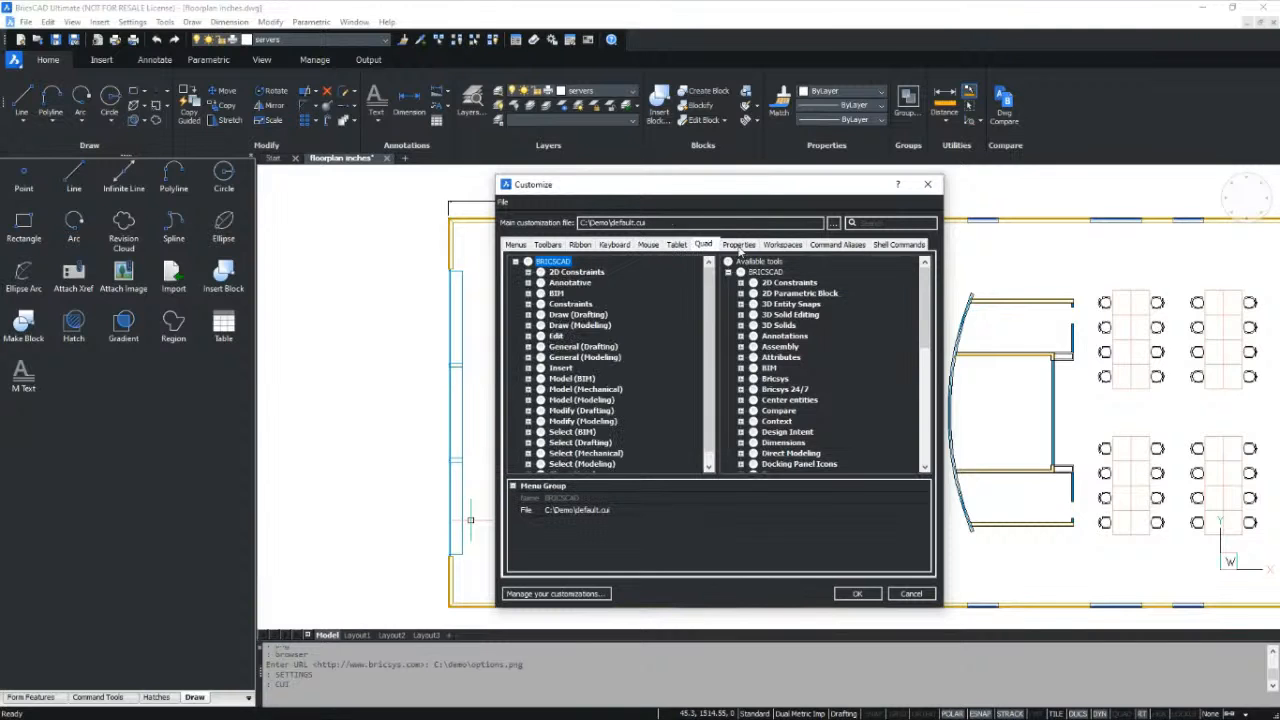
Look up the existing alias for the CIRCLE command in the command aliases list
{"action": "left_click", "coordinate": [836, 245]}
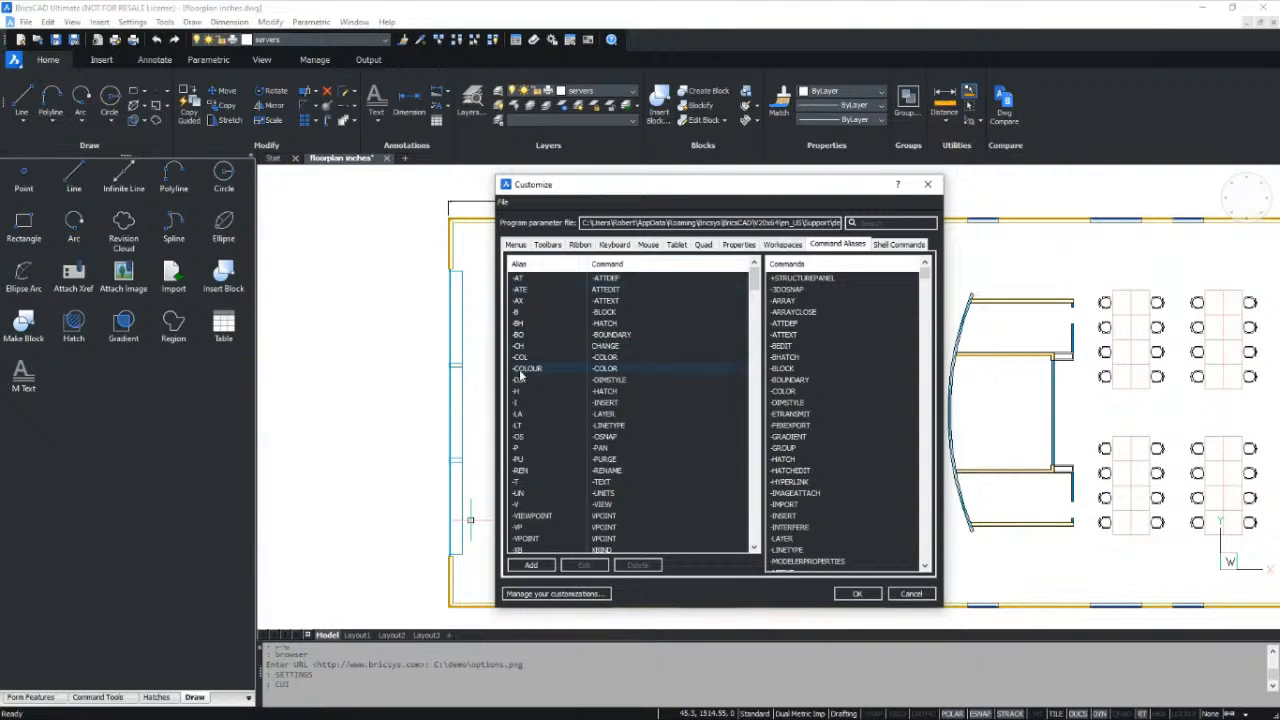
{"action": "scroll", "coordinate": [520, 370], "scroll_direction": "down", "scroll_amount": 3}
{"action": "scroll", "coordinate": [520, 375], "scroll_direction": "down", "scroll_amount": 8}
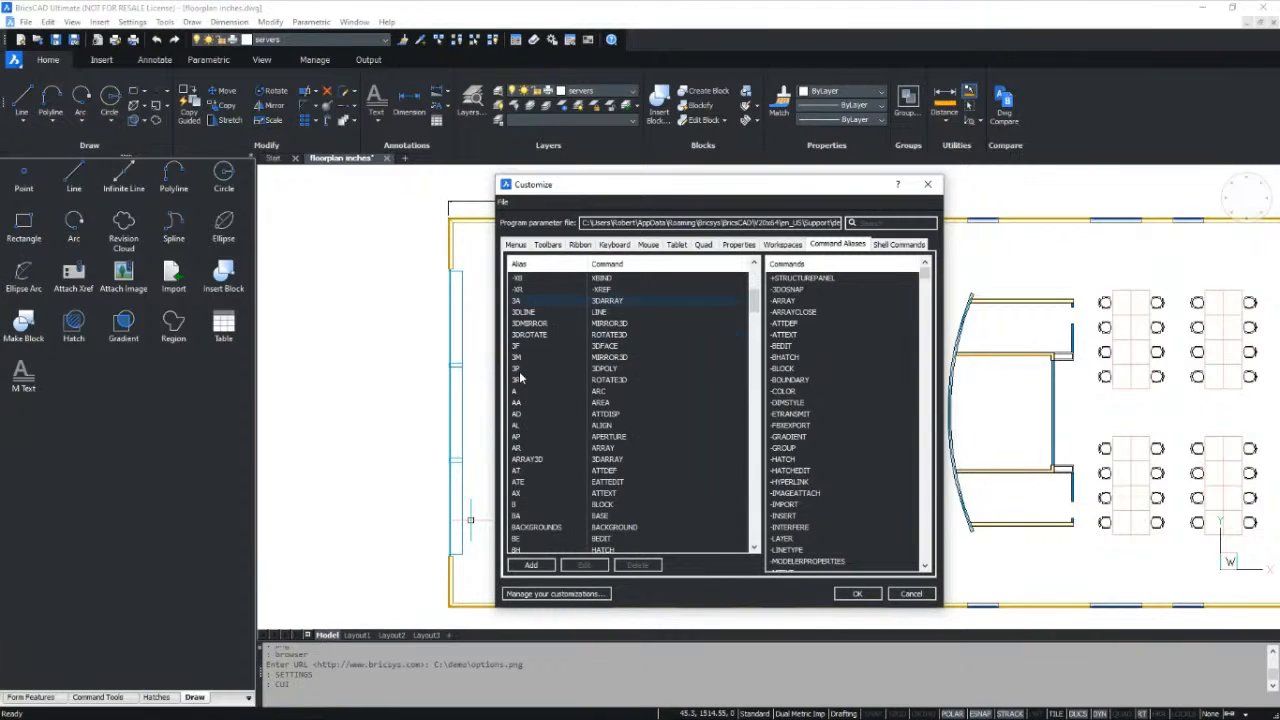
{"action": "scroll", "coordinate": [520, 376], "scroll_direction": "down", "scroll_amount": 1}
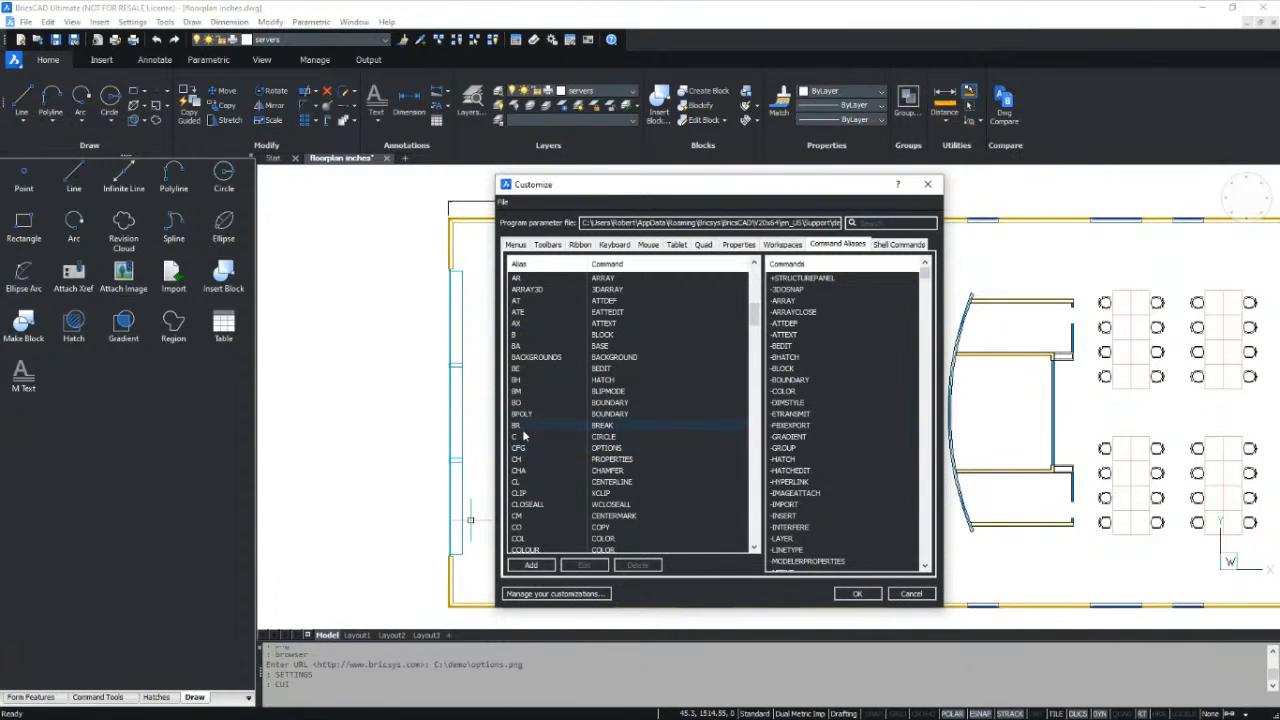
{"action": "left_click", "coordinate": [524, 437]}
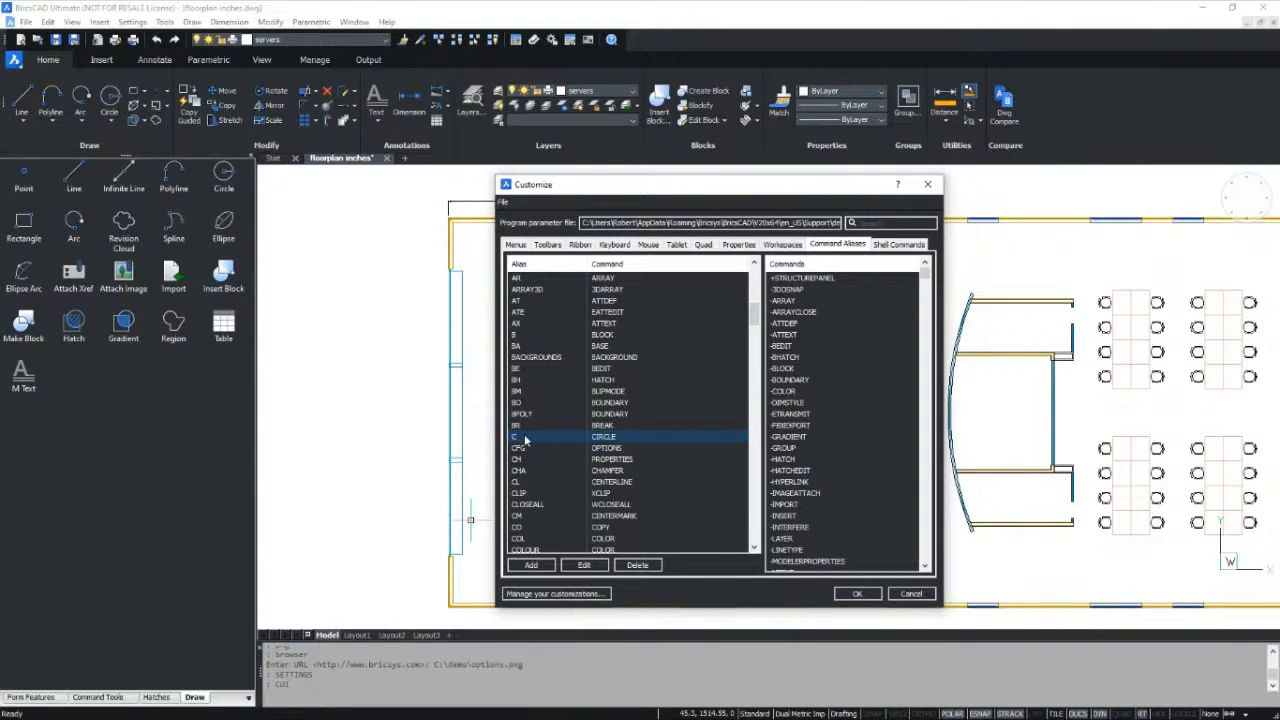
Add the command alias CR for CIRCLE and close the customization with the changes saved
{"action": "left_click", "coordinate": [526, 566]}
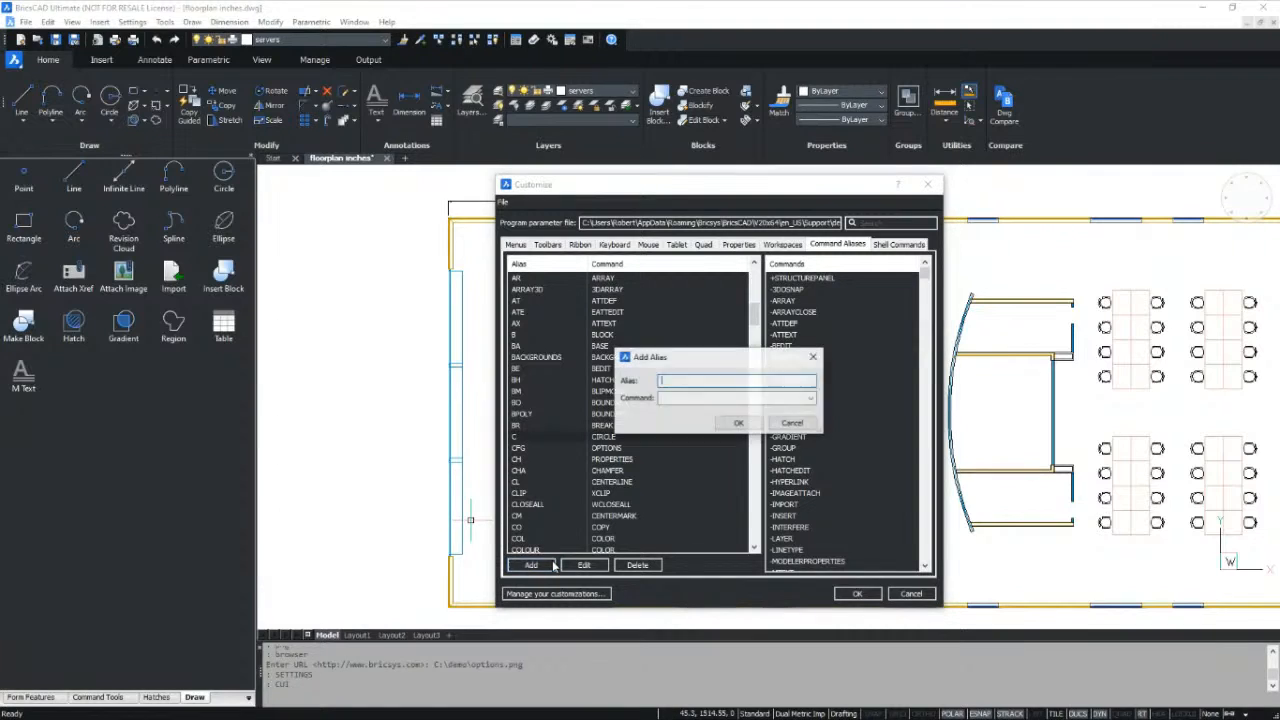
{"action": "type", "text": "CR"}
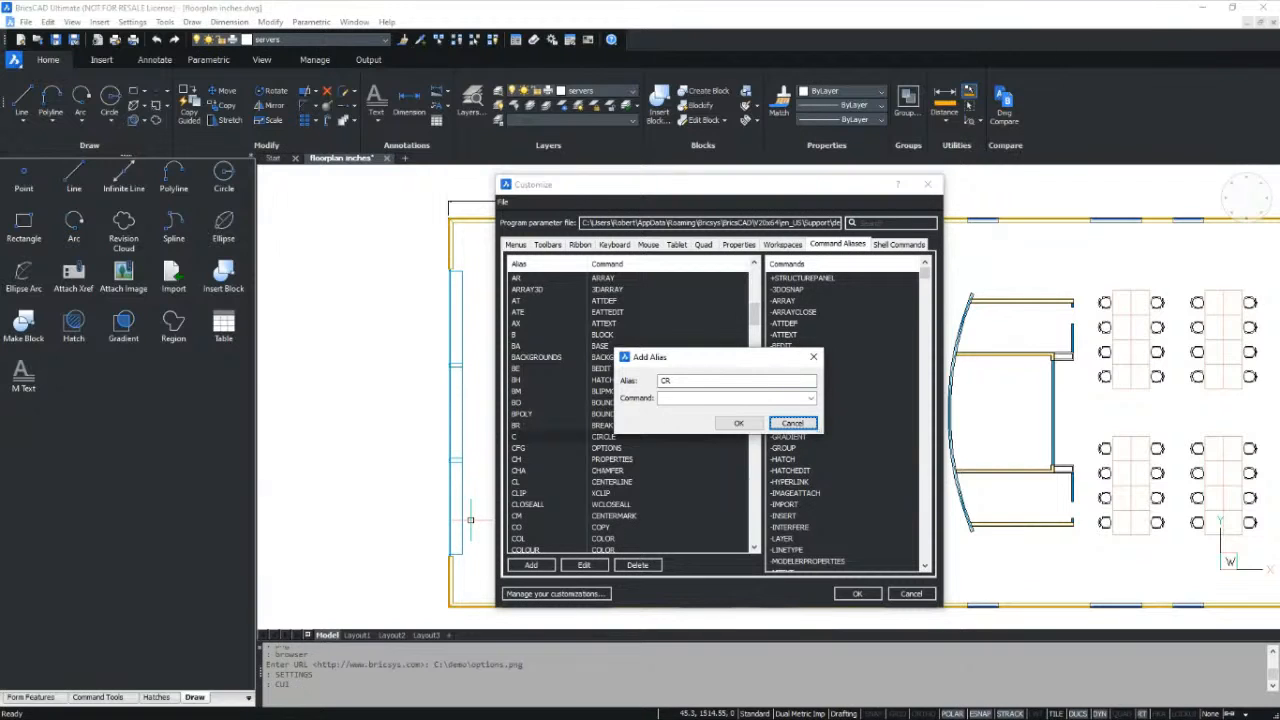
{"action": "key", "text": "Tab"}
{"action": "type", "text": "CIRCLE"}
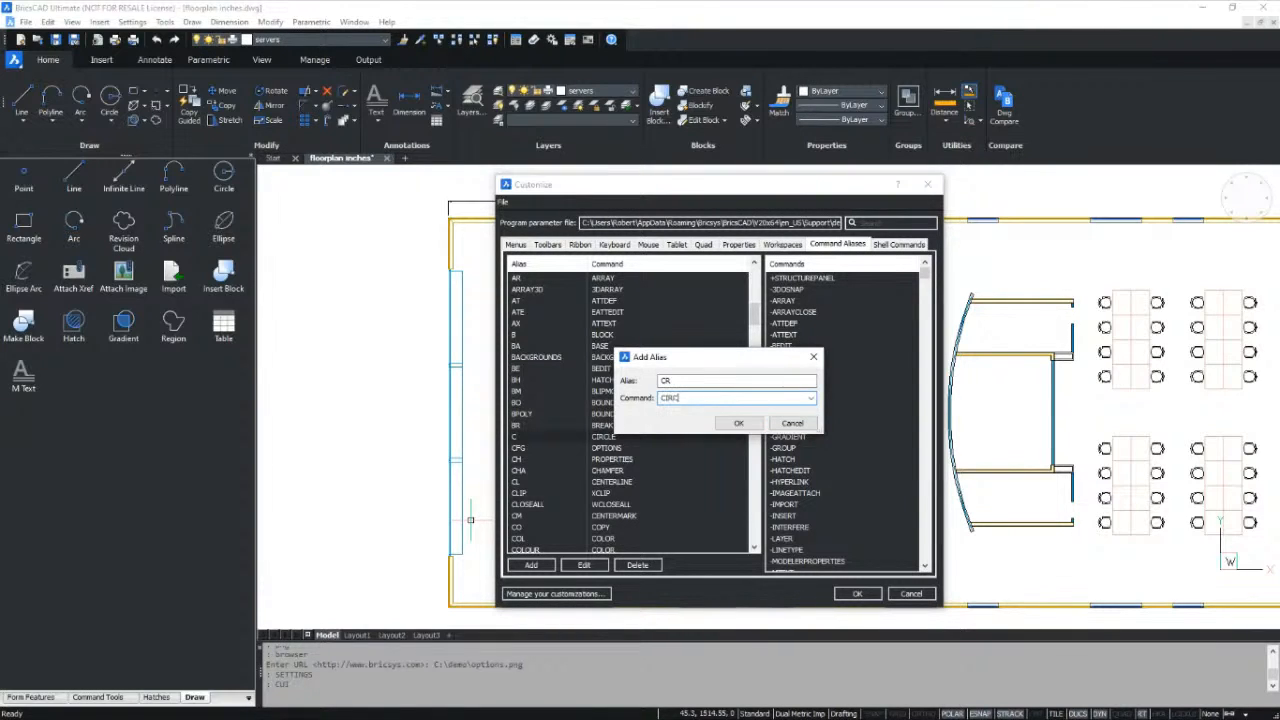
{"action": "left_click", "coordinate": [740, 423]}
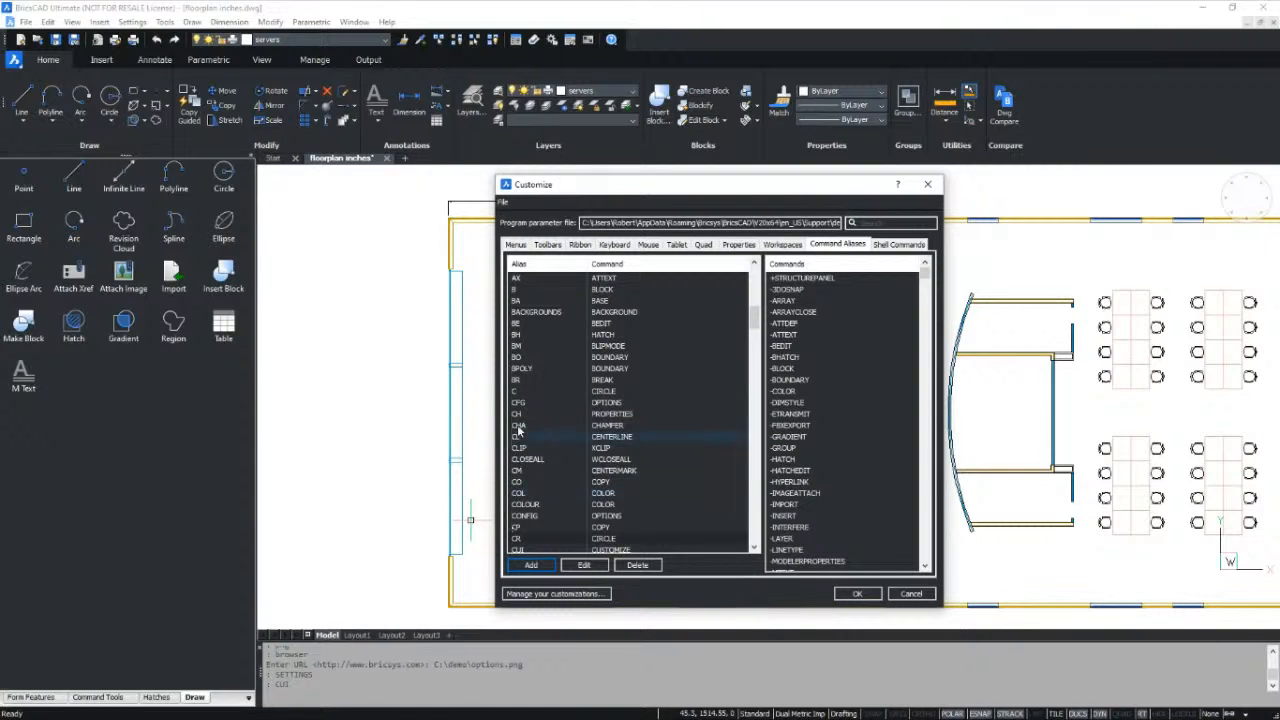
{"action": "left_click", "coordinate": [516, 540]}
{"action": "left_click", "coordinate": [929, 187]}
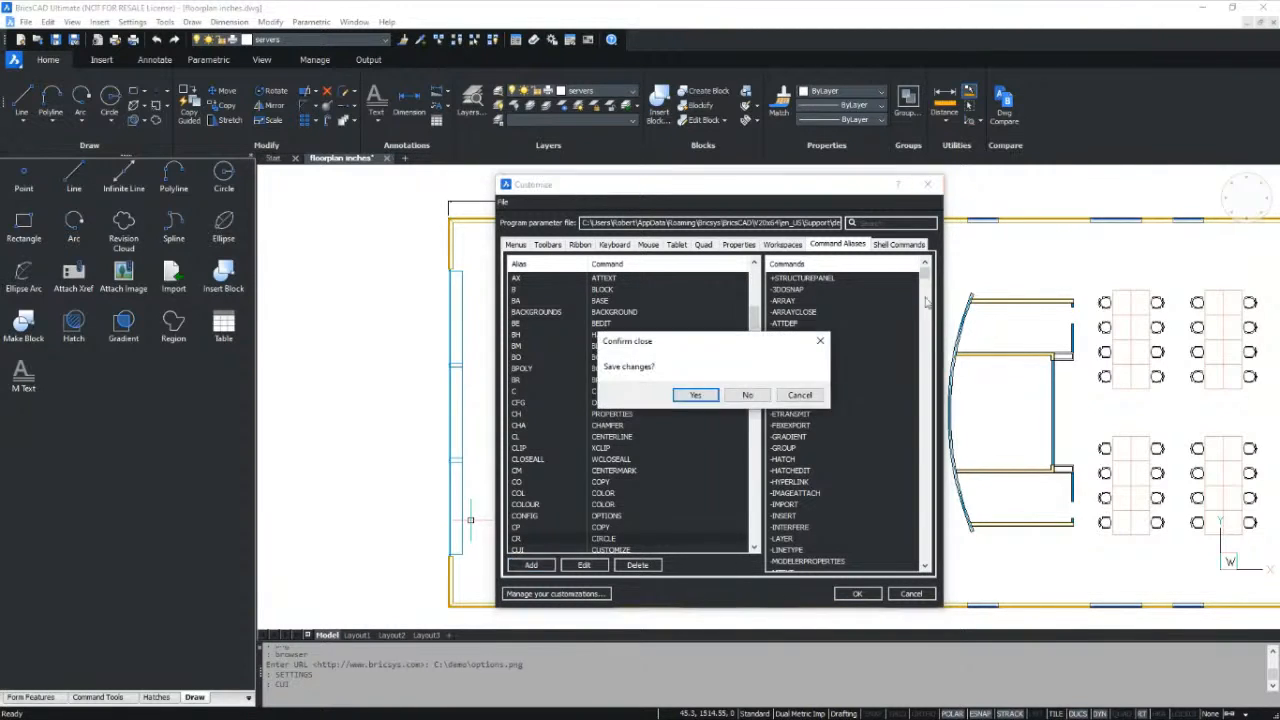
{"action": "left_click", "coordinate": [697, 395]}
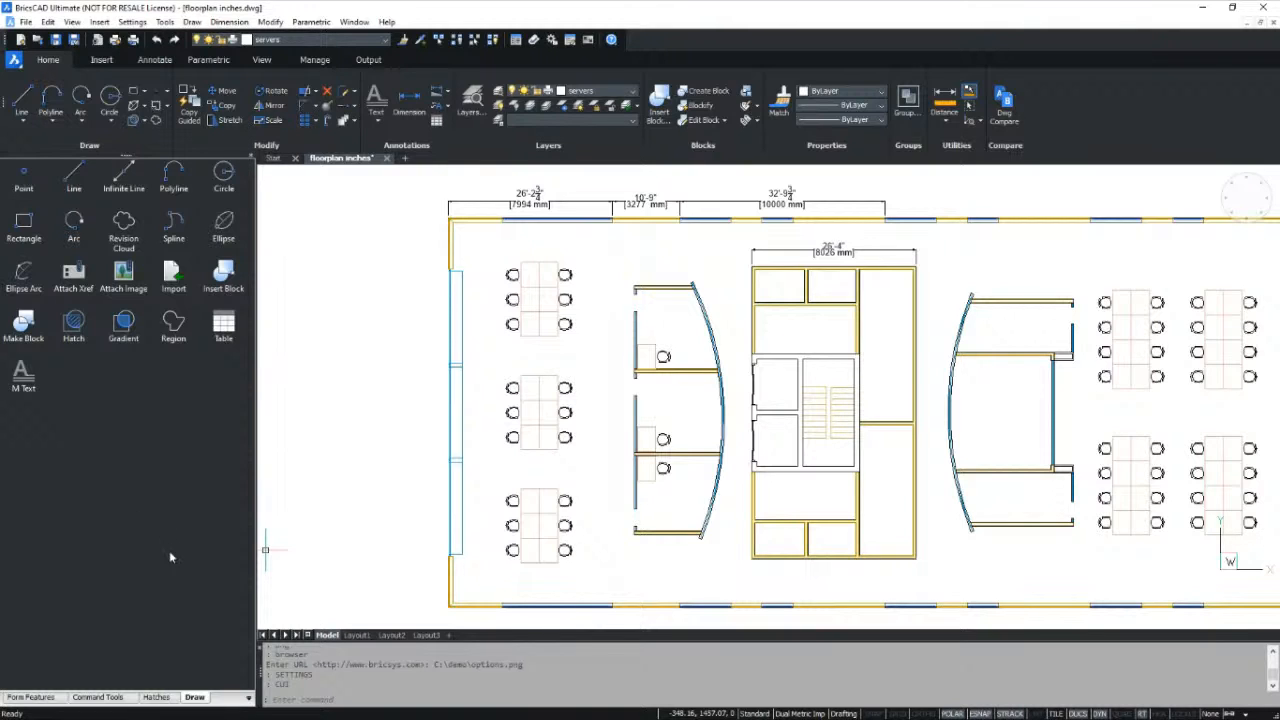
Import the Fitness.xtp tool palette from the Demo folder through the tool palette customization
{"action": "right_click", "coordinate": [142, 514]}
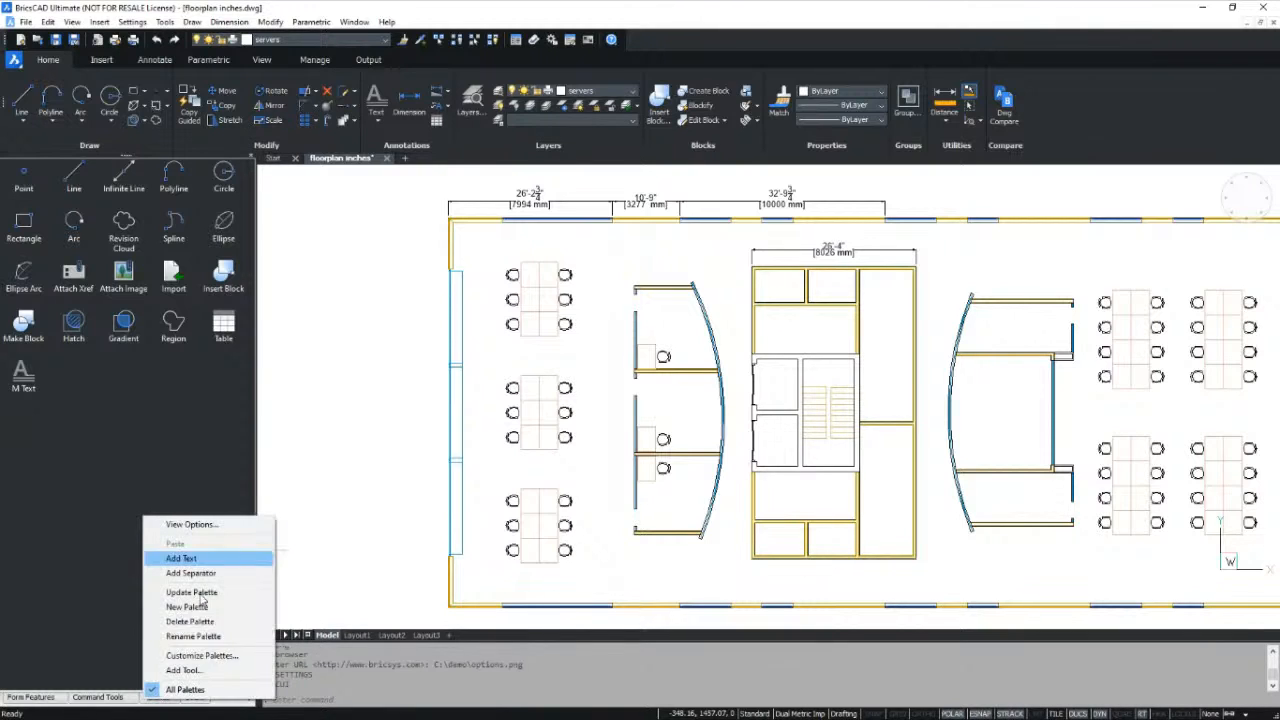
{"action": "left_click", "coordinate": [234, 657]}
{"action": "right_click", "coordinate": [290, 390]}
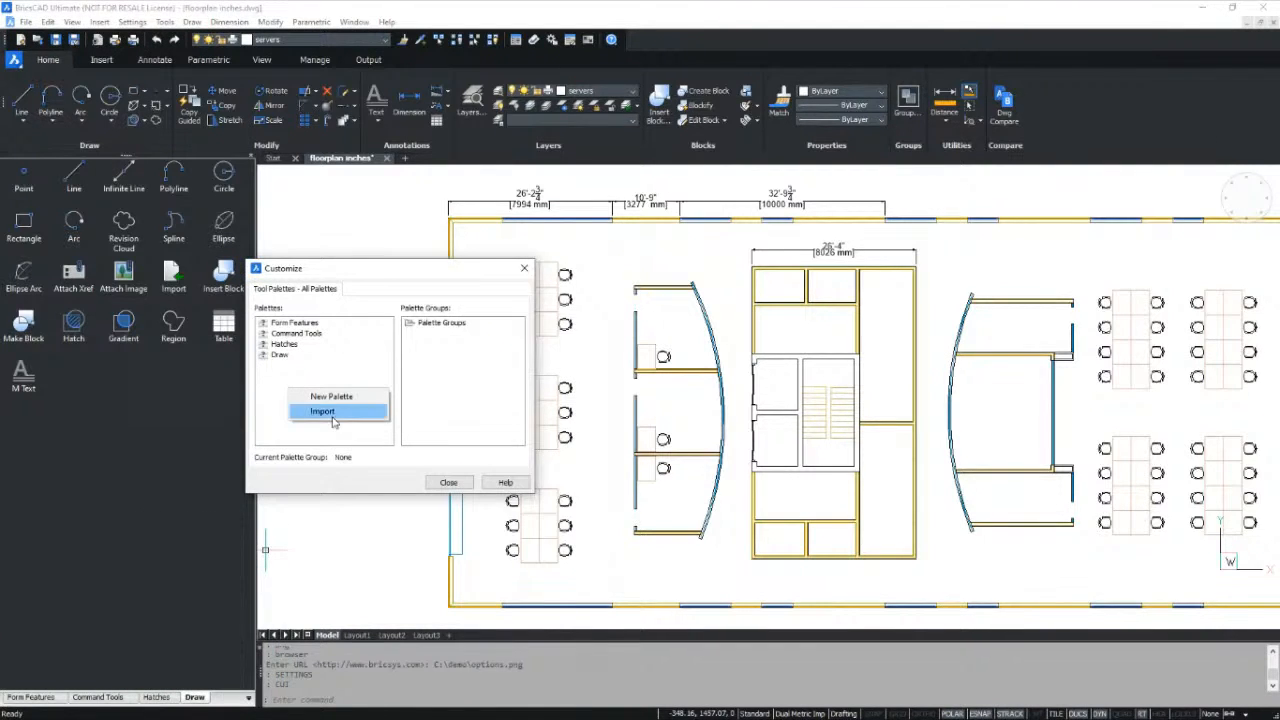
{"action": "left_click", "coordinate": [334, 413]}
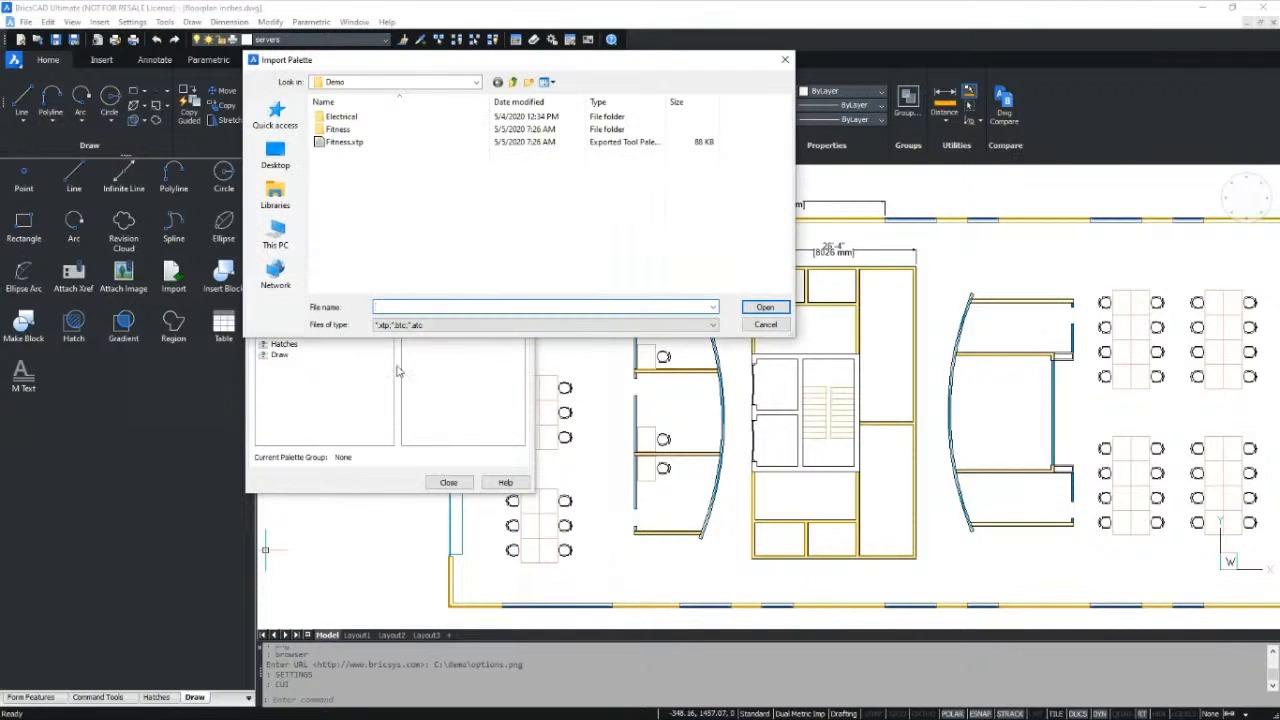
{"action": "left_click", "coordinate": [344, 142]}
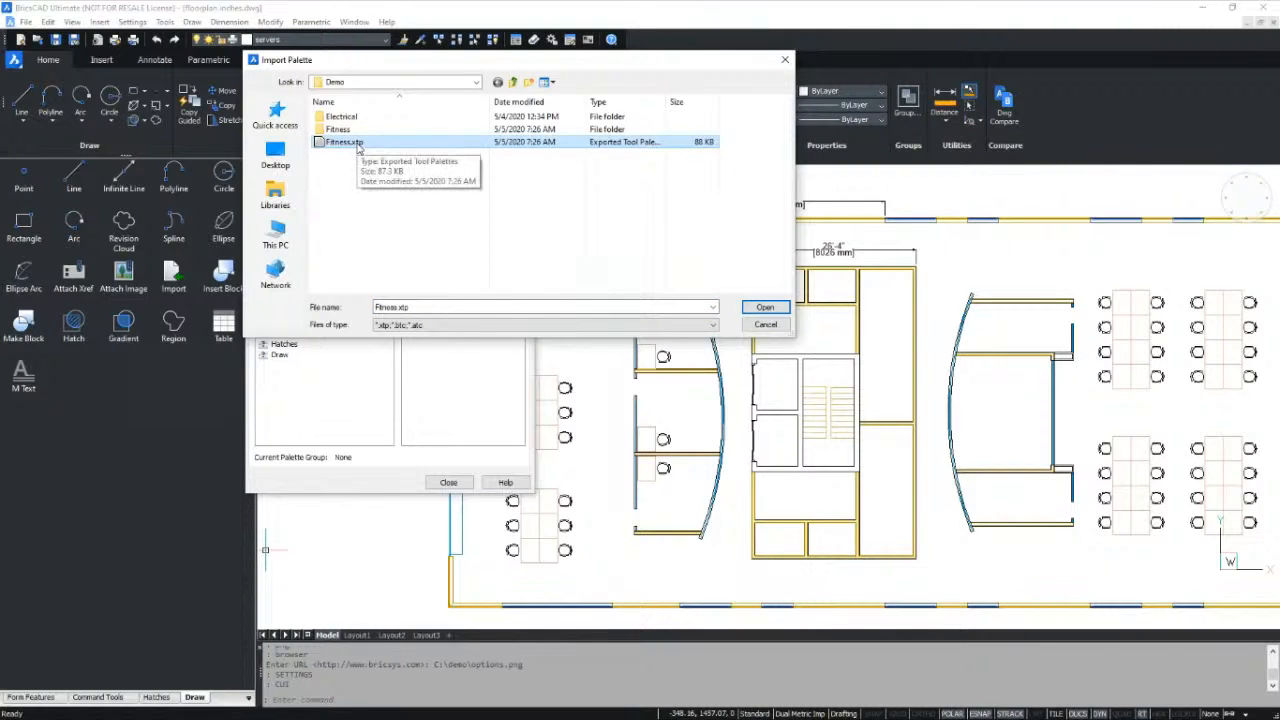
{"action": "left_click", "coordinate": [768, 308]}
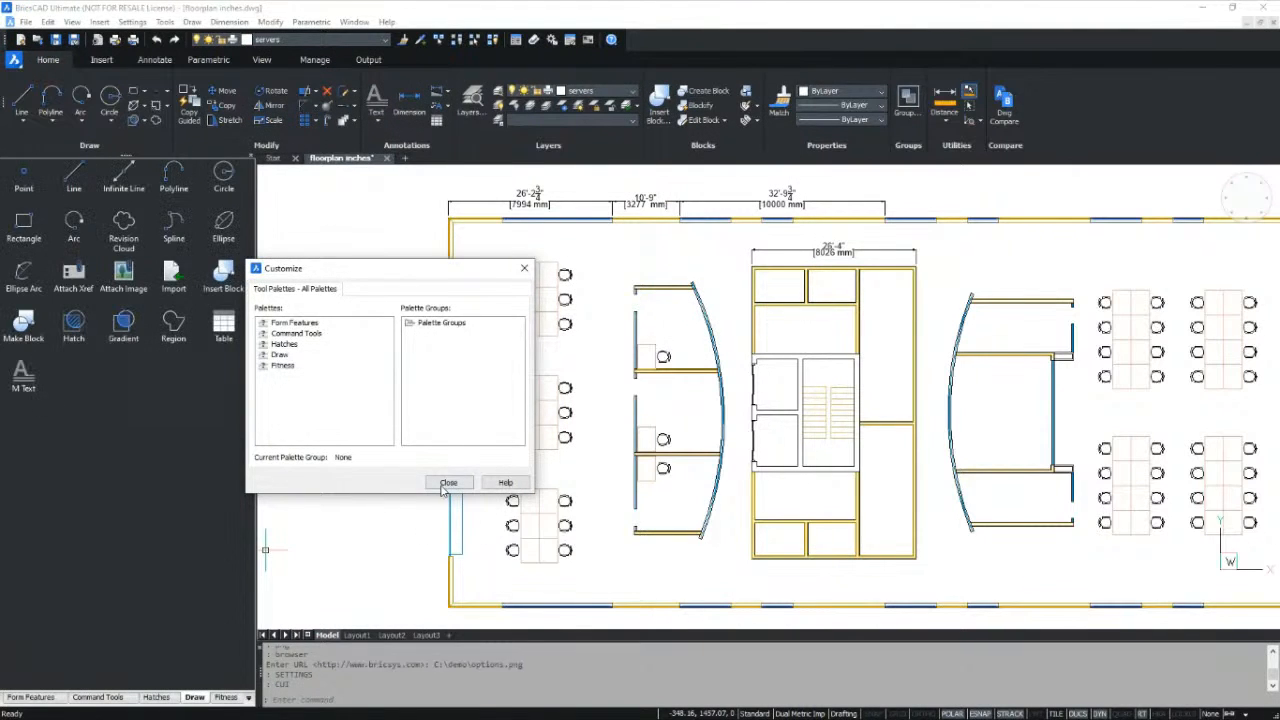
{"action": "left_click", "coordinate": [448, 483]}
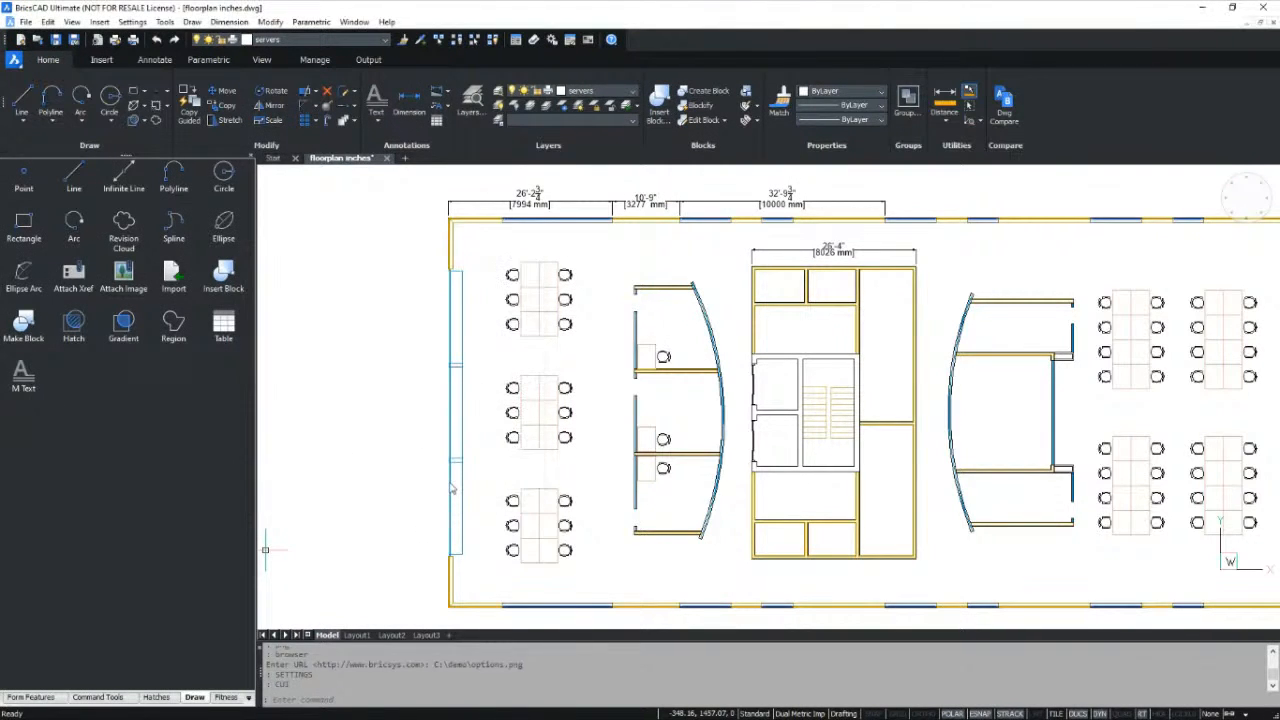
Insert the first block of the Fitness palette into the empty area just outside the floor plan's window wall
{"action": "left_click", "coordinate": [228, 698]}
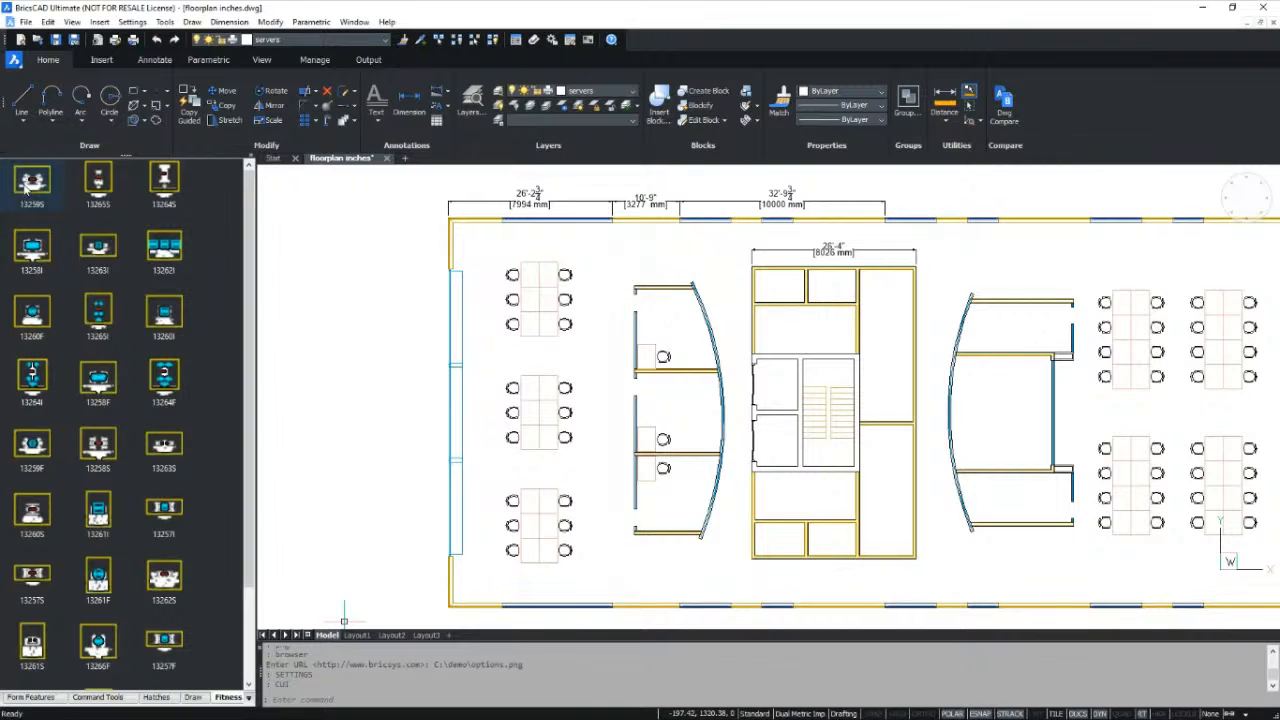
{"action": "mouse_move", "coordinate": [27, 188]}
{"action": "left_mouse_down"}
{"action": "mouse_move", "coordinate": [108, 240]}
{"action": "mouse_move", "coordinate": [336, 311]}
{"action": "left_mouse_up"}
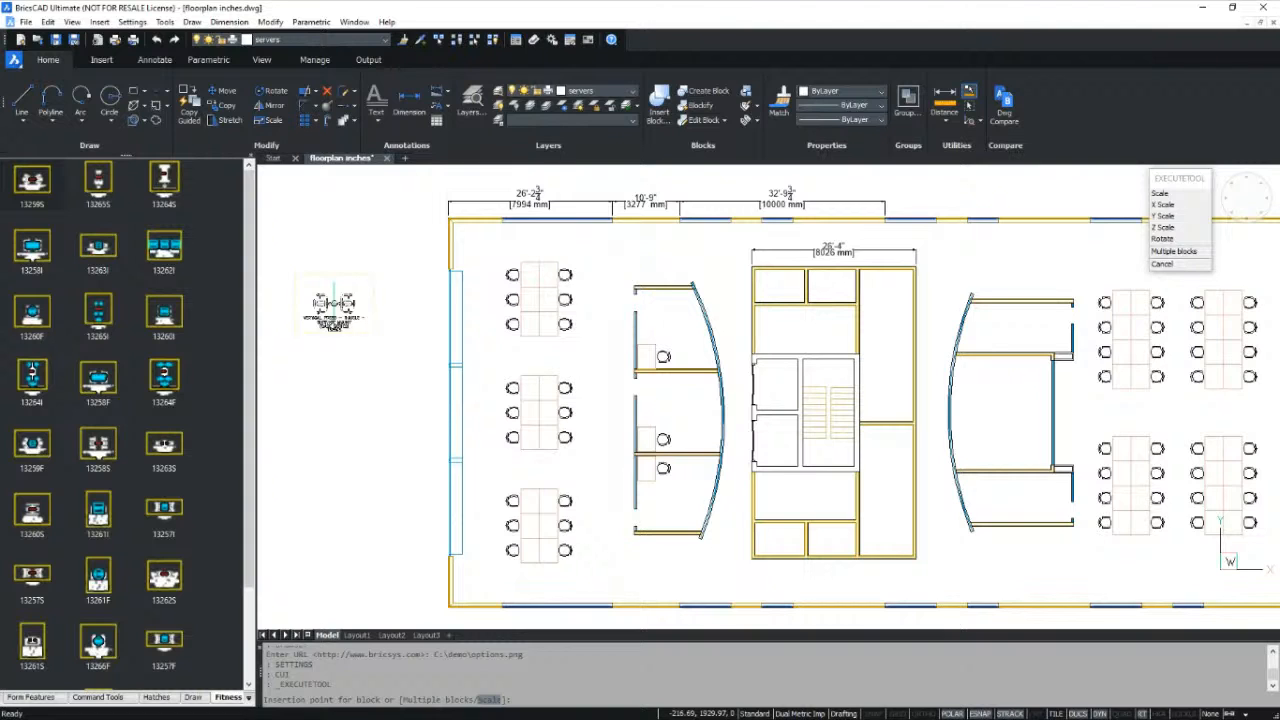
{"action": "left_click", "coordinate": [329, 378]}
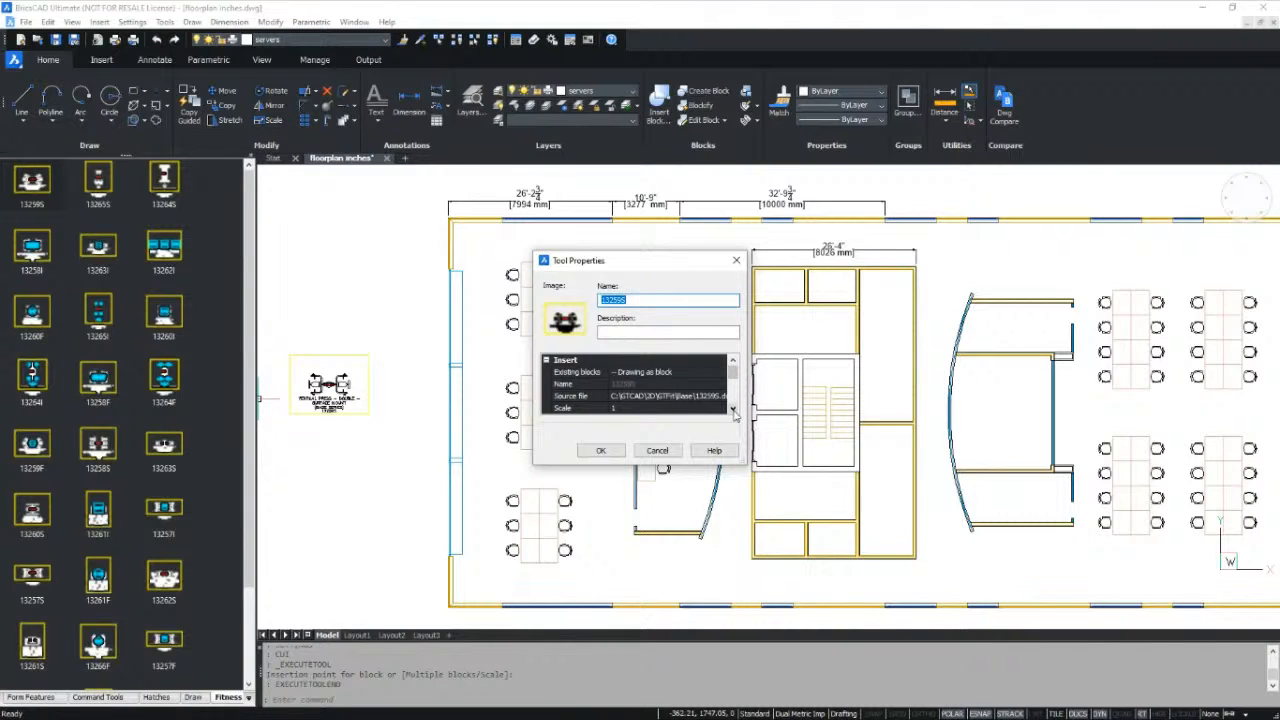
Review the insert properties of the first Fitness palette tool, including scale, rotation and explode, and close them unchanged
{"action": "left_click", "coordinate": [733, 411]}
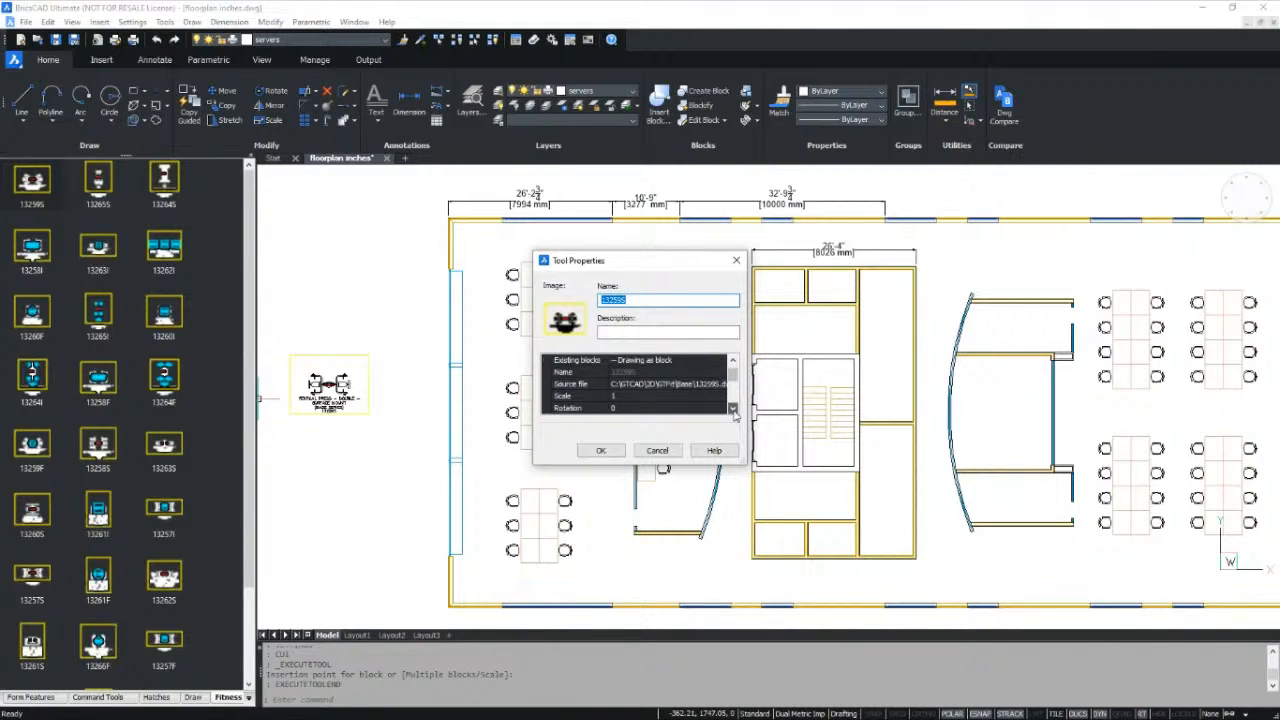
{"action": "left_click", "coordinate": [733, 411]}
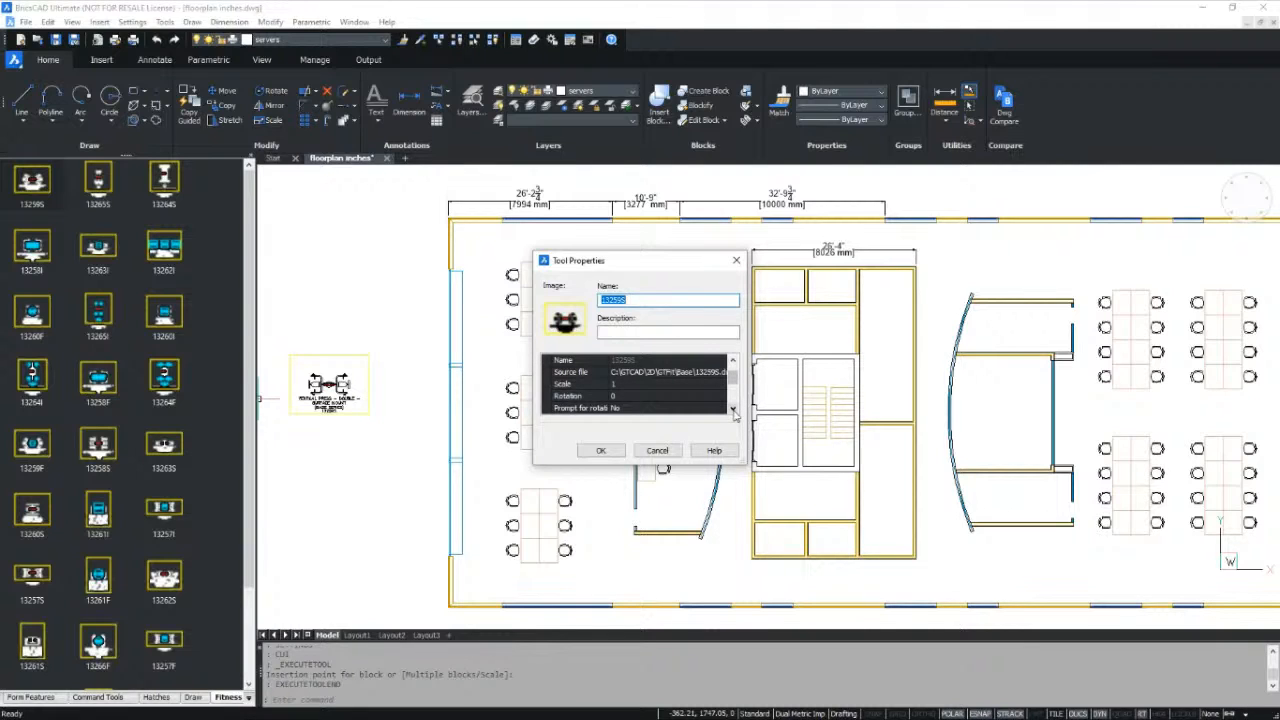
{"action": "left_click", "coordinate": [655, 396]}
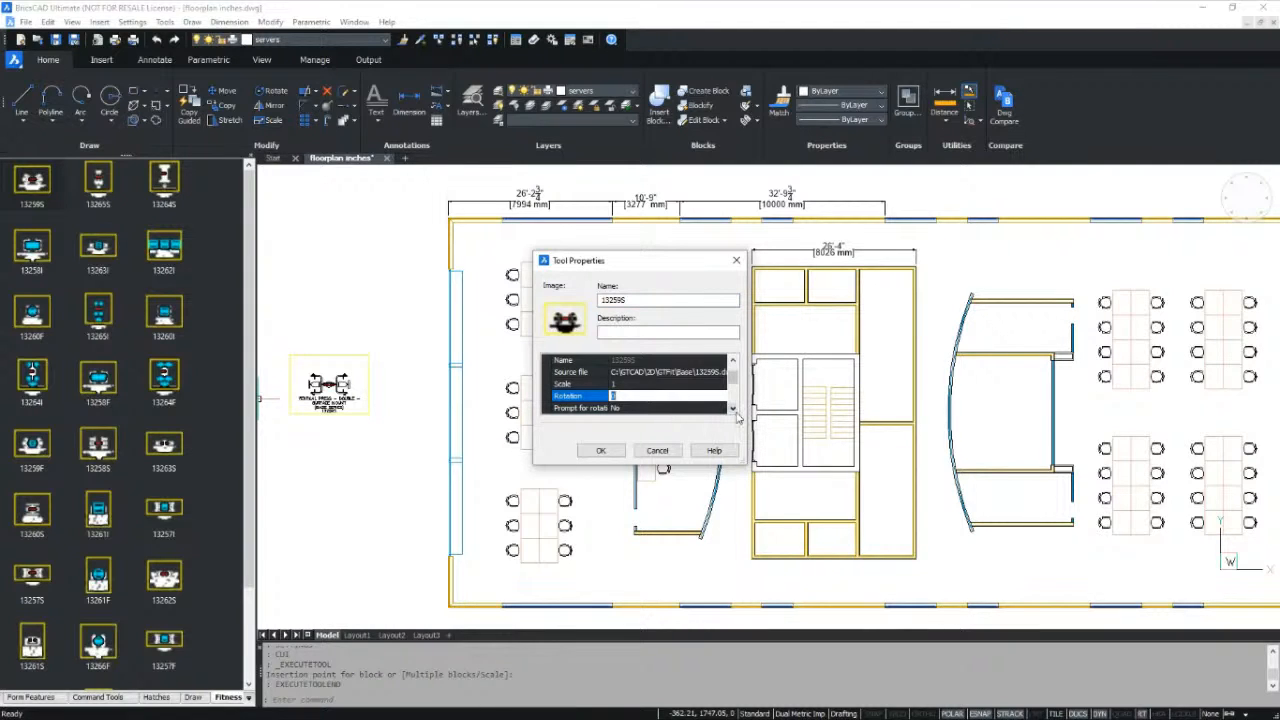
{"action": "left_click", "coordinate": [733, 411]}
{"action": "left_click", "coordinate": [733, 411]}
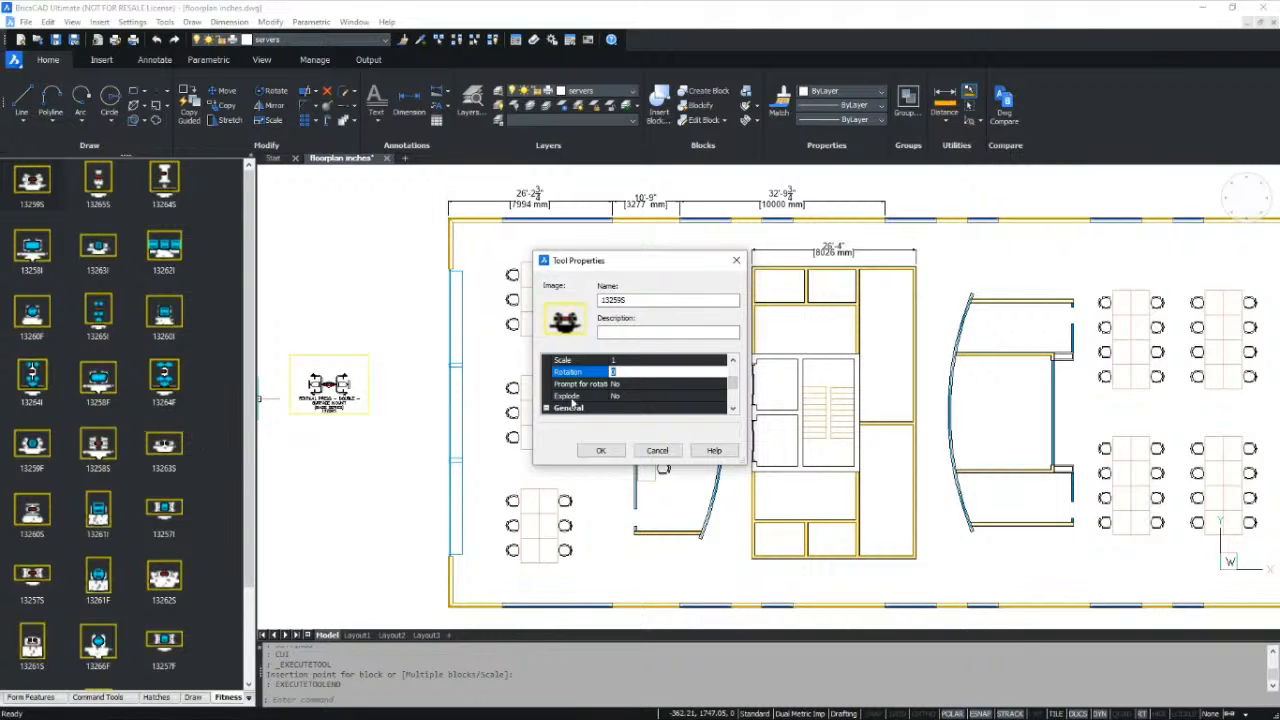
{"action": "left_click", "coordinate": [737, 261]}
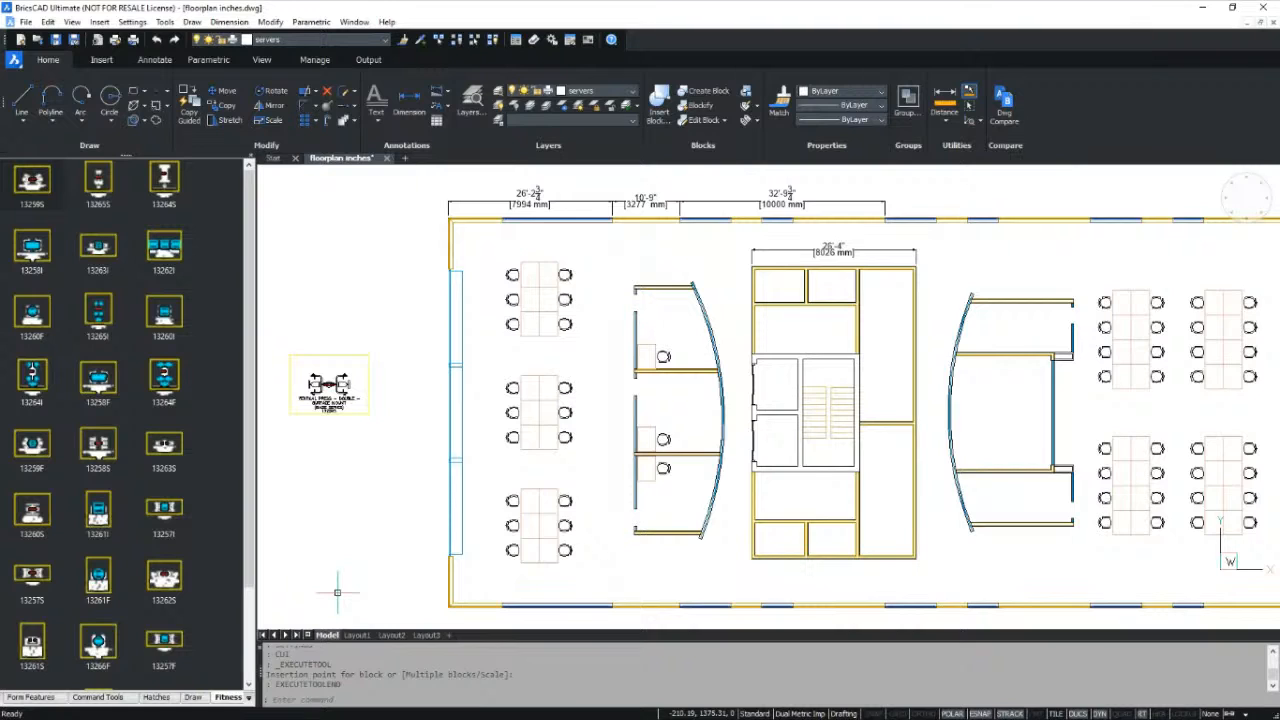
Open the BLADE LISP editor and examine the code in areas.lsp, highlighting the apoly function name
{"action": "type", "text": "s"}
{"action": "key", "text": "Return"}
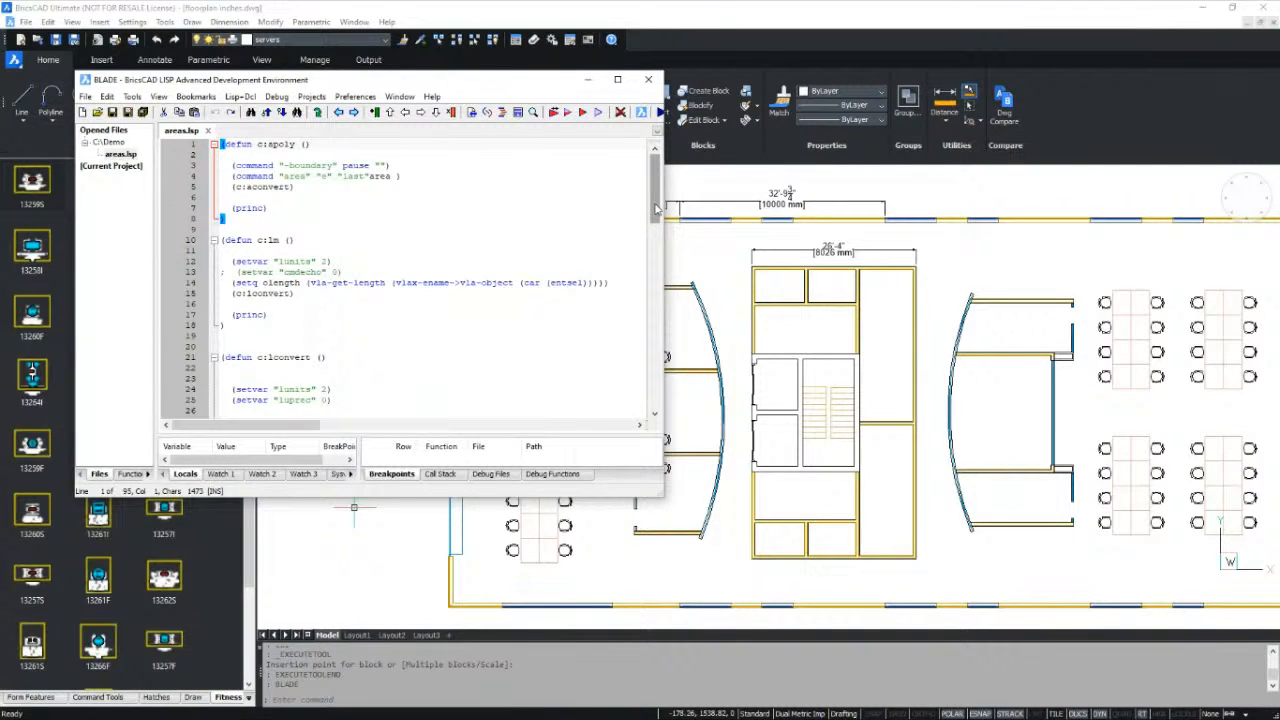
{"action": "left_click_drag", "start_coordinate": [657, 207], "coordinate": [652, 284]}
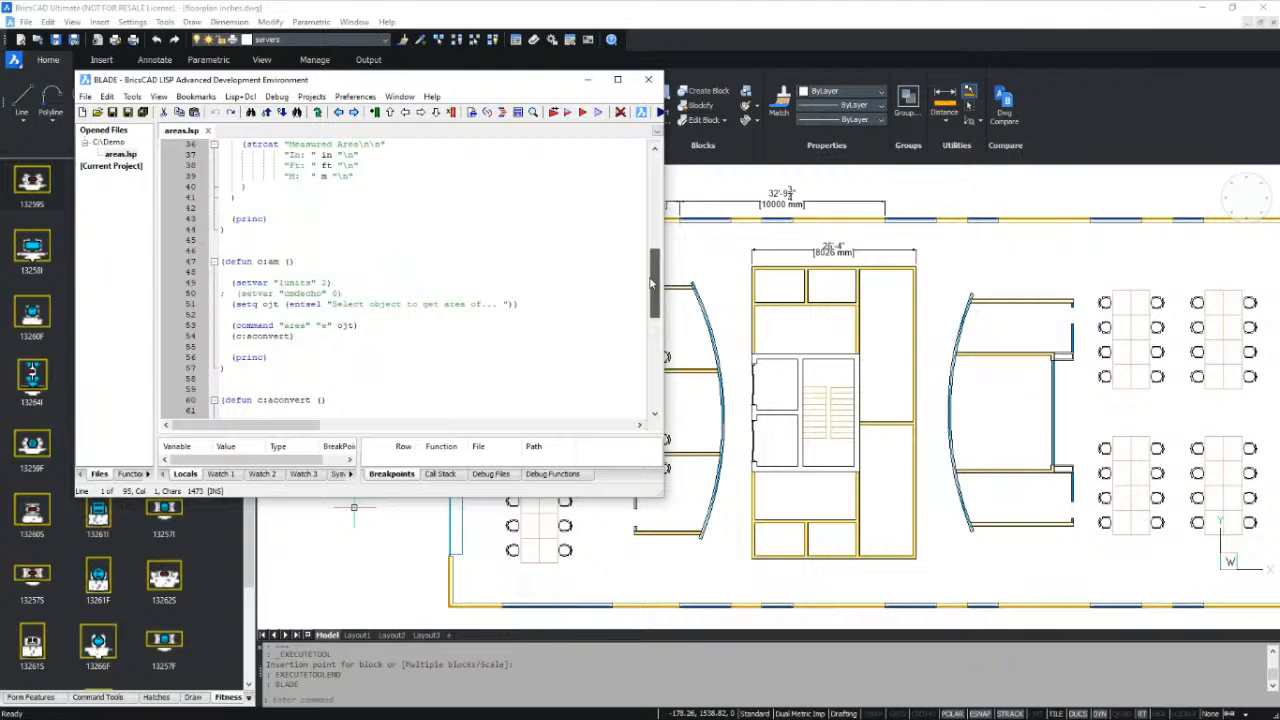
{"action": "left_click_drag", "start_coordinate": [651, 284], "coordinate": [655, 188]}
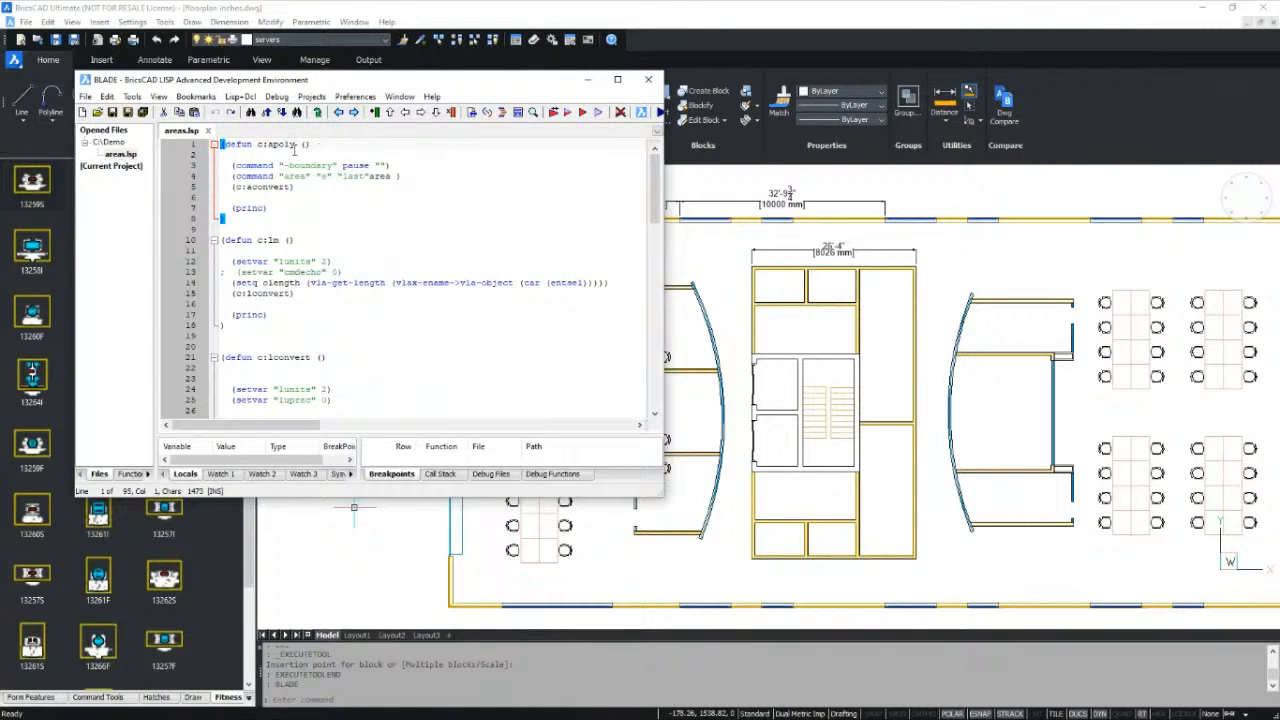
{"action": "left_click_drag", "start_coordinate": [295, 146], "coordinate": [266, 145]}
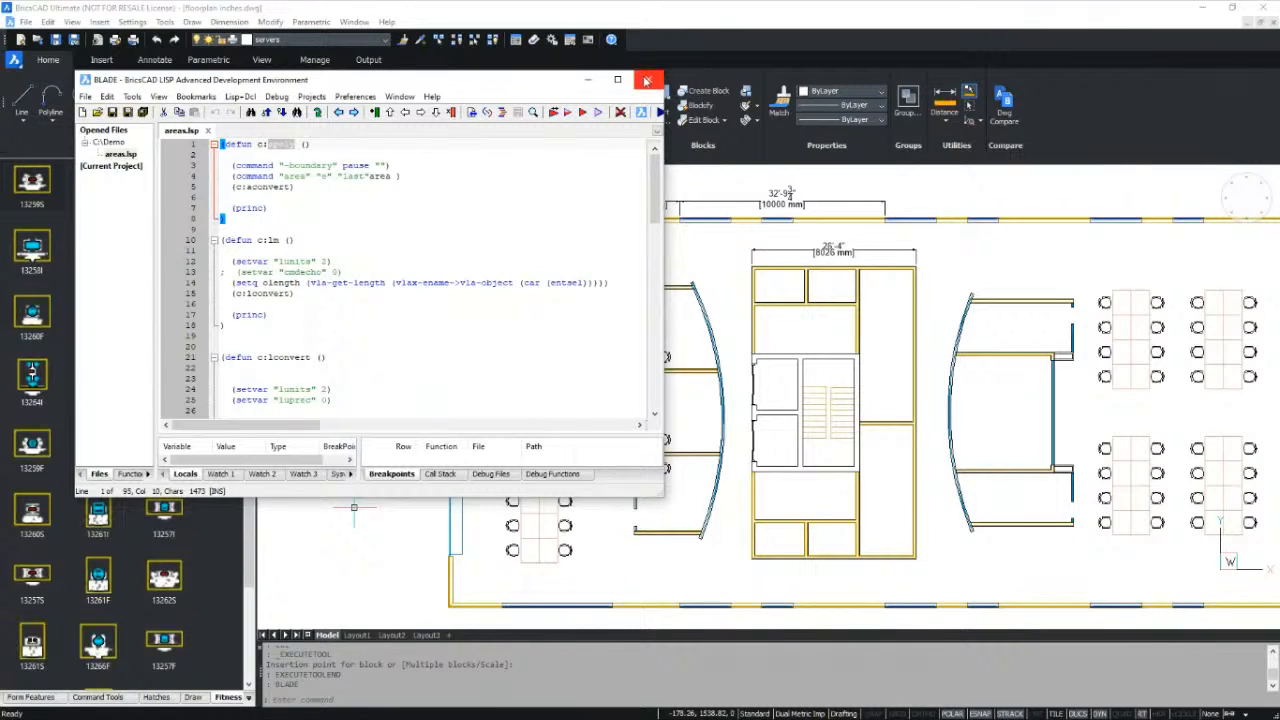
{"action": "left_click", "coordinate": [963, 179]}
{"action": "type", "text": "applo"}
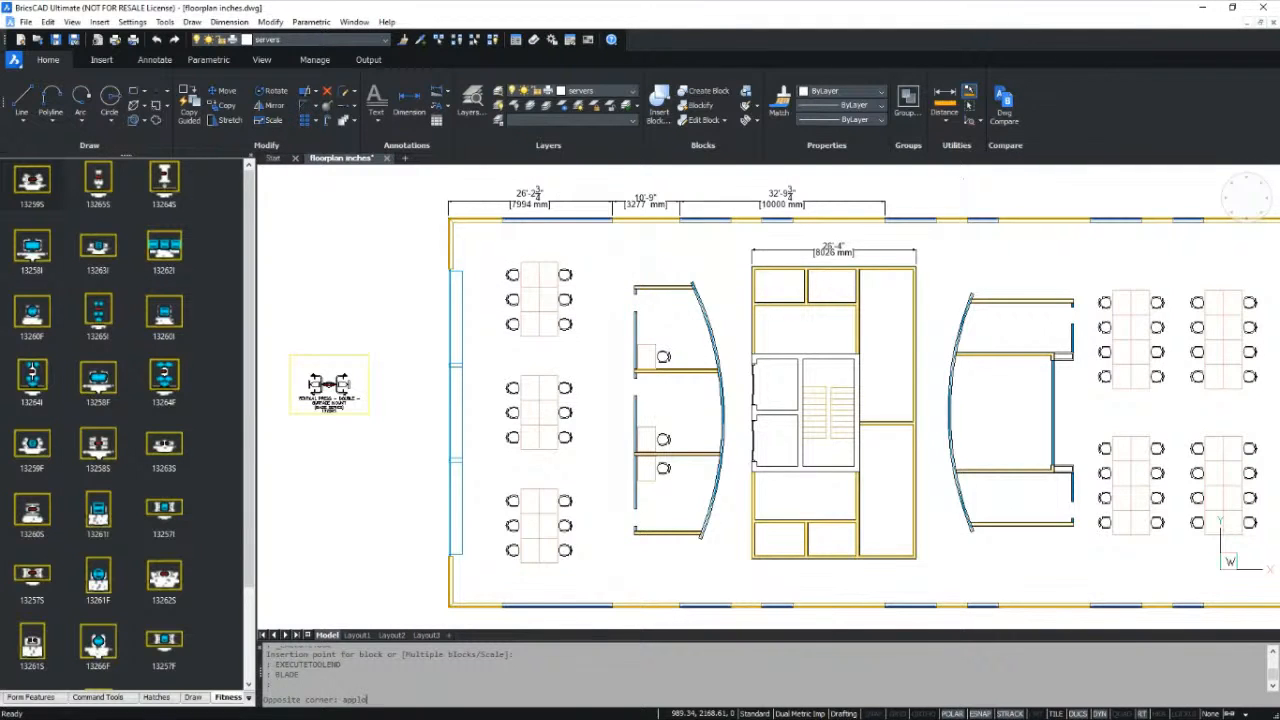
{"action": "key", "text": "Escape"}
{"action": "key", "text": "Escape"}
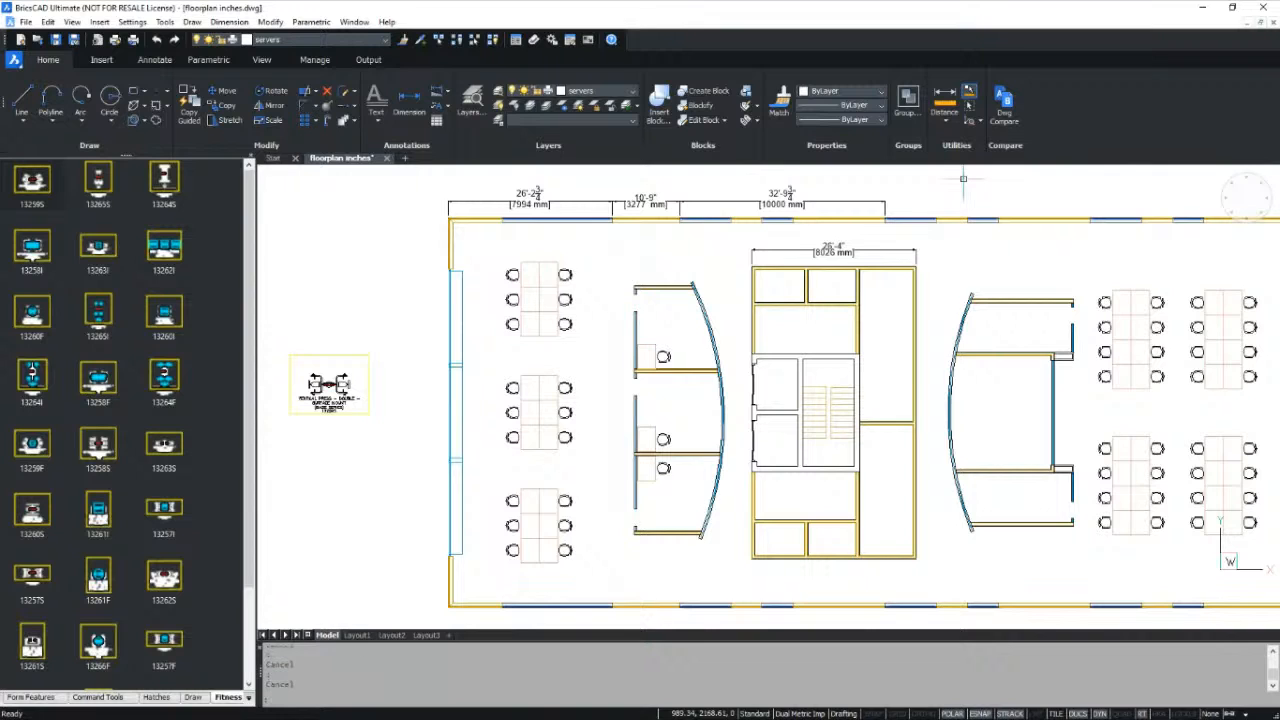
Run appload to check the Loaded and AutoLoad status of areas.lsp, and close the application file list
{"action": "type", "text": "appload"}
{"action": "key", "text": "Return"}
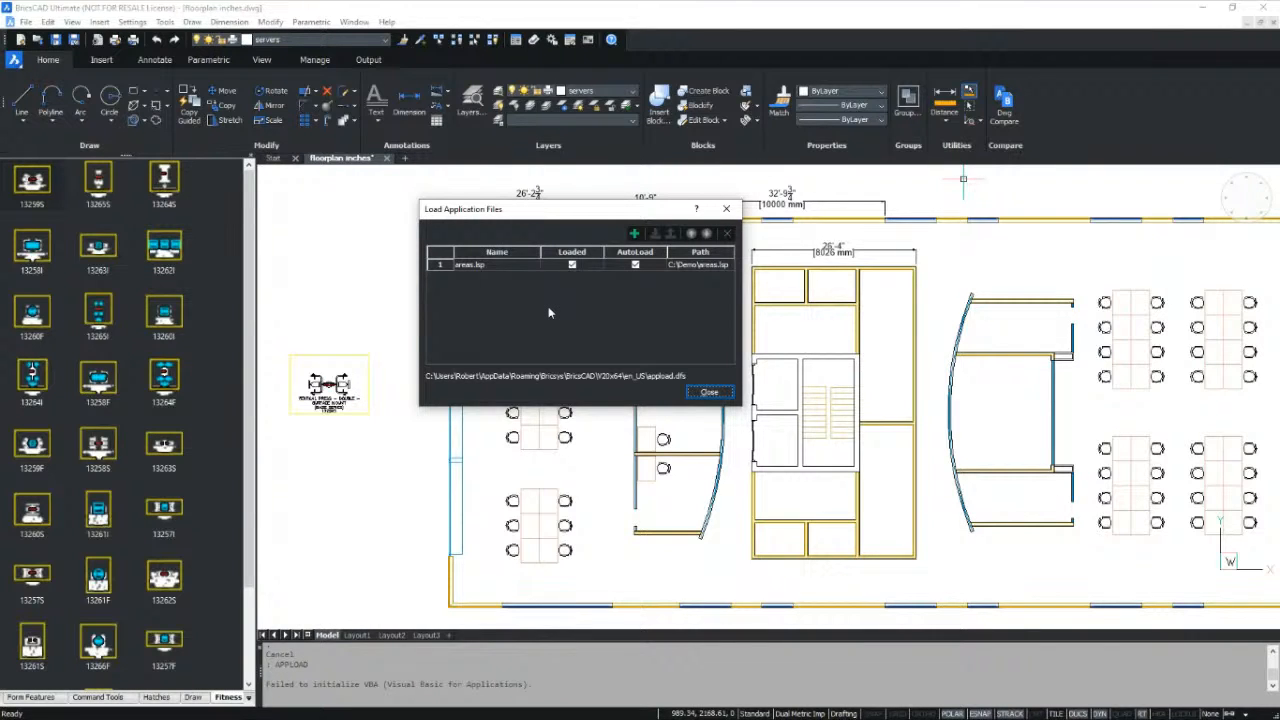
{"action": "left_click", "coordinate": [709, 392]}
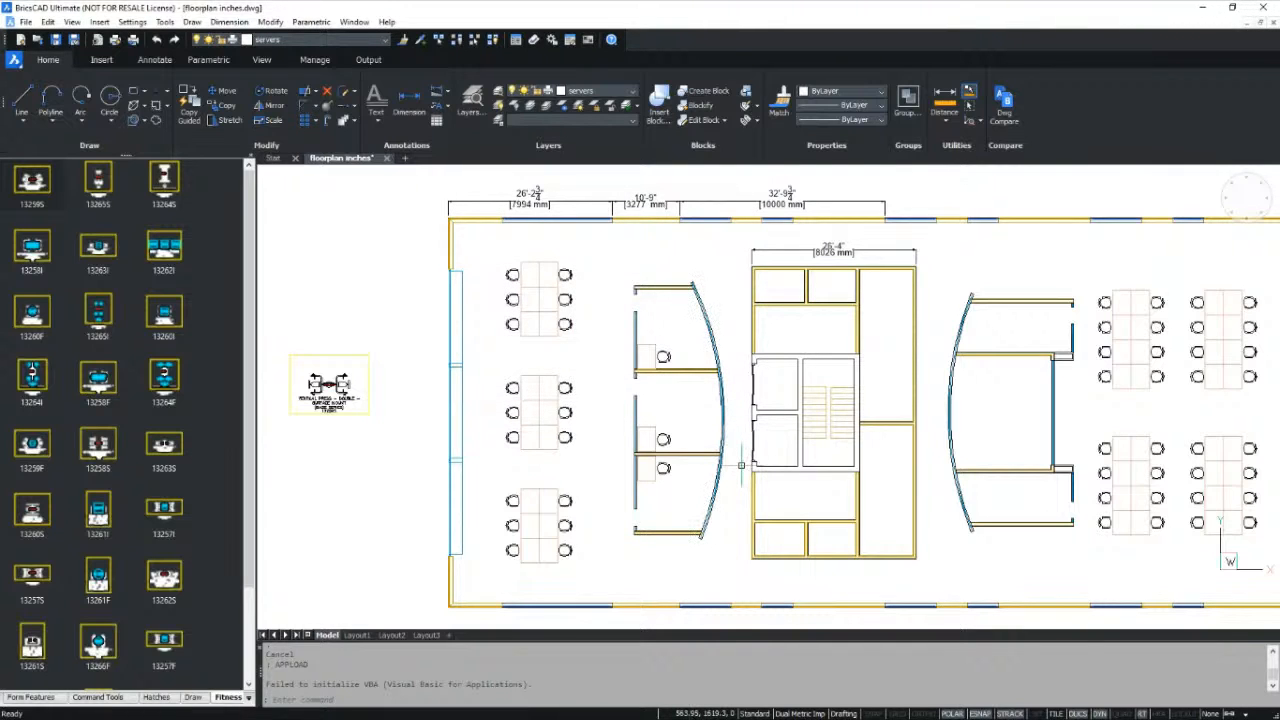
Run the apoly LISP command to measure the central room beside the right-hand curved wall, and dismiss the area report
{"action": "type", "text": "apoly"}
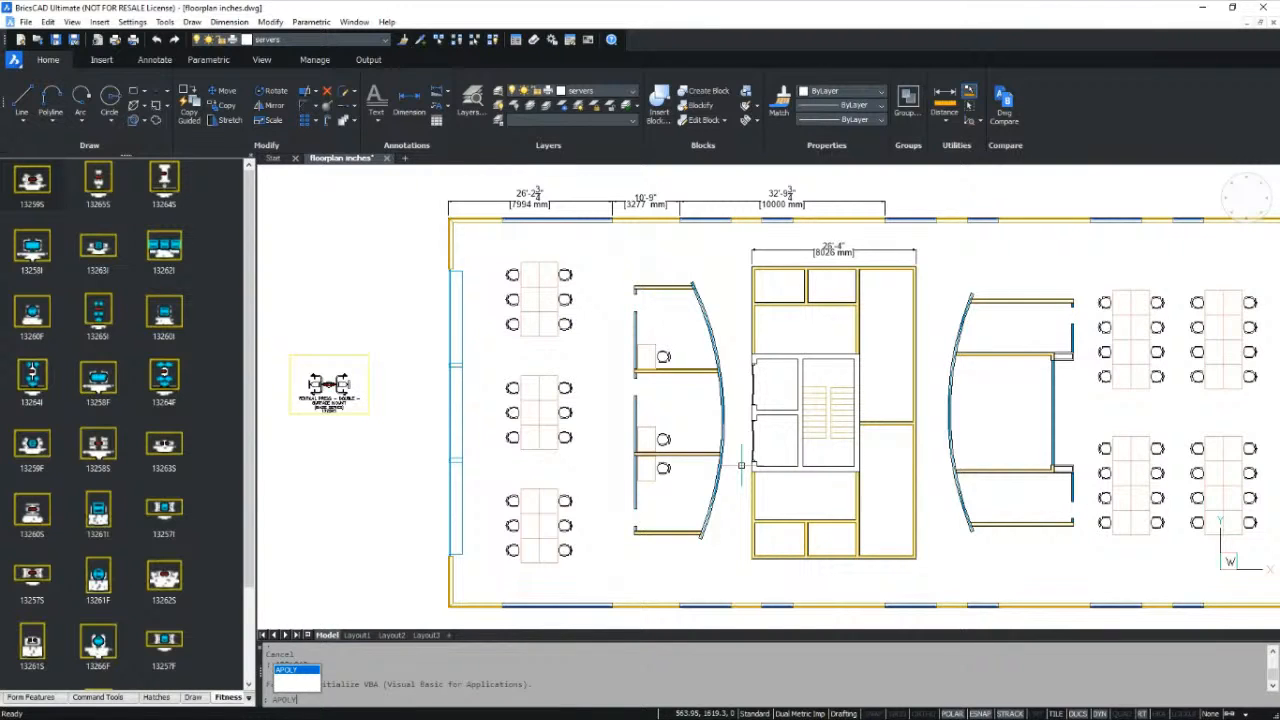
{"action": "key", "text": "Return"}
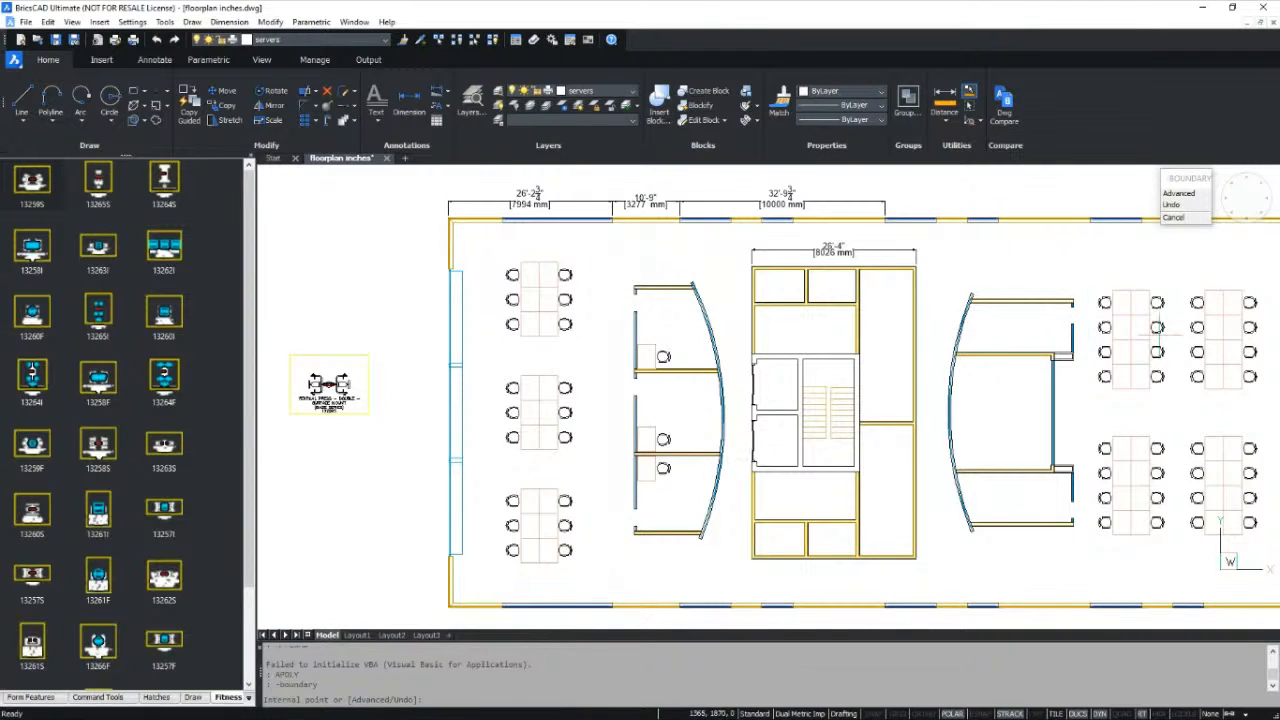
{"action": "left_click", "coordinate": [1000, 415]}
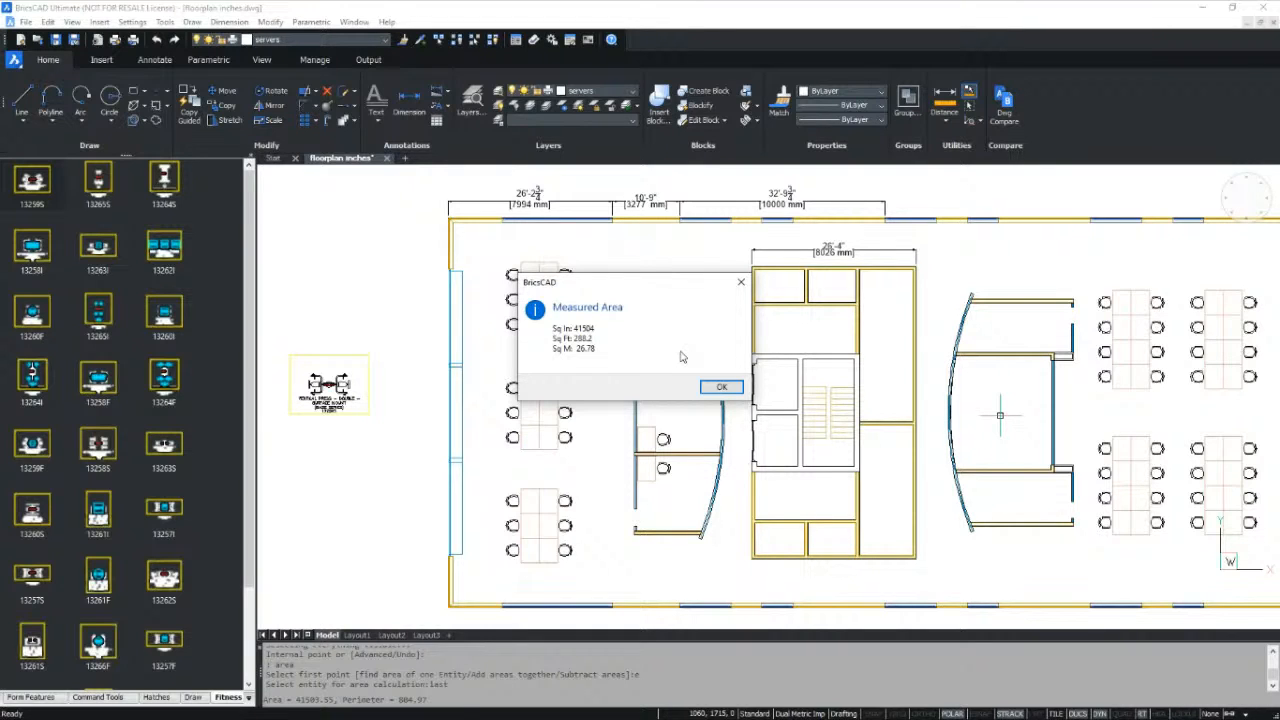
{"action": "left_click", "coordinate": [721, 386]}
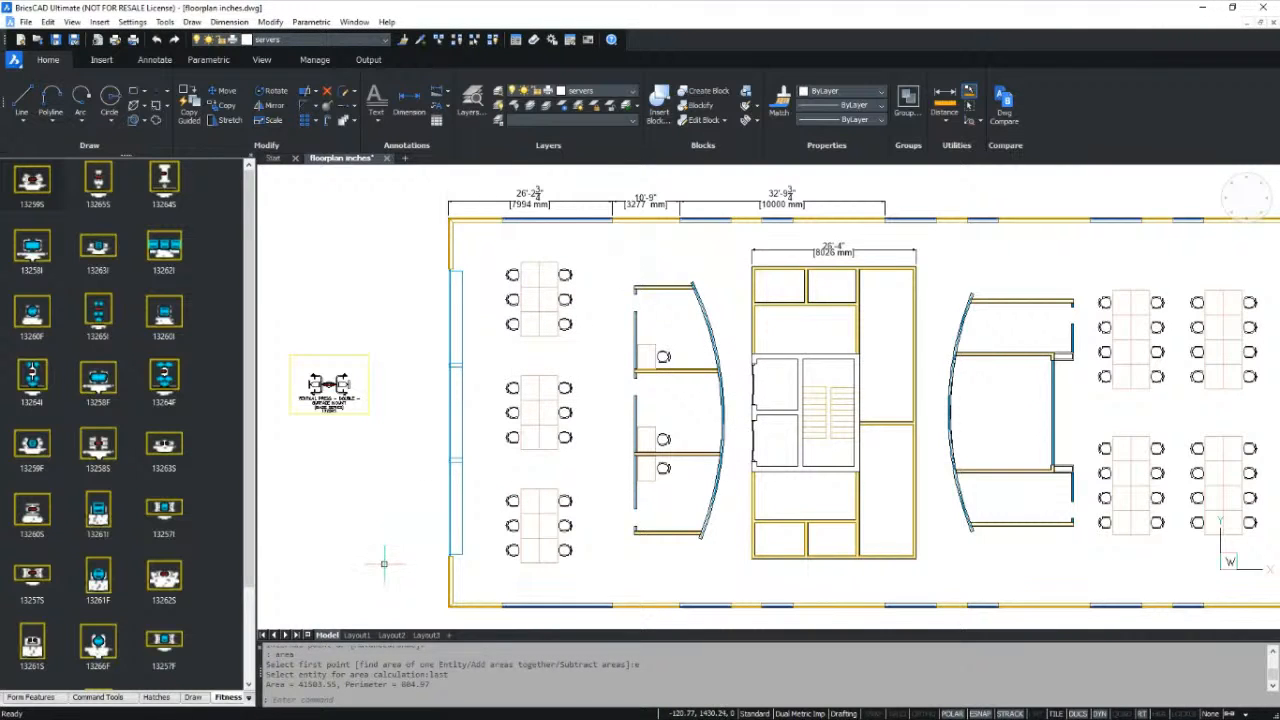
In File Explorer, copy Custom ACAD PDF Plotter Capture.pc3 from the Demo search results into the BricsCAD PlotConfig folder, and close the folder window
{"action": "left_click", "coordinate": [28, 717]}
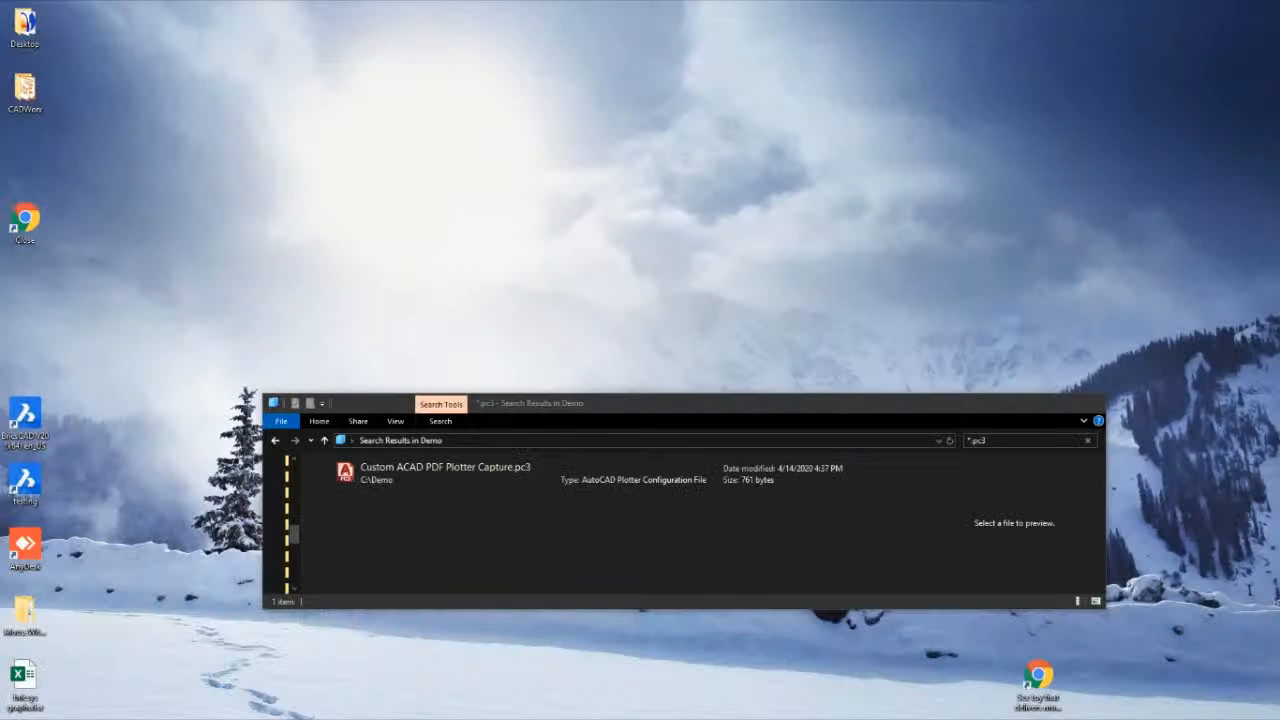
{"action": "left_click", "coordinate": [604, 700]}
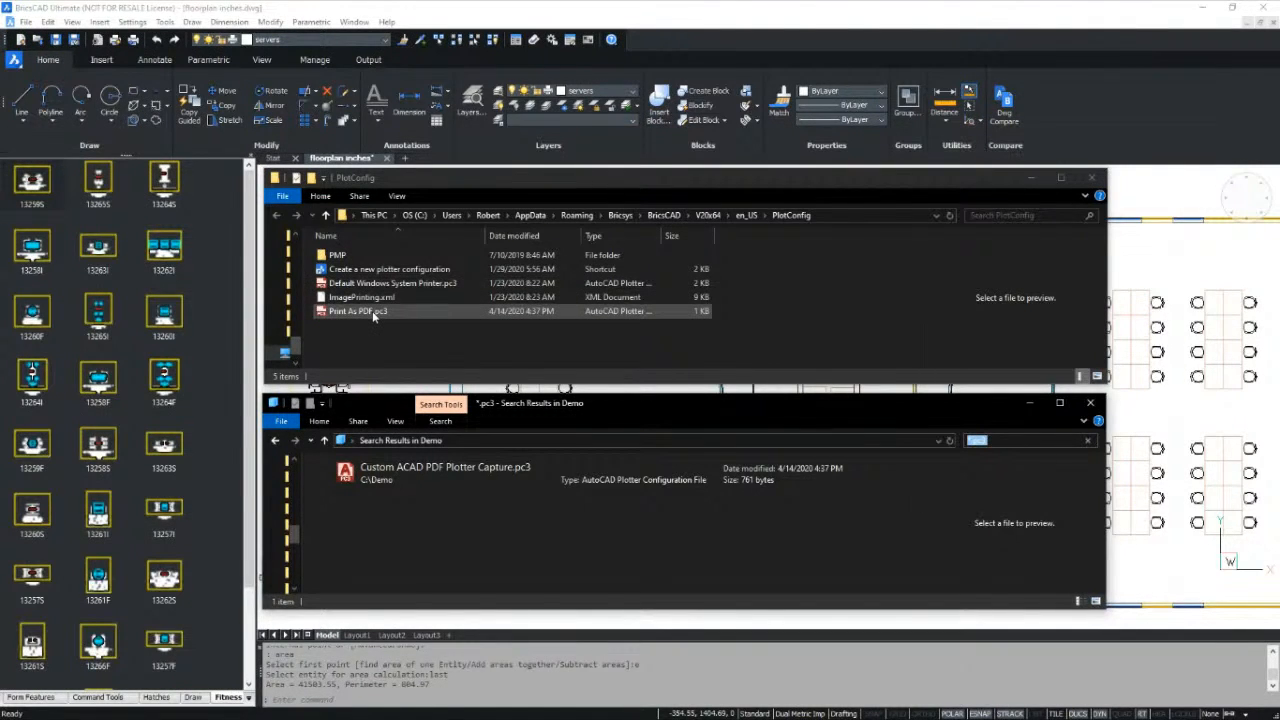
{"action": "left_click", "coordinate": [486, 476]}
{"action": "right_click", "coordinate": [486, 474]}
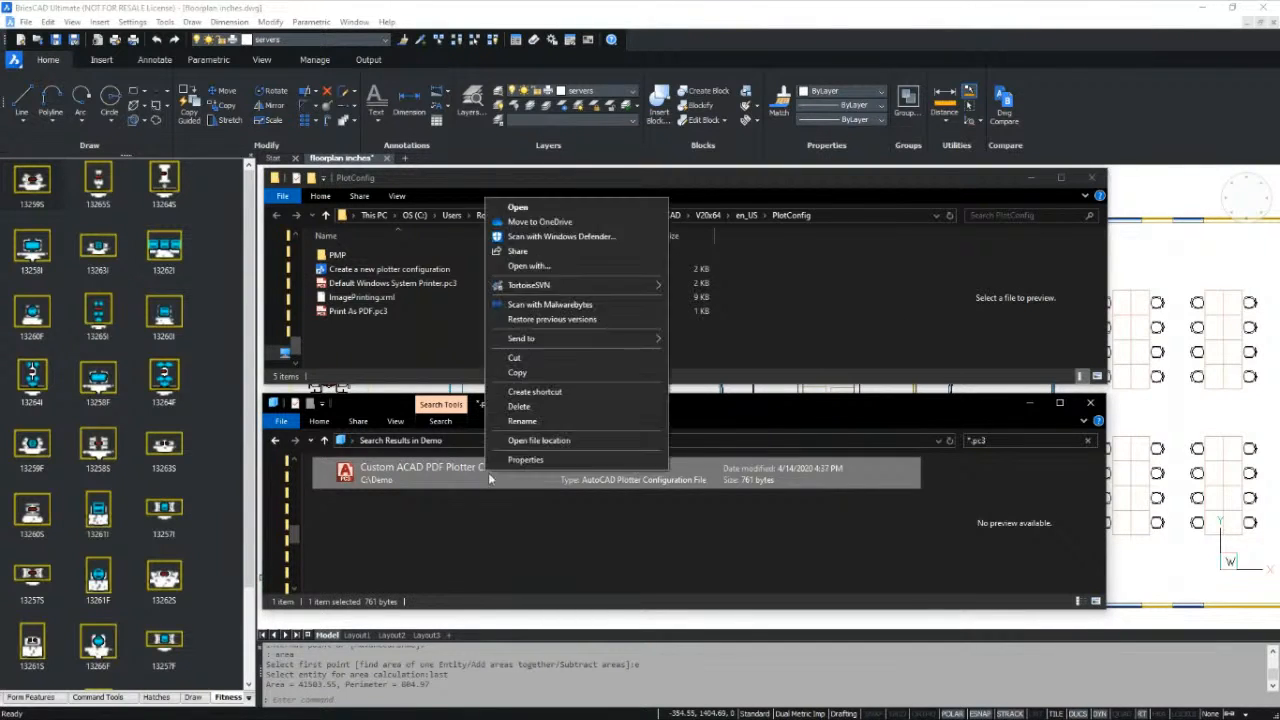
{"action": "left_click", "coordinate": [516, 372]}
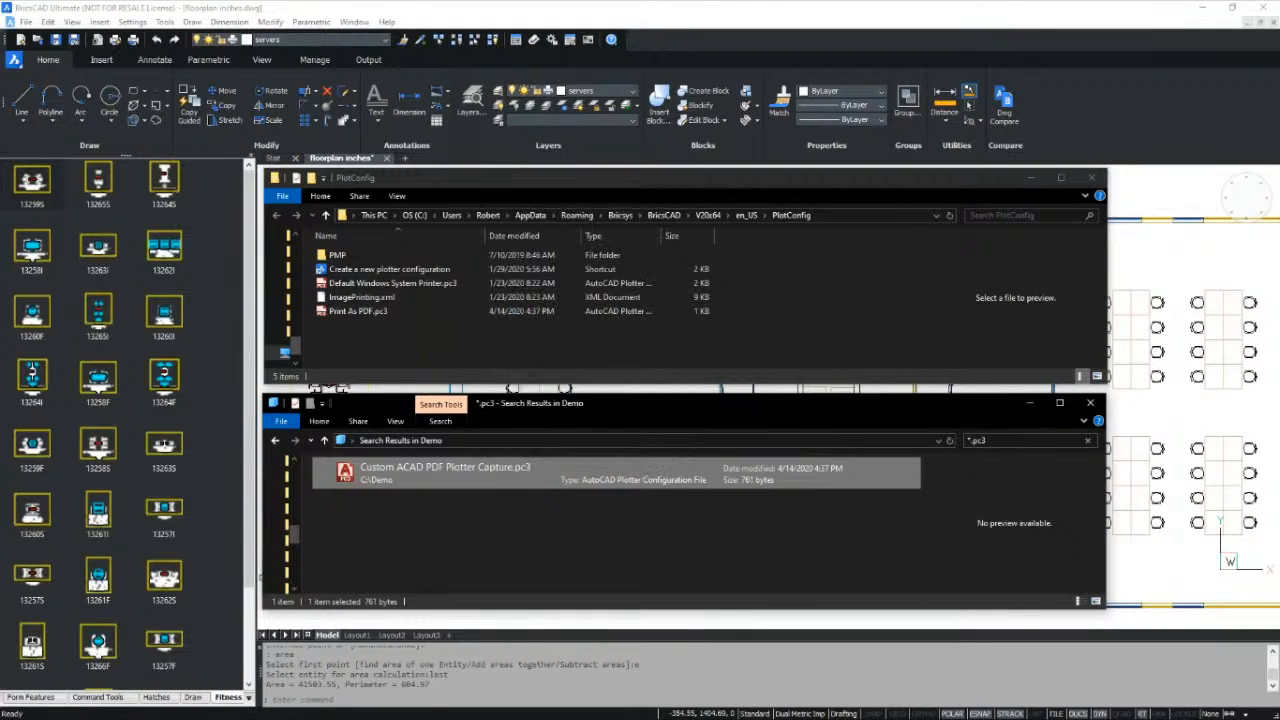
{"action": "left_click", "coordinate": [362, 349]}
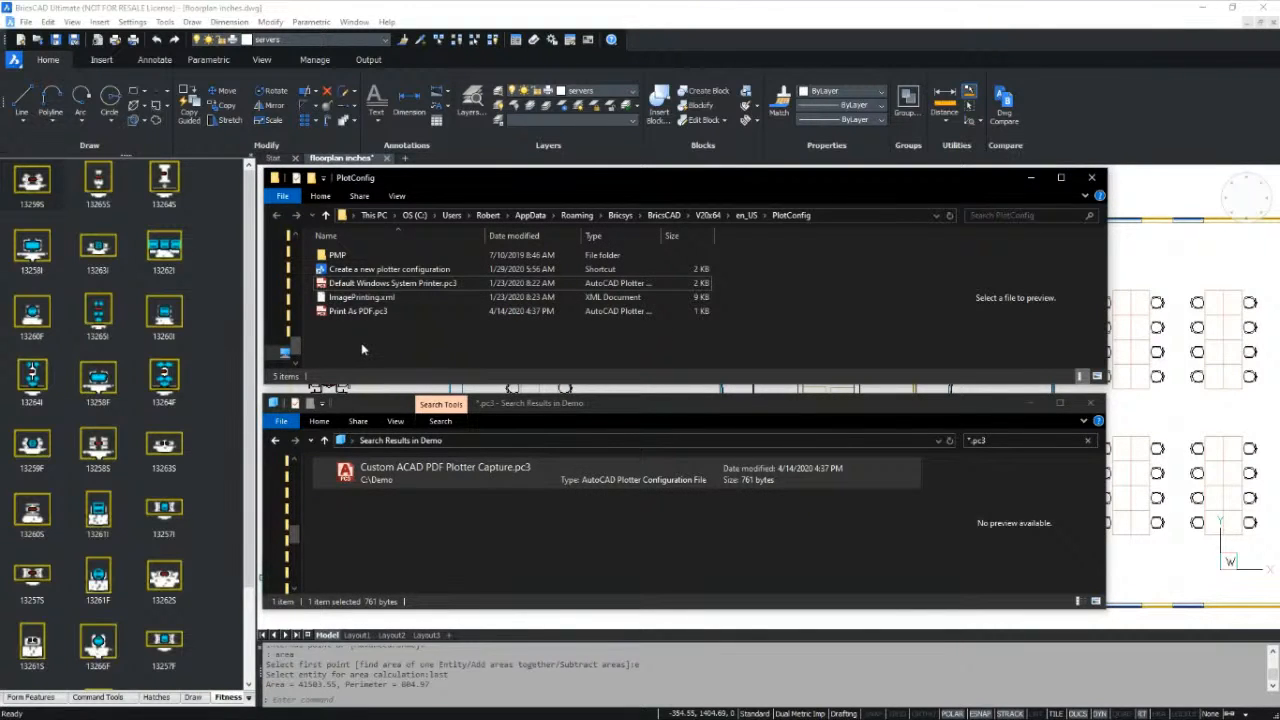
{"action": "right_click", "coordinate": [362, 349]}
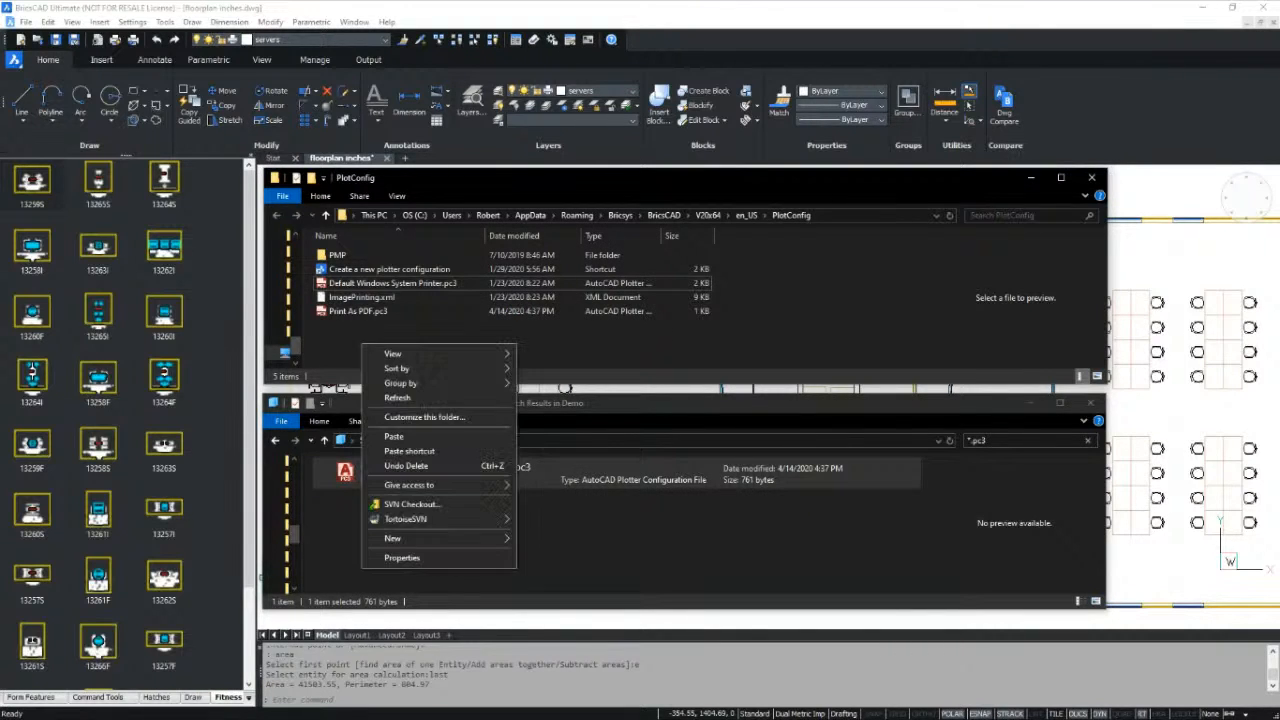
{"action": "left_click", "coordinate": [395, 437]}
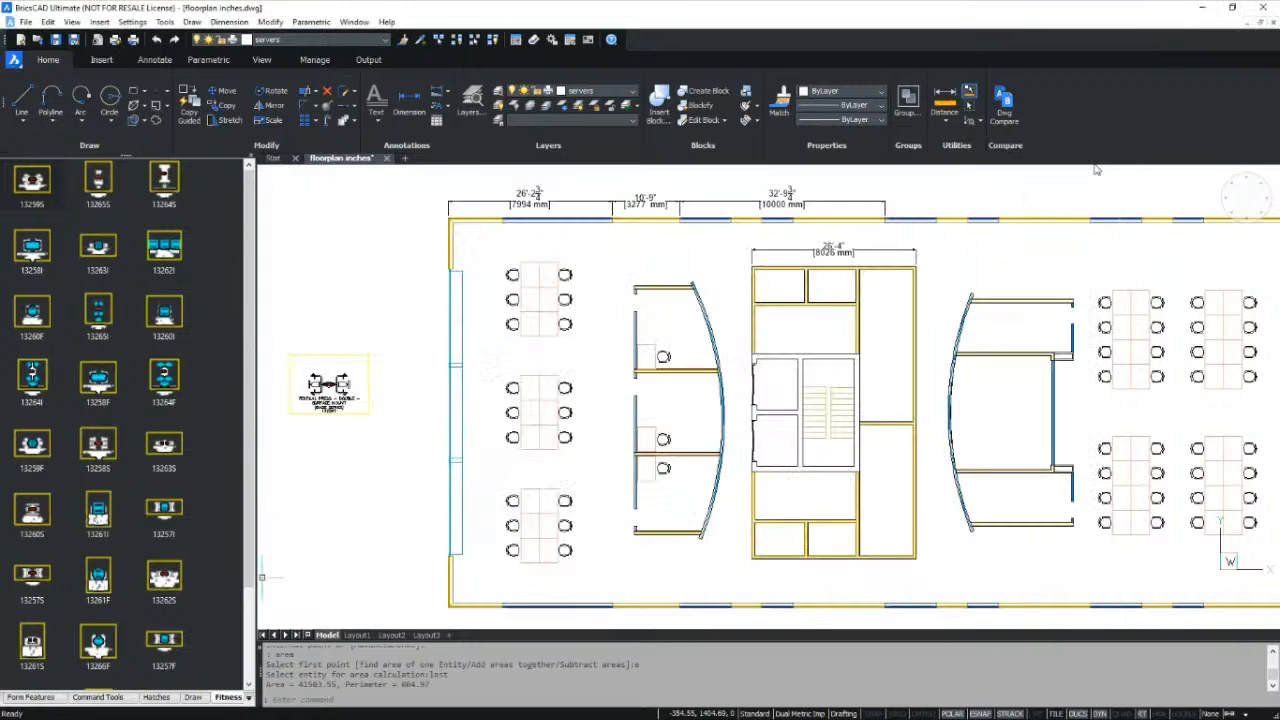
{"action": "left_click", "coordinate": [1091, 177]}
Run plot in BricsCAD, check the available printer configurations for Custom ACAD PDF Plotter Capture.pc3, and close the print setup without printing
{"action": "left_click", "coordinate": [276, 698]}
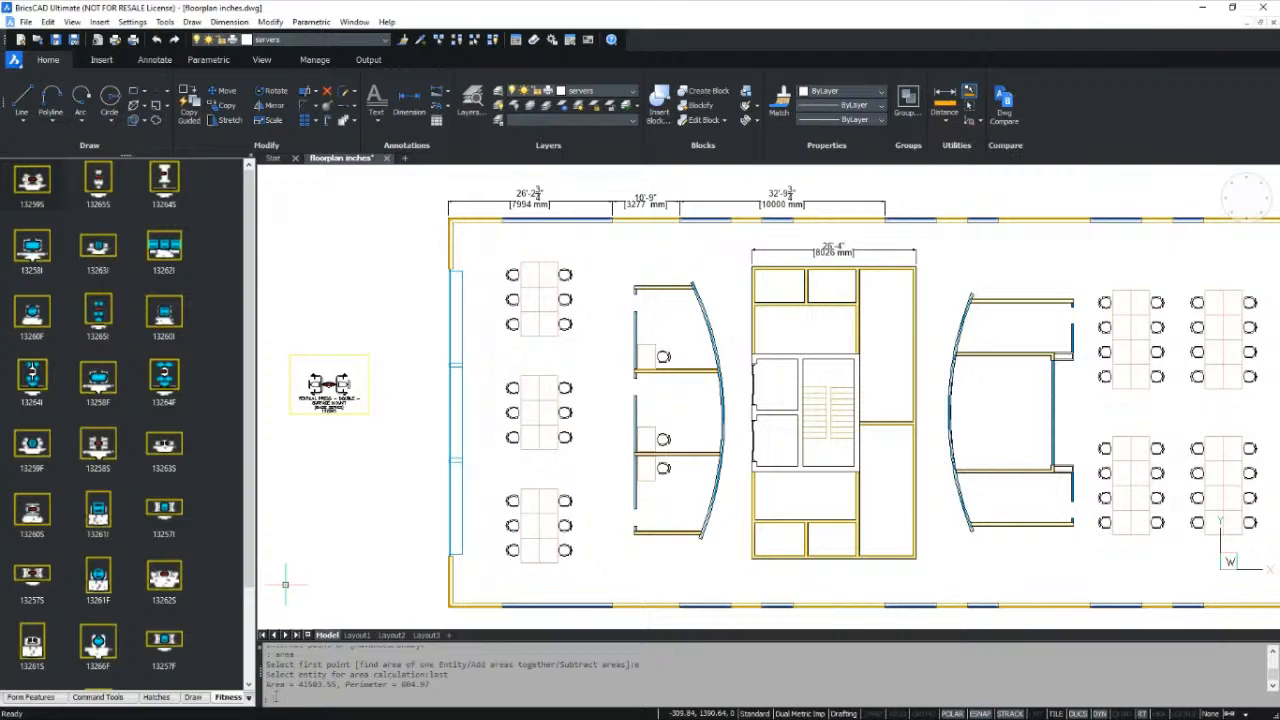
{"action": "type", "text": "plot"}
{"action": "key", "text": "Return"}
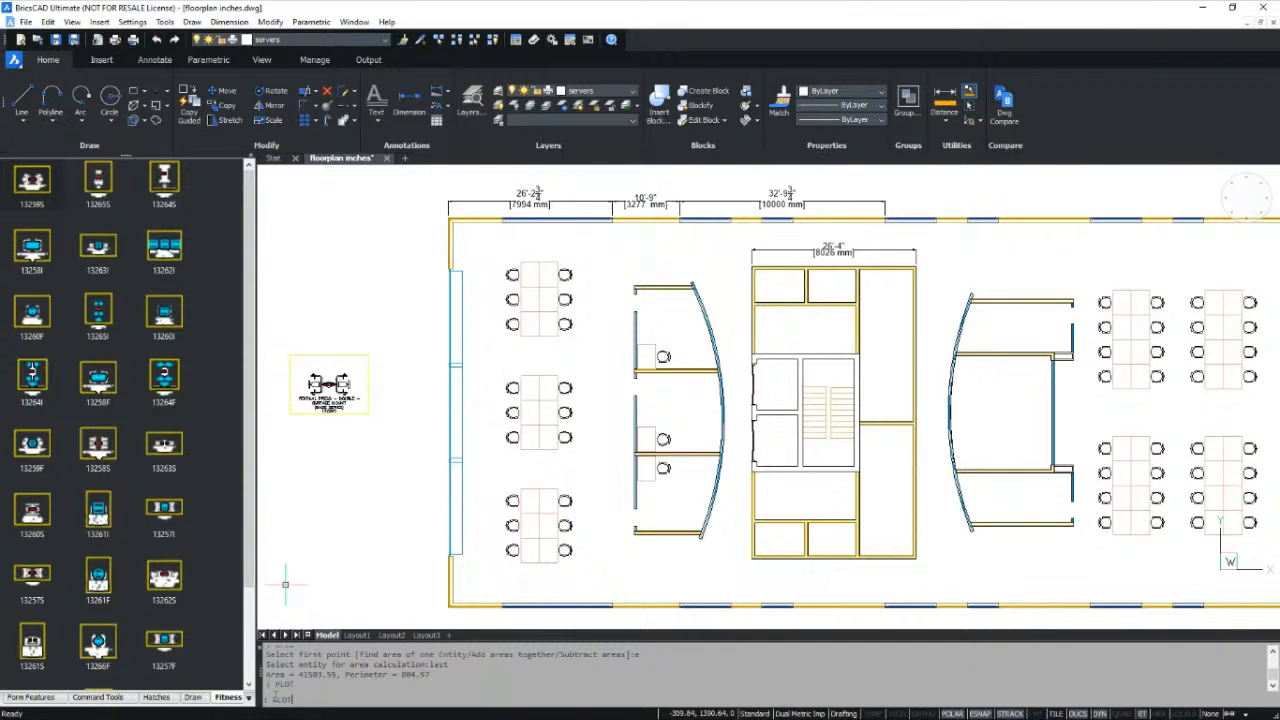
{"action": "left_click", "coordinate": [860, 239]}
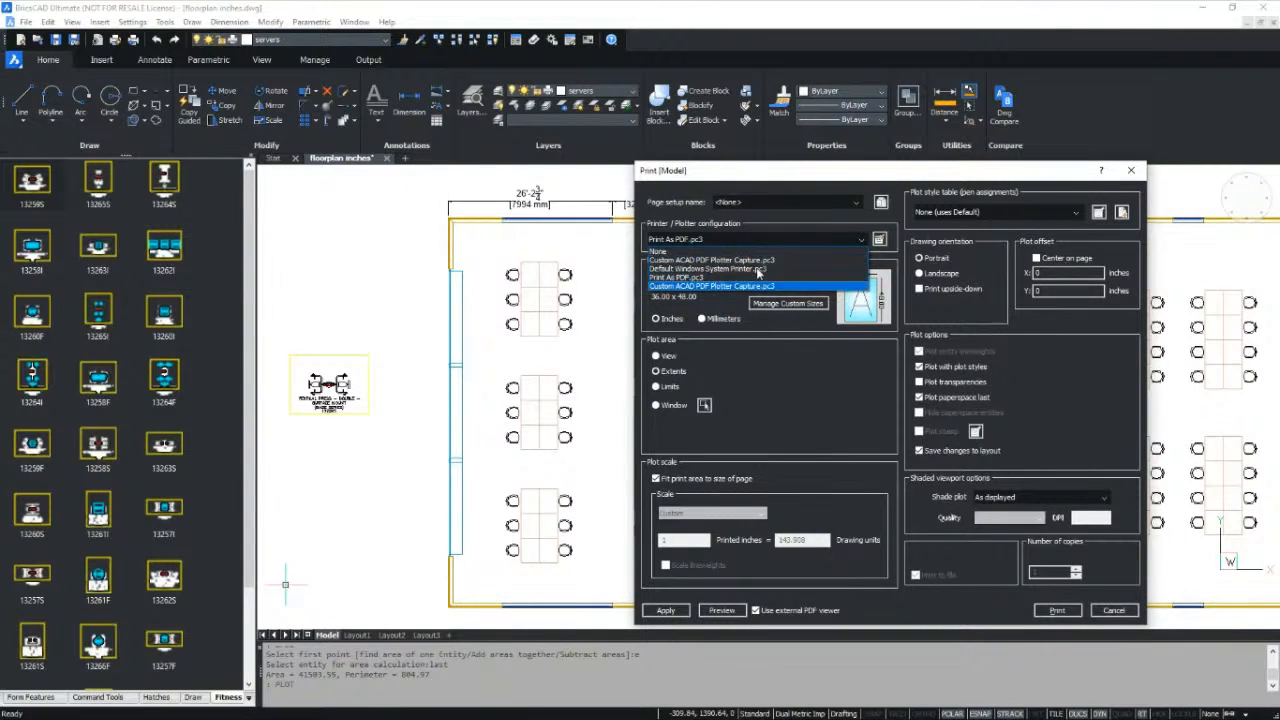
{"action": "left_click", "coordinate": [1131, 172]}
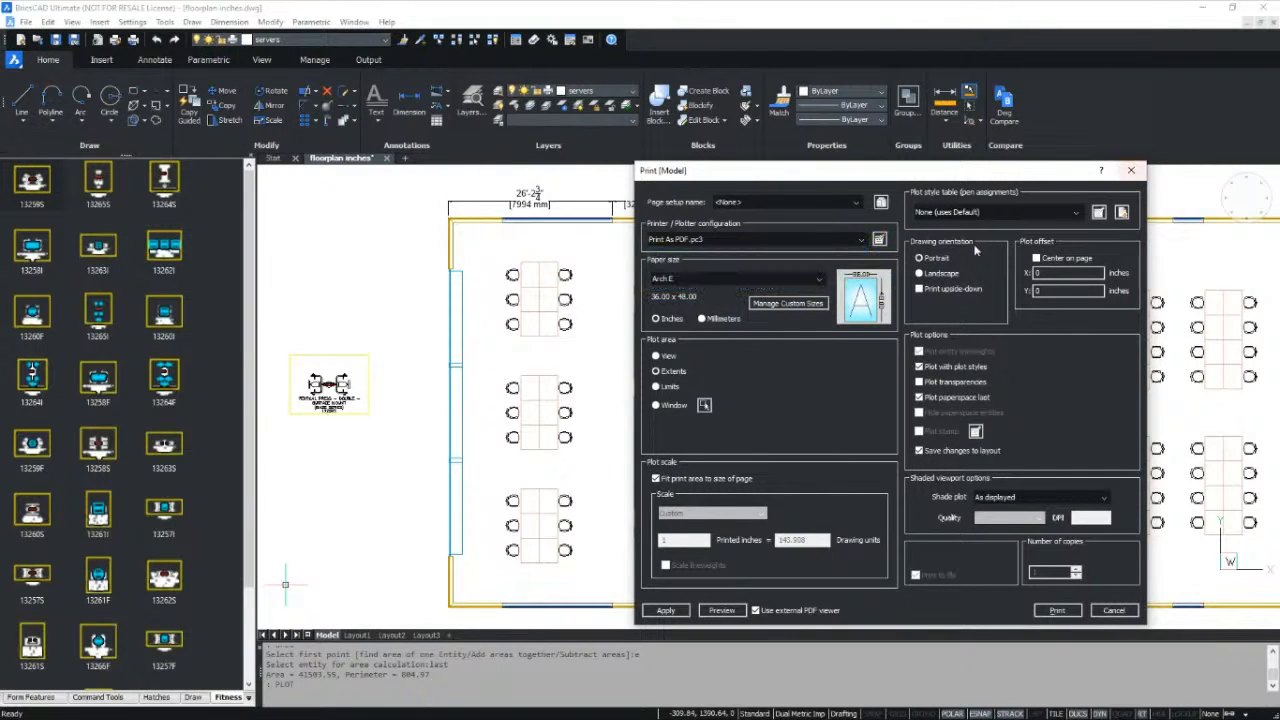
{"action": "left_click", "coordinate": [1133, 173]}
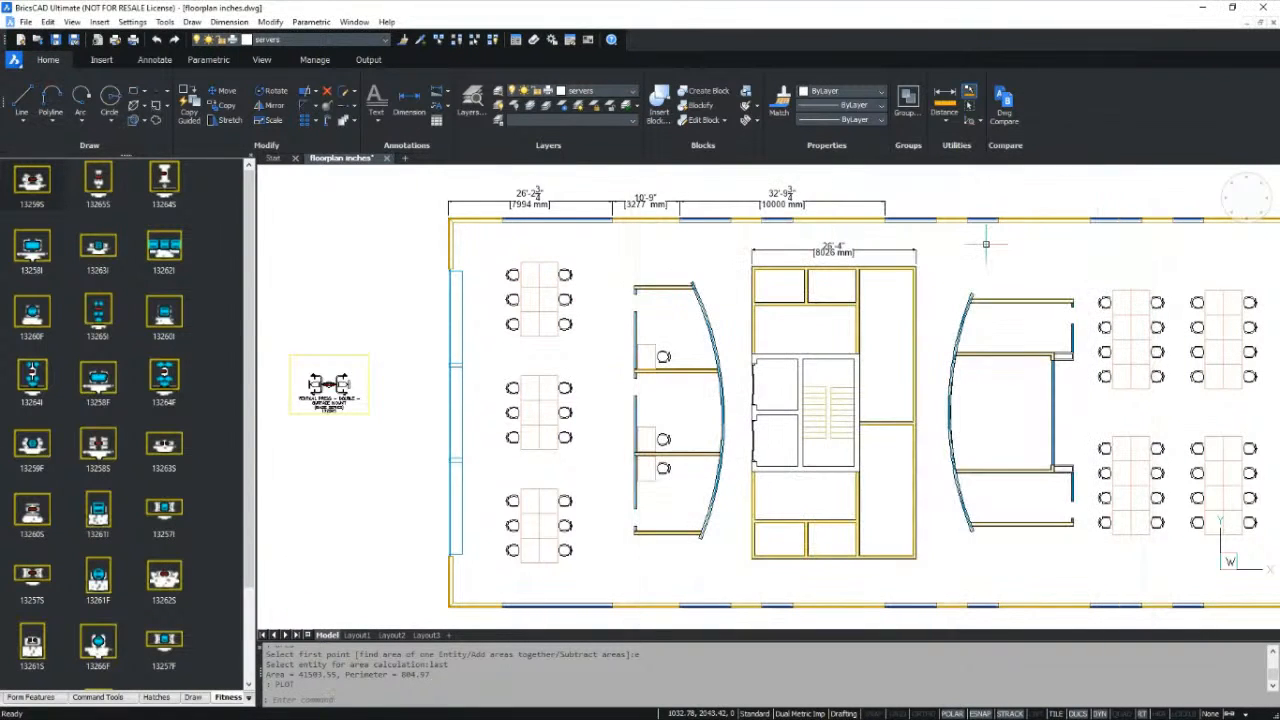
Run SETTINGS and search the program settings for "system pr"
{"action": "type", "text": "SETTINGS"}
{"action": "key", "text": "Return"}
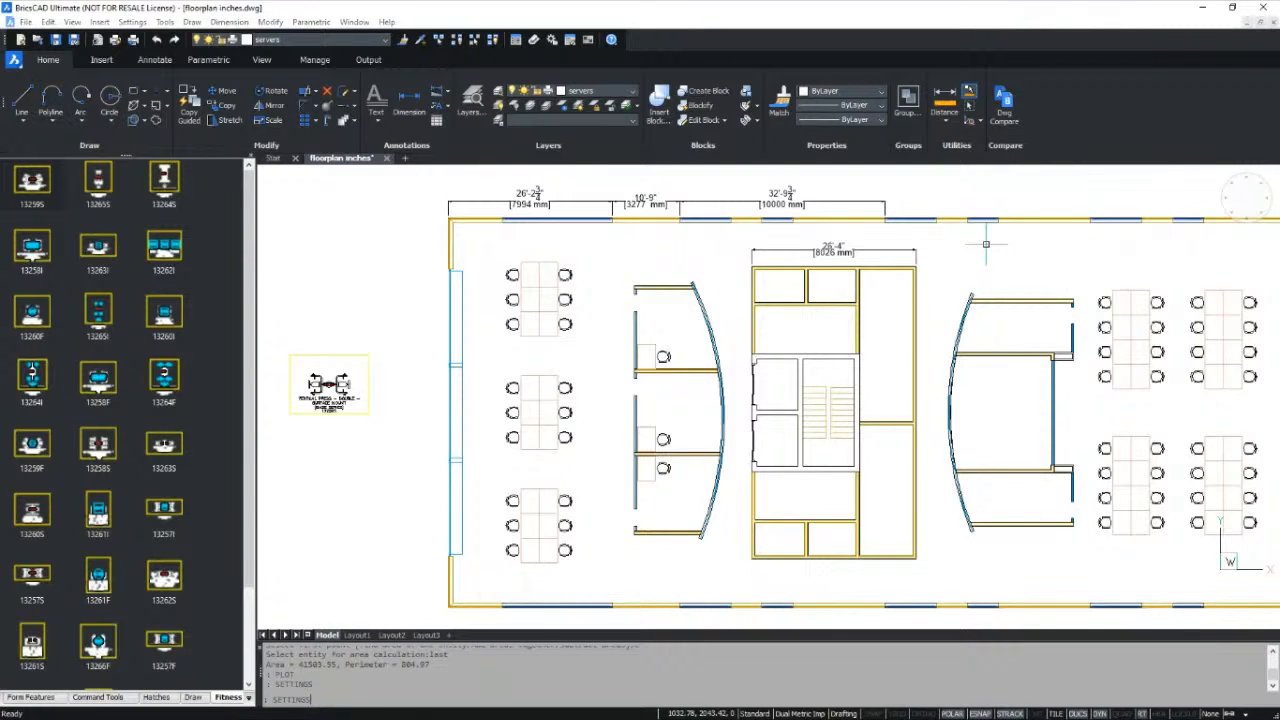
{"action": "type", "text": "s"}
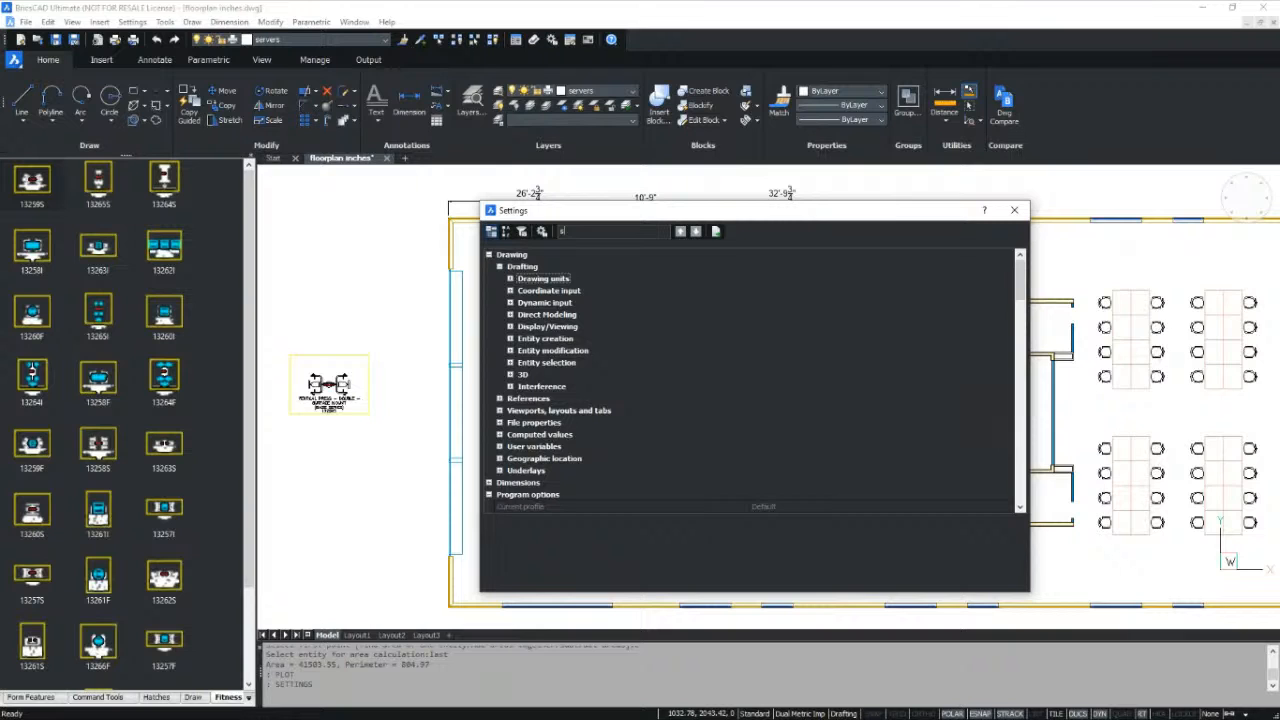
{"action": "type", "text": "ystem pr"}
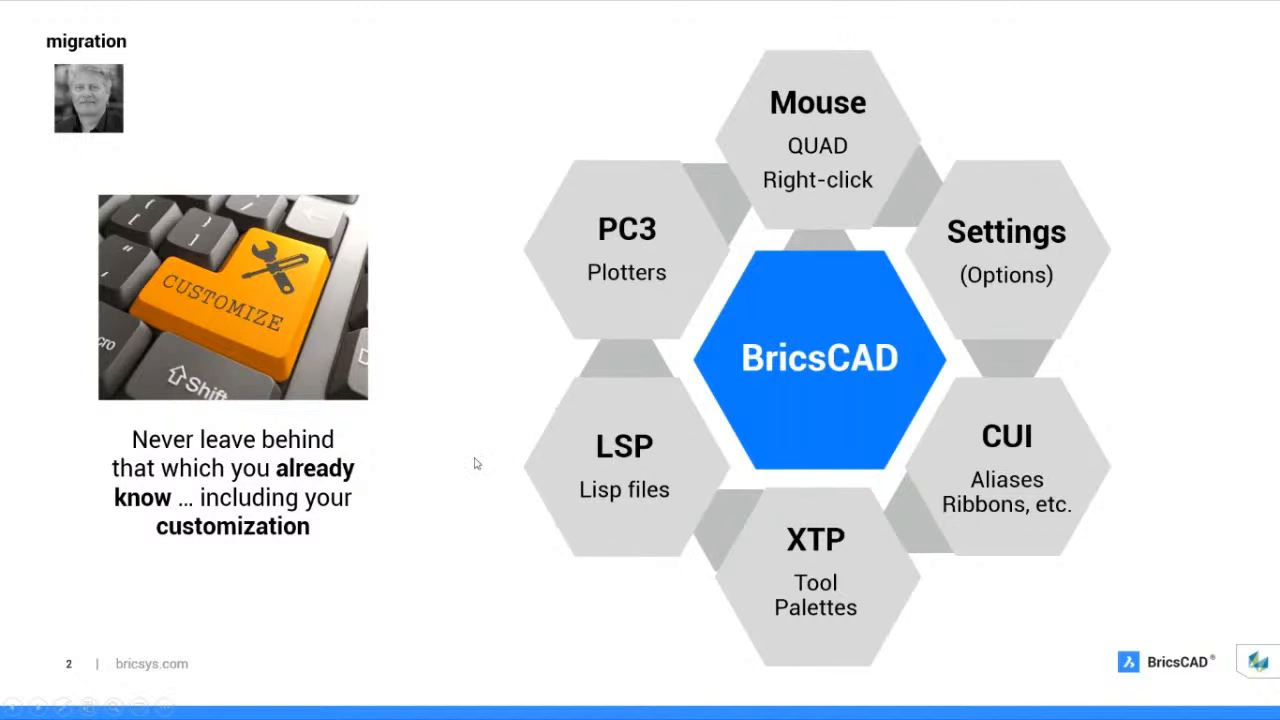
{"action": "left_click", "coordinate": [40, 708]}
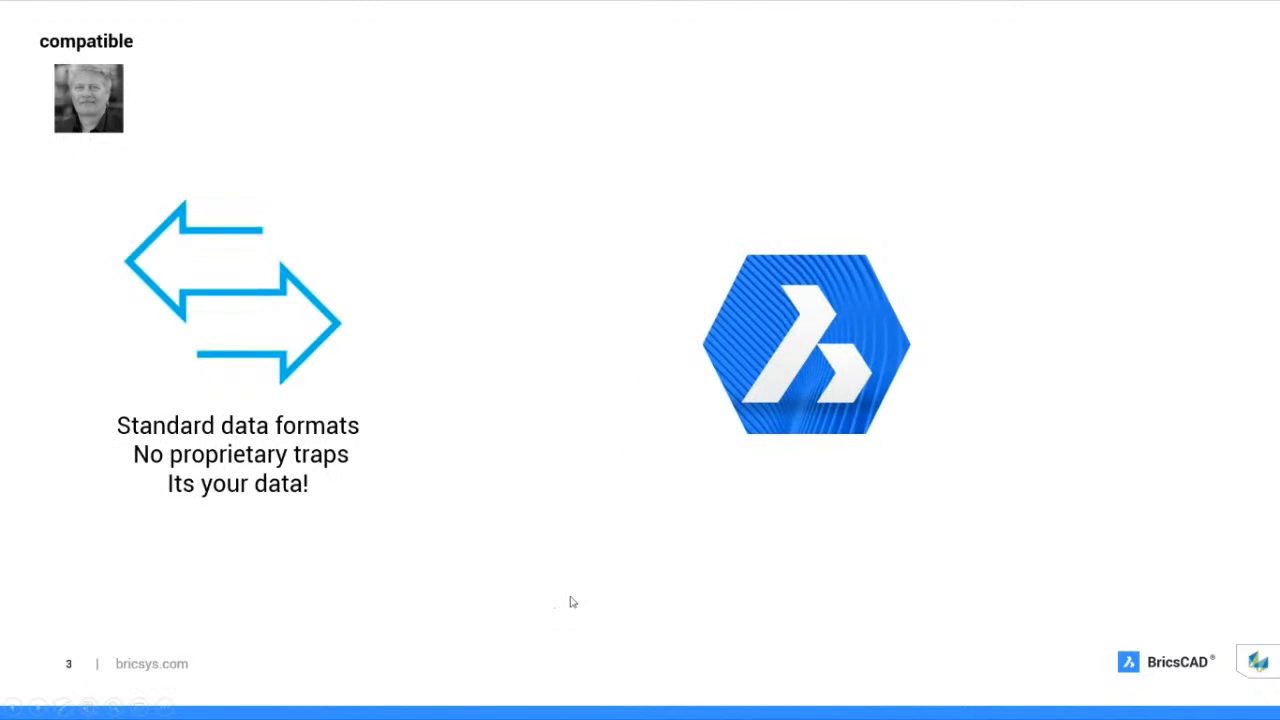